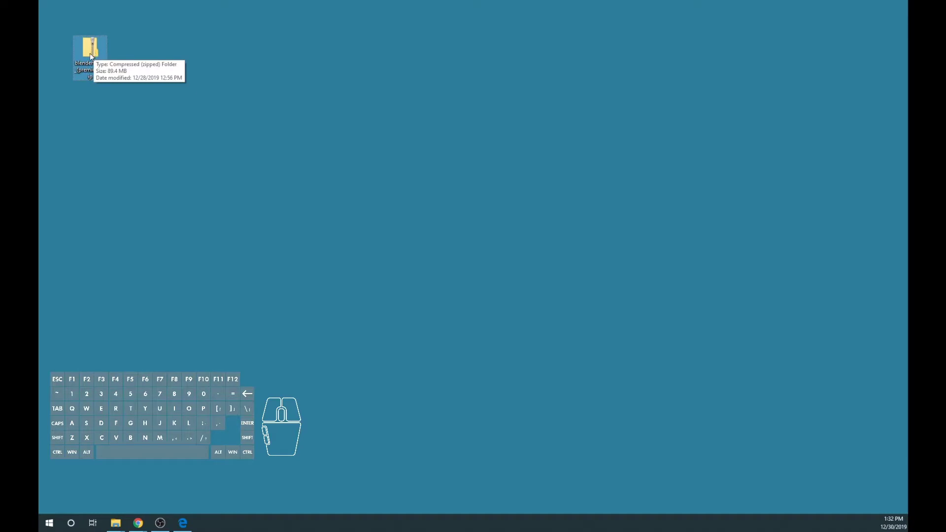
- Extract assets.zip and blender-osm.zip from the blender-osm_(premium).zip archive onto the desktop
double_click(88, 59)
left_click(336, 159)
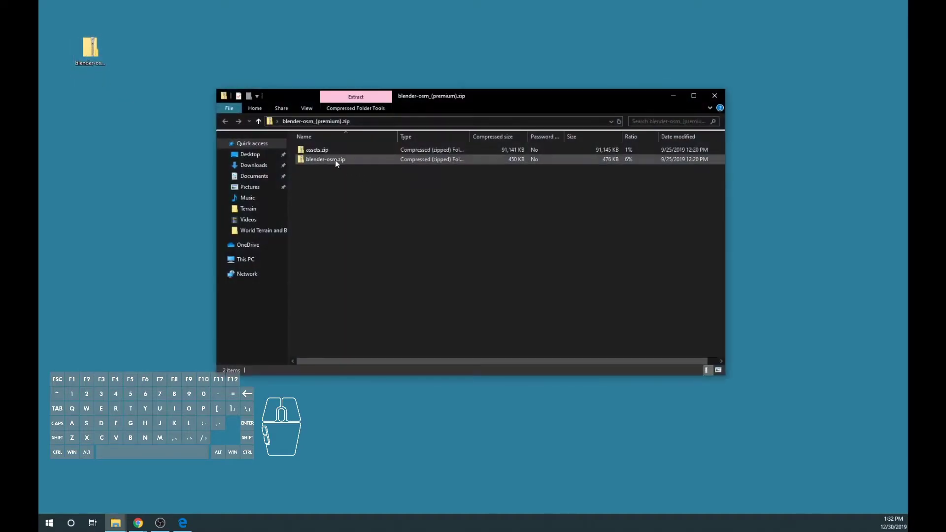
left_click(326, 151, "shift")
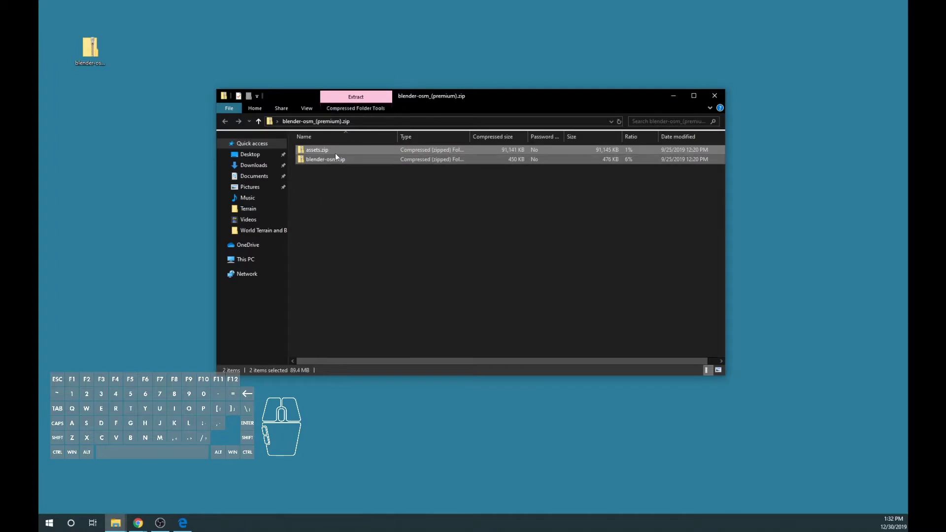
left_click_drag(321, 150, 188, 155)
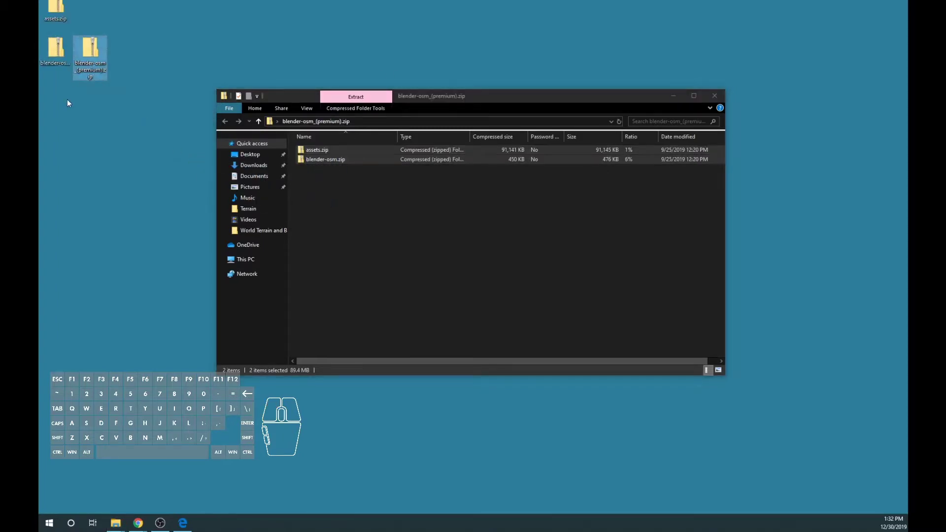
left_click_drag(64, 86, 178, 104)
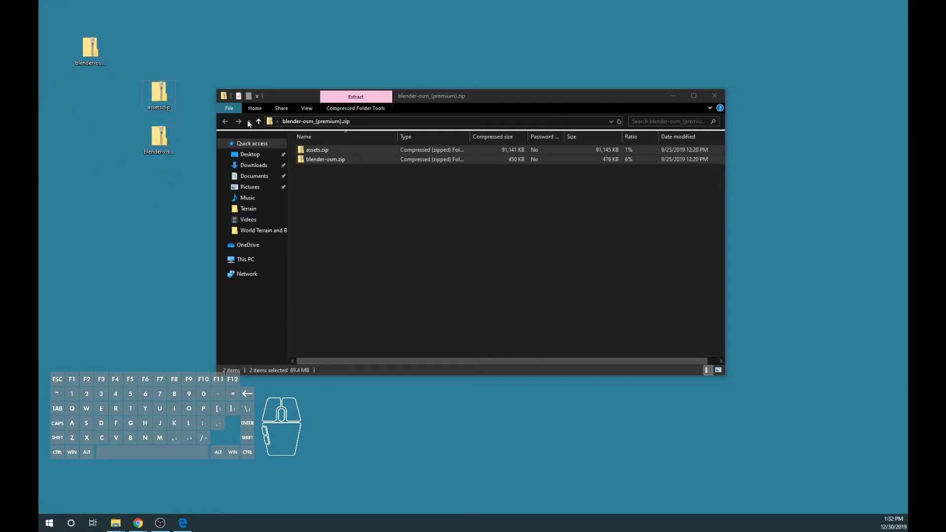
left_click(714, 95)
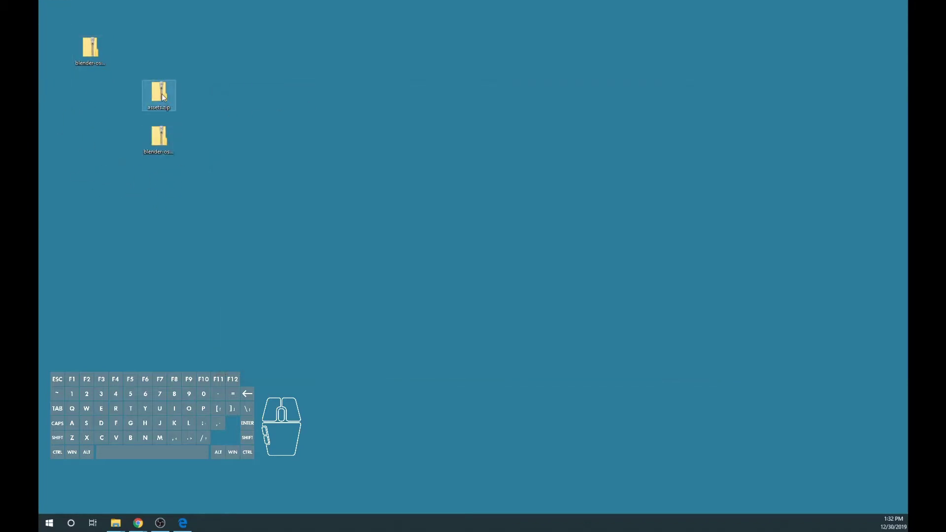
- Extract the assets folder from assets.zip onto the desktop, delete assets.zip and place blender-osm.zip below the folder
double_click(161, 94)
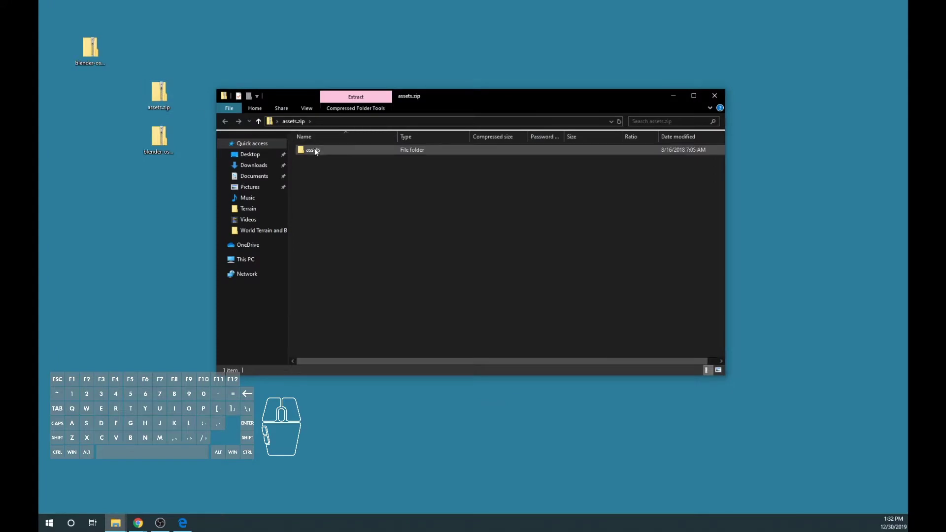
left_click_drag(314, 149, 129, 100)
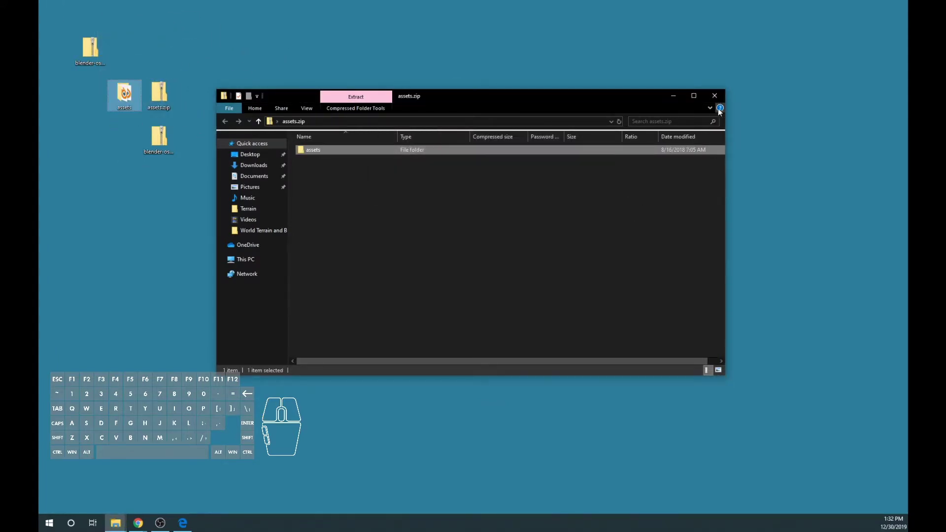
left_click(715, 95)
left_click(159, 93)
key("Delete")
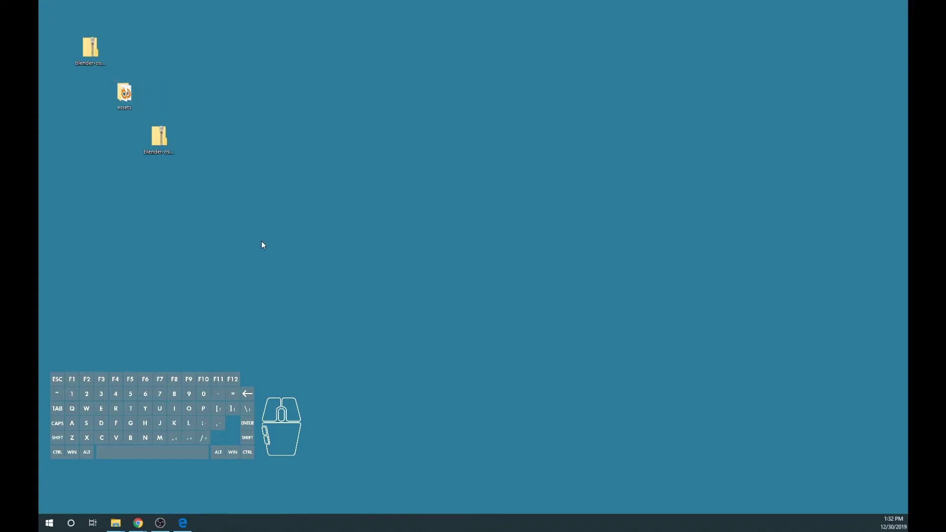
left_click_drag(173, 152, 139, 153)
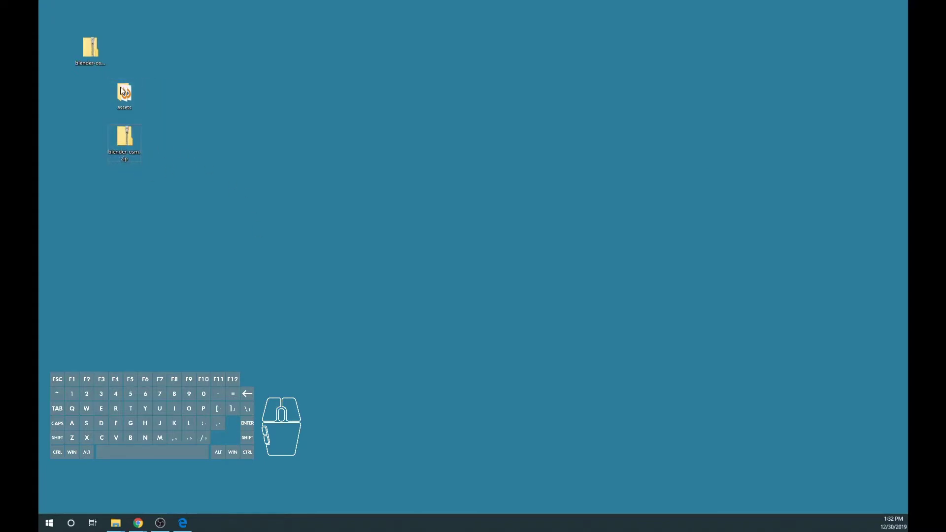
- Launch Blender and open its add-on preferences
left_click(48, 525)
type("blender")
key("Return")
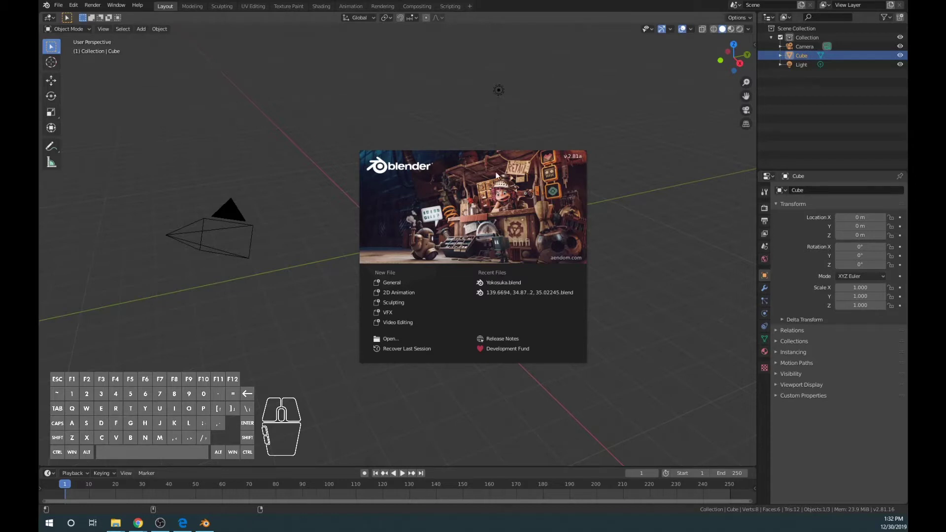
left_click(75, 8)
left_click(74, 8)
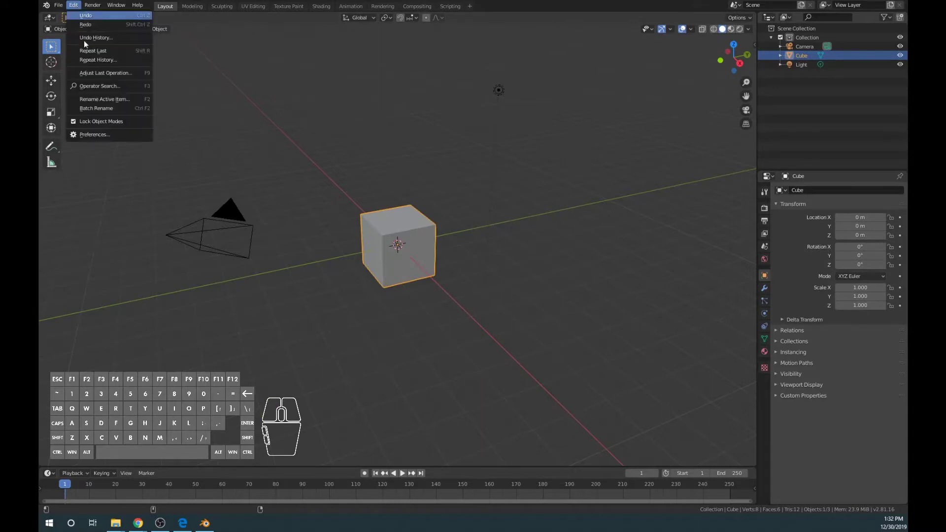
left_click(95, 137)
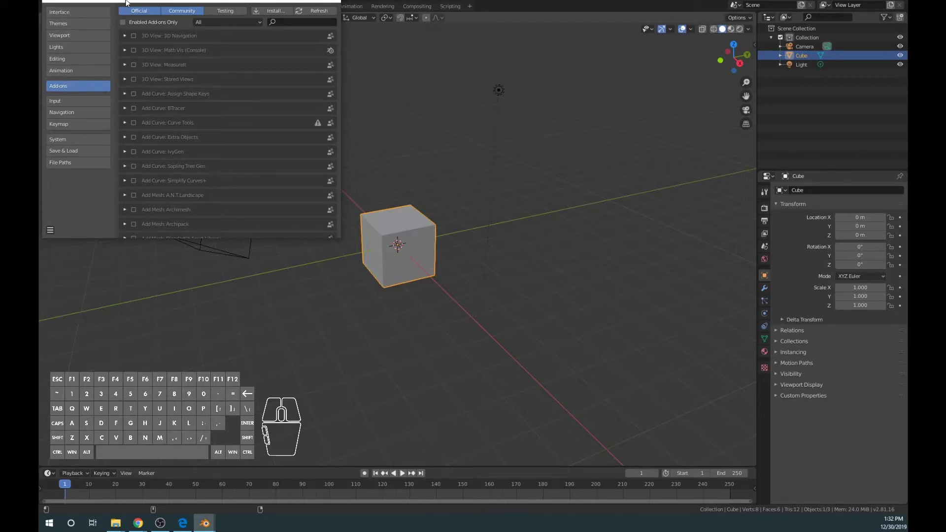
left_click_drag(125, 3, 352, 147)
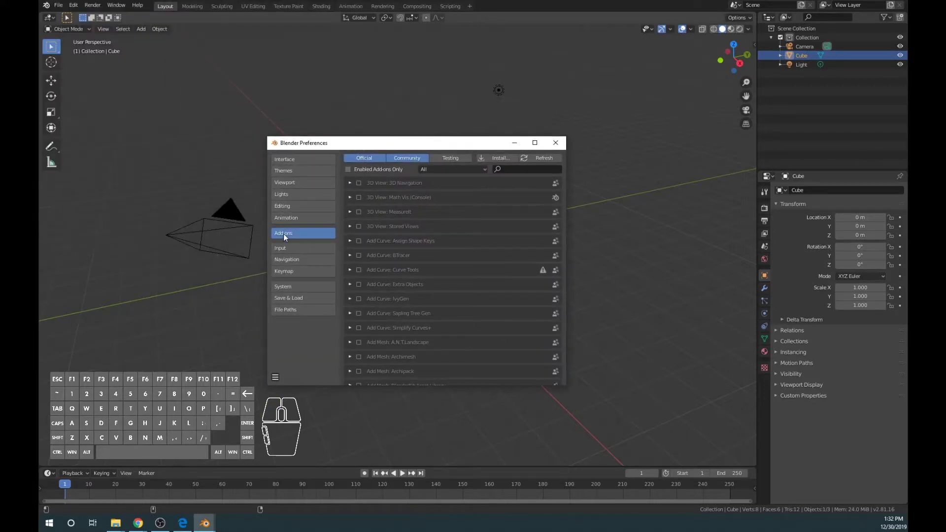
- Search the add-on list for "osm" and clear the search
left_click(513, 169)
type("osm")
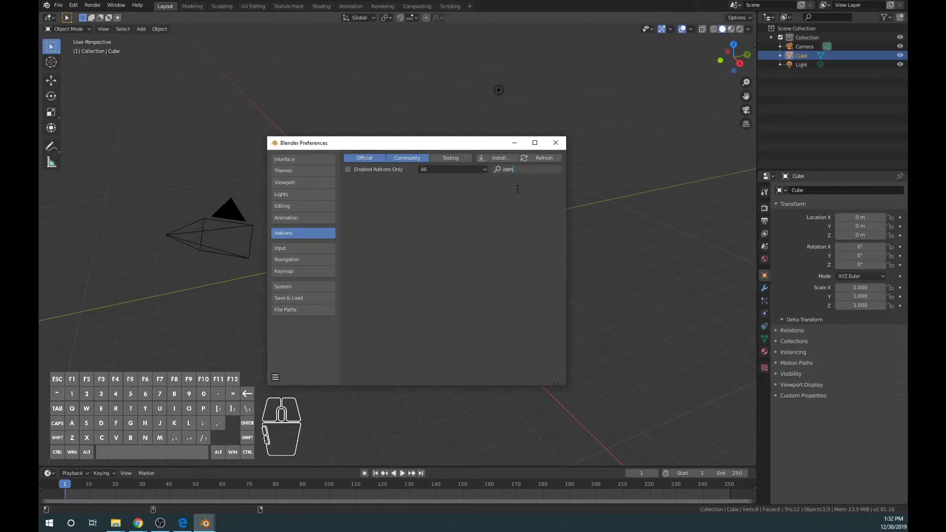
key("BackSpace")
key("BackSpace")
key("BackSpace")
- Install the add-on from blender-osm.zip on the Desktop and enable Import OpenStreetMap (.osm) (Premium)
left_click(492, 158)
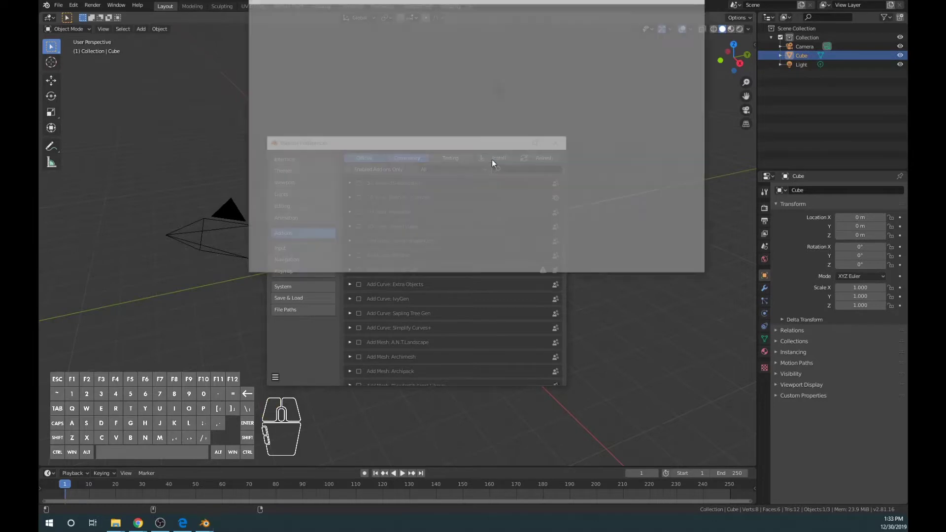
left_click(285, 106)
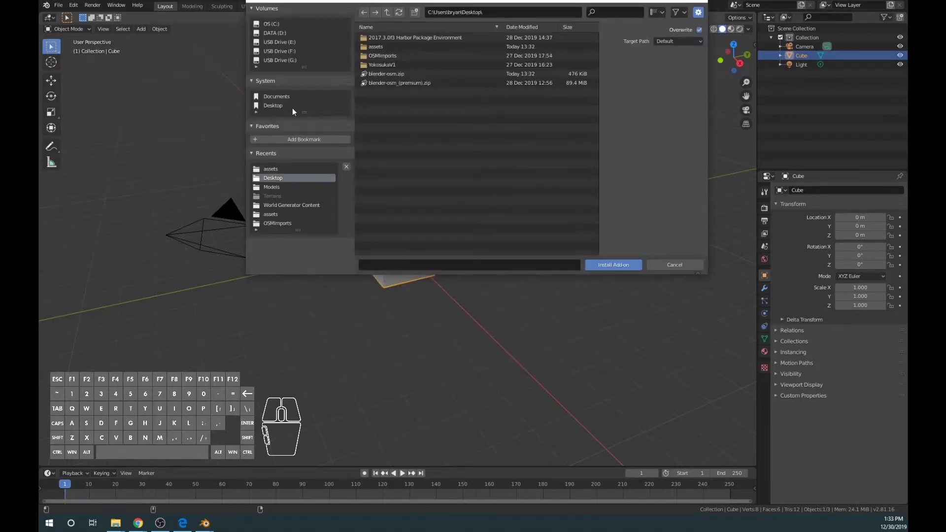
left_click(387, 73)
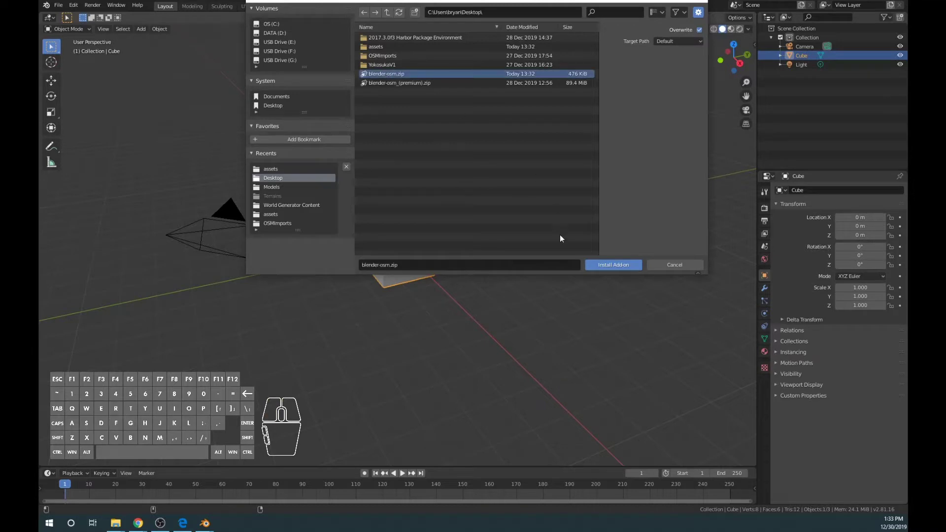
left_click(607, 265)
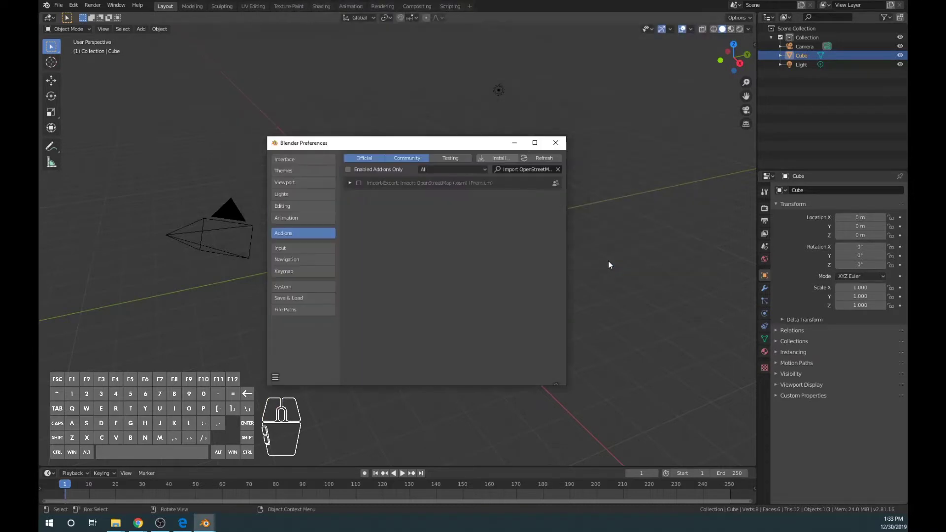
left_click(358, 183)
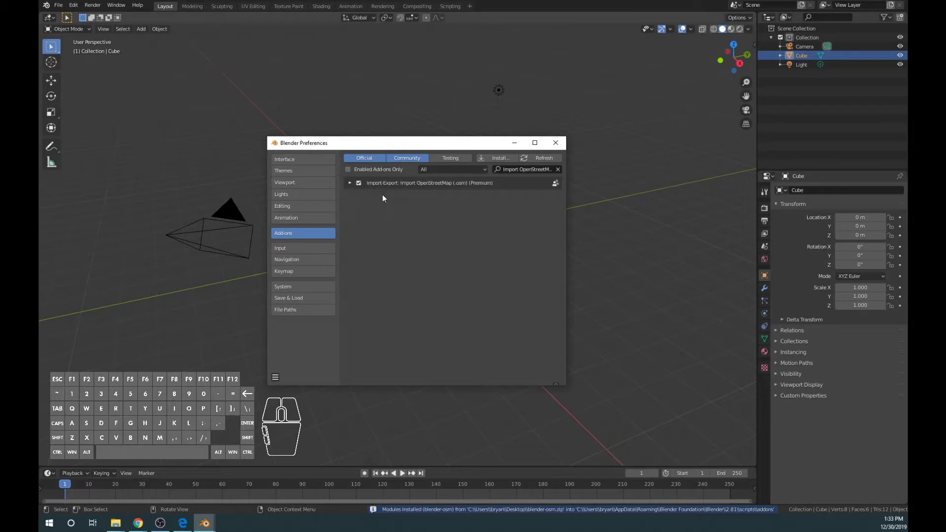
- Create a Terrain folder on the Desktop and set the Desktop as the add-on's directory for downloaded OpenStreetMap and terrain files
left_click(350, 182)
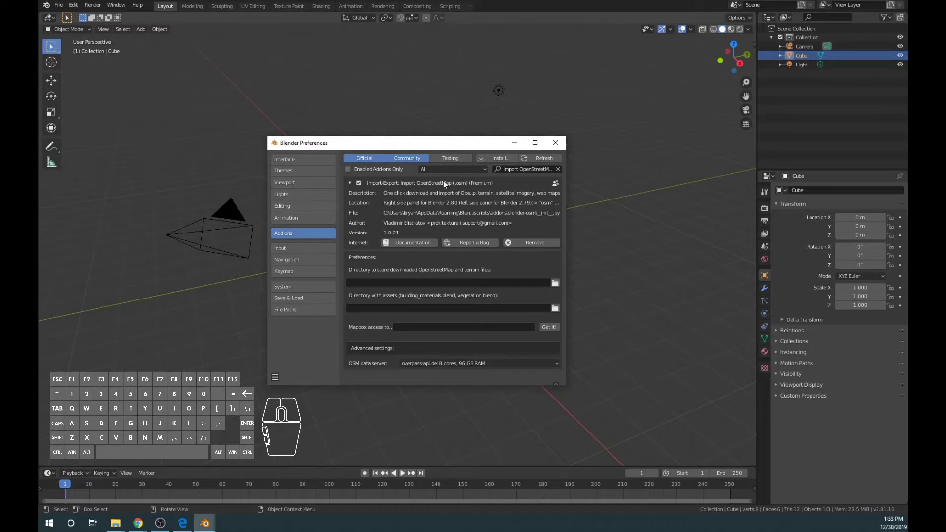
left_click_drag(435, 143, 426, 106)
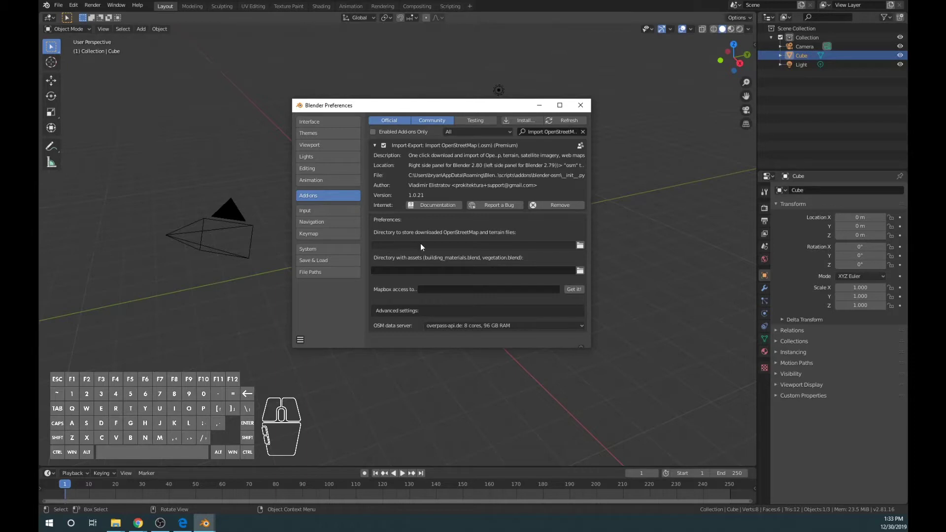
left_click(580, 246)
left_click_drag(468, 1, 454, 105)
left_click(267, 209)
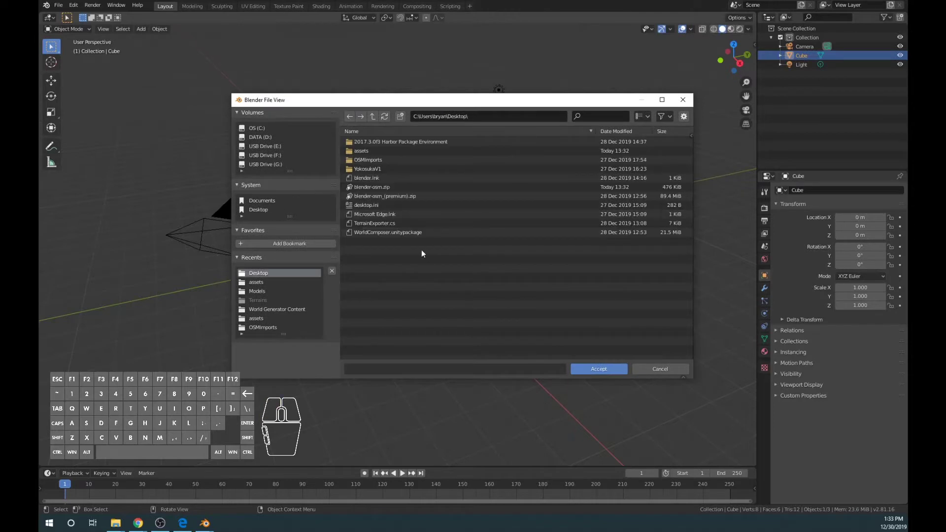
right_click(394, 262)
left_click(369, 327)
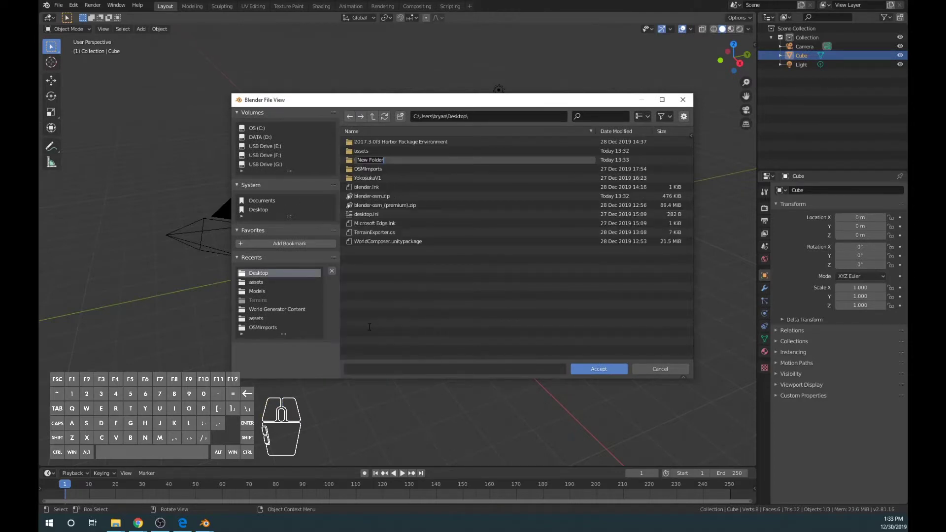
type("Terrain")
key("Return")
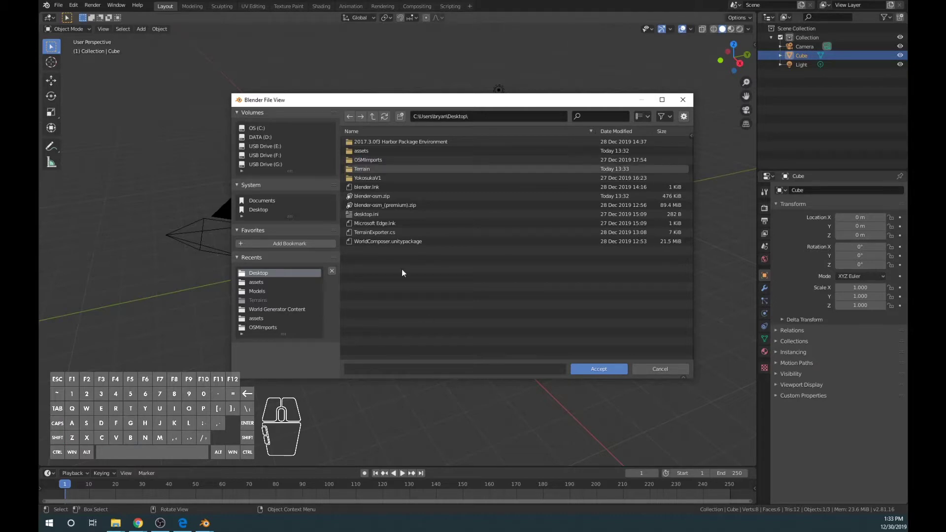
left_click(609, 370)
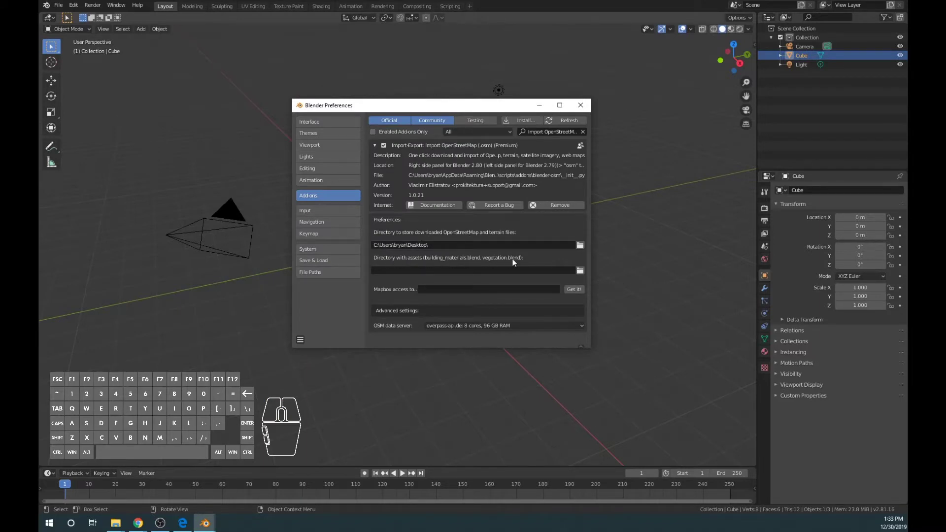
- Set the add-on's assets directory to the assets folder on the Desktop
left_click(580, 271)
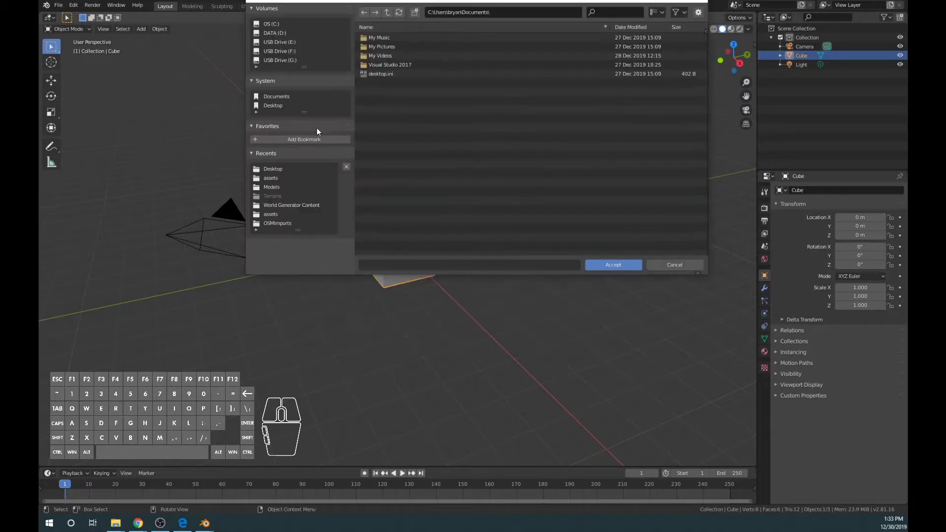
left_click(276, 105)
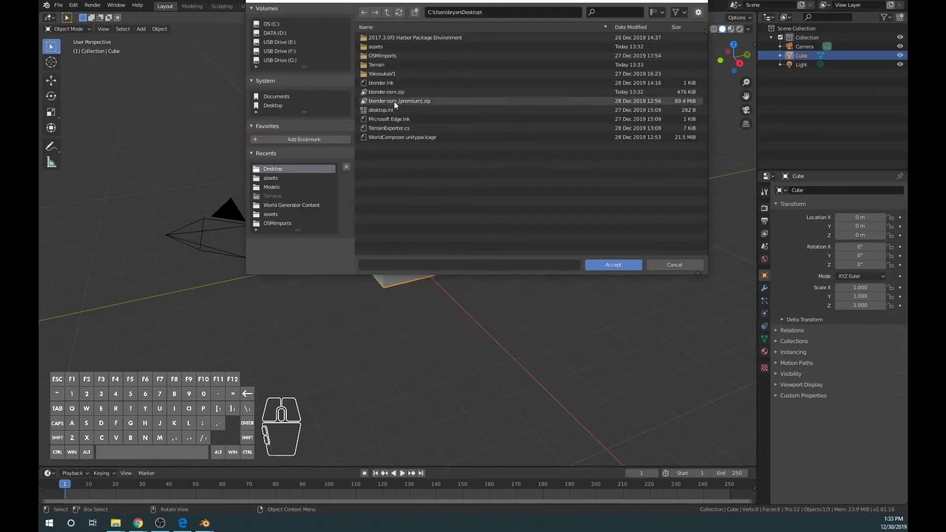
left_click(386, 45)
left_click(621, 269)
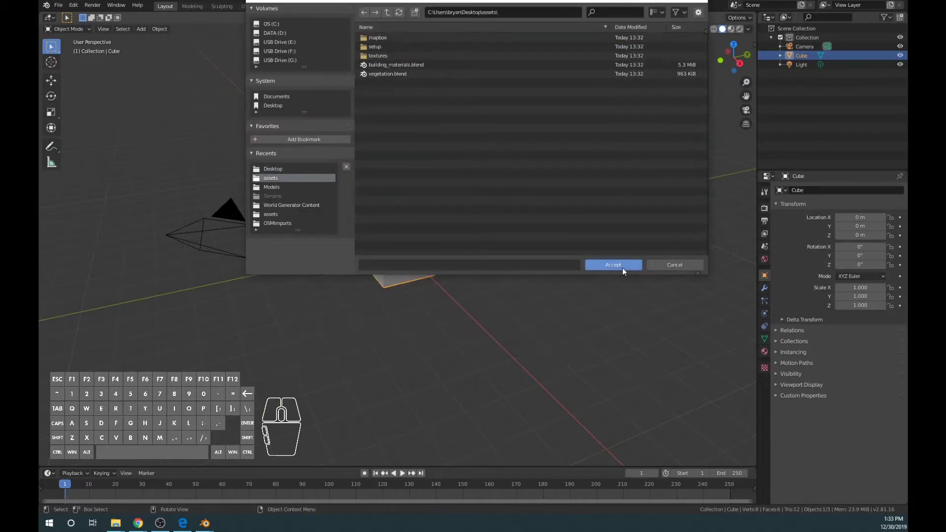
left_click(613, 264)
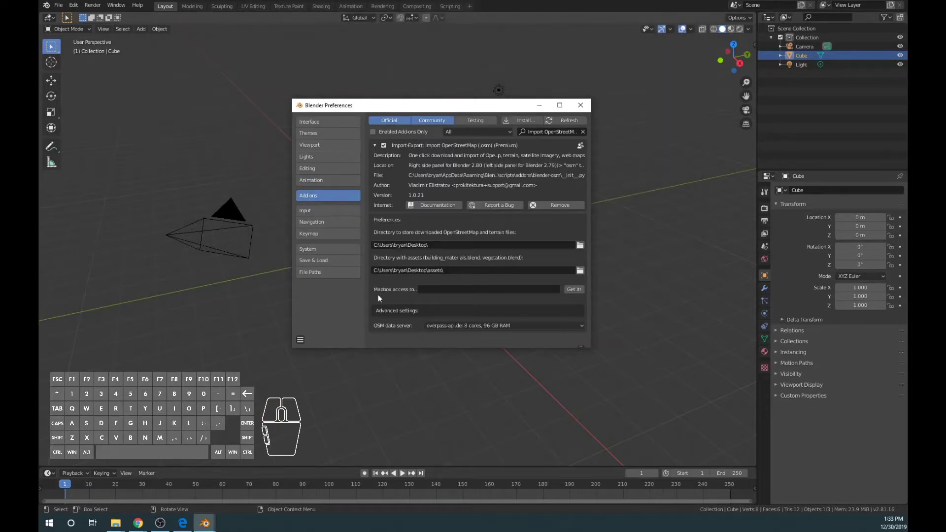
- Create a Mapbox access token named "Blender OSM" on the Mapbox website with the default public scopes, confirming with the account password
left_click(574, 290)
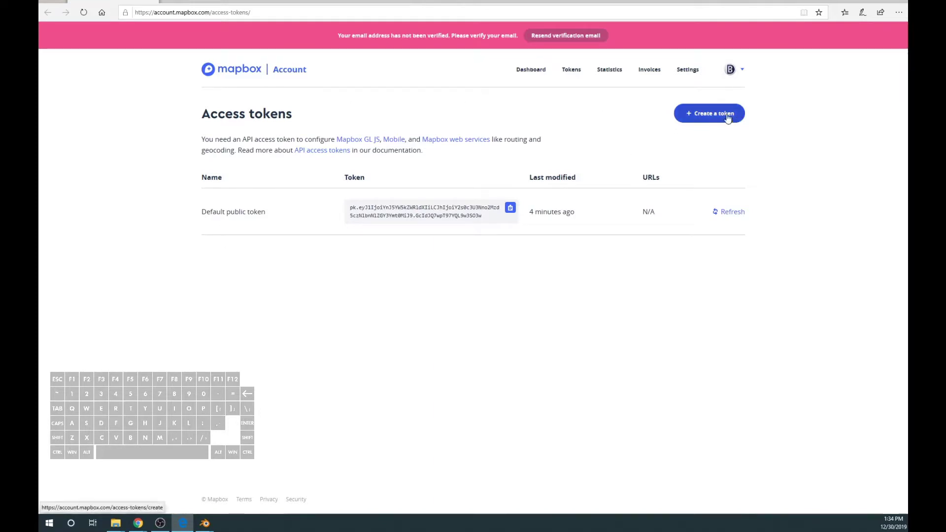
left_click(702, 119)
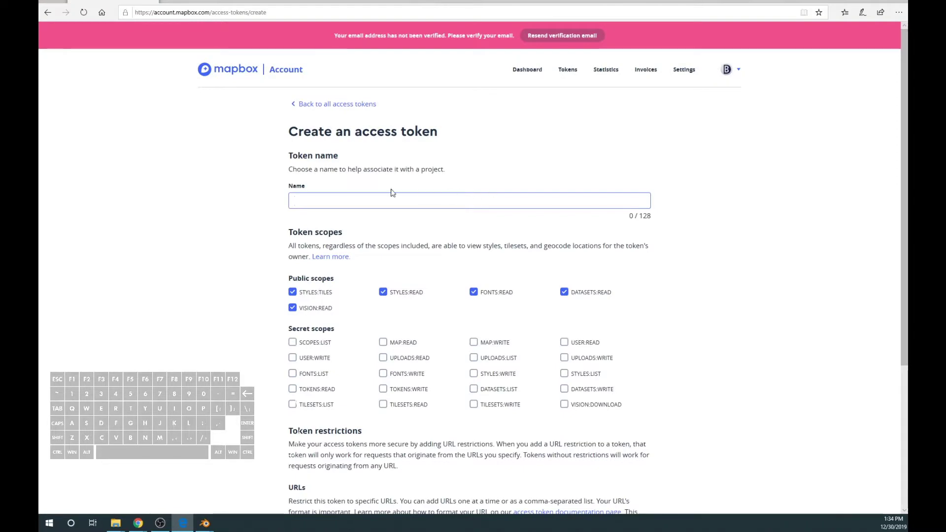
type("Blender OSM")
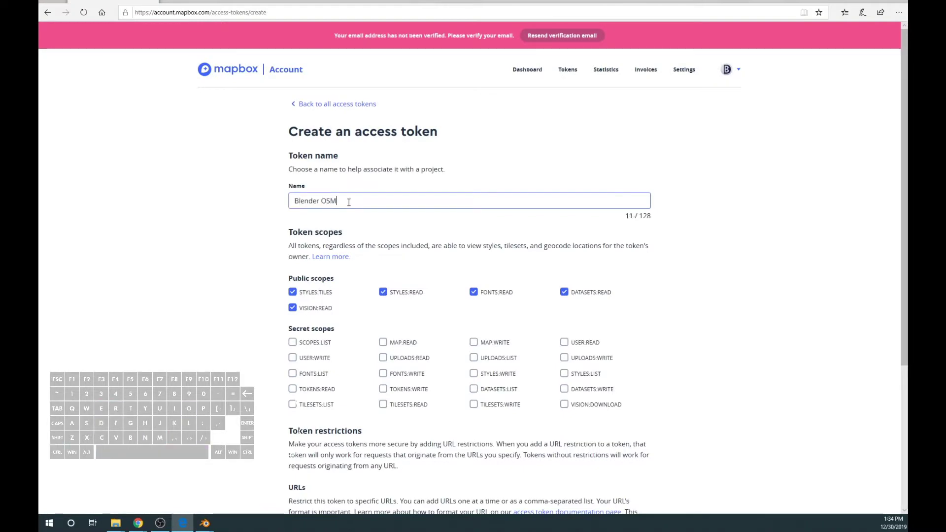
scroll(212, 235, "down", 3)
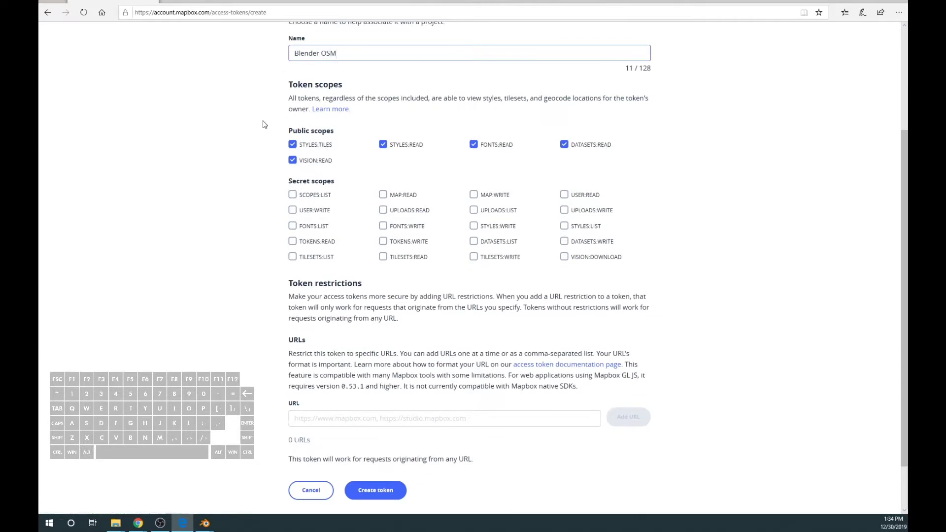
scroll(261, 198, "down", 1)
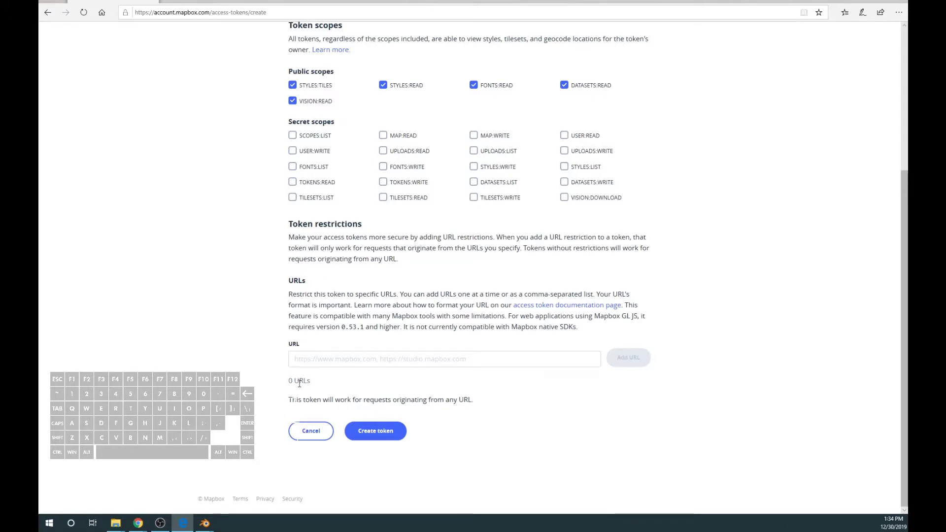
left_click(374, 432)
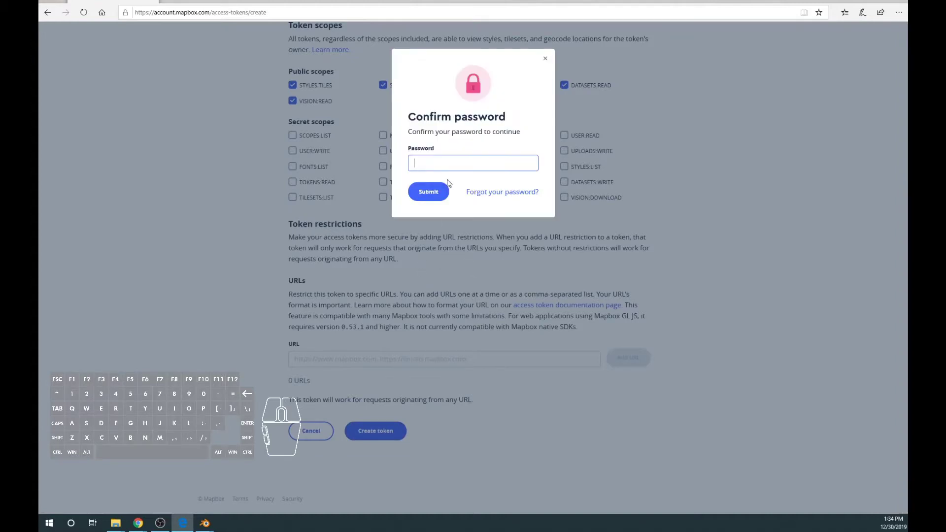
type("•••••••••••••••")
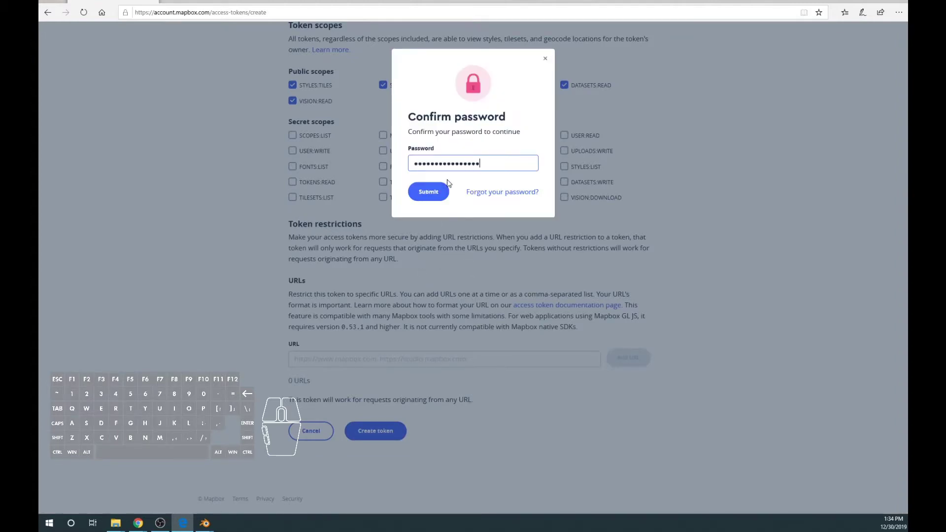
key("Return")
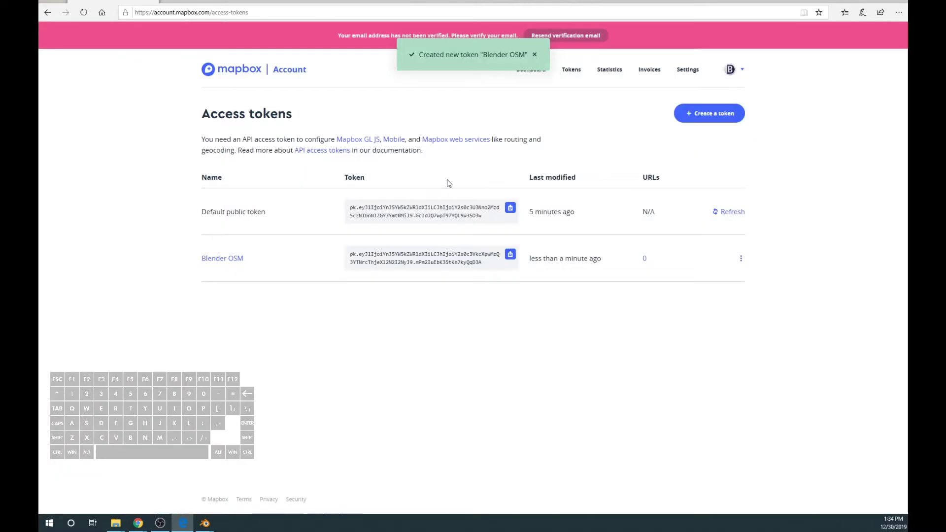
- Copy the Blender OSM token into the add-on's Mapbox access token field in Blender and close the preferences
mouse_move(208, 267)
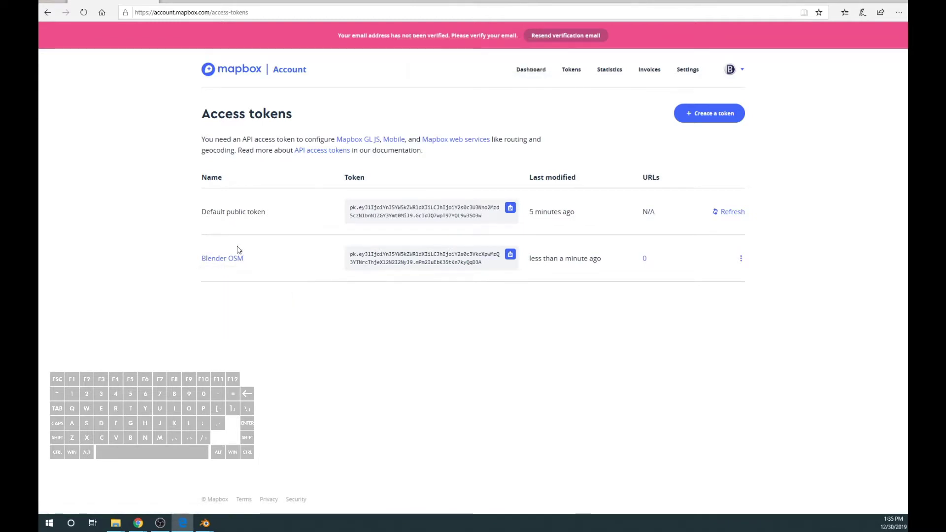
left_click(511, 254)
key("alt+Tab")
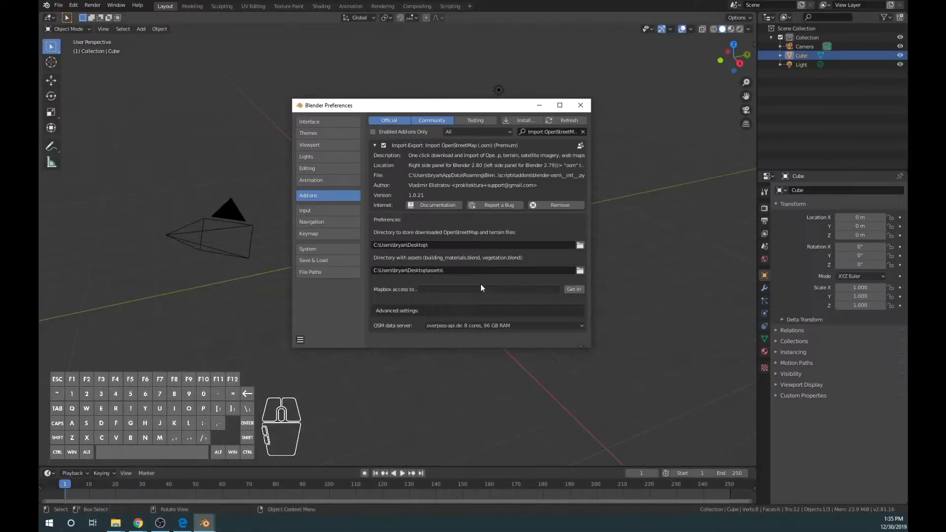
left_click(458, 290)
key("ctrl+v")
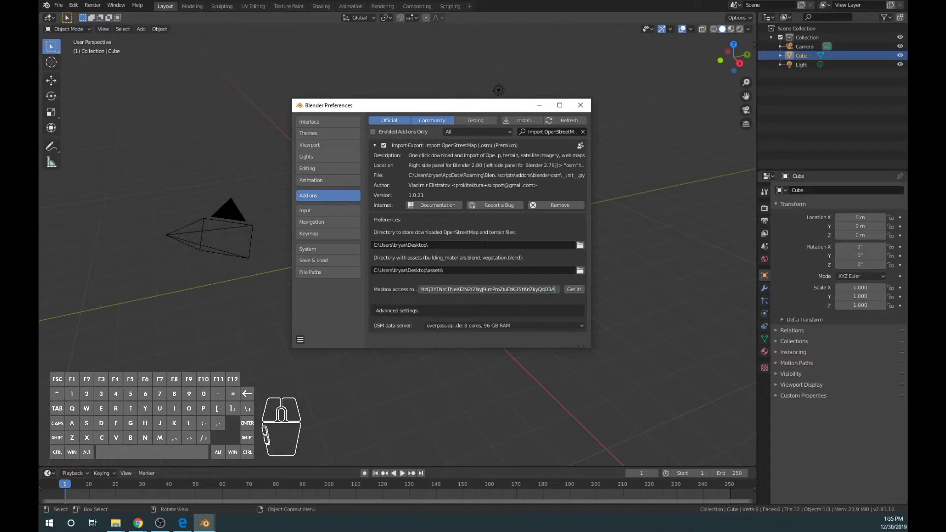
key("Return")
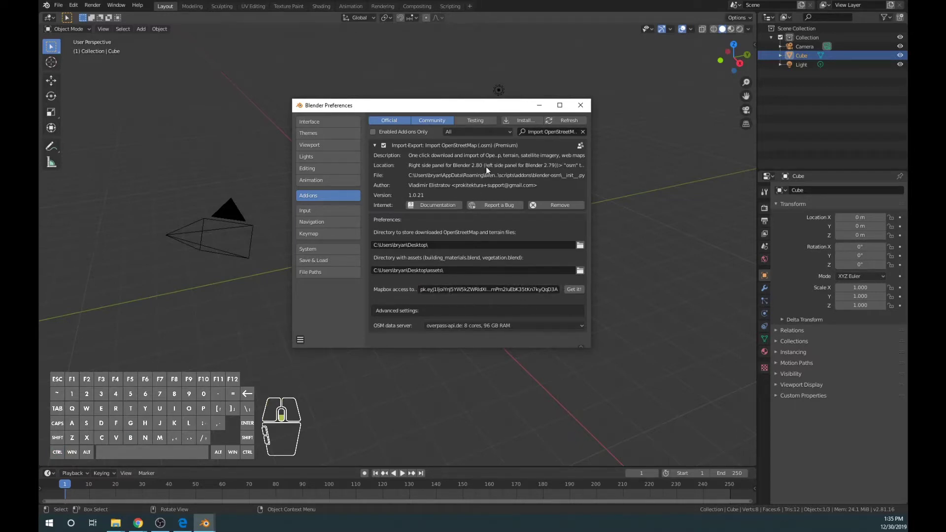
left_click(580, 108)
- Delete the default cube, camera and light from the scene
left_click(542, 340)
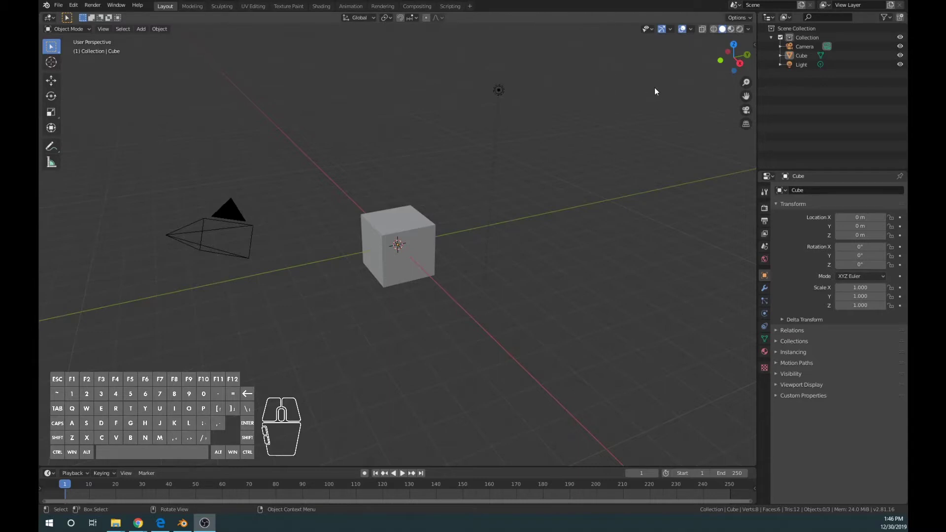
left_click_drag(641, 62, 126, 358)
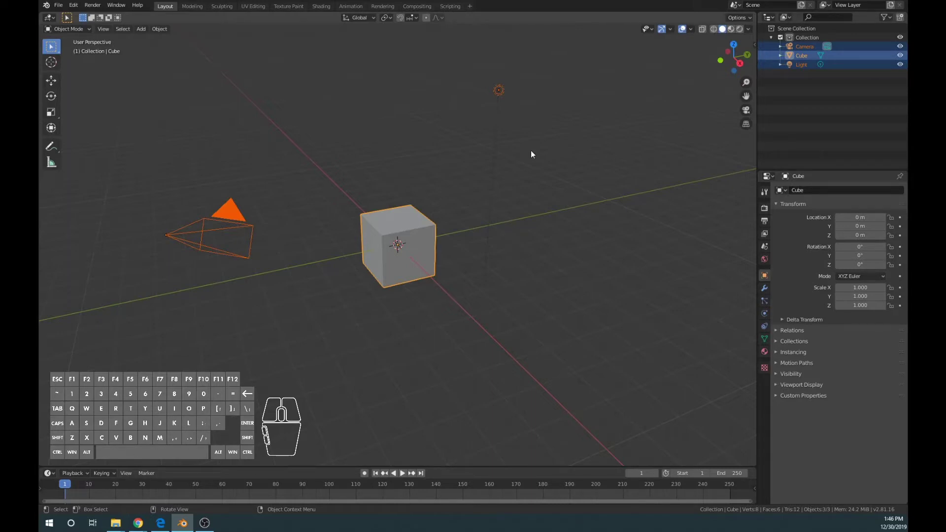
left_click(279, 105)
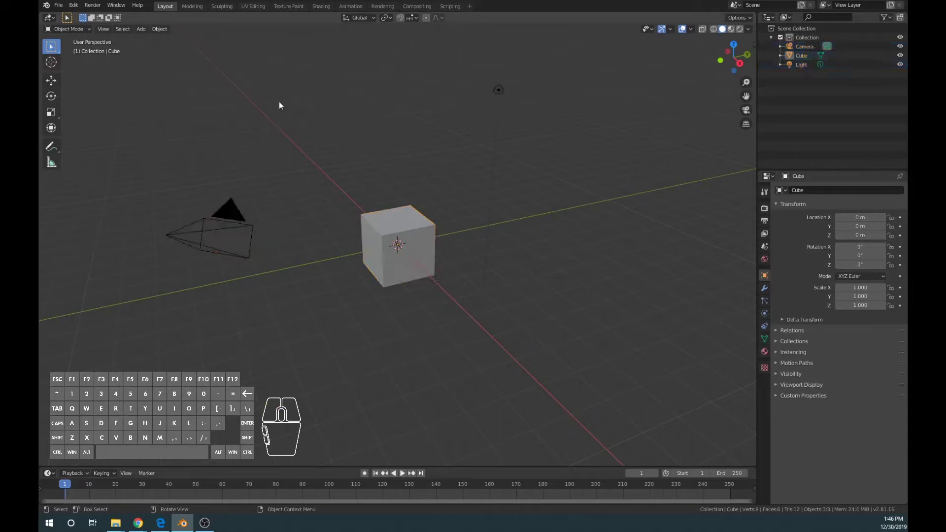
left_click_drag(219, 173, 600, 354)
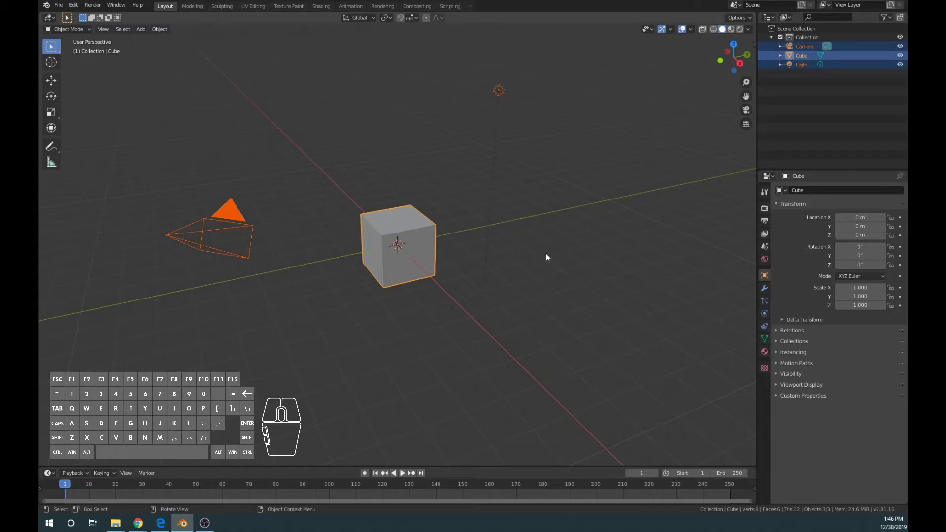
key("Delete")
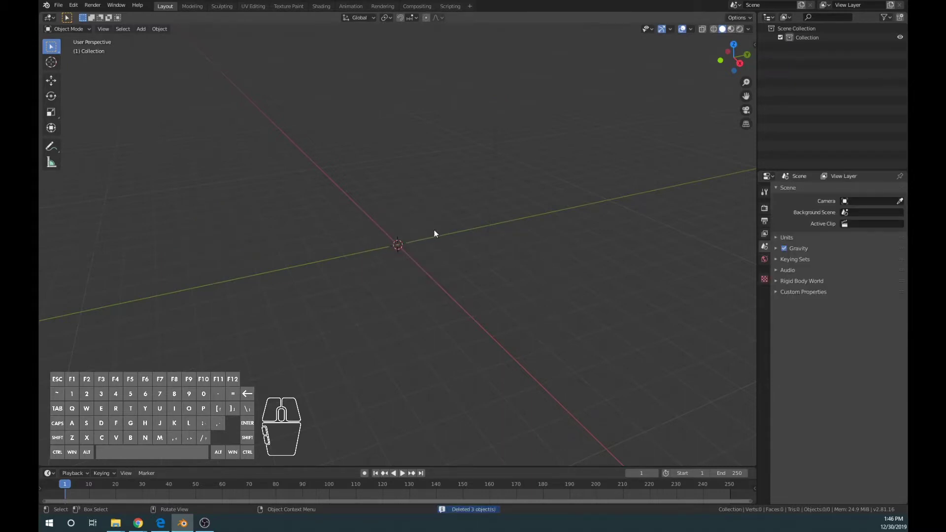
- Show the blender-osm settings in the 3D viewport and set the import type to terrain
left_click(754, 45)
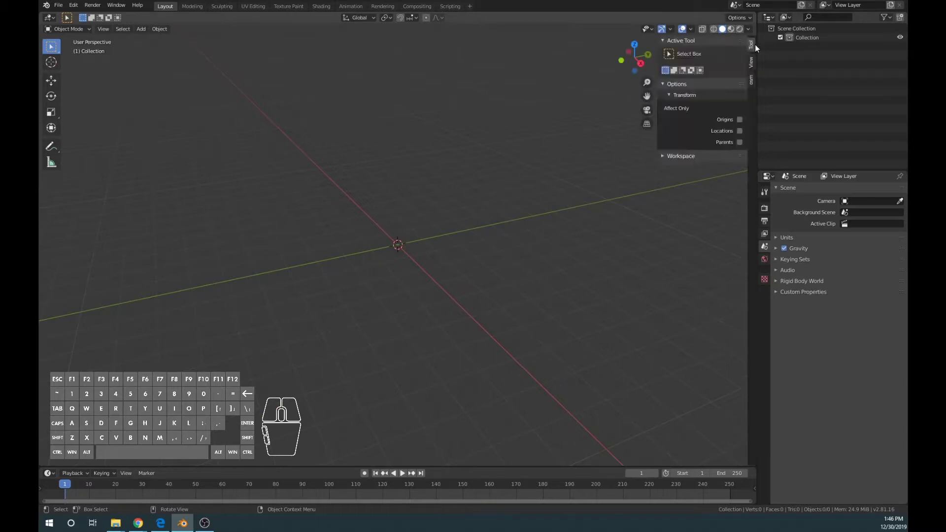
left_click(751, 80)
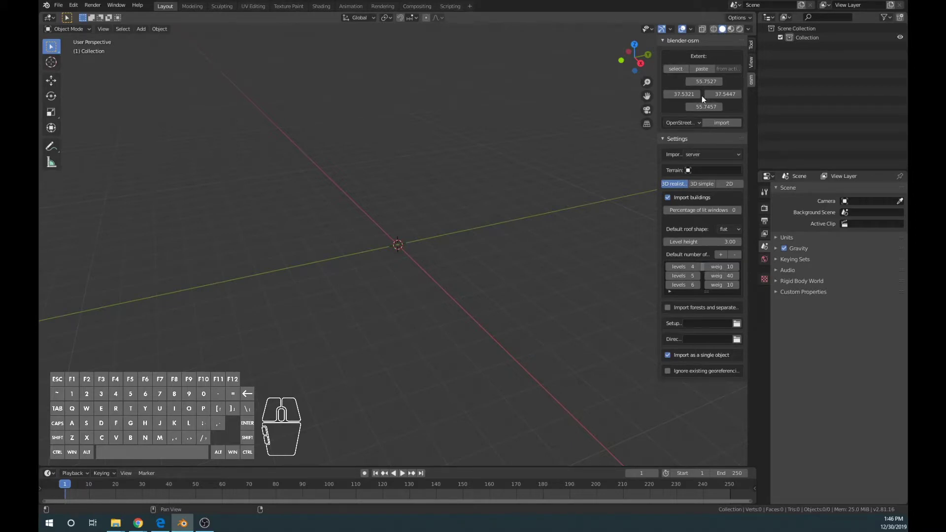
left_click(690, 123)
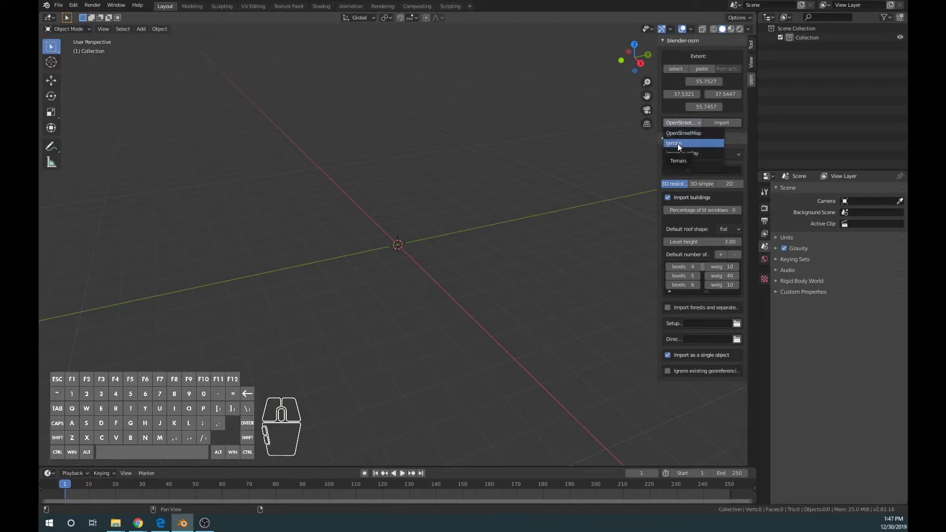
left_click(678, 144)
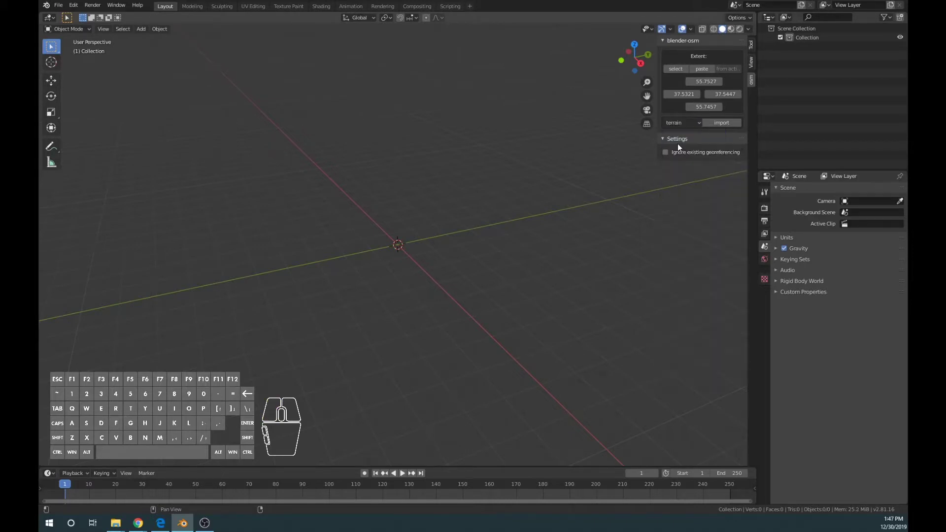
- Open the add-on's extent selection map in the browser and show a selection rectangle over the Tokyo Bay area
left_click(681, 69)
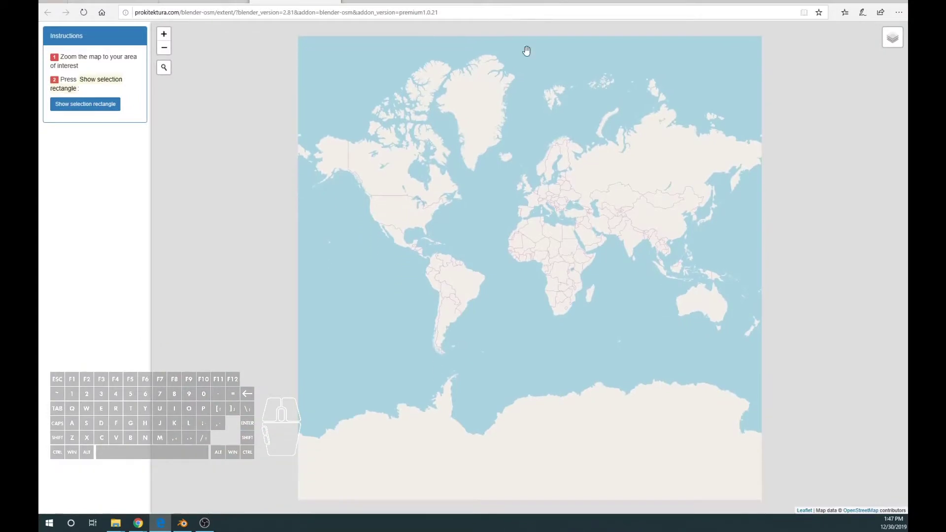
left_click_drag(692, 260, 617, 238)
scroll(629, 246, "up", 3)
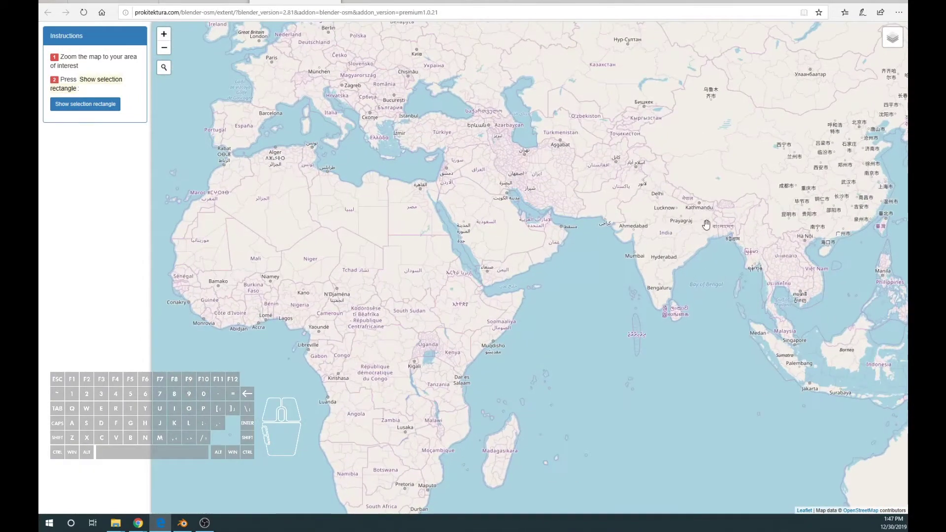
left_click_drag(755, 194, 371, 310)
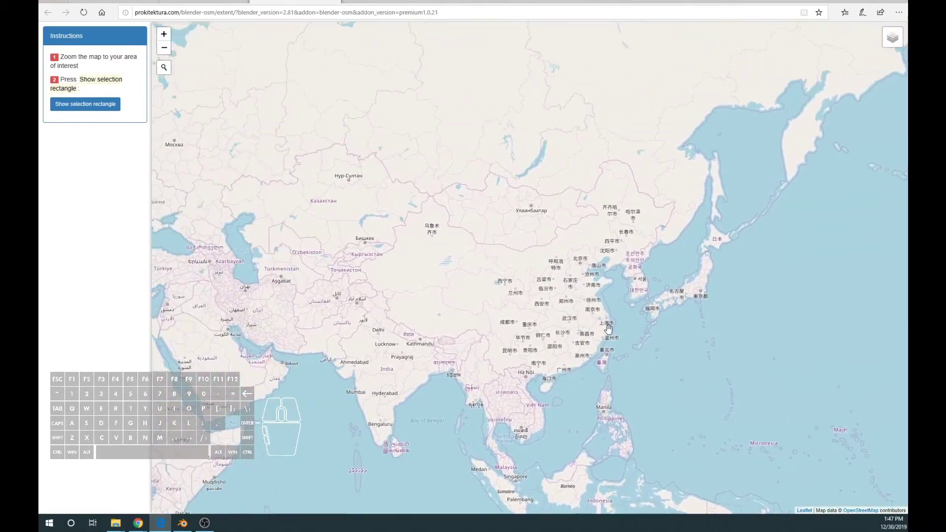
scroll(675, 298, "up", 4)
scroll(675, 299, "up", 2)
scroll(544, 302, "up", 1)
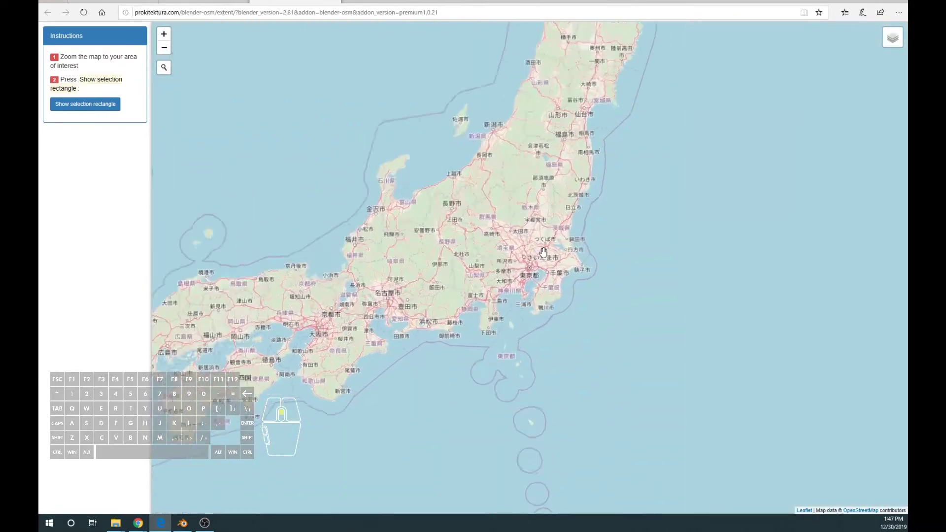
scroll(543, 301, "up", 2)
left_click_drag(542, 320, 567, 240)
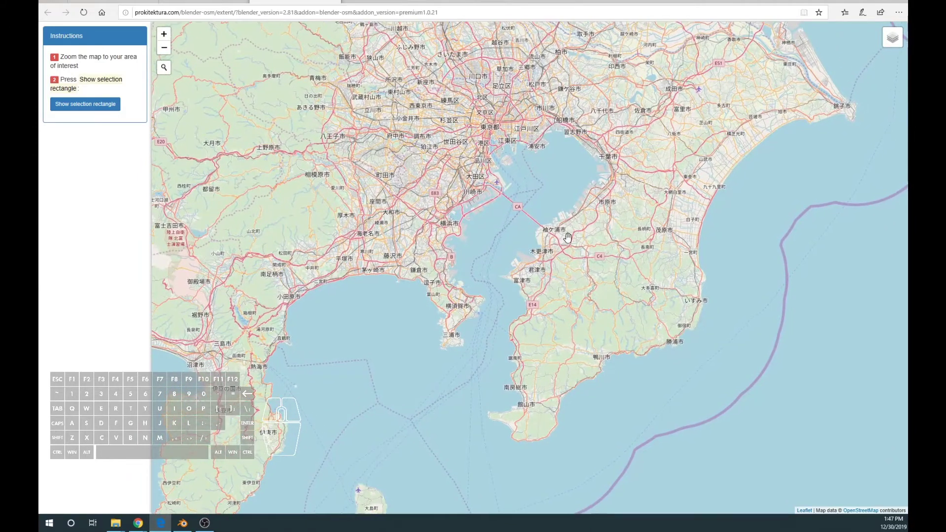
left_click(78, 104)
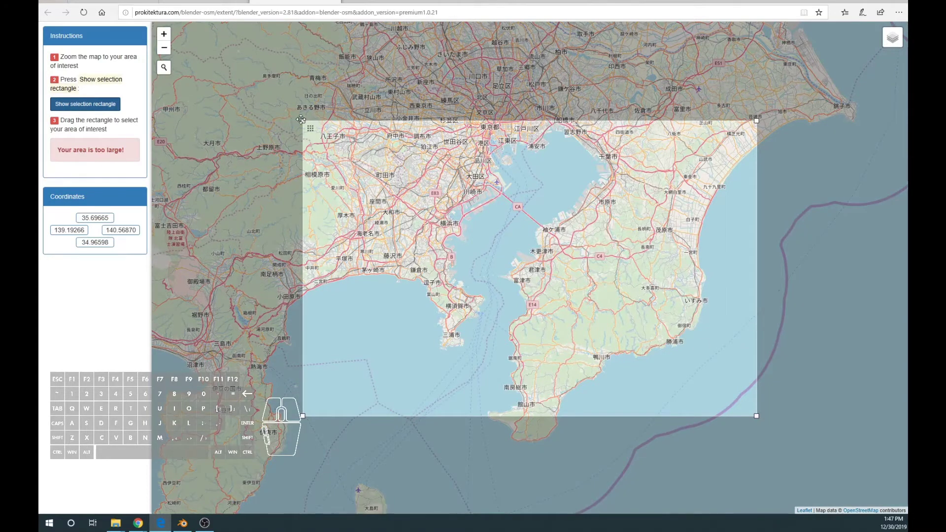
- Resize the selection rectangle around Tokyo Bay to latitudes 34.88368 to 35.84231 and longitudes 139.47281 to 140.25833
left_click_drag(302, 120, 391, 61)
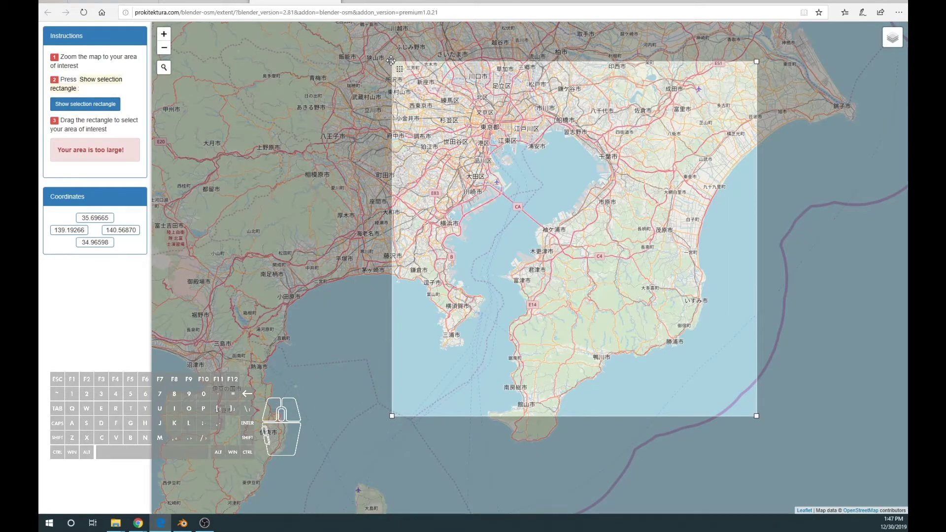
left_click_drag(756, 416, 655, 454)
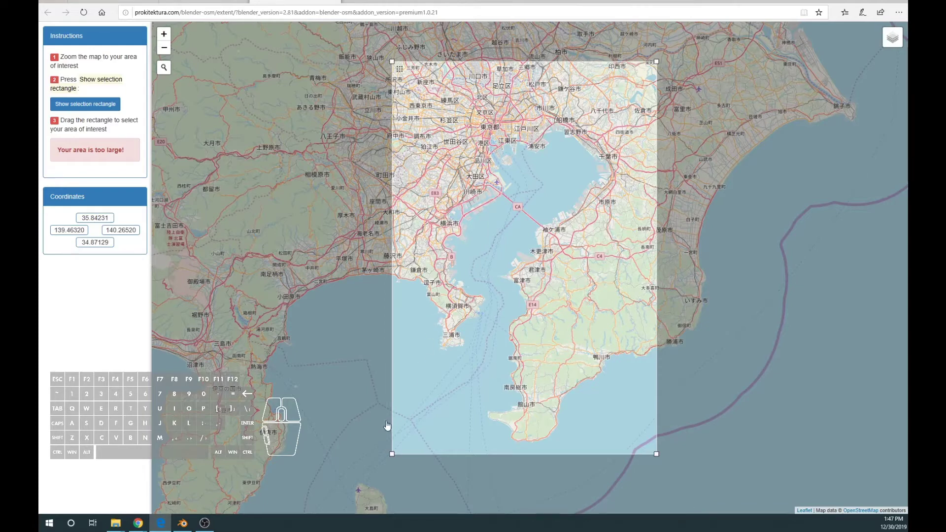
left_click_drag(392, 453, 395, 448)
left_click_drag(657, 448, 654, 449)
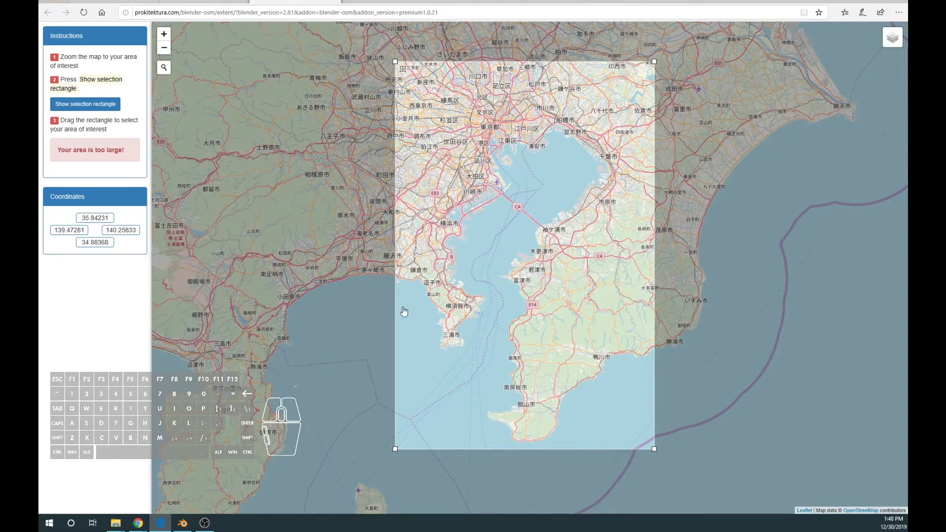
- Copy the northern latitude 35.84231 from the map page into the blender-osm extent's northern value in Blender
double_click(92, 217)
key("ctrl+c")
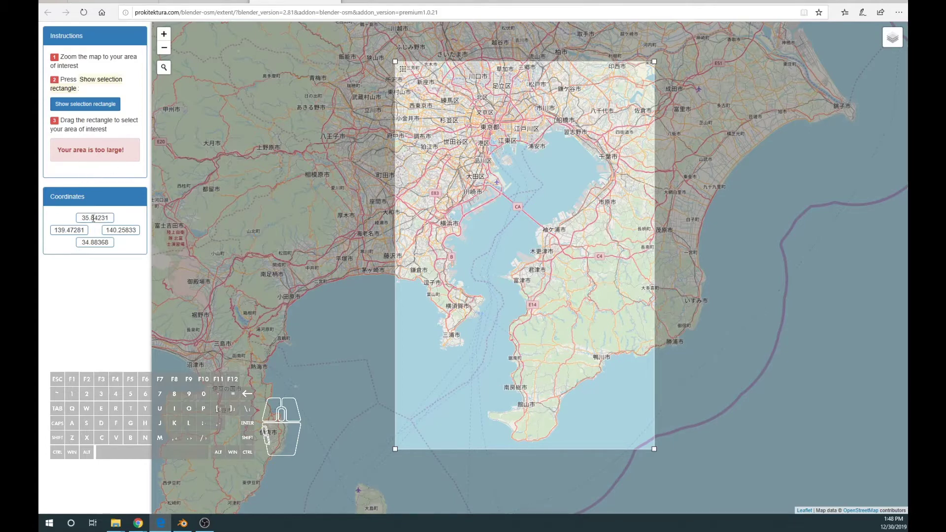
left_click_drag(108, 219, 83, 218)
key("ctrl+c")
left_click(190, 523)
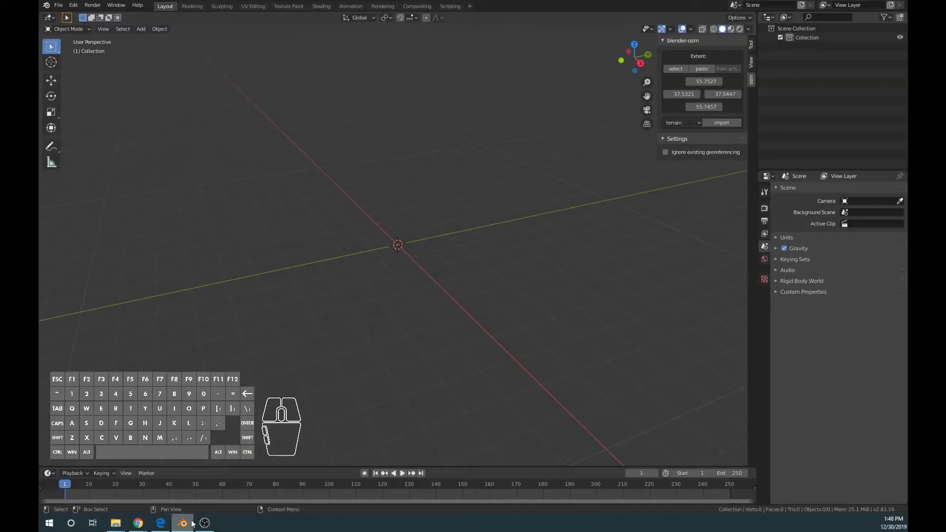
left_click(715, 82)
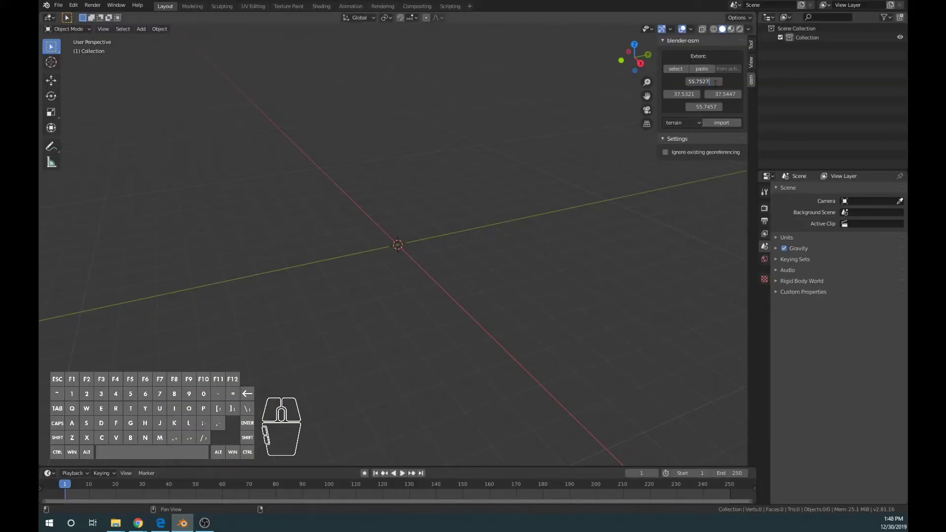
left_click_drag(716, 81, 687, 81)
key("ctrl+v")
- Copy the western longitude 139.47281 from the map page into the blender-osm extent's western value in Blender
left_click(161, 523)
double_click(69, 230)
key("ctrl+c")
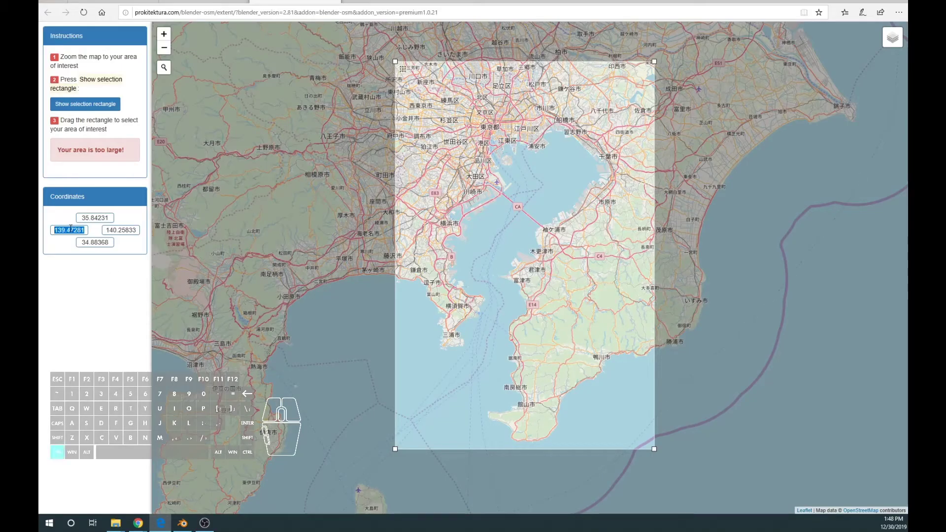
left_click(194, 527)
left_click(678, 94)
key("ctrl+v")
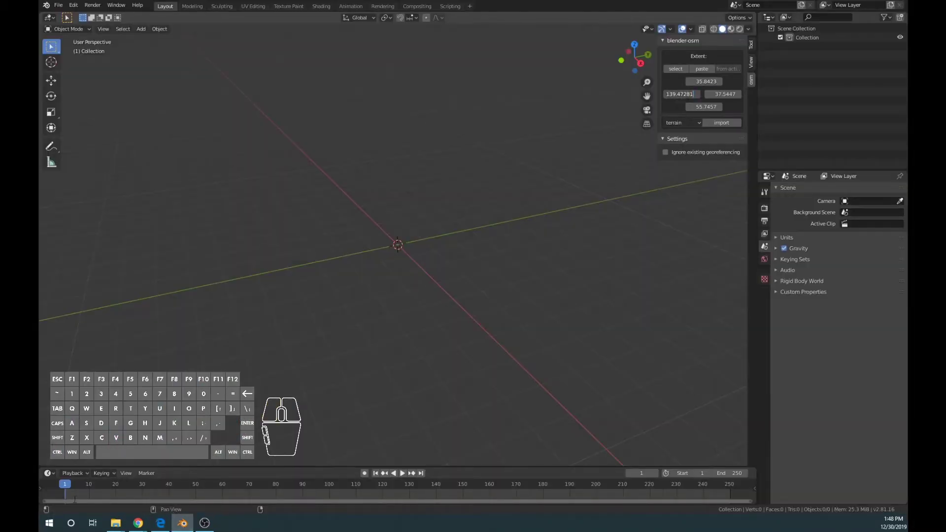
- Copy the southern latitude 34.88368 from the map page into the blender-osm extent's southern value in Blender
left_click(161, 523)
left_click(93, 242)
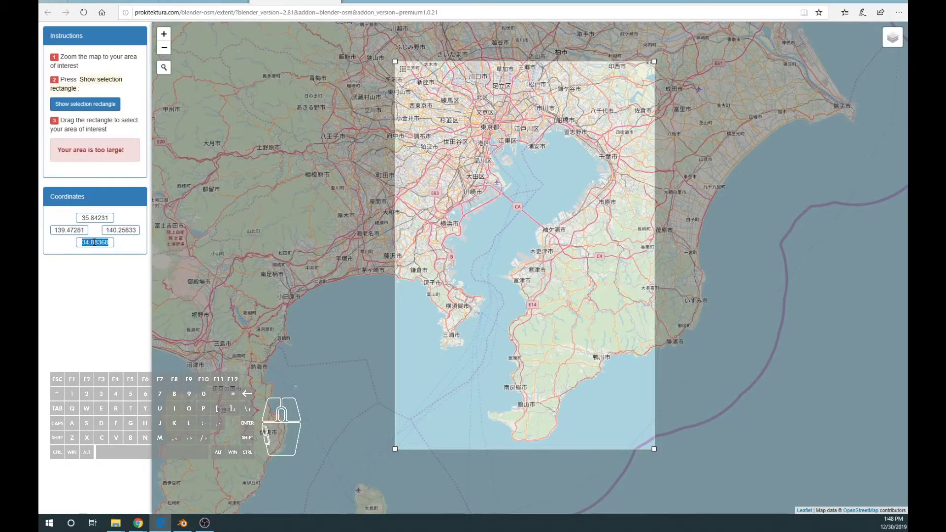
left_click(182, 523)
left_click(705, 109)
key("ctrl+v")
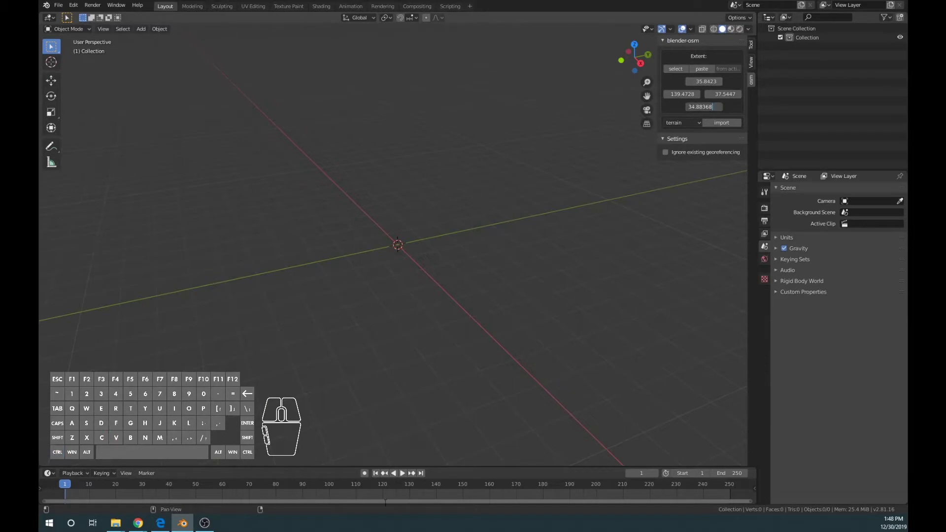
- Copy the eastern longitude 140.25833 from the map page into the extent's eastern value in Blender and import the terrain
left_click(161, 523)
left_click(120, 230)
key("ctrl+c")
left_click(183, 523)
left_click(727, 93)
key("ctrl+v")
key("Return")
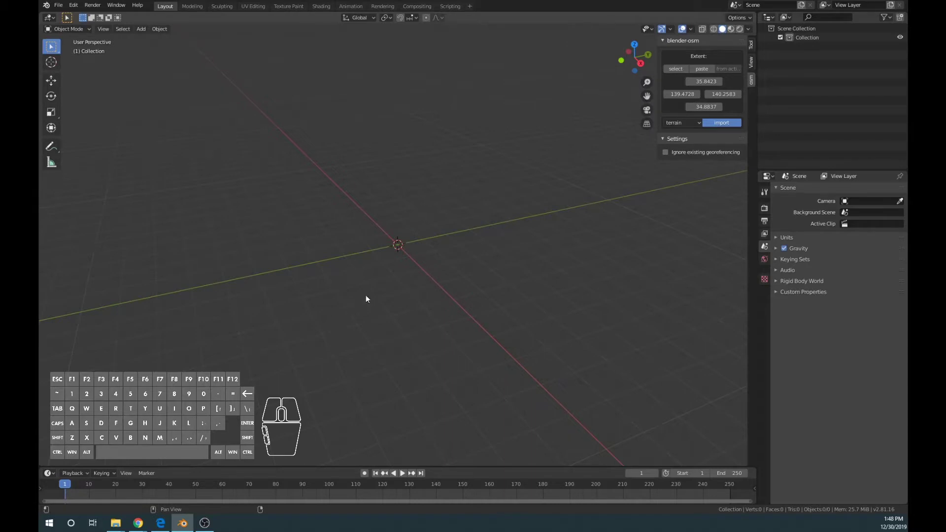
left_click(714, 123)
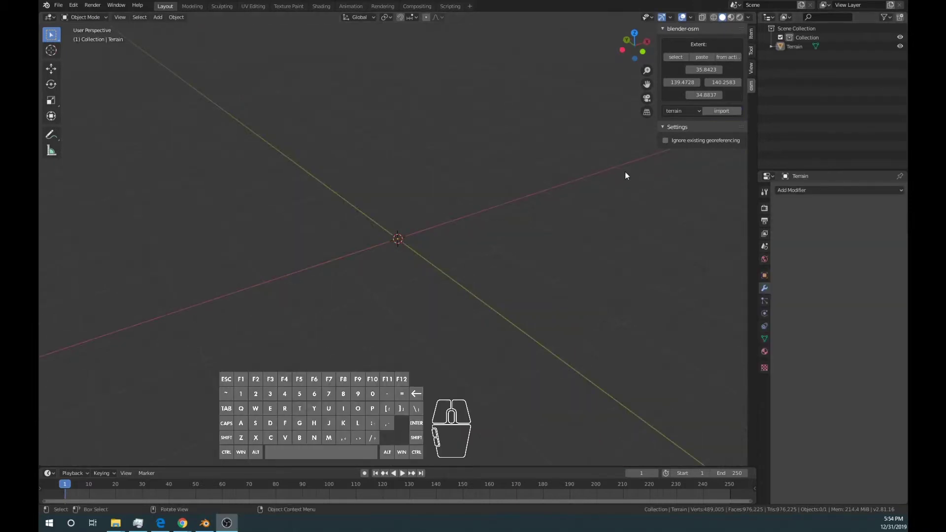
- Select the Terrain object and set the viewport's clip end distance to 100000000 m
middle_click_drag(256, 231, 320, 197)
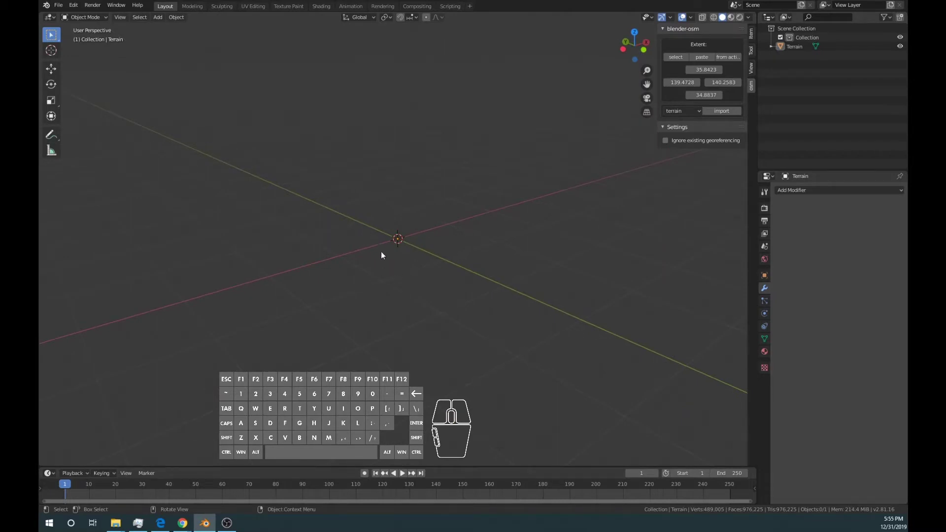
left_click(799, 46)
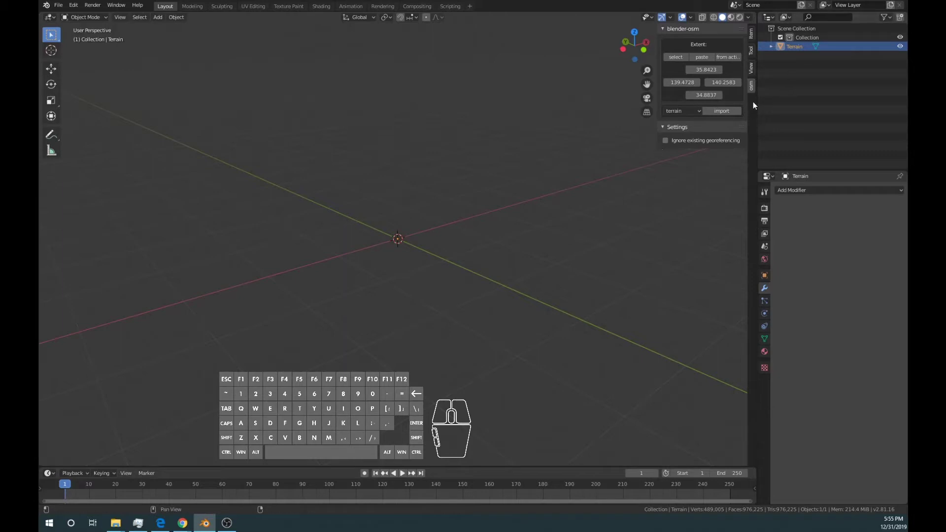
left_click(751, 67)
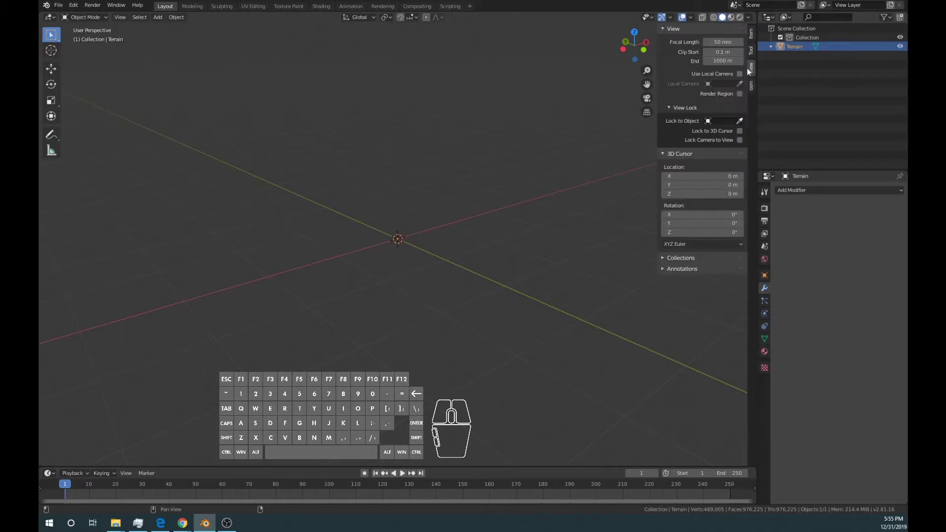
left_click(707, 61)
key("Return")
type("000000")
key("Return")
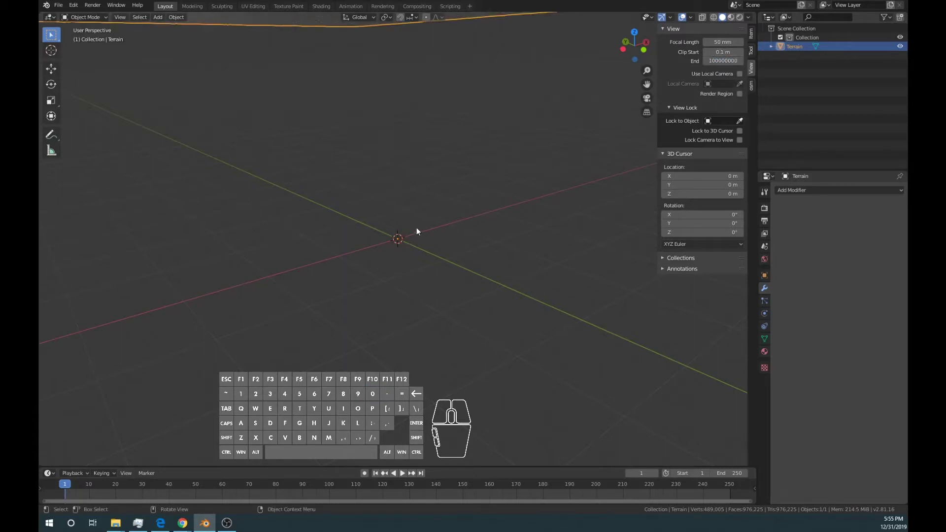
- Examine the imported terrain's relief and full extent from several angles and distances
middle_click_drag(407, 229, 413, 255)
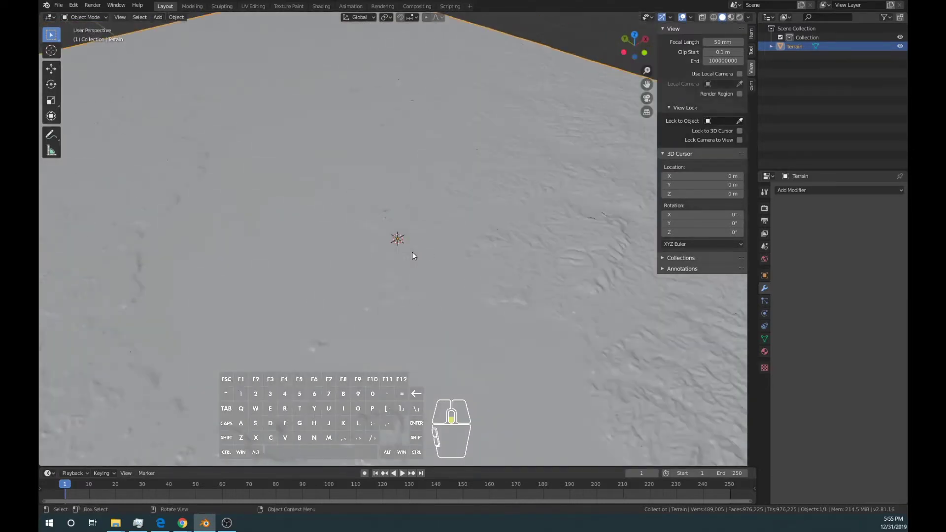
scroll(412, 255, "down", 5)
mouse_move(412, 254)
middle_mouse_down()
mouse_move(426, 269)
mouse_move(512, 247)
mouse_move(413, 247)
mouse_move(445, 259)
mouse_move(549, 247)
mouse_move(403, 242)
middle_mouse_up()
scroll(412, 245, "down", 4)
scroll(412, 245, "up", 2)
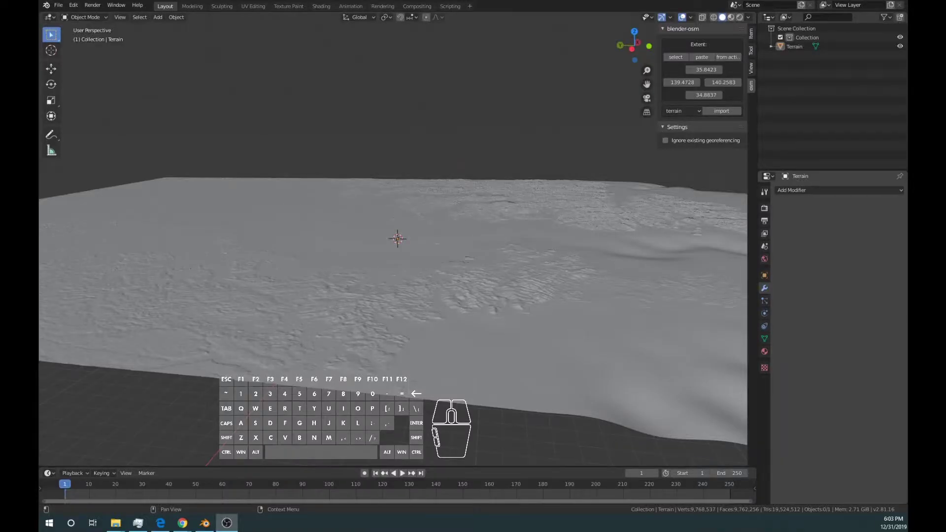
middle_click_drag(580, 264, 423, 291)
scroll(422, 289, "up", 6)
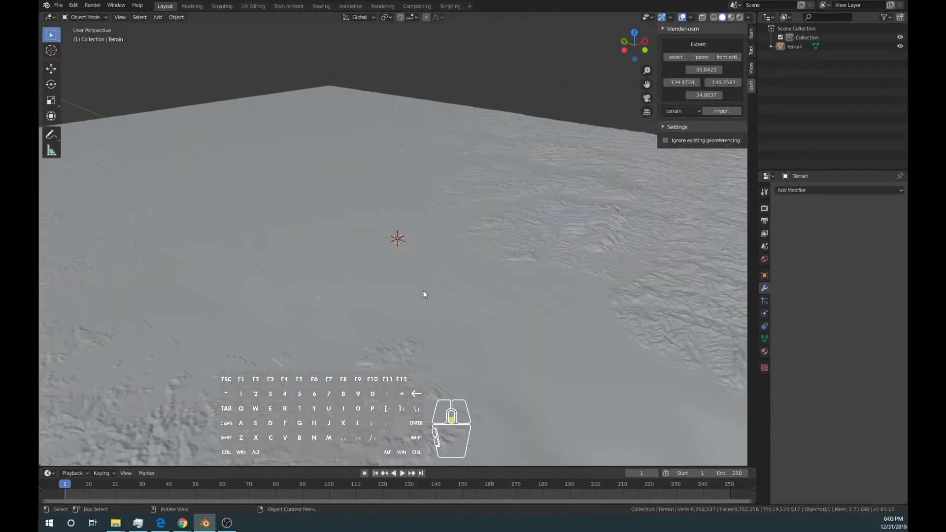
scroll(423, 294, "down", 6)
scroll(438, 291, "up", 5)
mouse_move(437, 291)
middle_mouse_down()
mouse_move(534, 294)
mouse_move(435, 294)
middle_mouse_up()
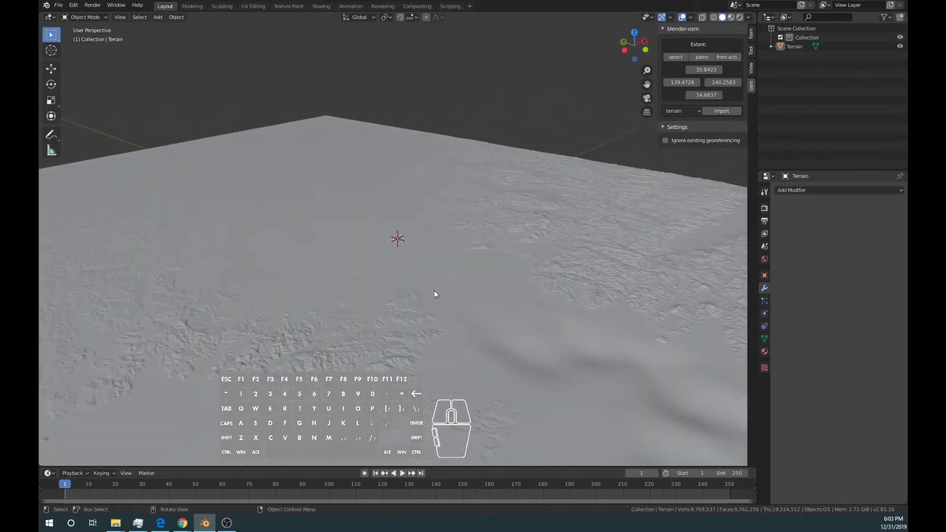
- Select the terrain and add a Decimate modifier in Collapse mode with a ratio of 0.05
left_click(473, 333)
scroll(458, 309, "down", 3)
scroll(463, 309, "up", 4)
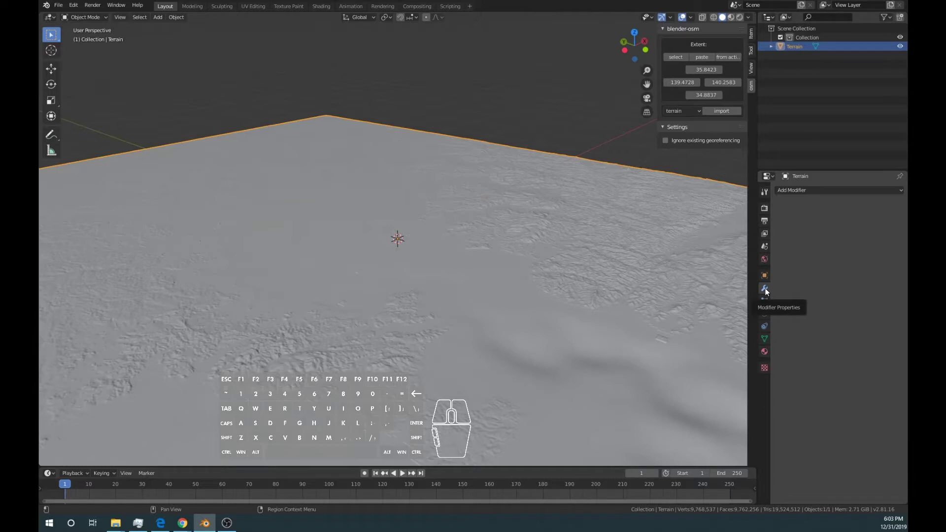
left_click(811, 190)
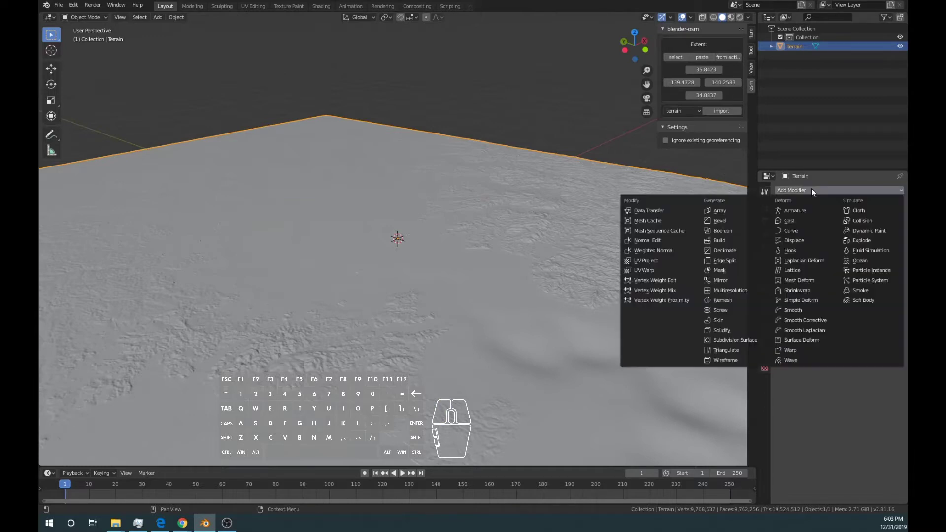
left_click(720, 249)
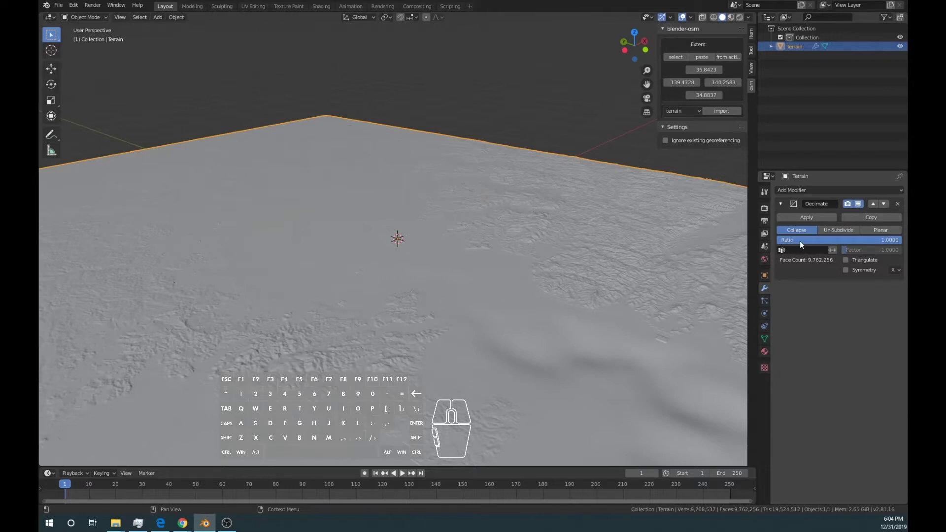
left_click(873, 241)
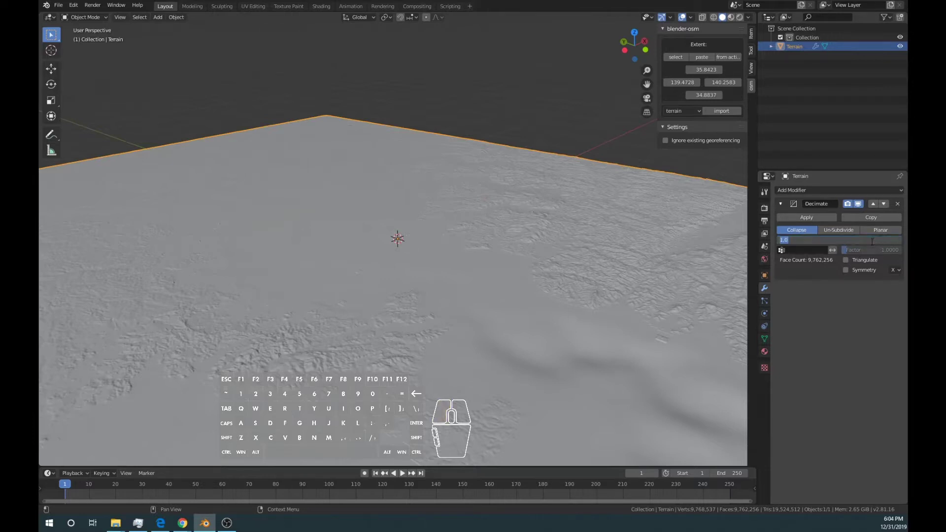
type(".0500")
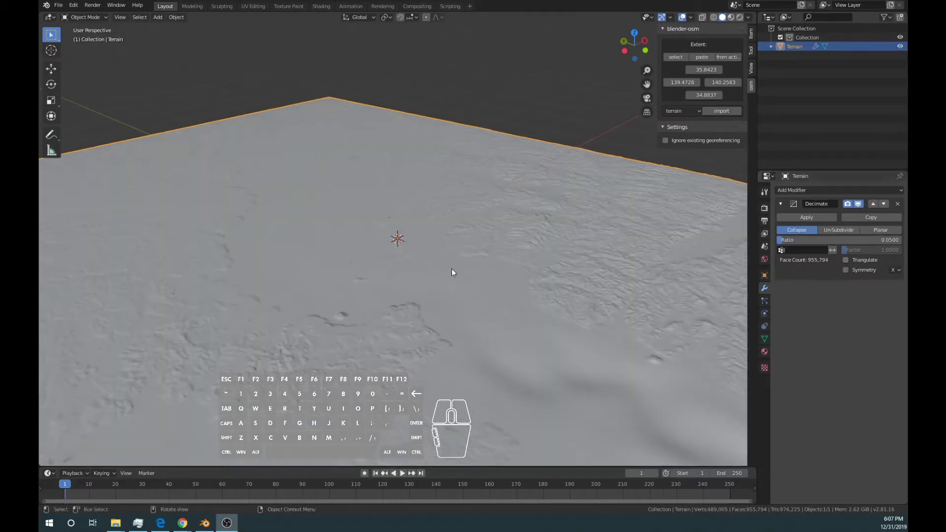
- Enable Triangulate on the terrain's Decimate modifier and apply the modifier
mouse_move(451, 269)
middle_mouse_down()
mouse_move(438, 277)
mouse_move(459, 268)
mouse_move(422, 280)
mouse_move(441, 257)
mouse_move(406, 272)
mouse_move(447, 261)
mouse_move(436, 278)
mouse_move(411, 261)
mouse_move(453, 271)
middle_mouse_up()
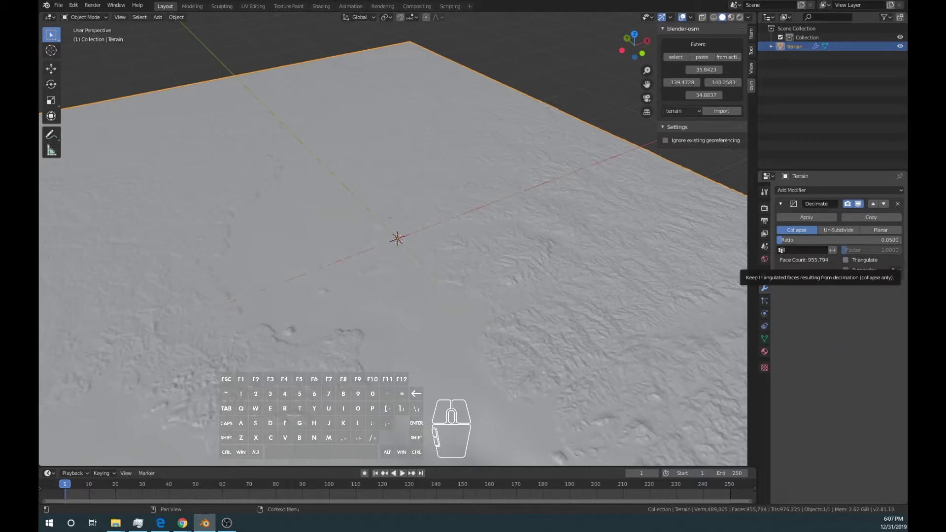
left_click(845, 259)
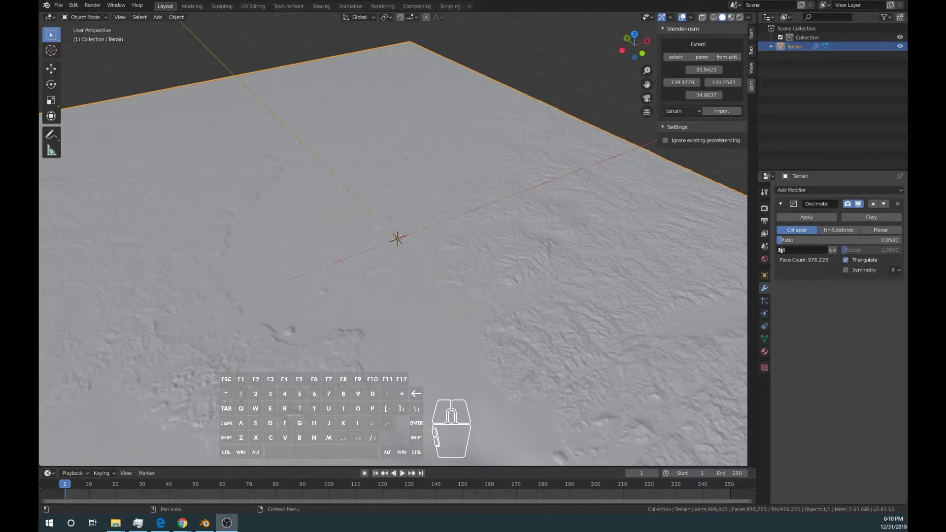
middle_click_drag(645, 227, 497, 224)
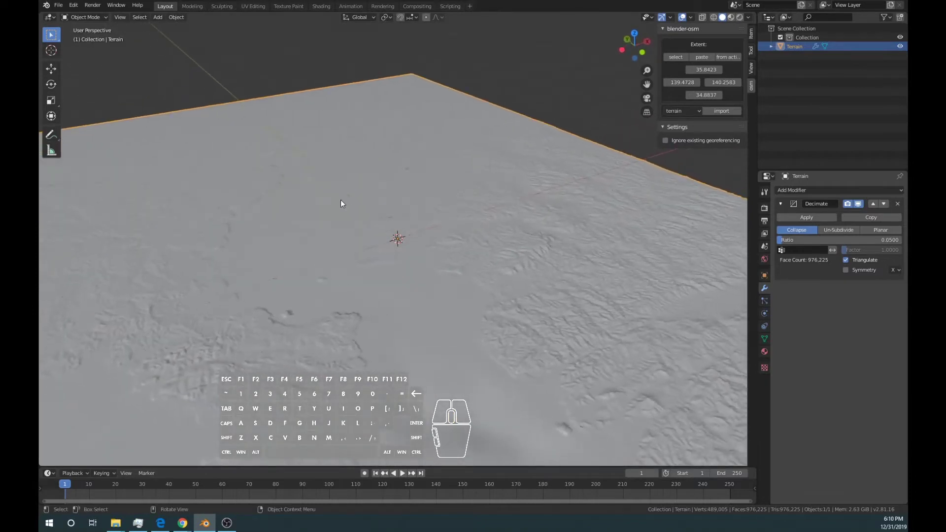
left_click(814, 218)
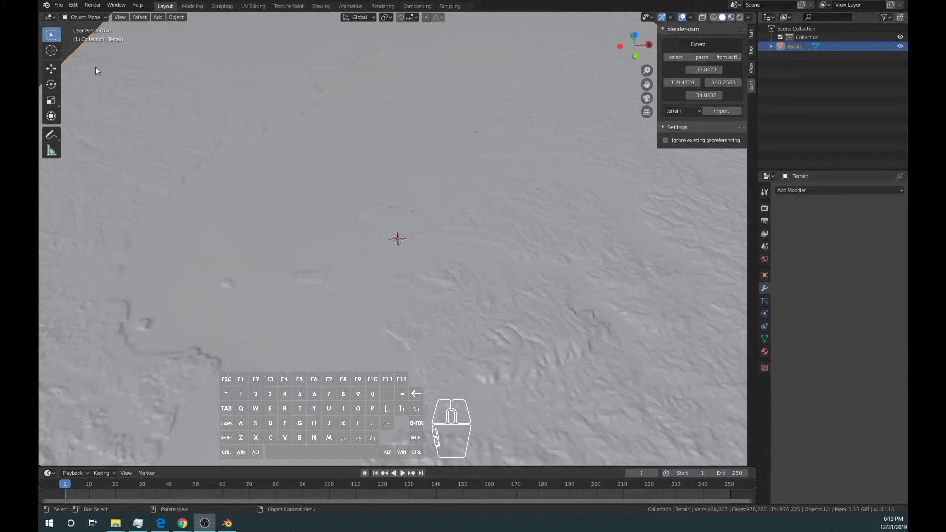
- Examine the decimated terrain's coastline and mountain relief, both close up and as a whole
left_click(58, 6)
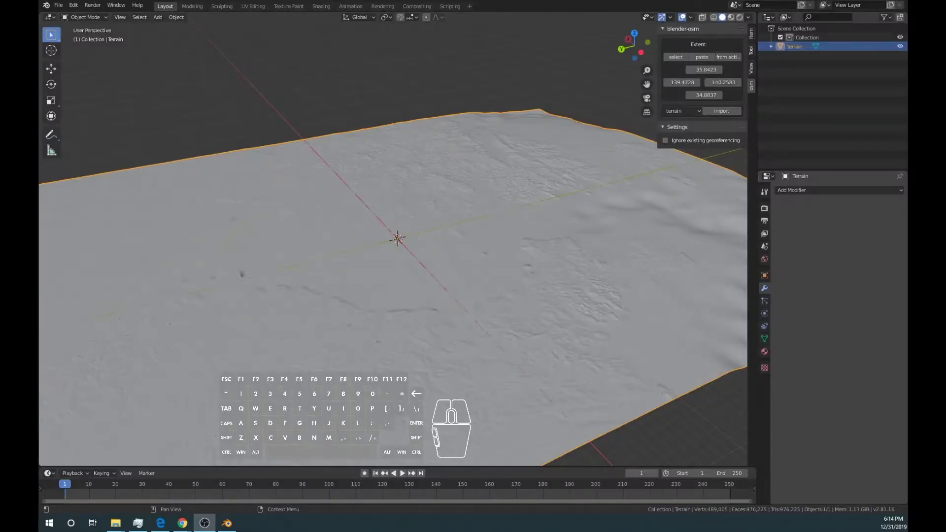
middle_click_drag(487, 296, 471, 339)
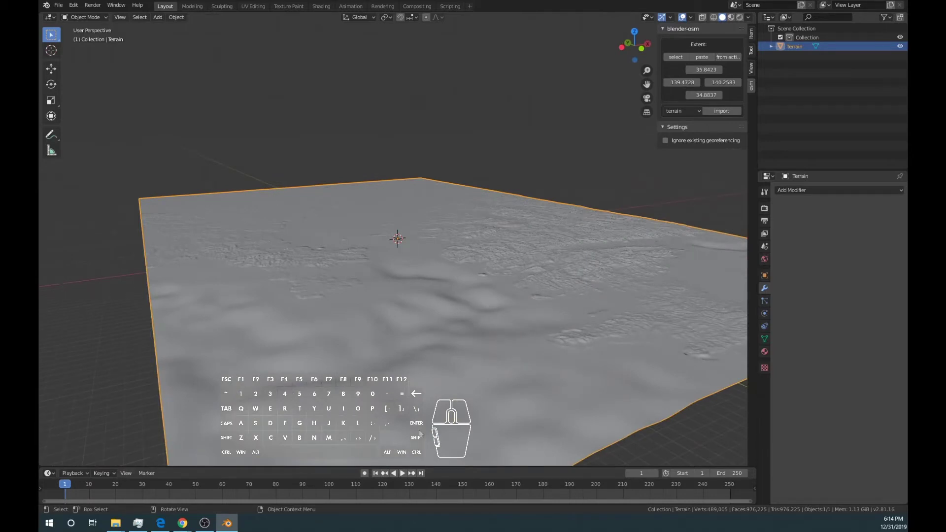
scroll(327, 310, "up", 8)
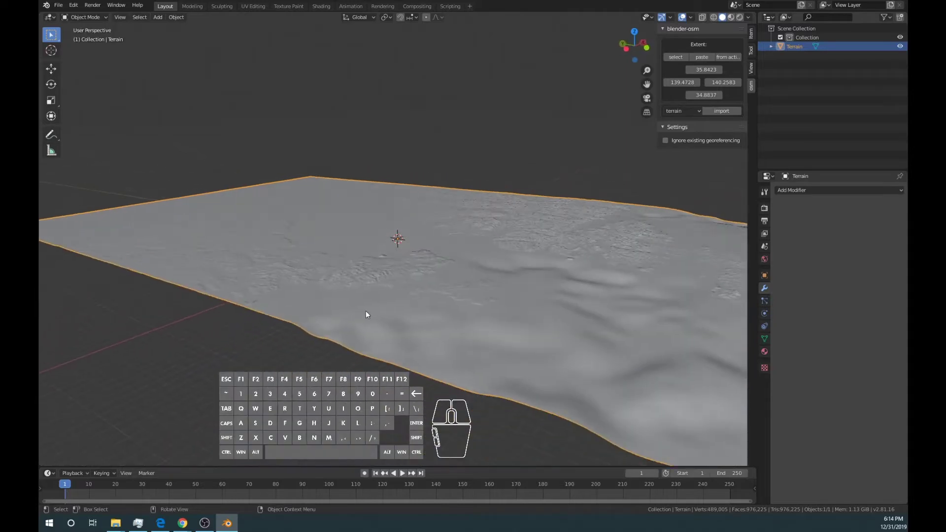
scroll(401, 344, "down", 5)
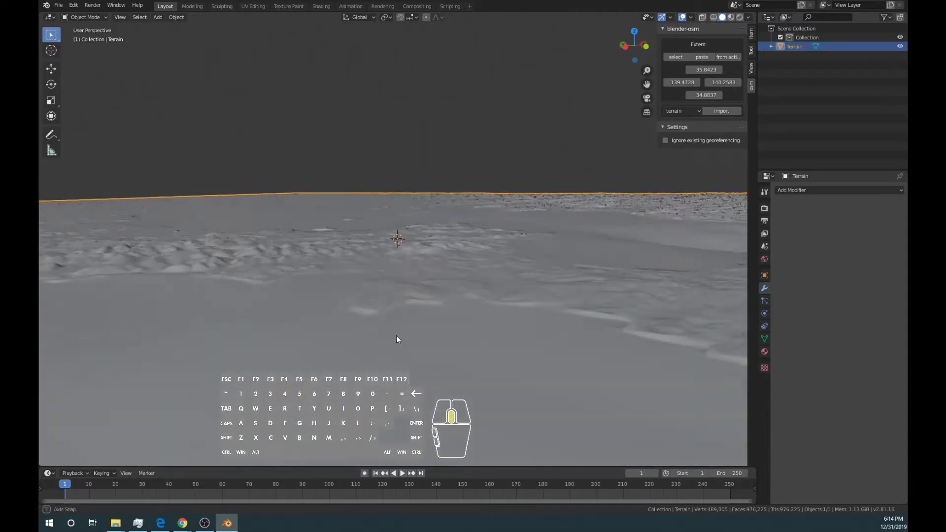
scroll(400, 345, "down", 2)
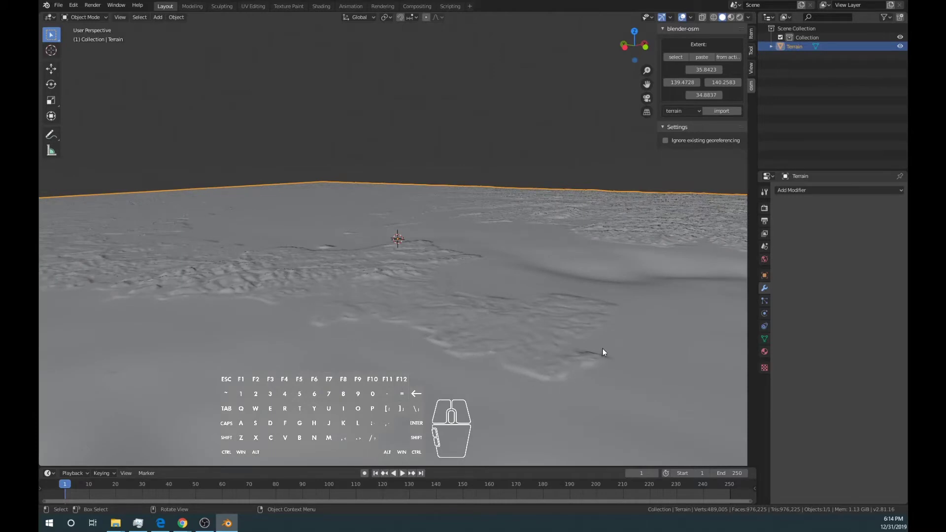
middle_click_drag(474, 264, 424, 365)
middle_click_drag(222, 294, 348, 315)
scroll(350, 315, "down", 6)
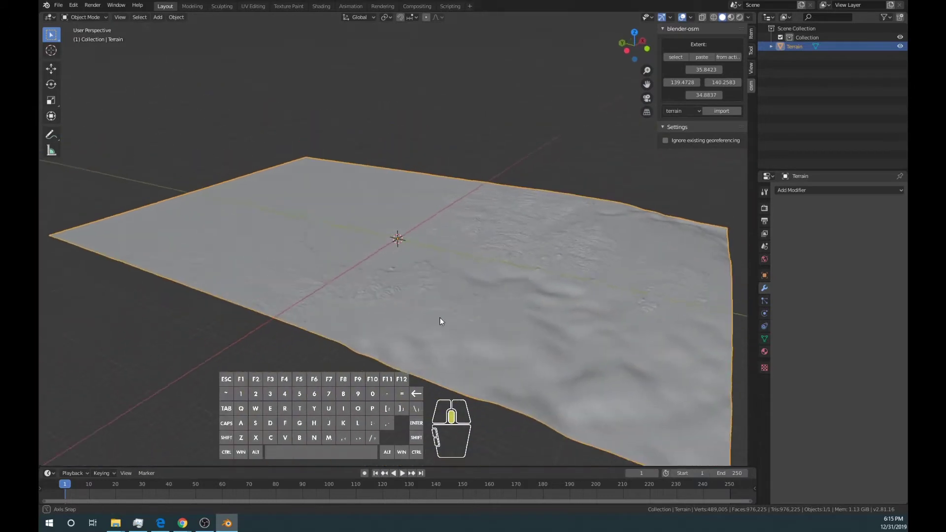
- Put the terrain into Edit Mode and deselect all of its vertices
left_click(90, 17)
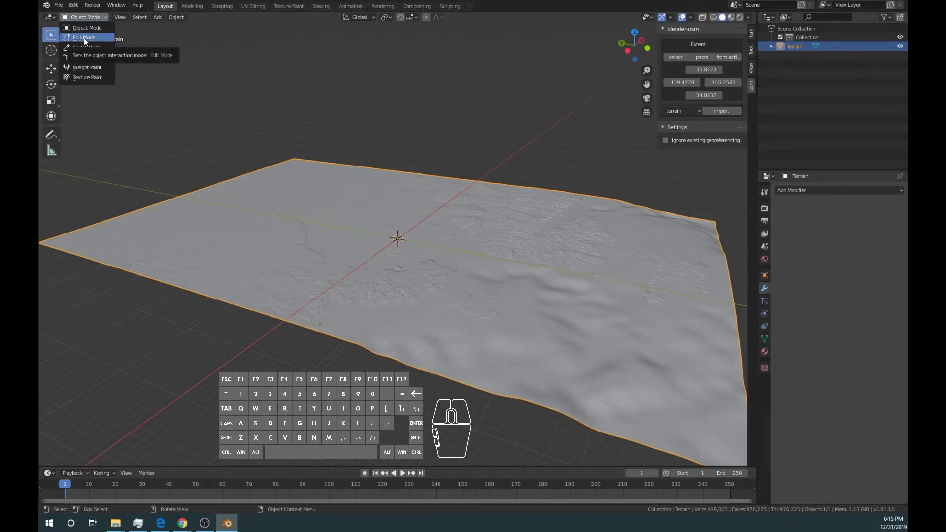
left_click(84, 37)
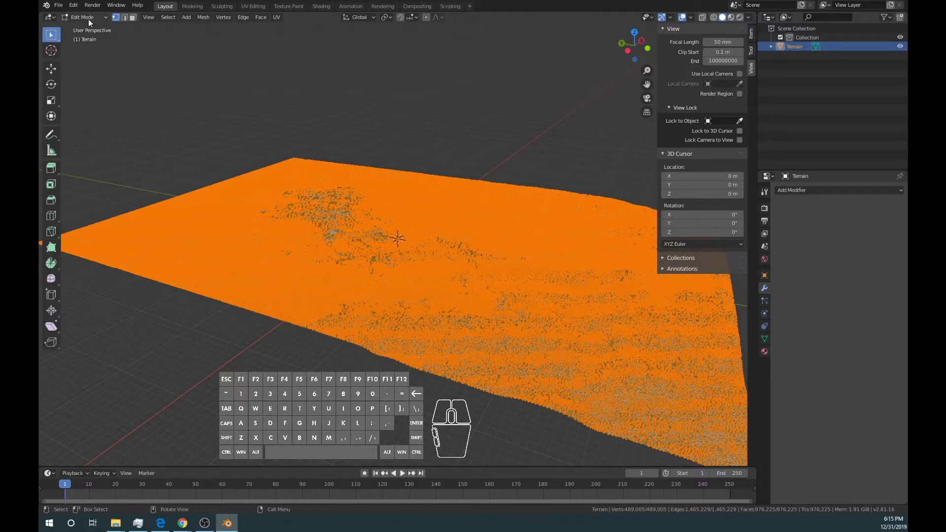
middle_click_drag(264, 209, 344, 286)
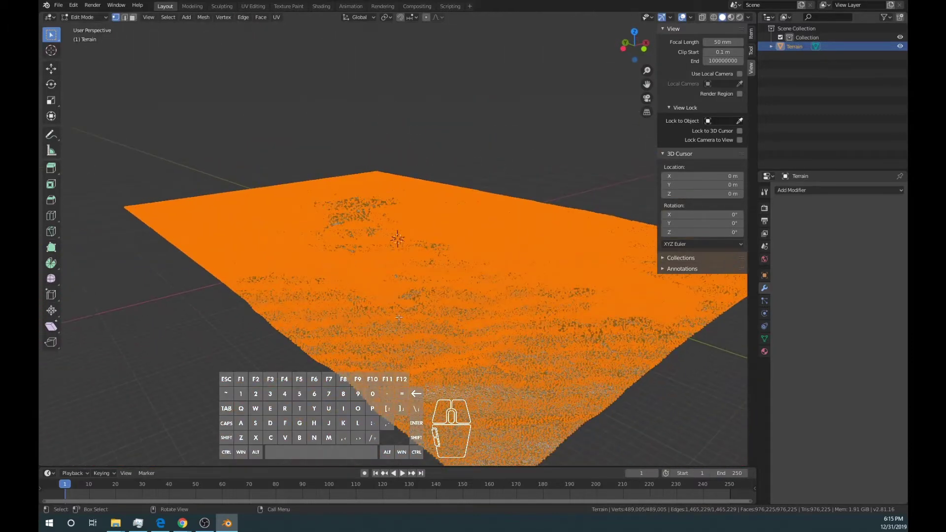
middle_click_drag(480, 285, 449, 301)
scroll(434, 309, "down", 3)
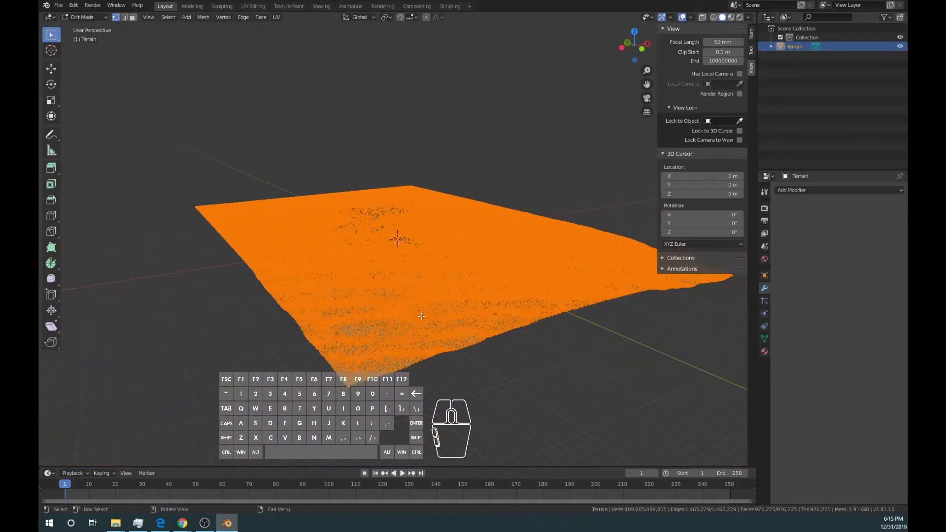
key("alt+a")
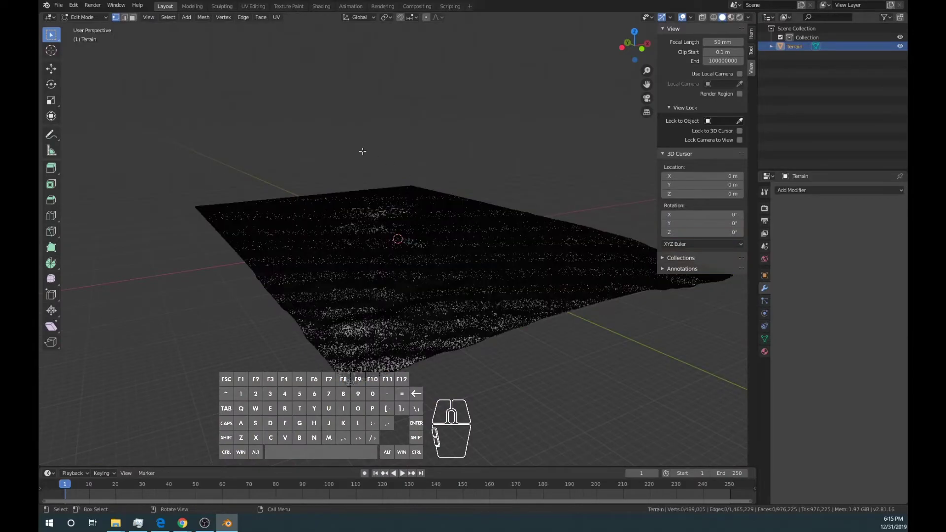
- Select a single reference vertex on the seabed close to the terrain's coastline
middle_click_drag(347, 172, 382, 249)
scroll(382, 248, "up", 10)
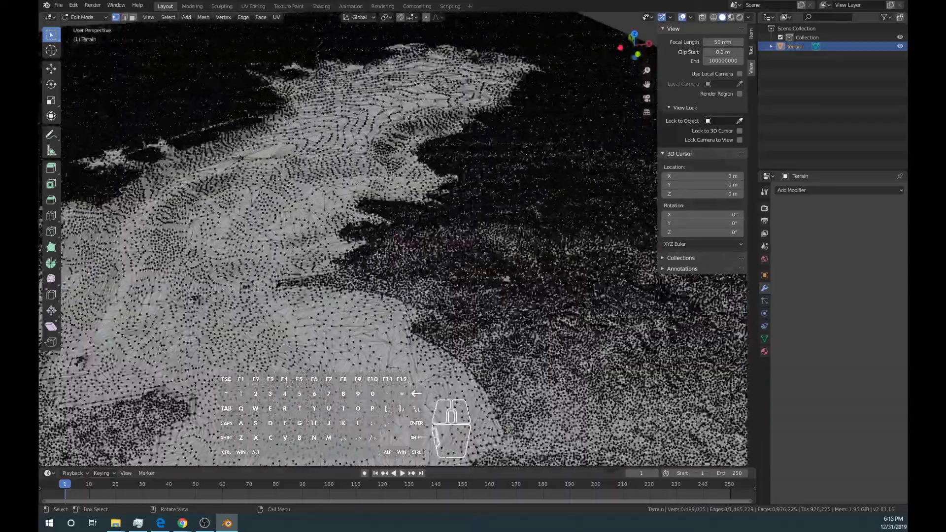
scroll(383, 255, "up", 5)
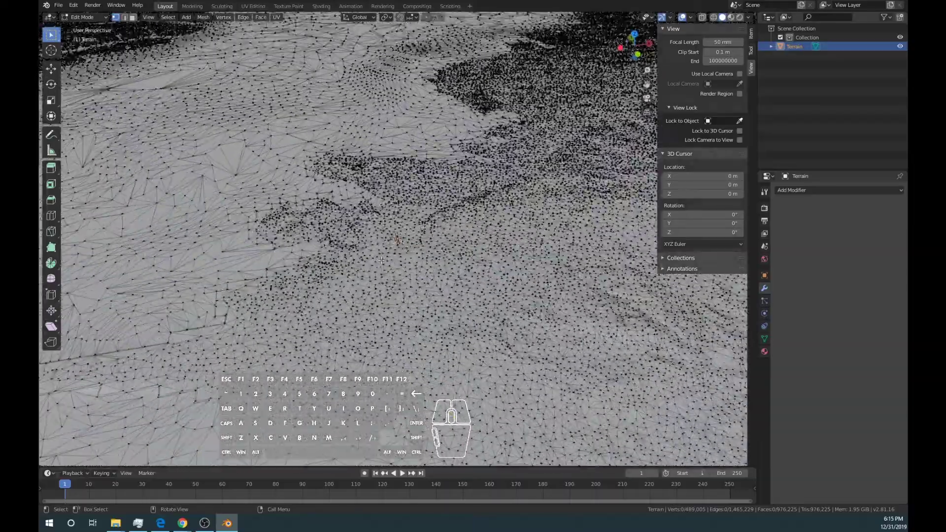
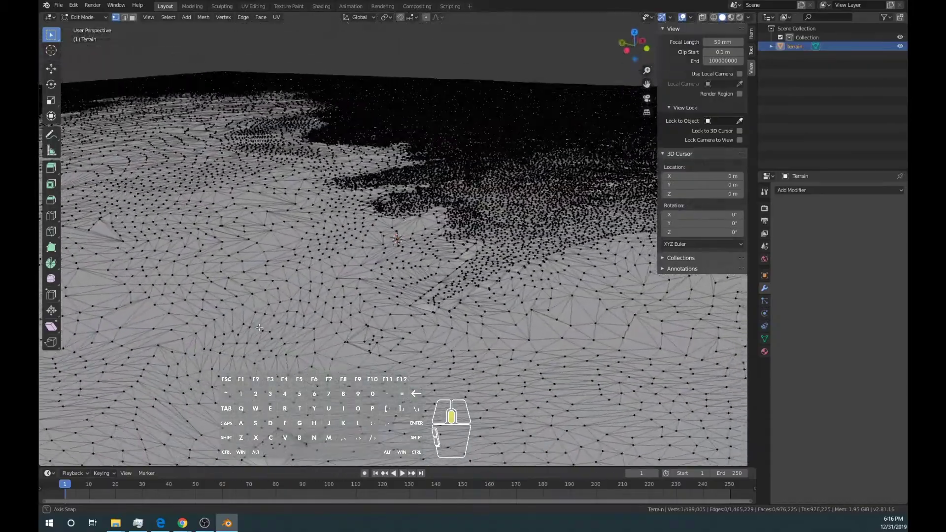
scroll(256, 321, "up", 5)
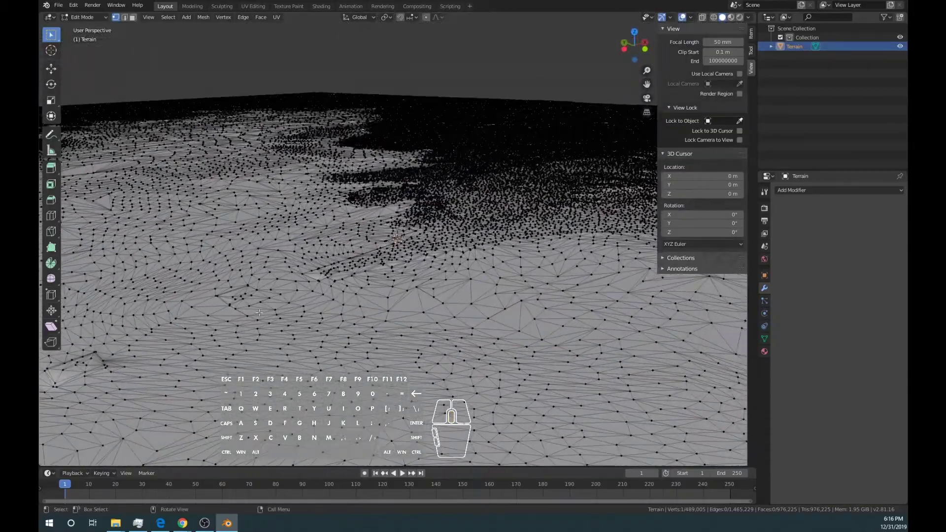
middle_click_drag(358, 300, 527, 303)
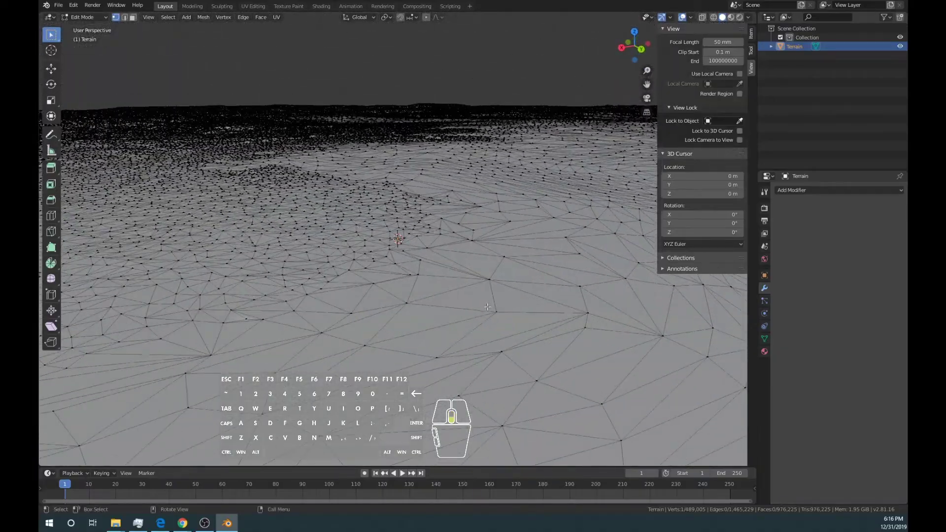
scroll(343, 331, "down", 3)
middle_click_drag(343, 331, 465, 320)
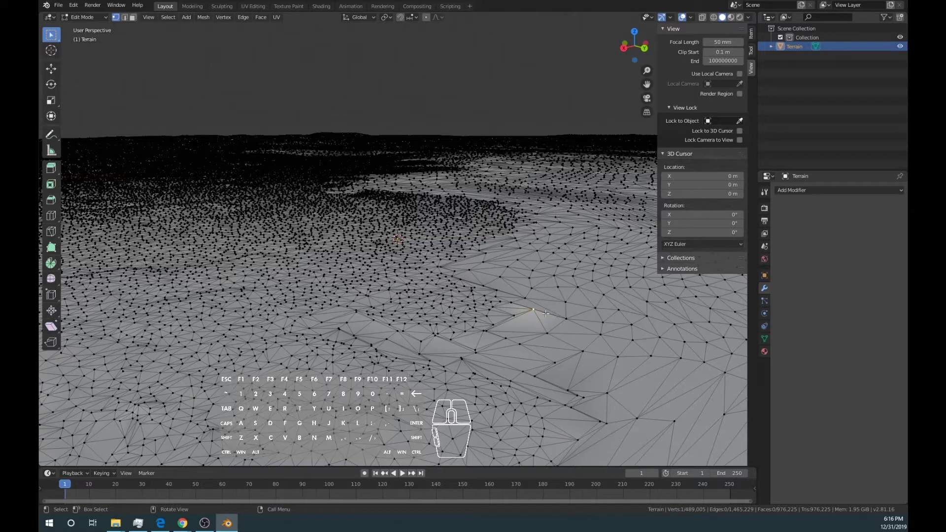
middle_click_drag(540, 316, 395, 354)
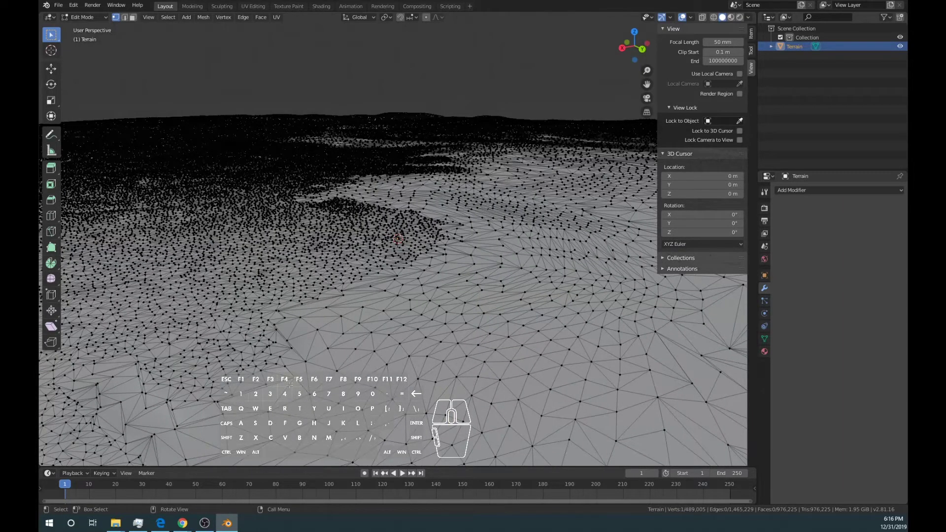
middle_click_drag(298, 385, 344, 329)
scroll(345, 329, "down", 3)
scroll(325, 302, "up", 6)
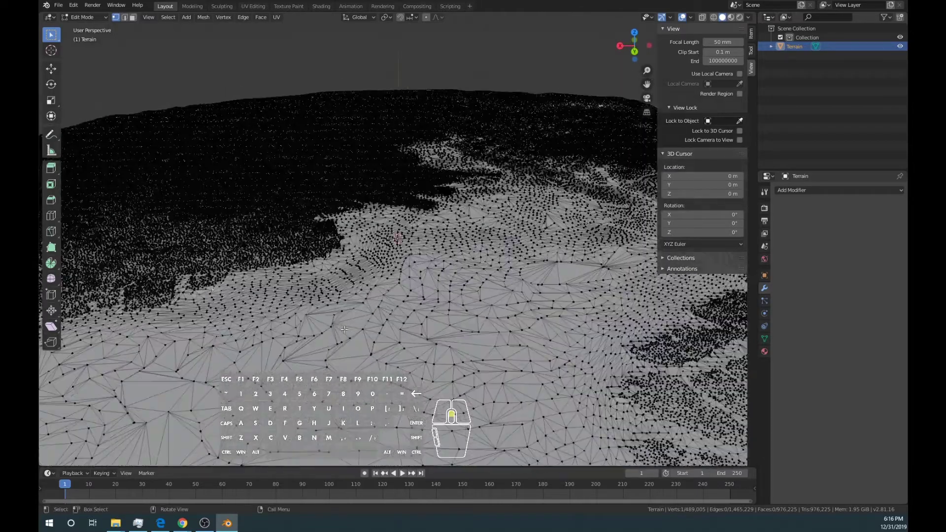
- Select all terrain vertices lying on one side of the active vertex with Side of Active
left_click(169, 19)
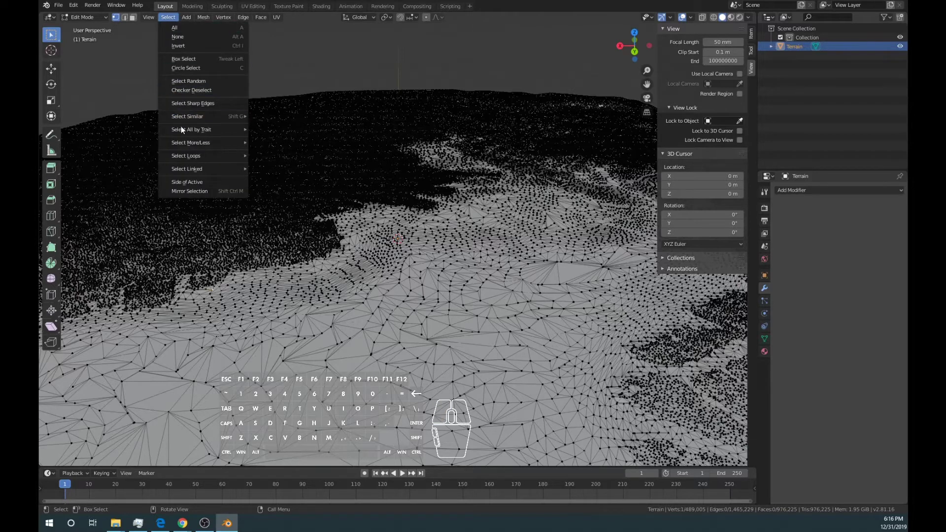
left_click(209, 181)
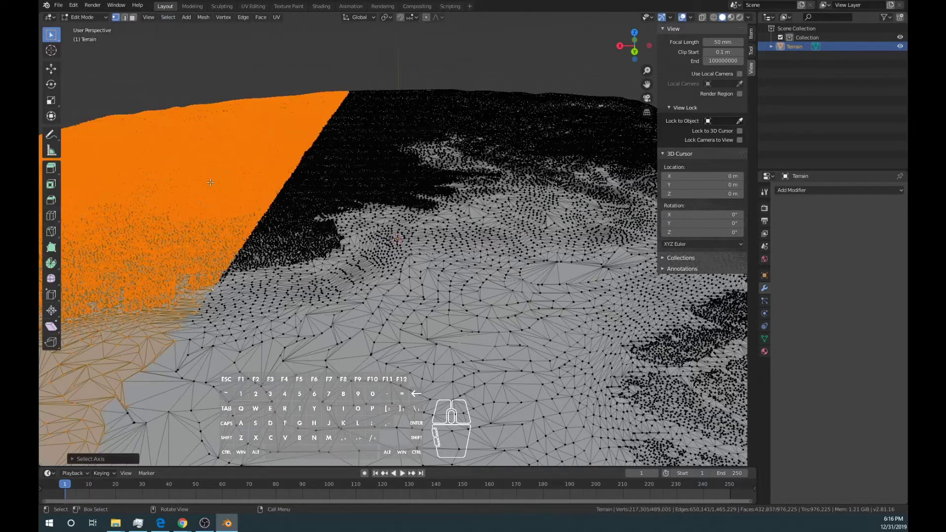
scroll(316, 288, "down", 6)
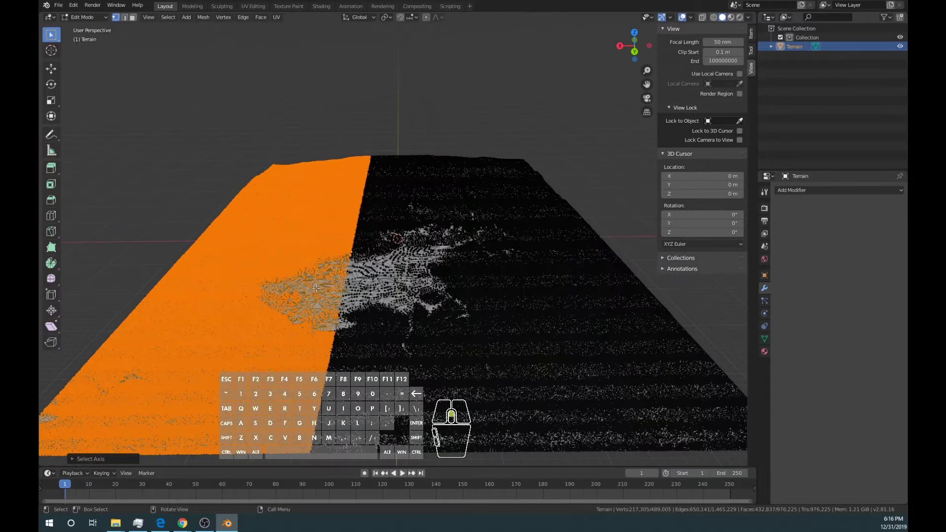
scroll(316, 288, "up", 2)
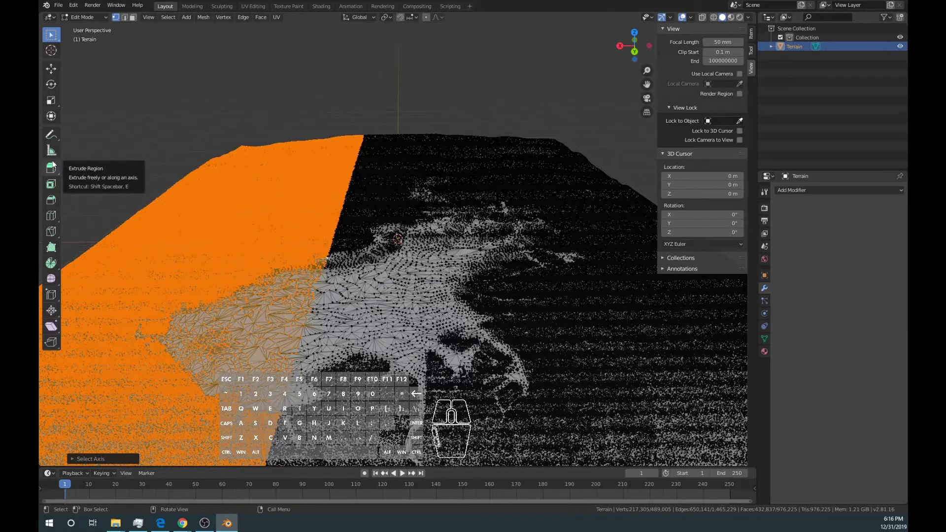
- Set the Select Axis operation to the Z axis with the Negative Axis sign so that it selects the lower-lying vertices
left_click(71, 459)
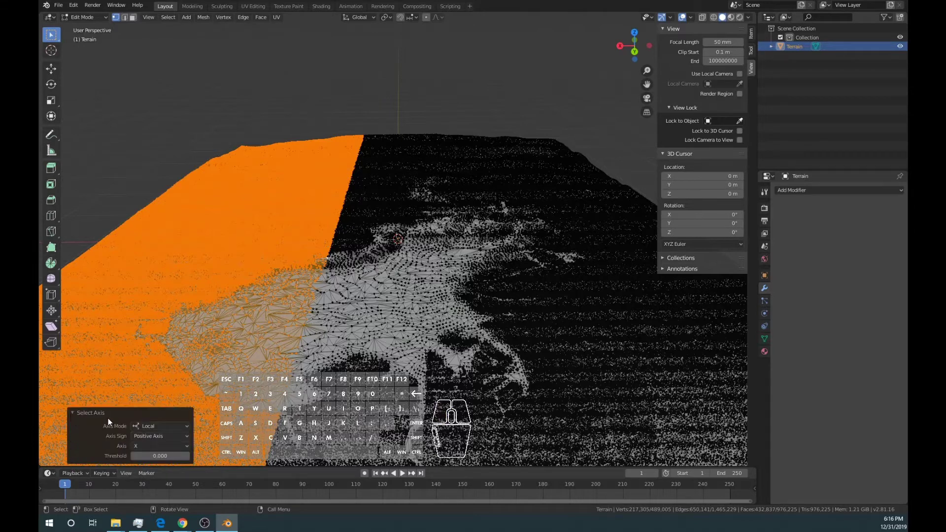
left_click(164, 445)
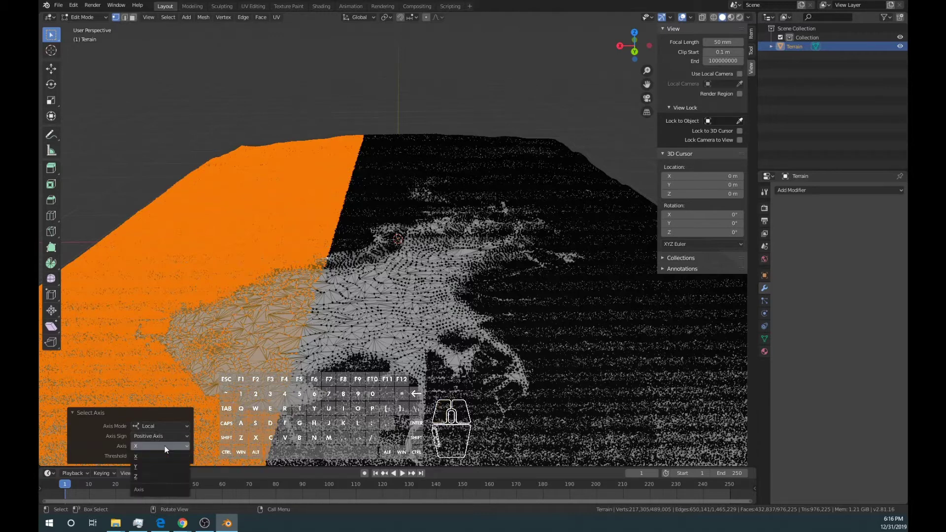
left_click(147, 476)
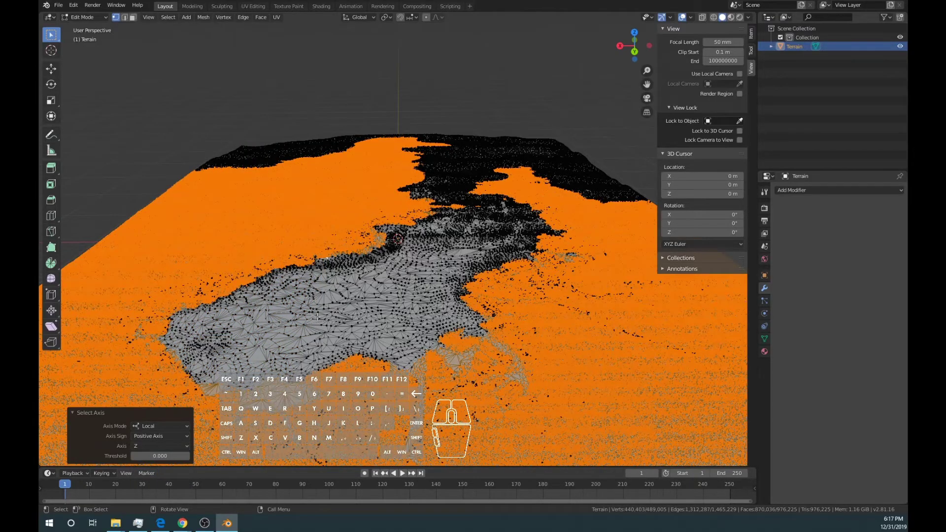
middle_click_drag(317, 316, 577, 291)
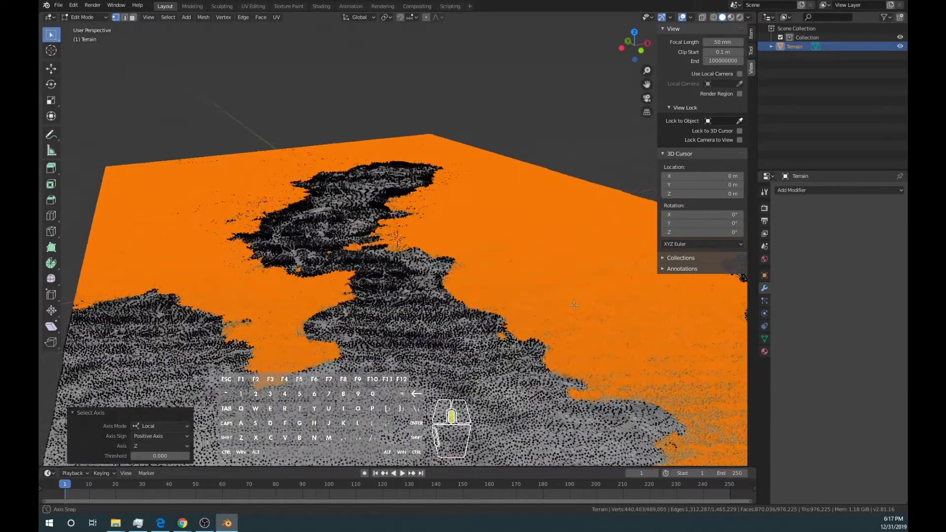
left_click(157, 438)
left_click(156, 456)
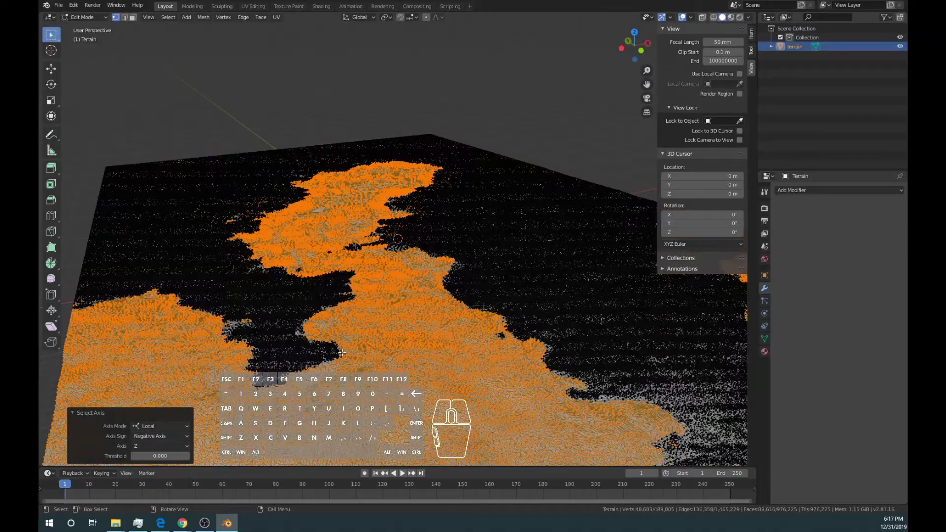
middle_click_drag(340, 349, 386, 329)
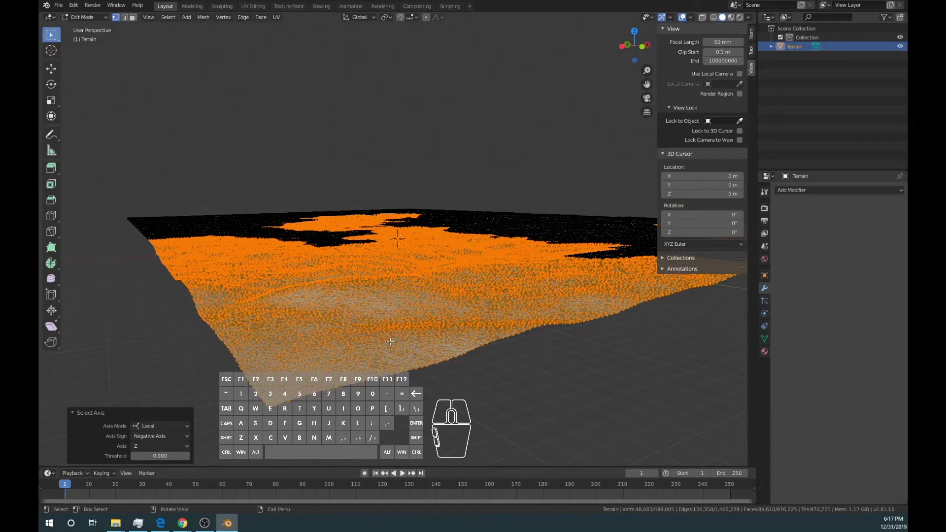
- Flatten the selected seabed vertices by scaling them to 0 along Z
key("s")
key("Return")
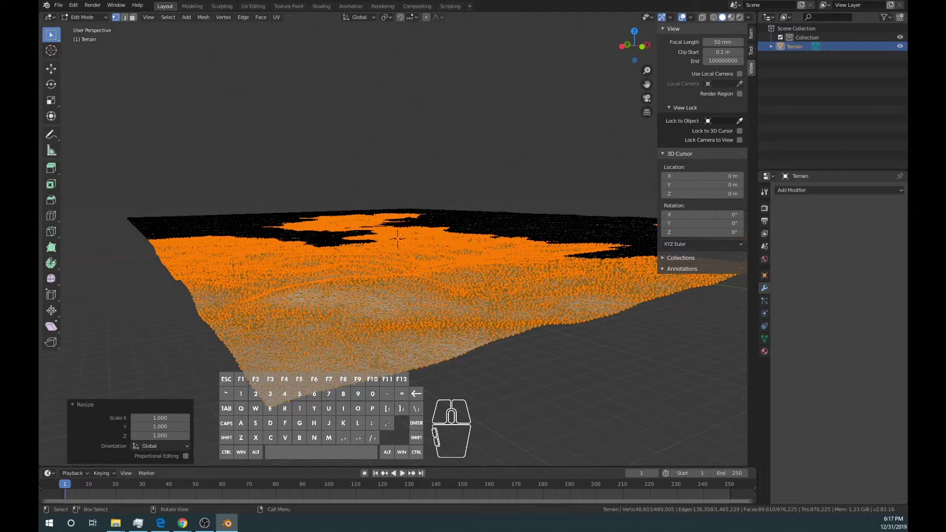
left_click(155, 436)
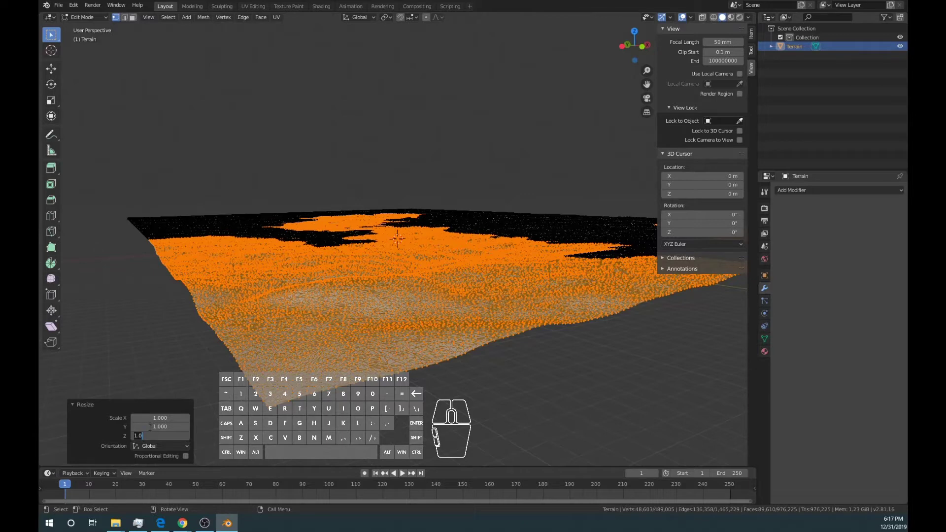
left_click(160, 436)
left_click(160, 437)
double_click(160, 436)
key("BackSpace")
type("0")
key("Return")
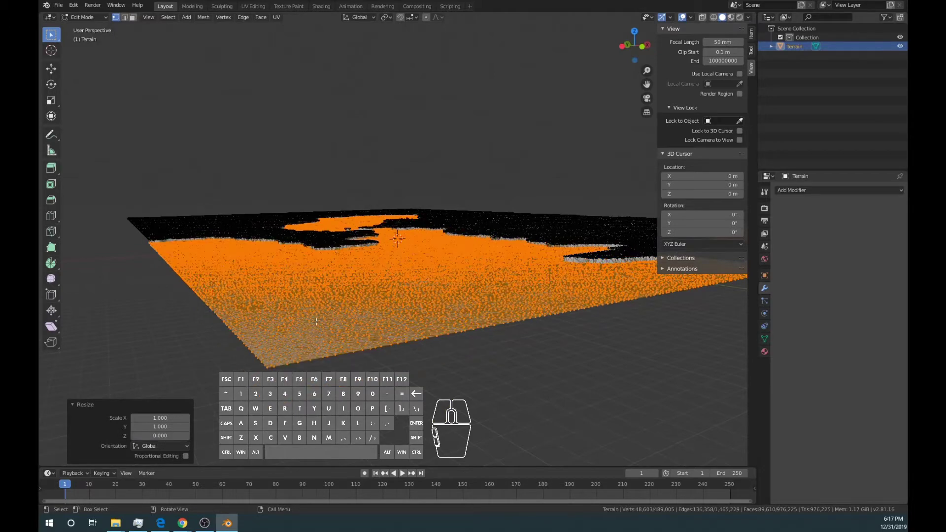
- Inspect the edges between the flattened seabed and the land, and show the terrain from the front viewpoint
middle_click_drag(387, 271, 367, 272)
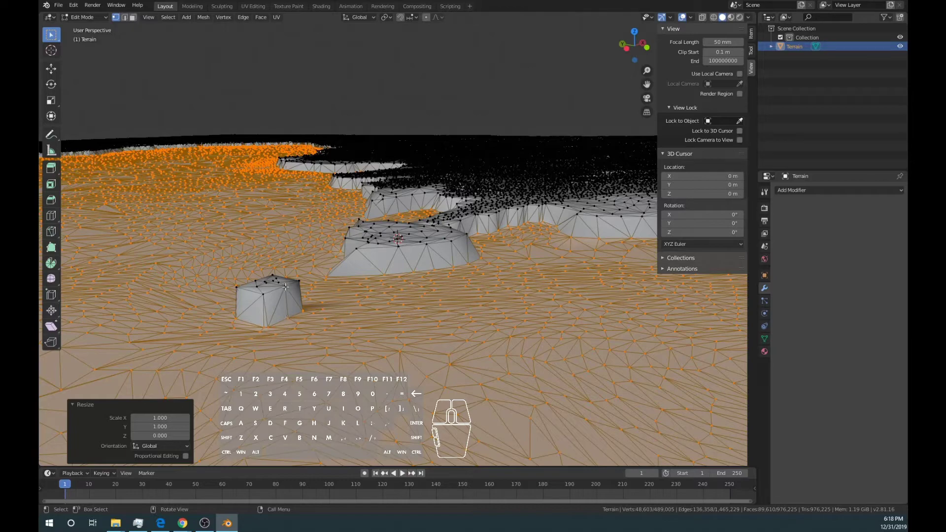
scroll(355, 304, "down", 10)
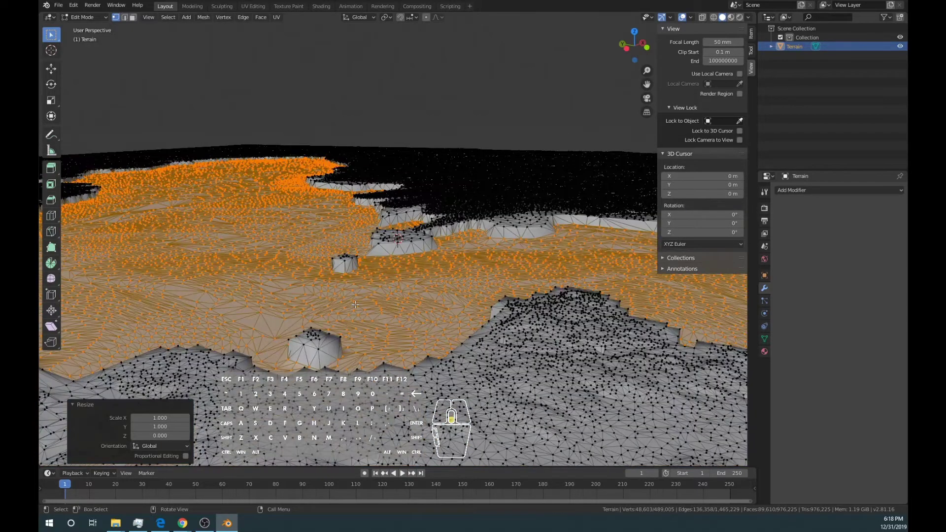
scroll(355, 305, "down", 2)
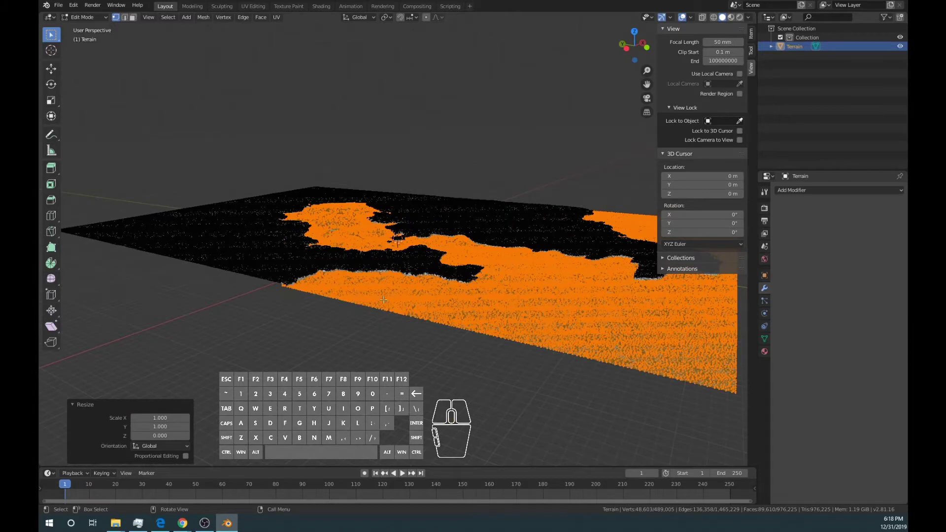
key("KP_1")
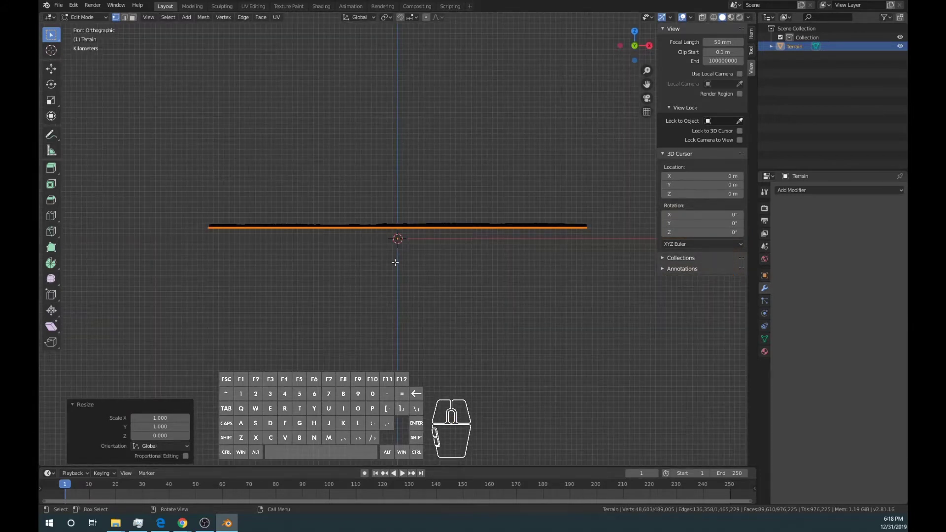
scroll(404, 221, "up", 8)
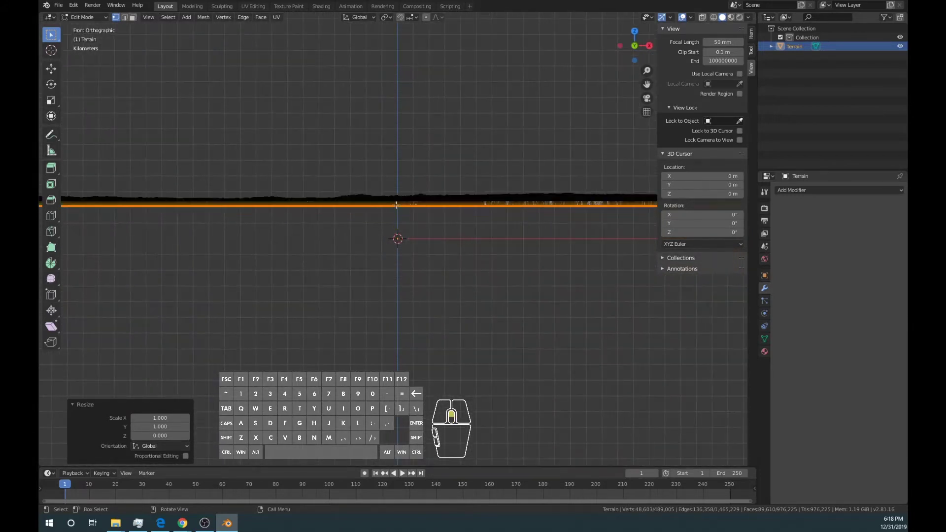
scroll(396, 205, "up", 4)
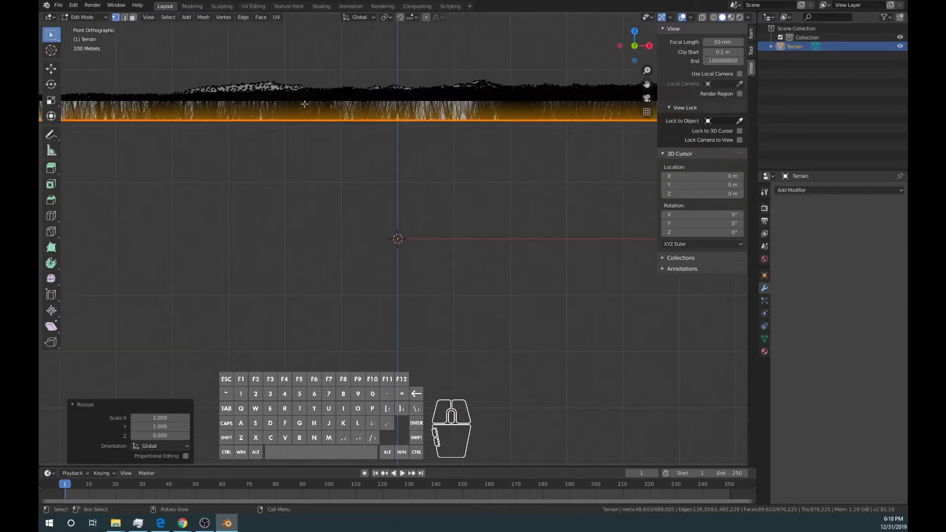
left_click(148, 17)
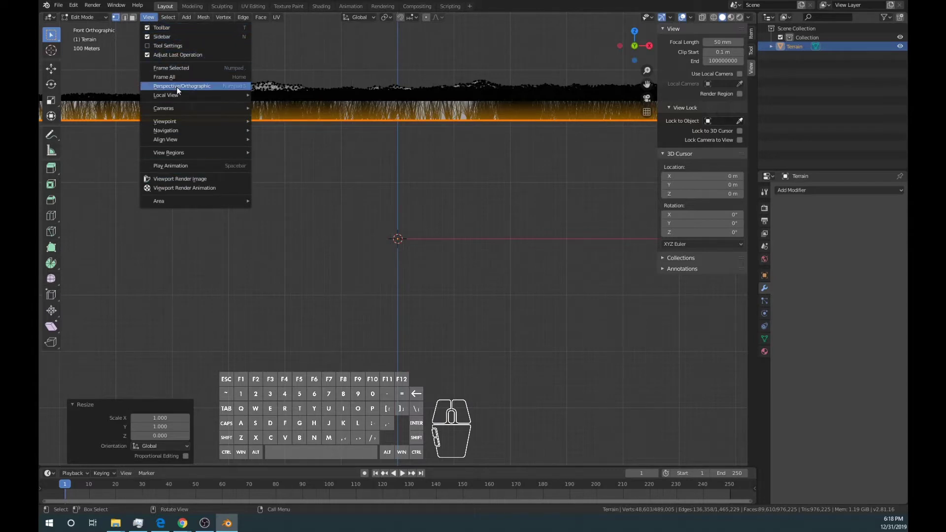
mouse_move(185, 124)
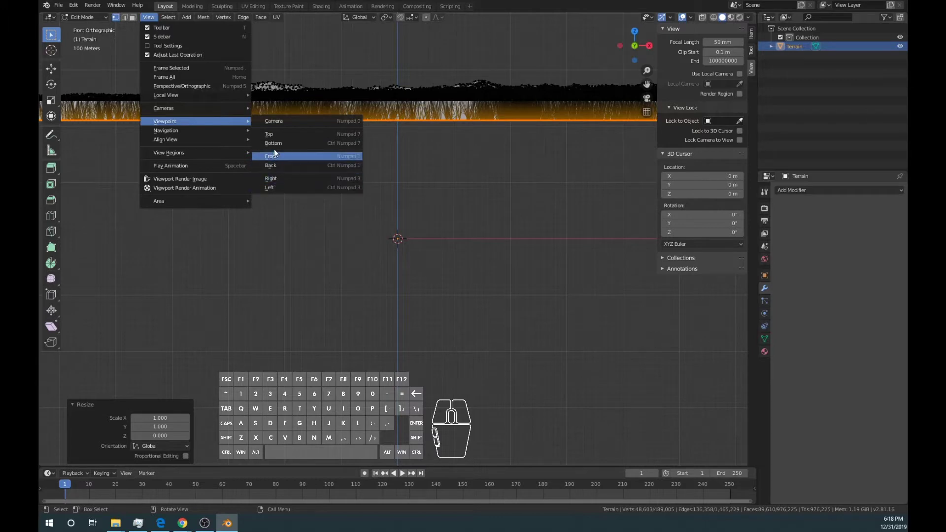
left_click(289, 156)
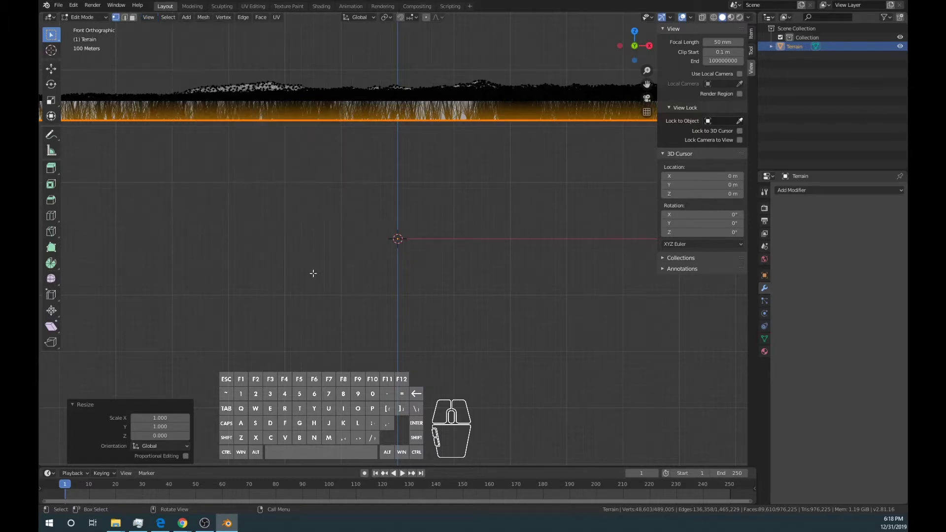
- Raise the flattened seabed vertices about 358 m to the land's base level in the front view
scroll(434, 126, "down", 5)
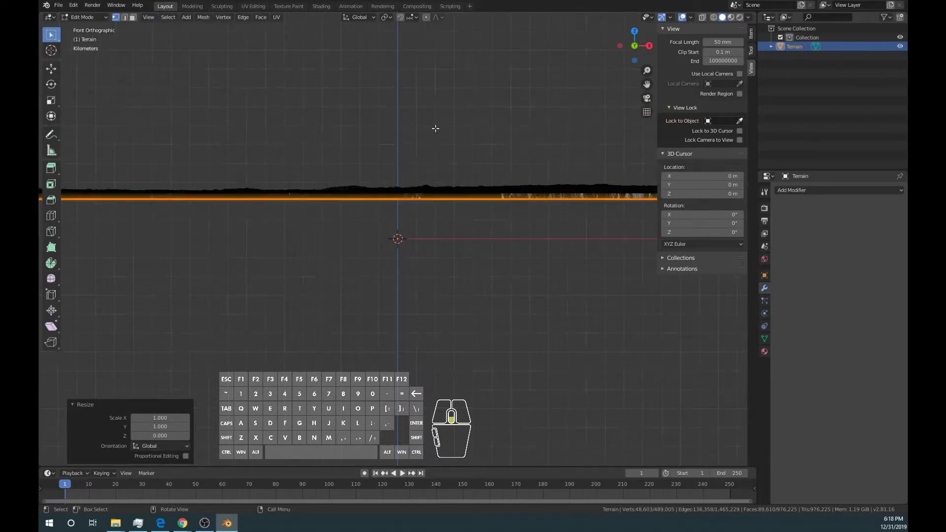
scroll(433, 137, "up", 6)
scroll(431, 136, "up", 1)
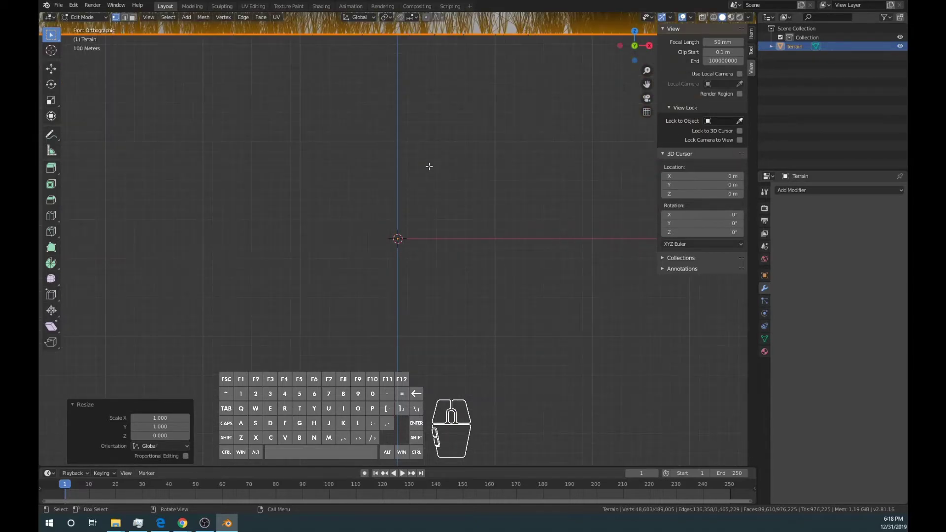
middle_click_drag(430, 150, 403, 345, "shift")
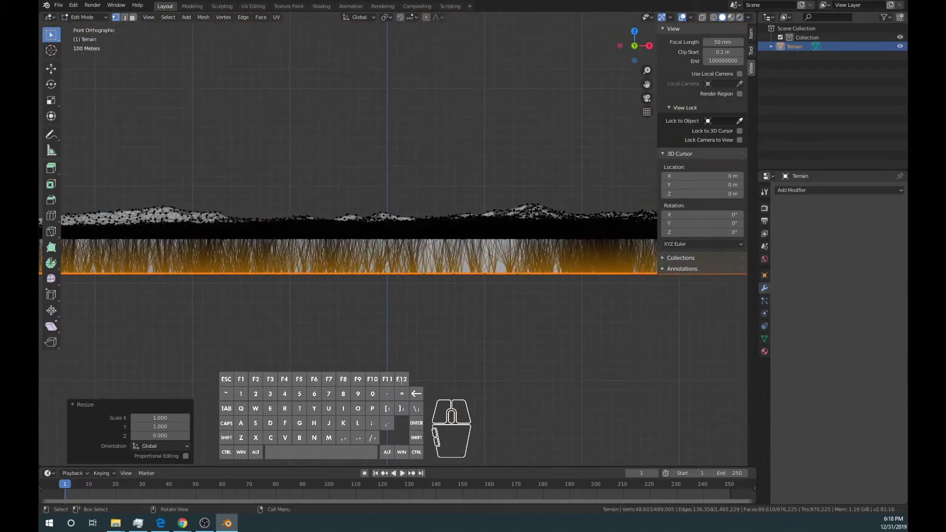
scroll(401, 303, "up", 3)
scroll(399, 307, "up", 1)
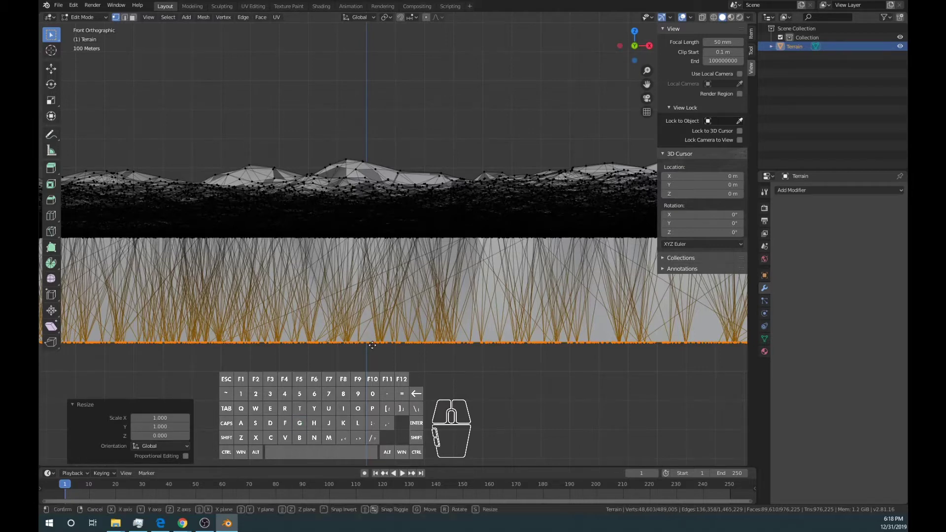
key("g")
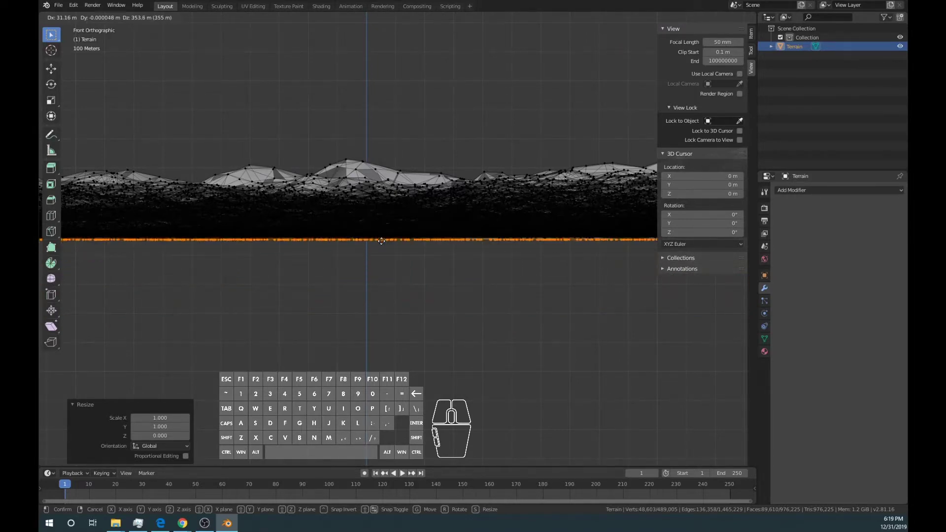
left_click(381, 240)
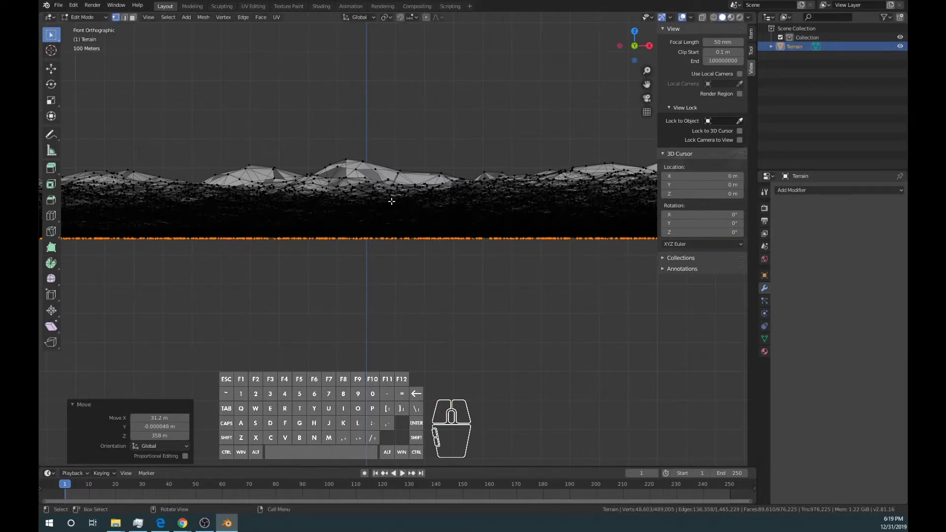
- Raise the selected seabed vertices a further 2.88 m or so to close the remaining gap to the lowest land vertices
scroll(389, 200, "up", 6)
scroll(304, 191, "up", 3)
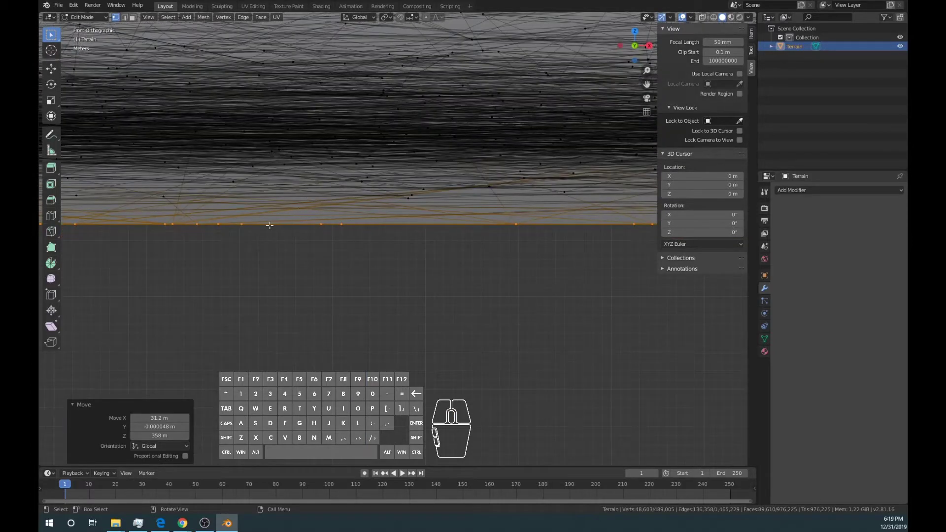
key("g")
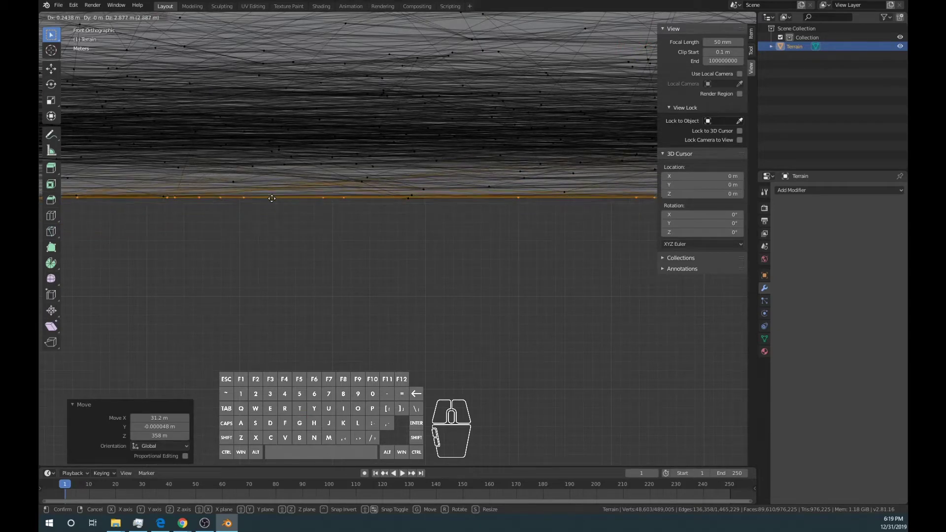
left_click(272, 198)
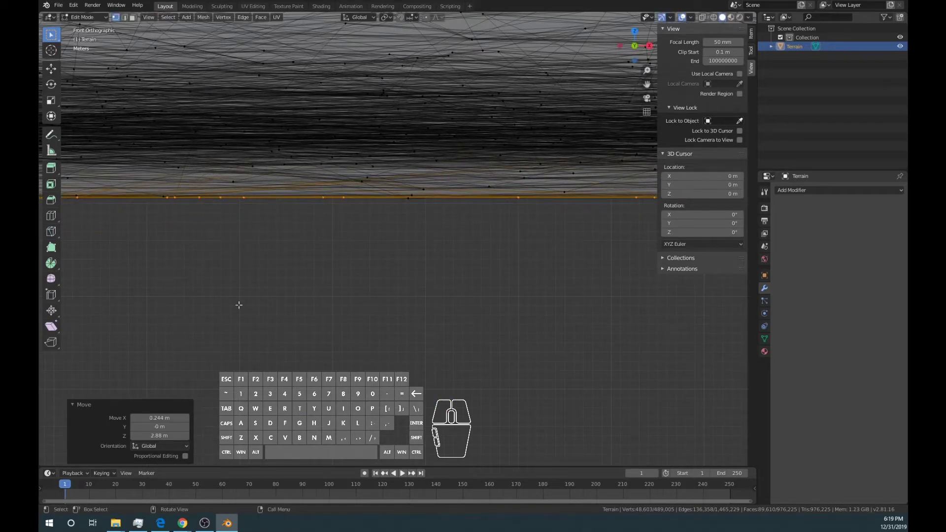
- Set the last move's X and Y offsets to 0 m so that it acts only along Z
left_click(147, 418)
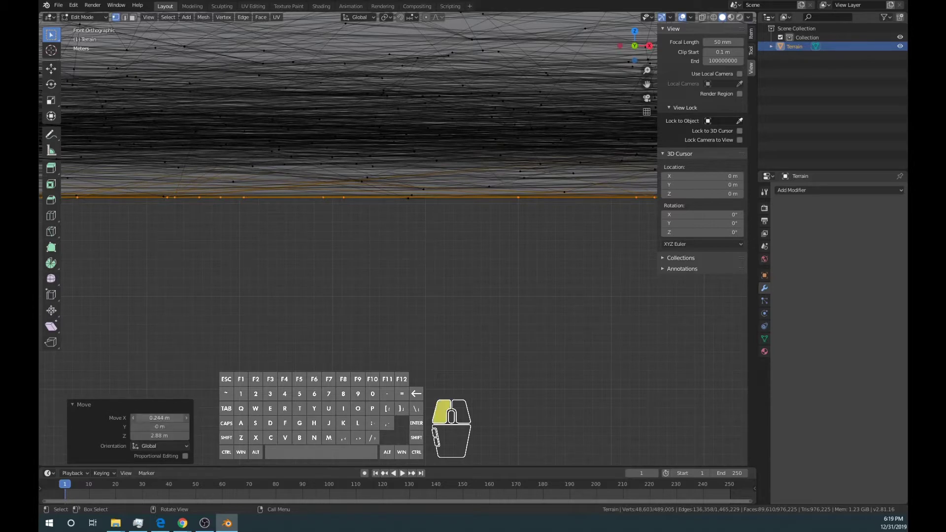
type("0")
left_click(162, 424)
key("Return")
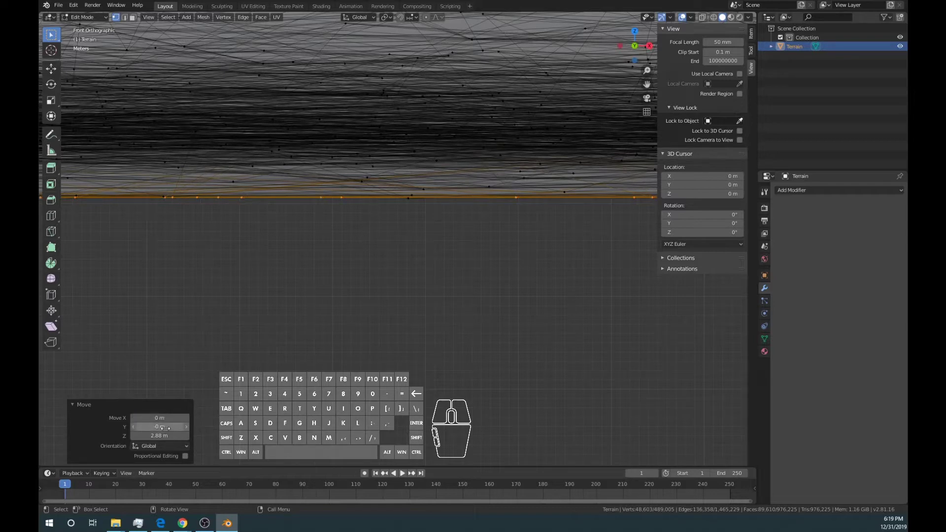
left_click(162, 426)
type("0")
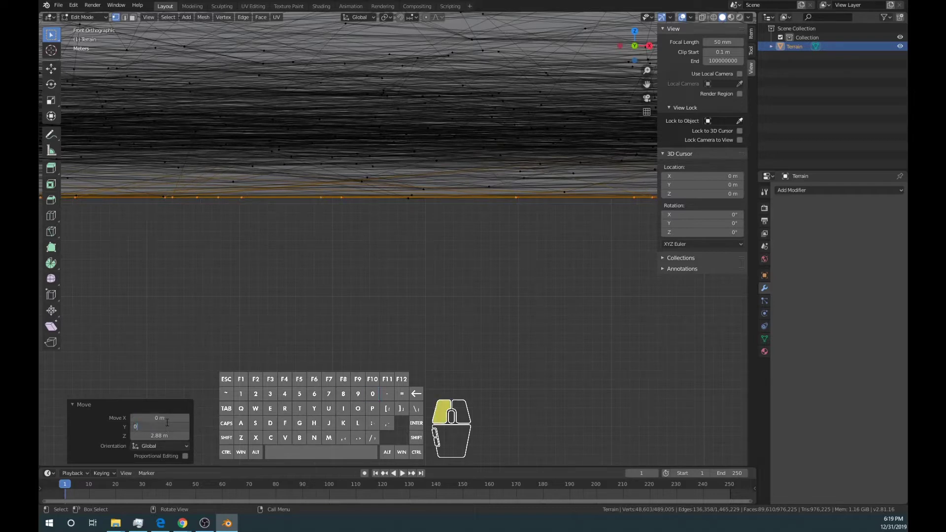
key("Return")
- Check the raised seabed along the coastline and return the terrain to Object Mode
scroll(294, 329, "down", 8)
scroll(338, 325, "down", 6)
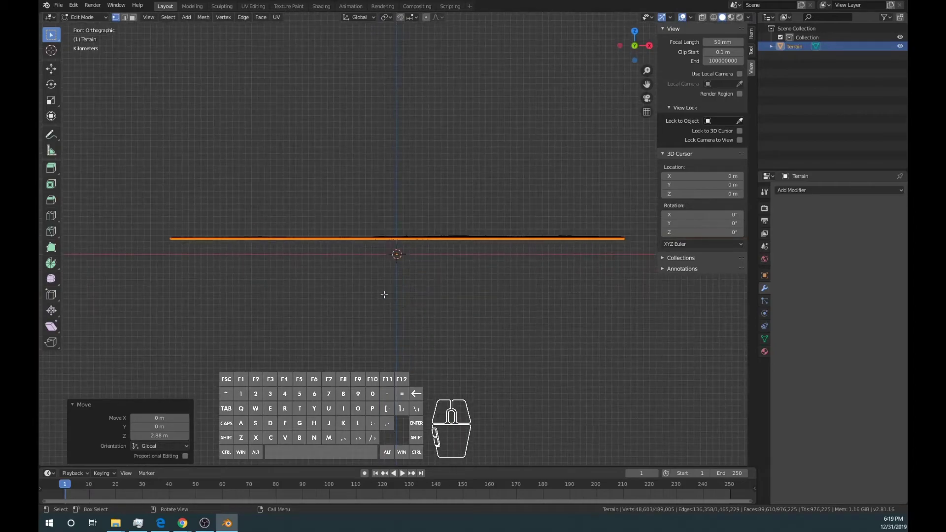
middle_click_drag(384, 295, 377, 327)
scroll(450, 350, "up", 3)
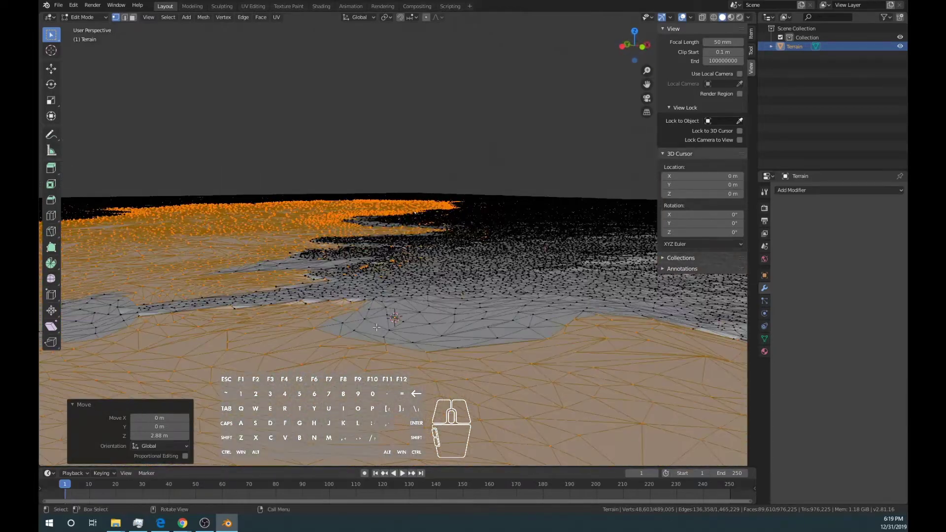
scroll(378, 332, "up", 2)
scroll(368, 340, "down", 3)
middle_click_drag(369, 295, 275, 77)
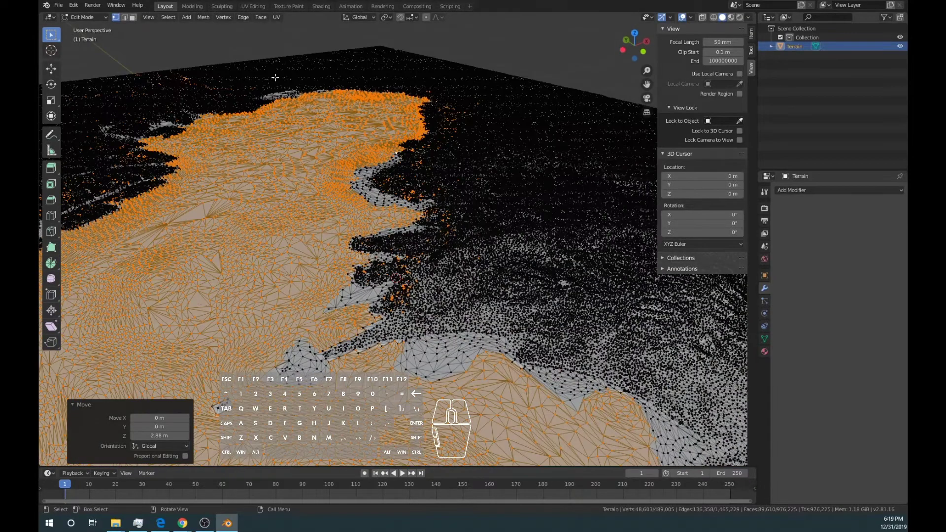
left_click(90, 18)
left_click(80, 28)
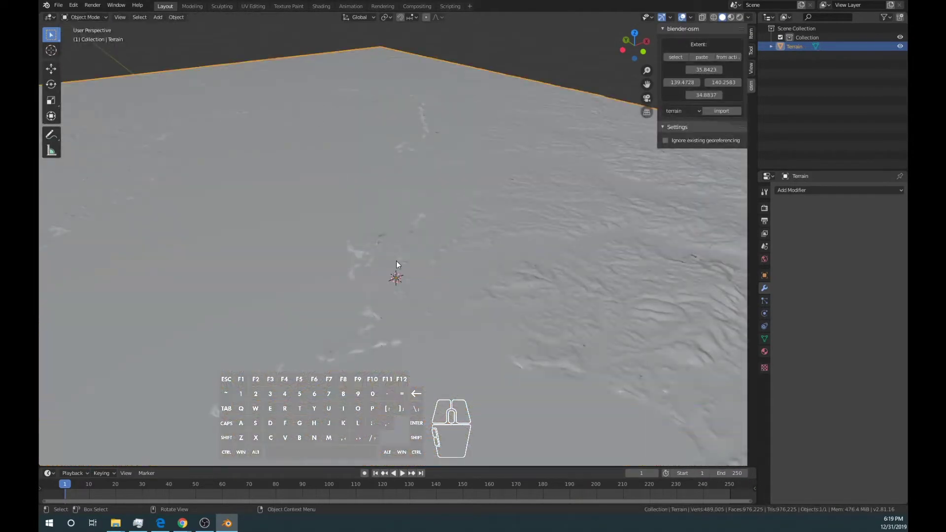
- Examine the terrain's height relative to the world origin in perspective and from the front viewpoint
mouse_move(396, 261)
middle_mouse_down()
mouse_move(451, 242)
mouse_move(536, 234)
mouse_move(594, 248)
mouse_move(422, 238)
mouse_move(394, 250)
mouse_move(397, 265)
middle_mouse_up()
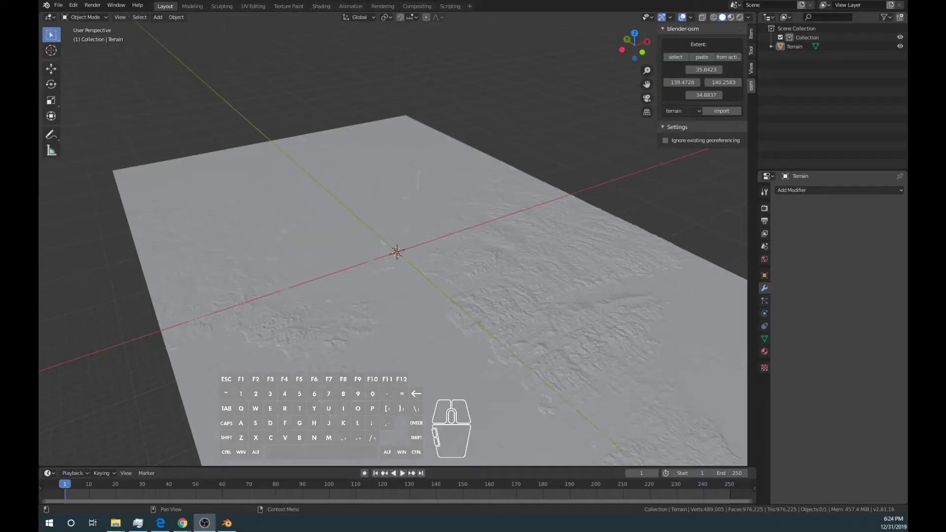
middle_click_drag(506, 326, 489, 287)
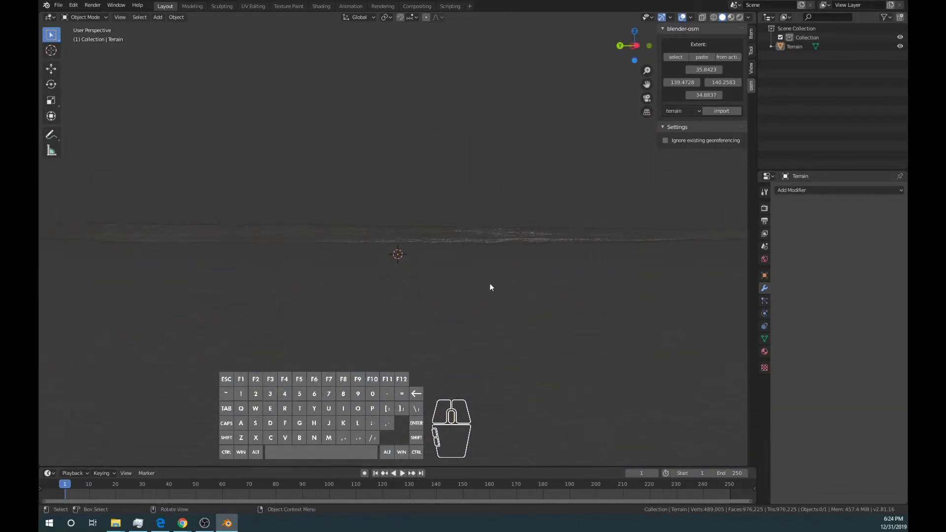
middle_click_drag(398, 255, 410, 348)
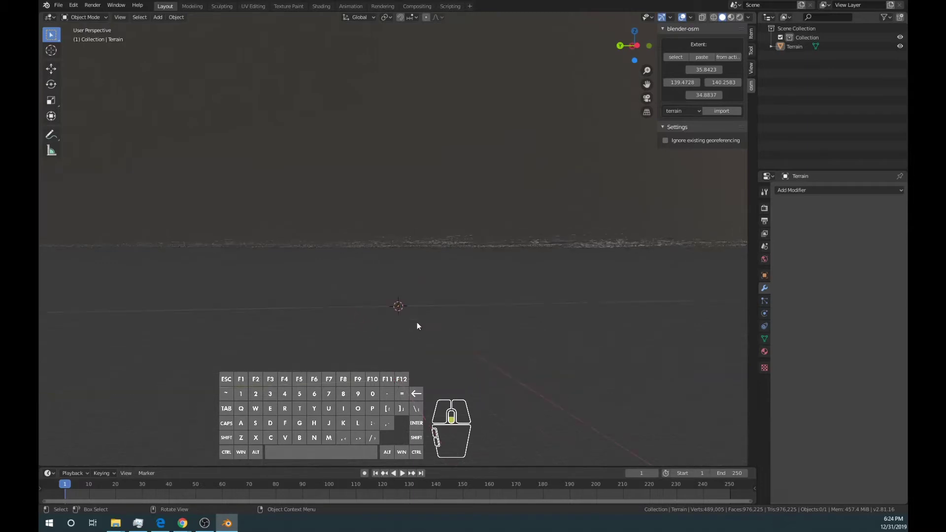
mouse_move(418, 325)
middle_mouse_down()
mouse_move(424, 288)
mouse_move(418, 322)
mouse_move(417, 312)
middle_mouse_up()
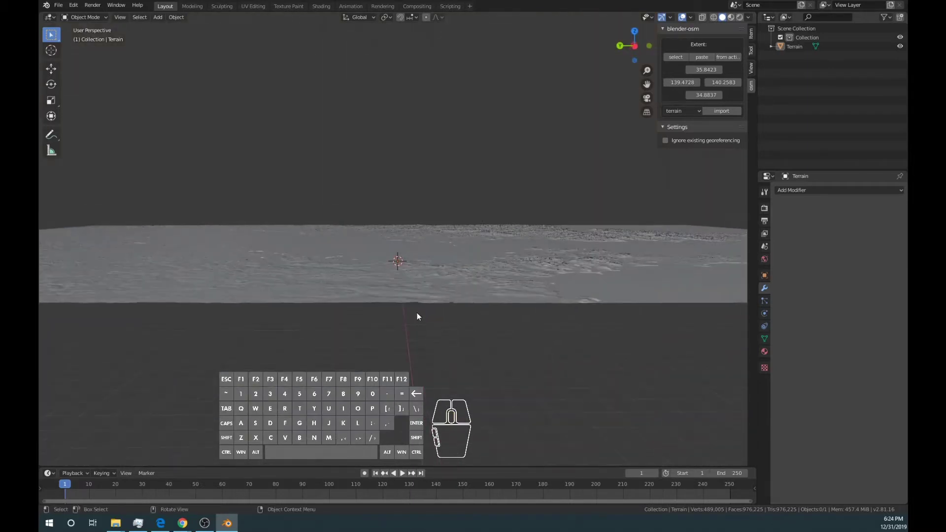
scroll(433, 301, "down", 2)
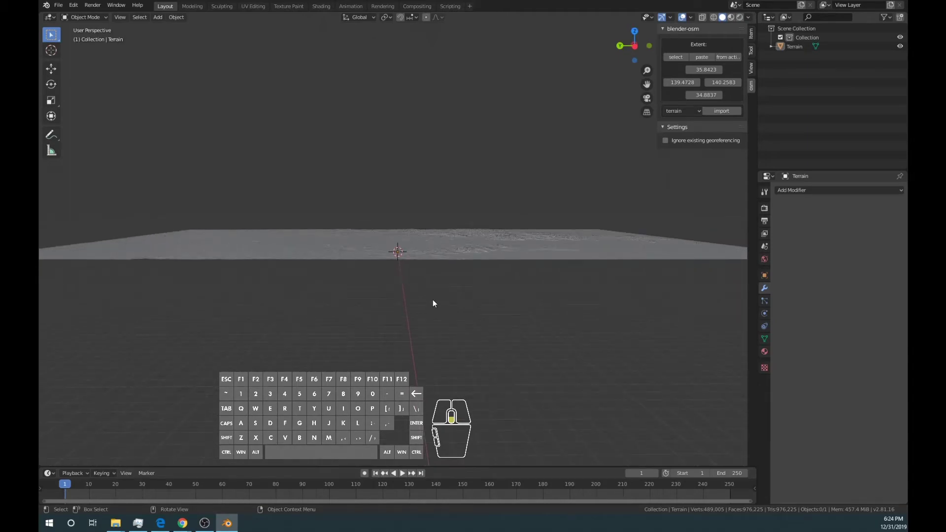
middle_click_drag(434, 301, 407, 241)
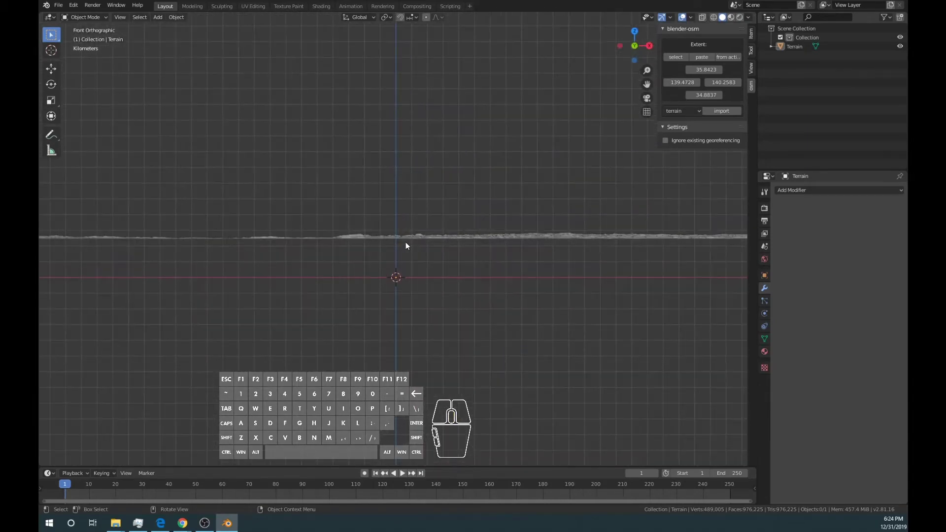
scroll(404, 242, "up", 8)
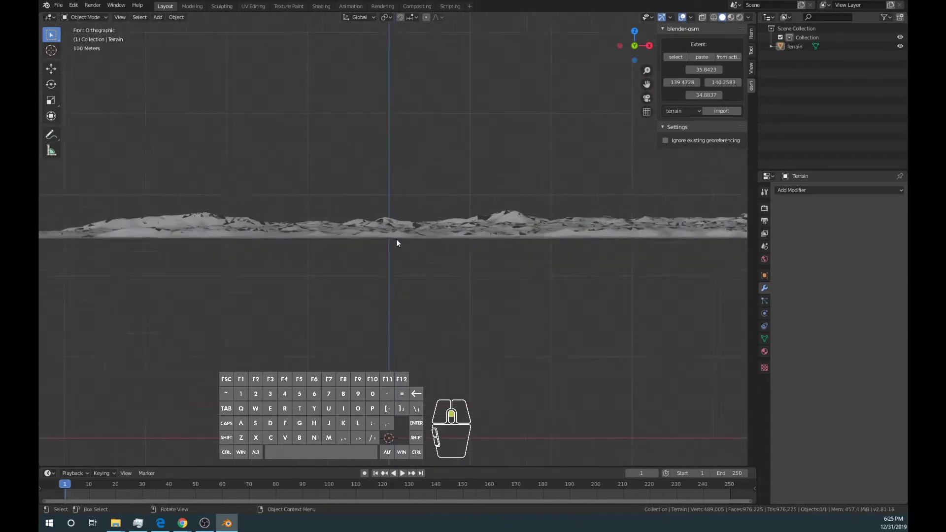
scroll(397, 242, "down", 2)
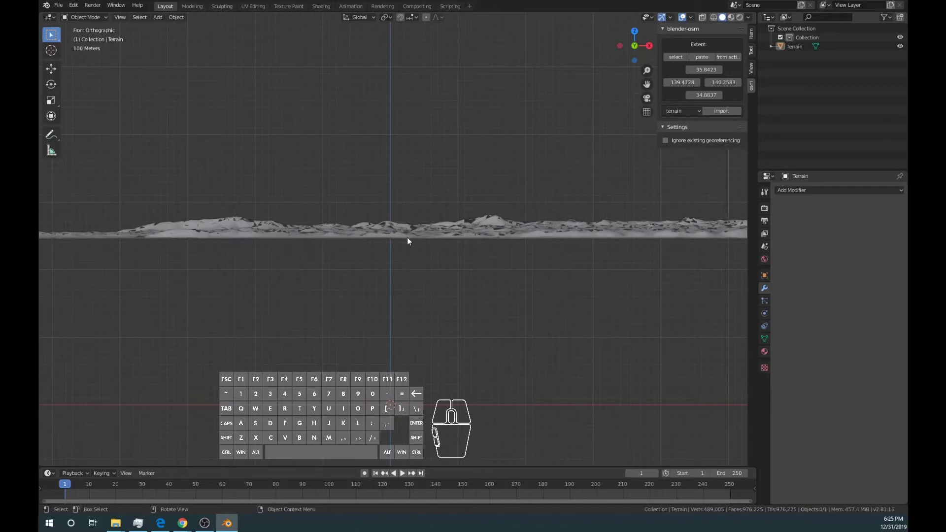
- Select the terrain and move it down about 2405 m along Z towards the world origin
left_click(407, 238)
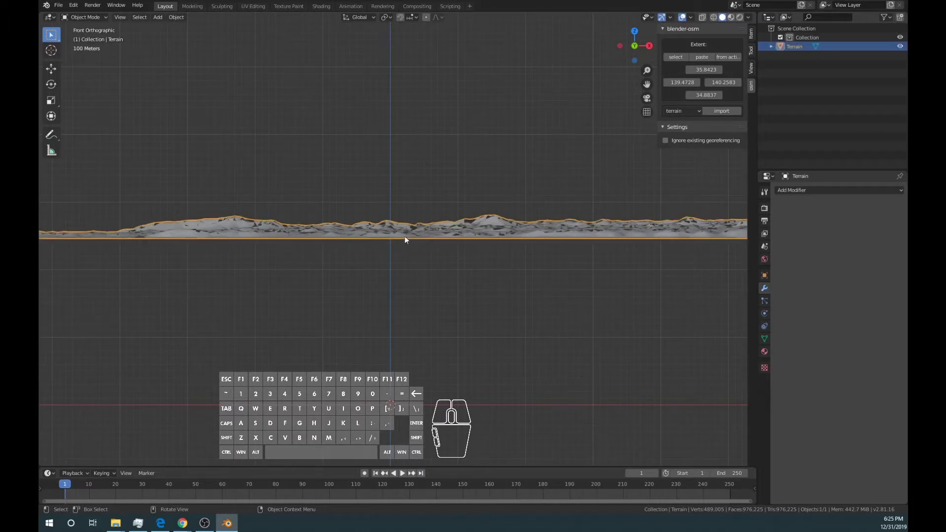
left_click(51, 69)
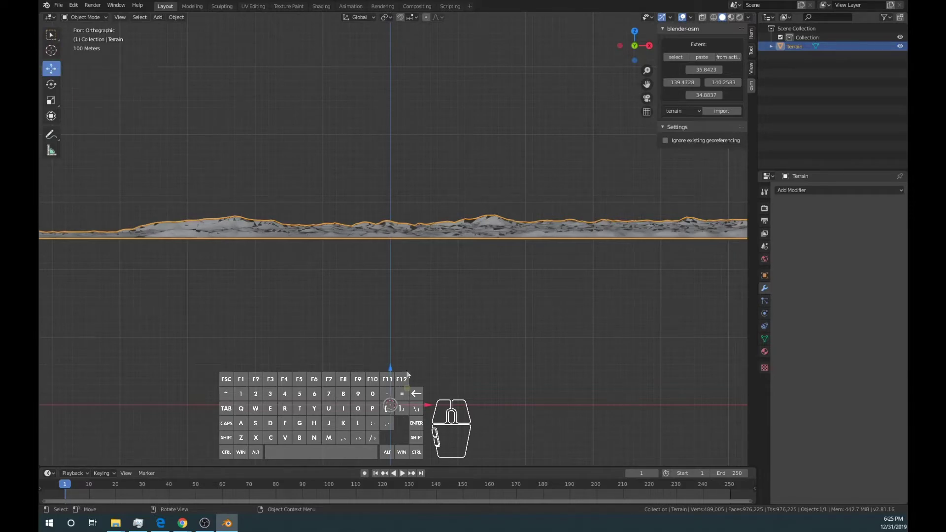
middle_click_drag(430, 368, 481, 263, "shift")
left_click_drag(440, 270, 433, 422)
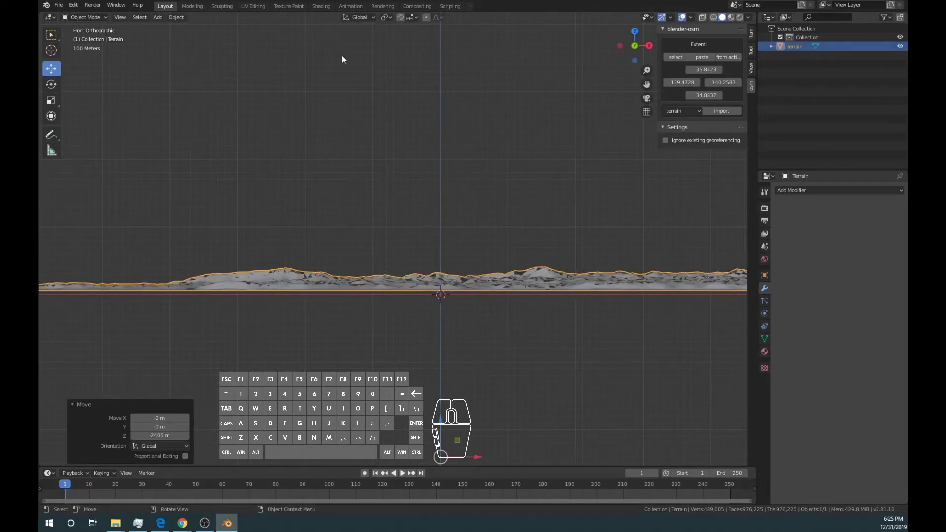
- Enable snapping during transforms and move the terrain down another 100 m along Z
left_click(400, 17)
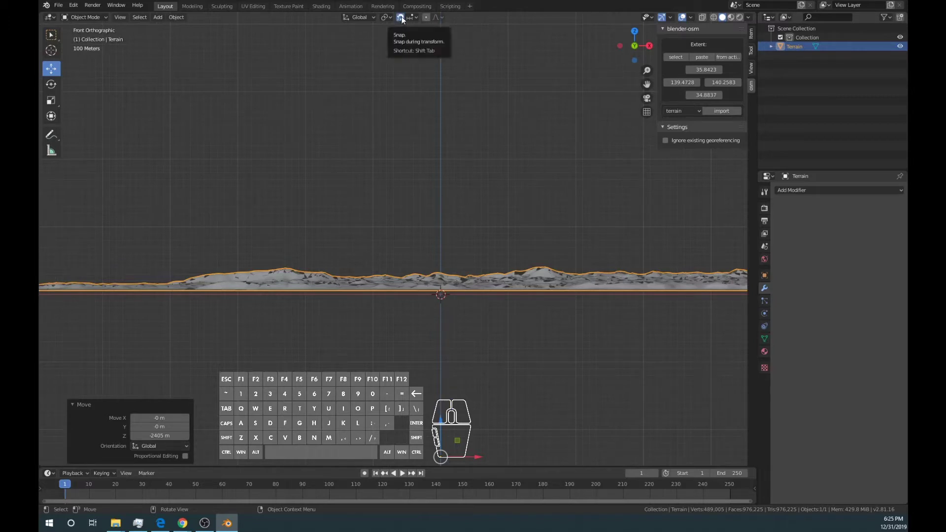
scroll(472, 295, "up", 2)
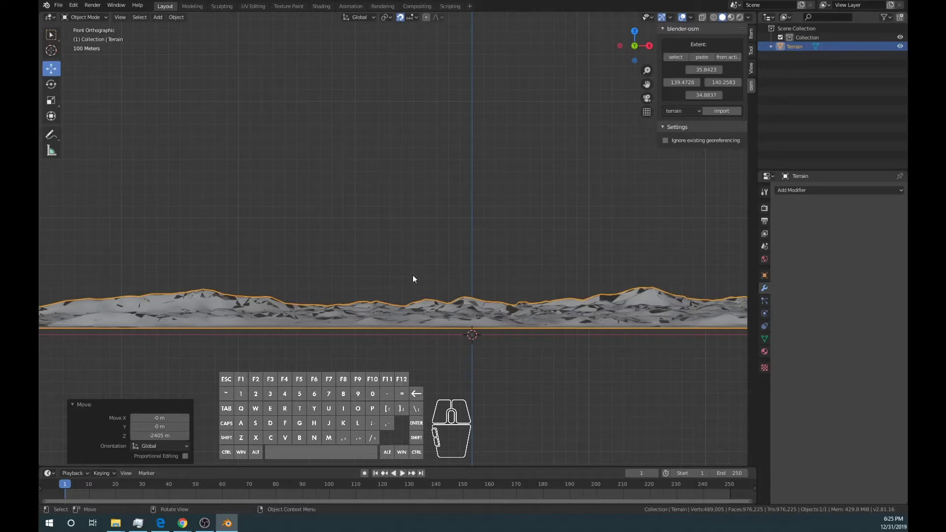
scroll(533, 351, "up", 2)
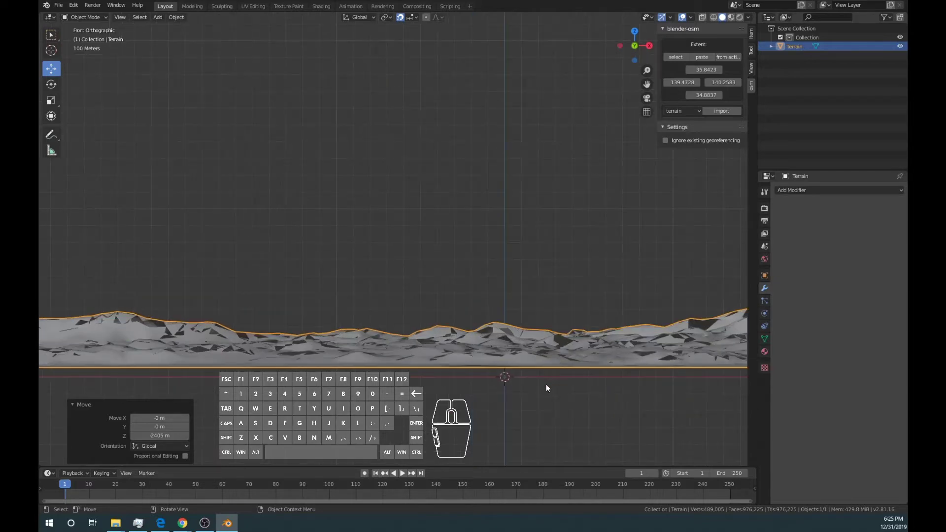
scroll(546, 384, "up", 8)
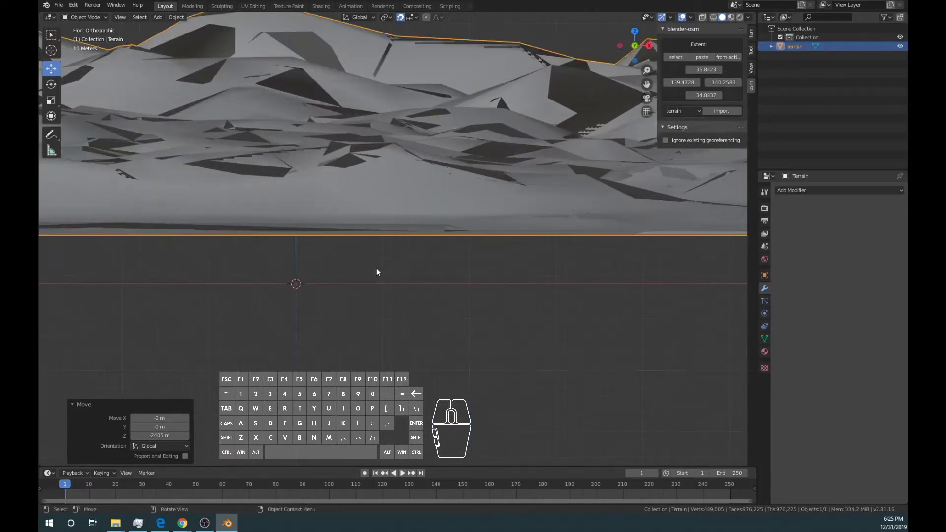
scroll(456, 289, "down", 4)
scroll(430, 262, "down", 4)
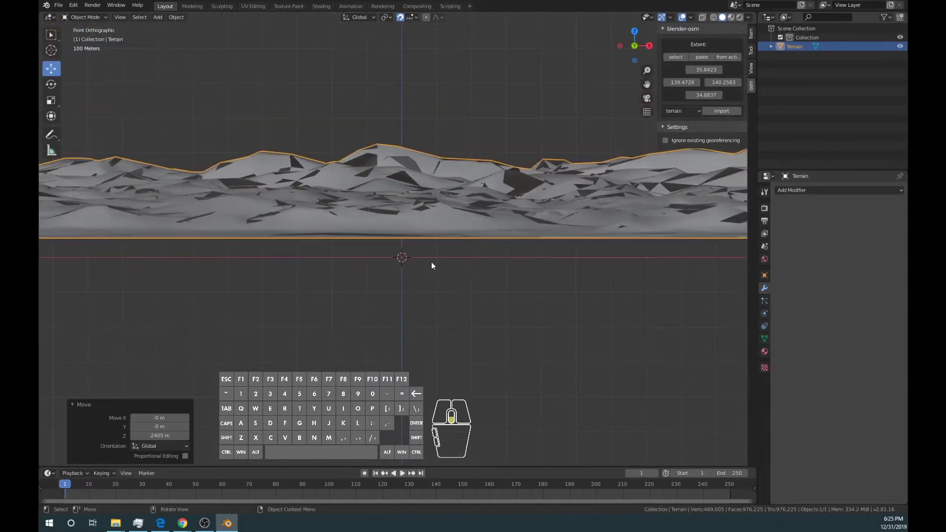
scroll(431, 262, "down", 5)
scroll(401, 343, "up", 2)
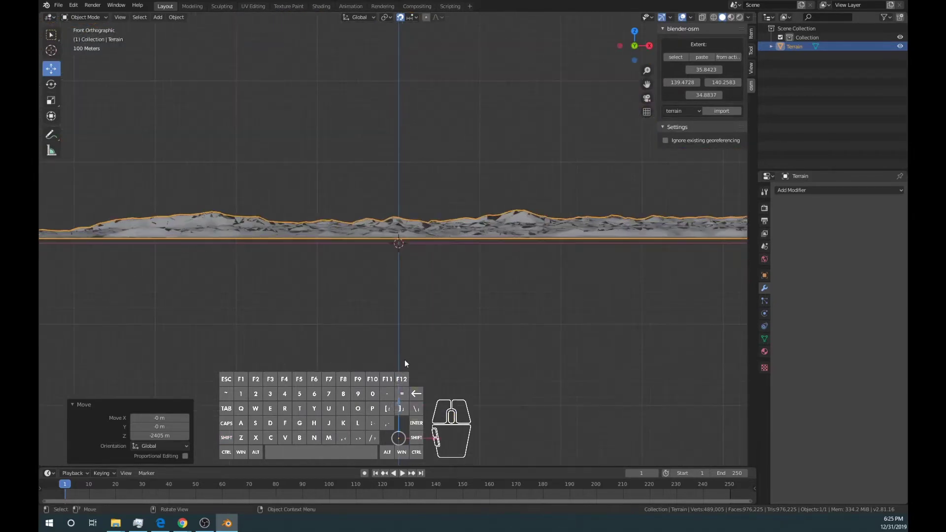
mouse_move(400, 405)
left_mouse_down()
mouse_move(401, 415)
mouse_move(409, 401)
left_mouse_up()
scroll(409, 268, "up", 8)
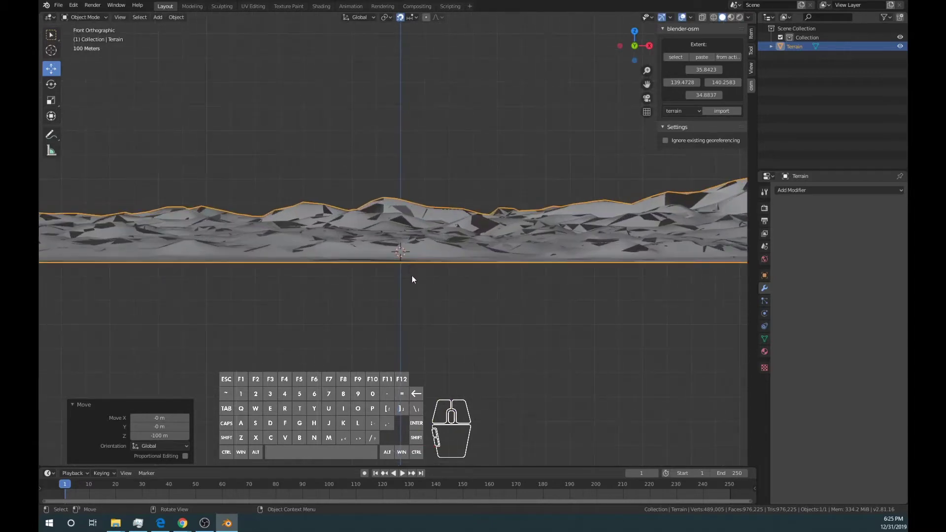
scroll(398, 239, "up", 3)
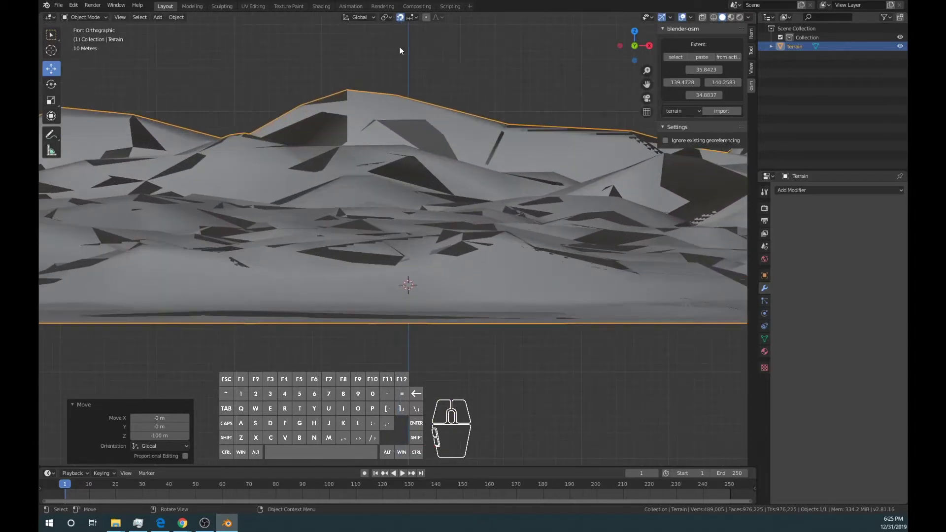
- Disable snapping and move the terrain up about 53.6 m along Z so its base meets the world origin
left_click(400, 18)
scroll(429, 247, "down", 10)
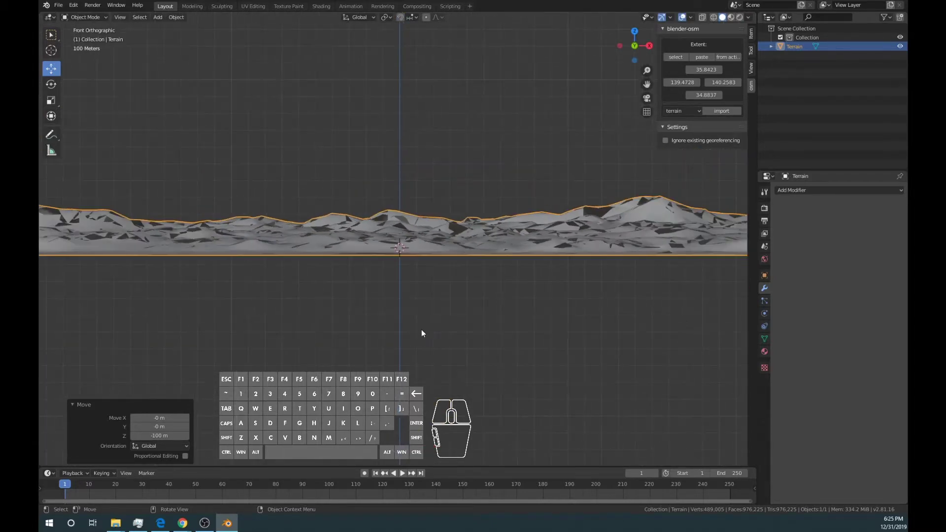
left_click_drag(398, 411, 394, 372)
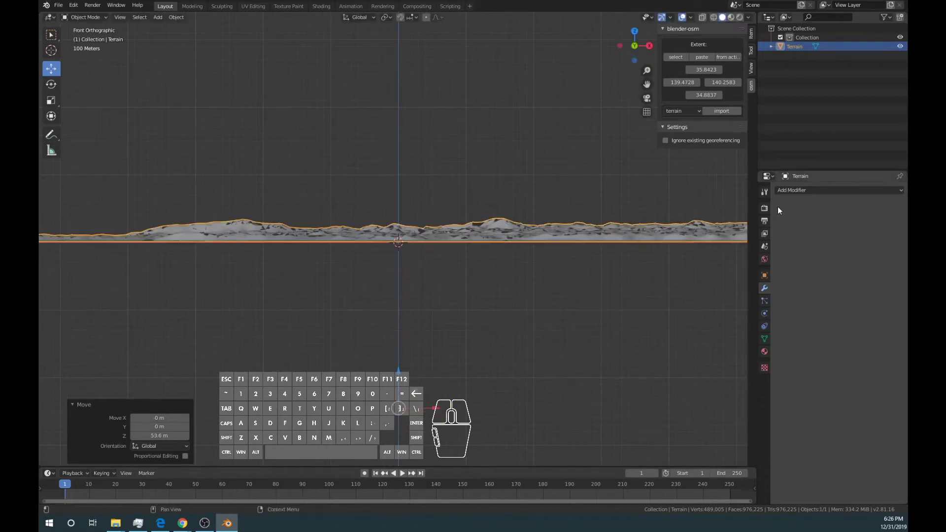
- Apply the terrain's location transform so its origin sits at the world origin
left_click(123, 16)
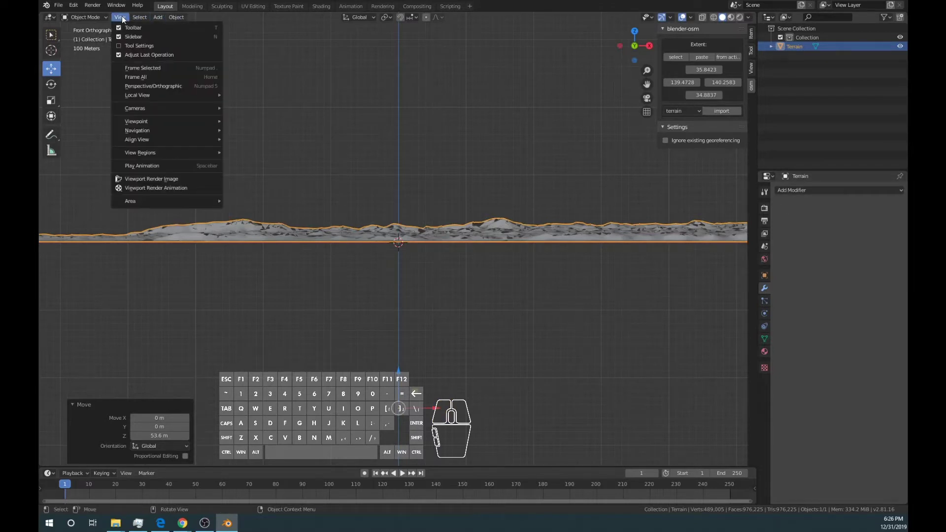
mouse_move(160, 18)
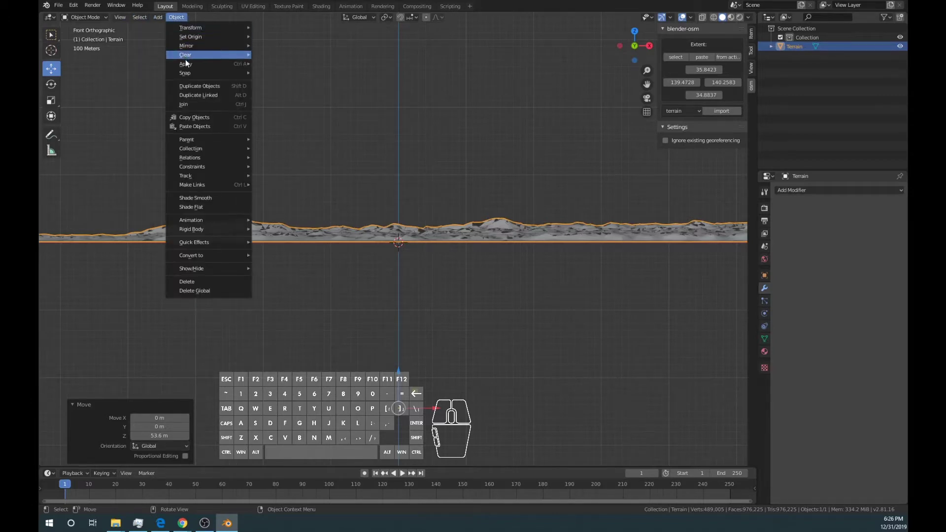
mouse_move(191, 68)
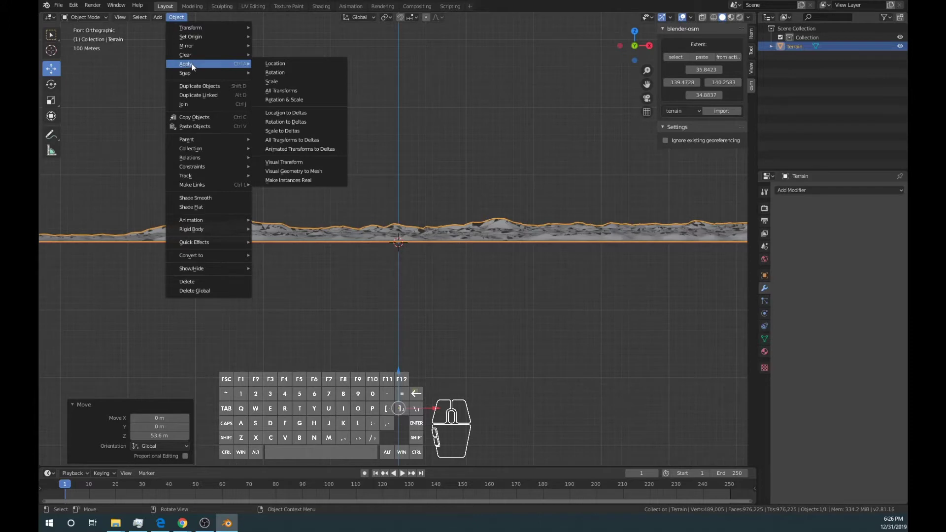
left_click(282, 64)
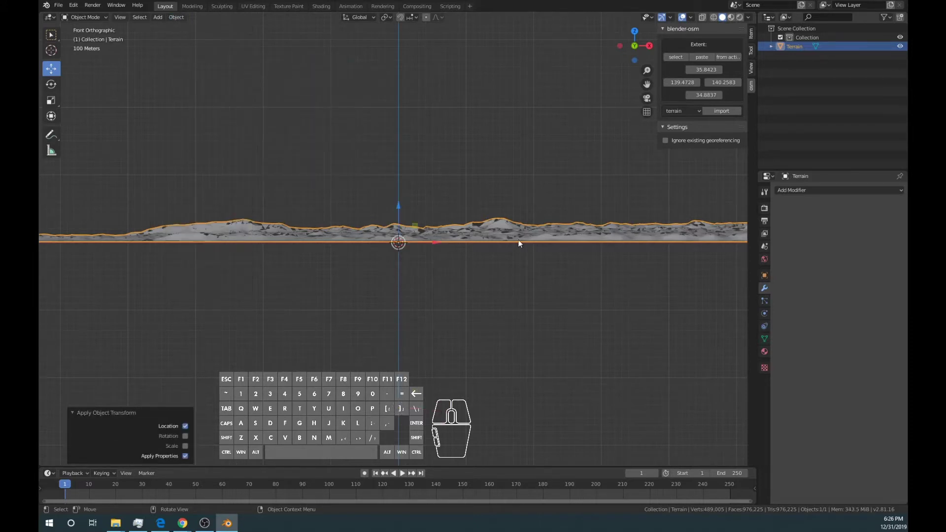
- Move the terrain down about 8.7 m along Z so its base lines up with the world origin
scroll(391, 219, "up", 10)
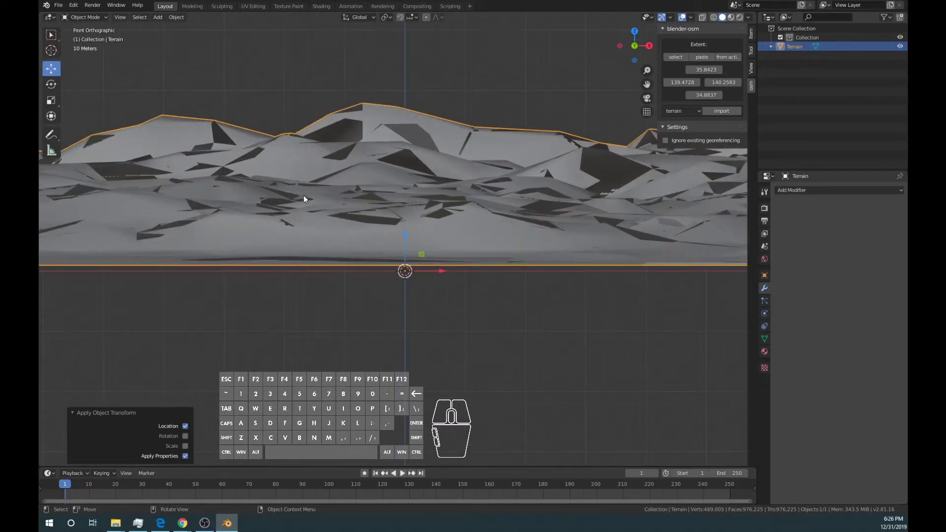
scroll(445, 277, "up", 4)
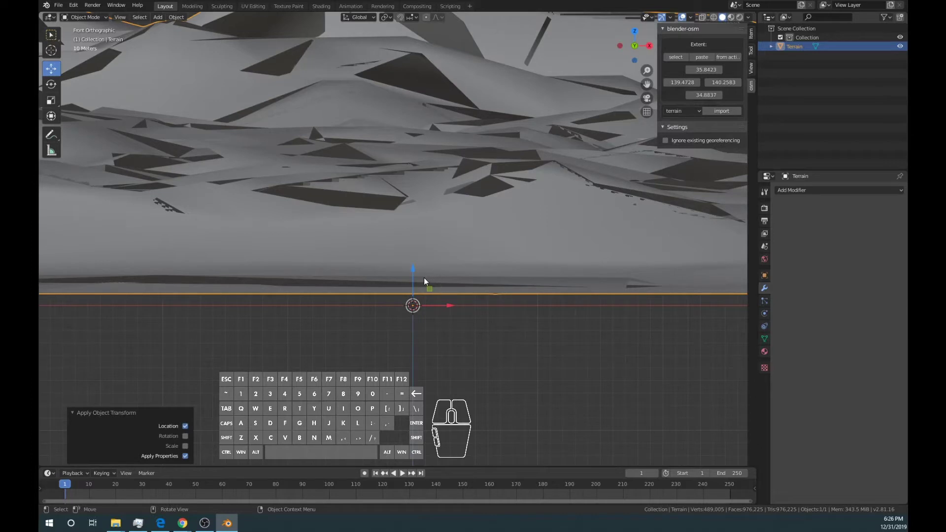
left_click_drag(410, 270, 410, 280)
scroll(459, 368, "up", 3)
scroll(450, 350, "down", 2)
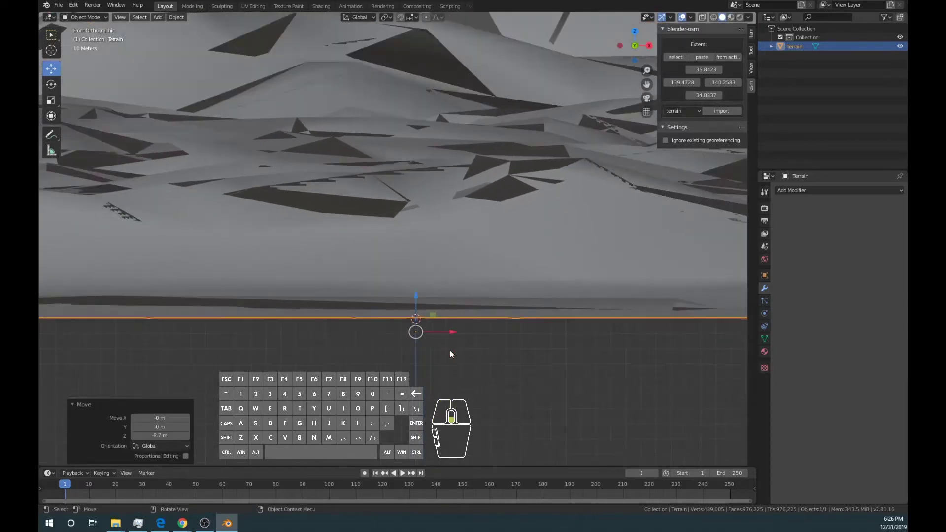
left_click_drag(415, 297, 417, 298)
scroll(426, 355, "up", 4)
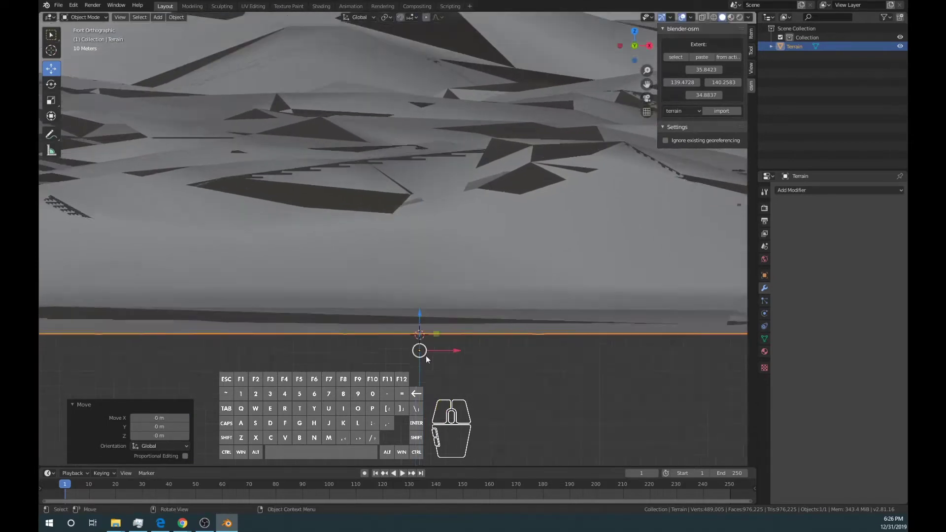
- Fine-tune the terrain's height by moving it down about 0.666 m along Z onto the world X axis line
scroll(418, 190, "down", 8)
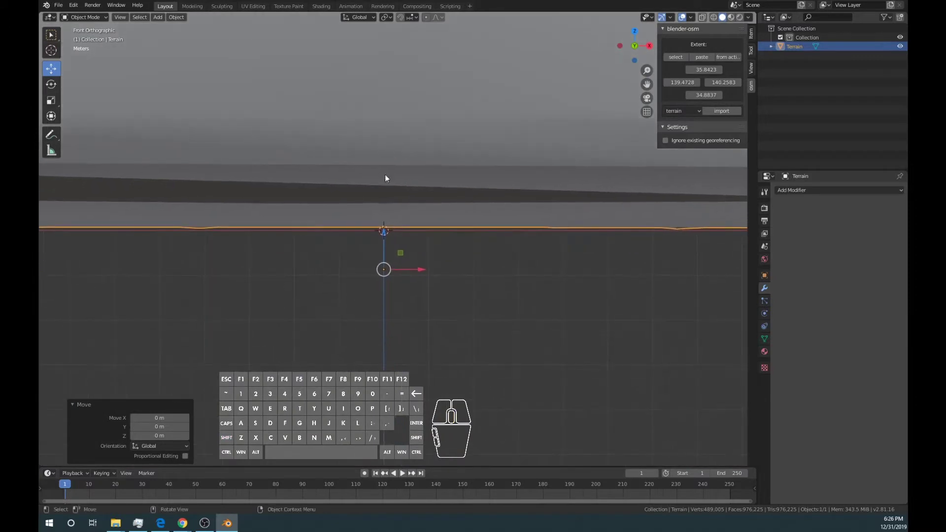
scroll(414, 239, "up", 3)
scroll(338, 247, "down", 4)
scroll(337, 246, "down", 3)
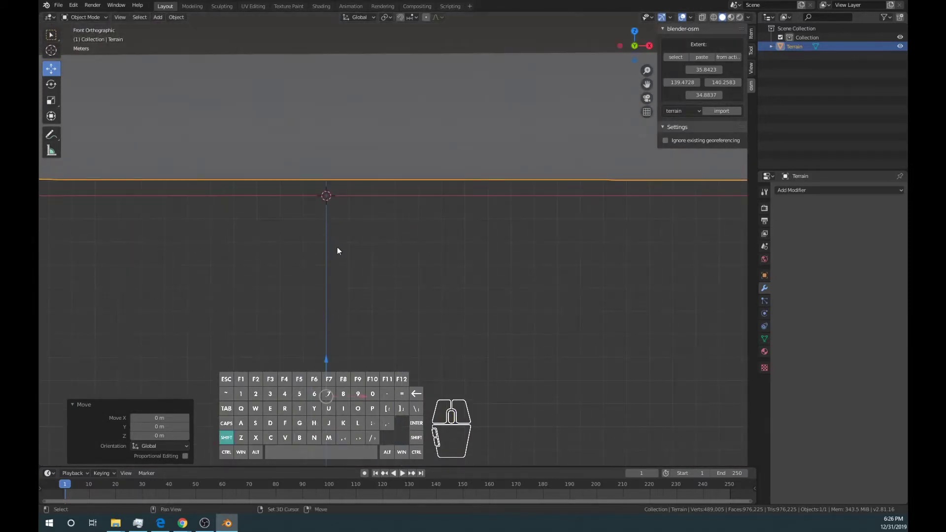
middle_click_drag(337, 247, 456, 244, "shift")
left_click_drag(456, 347, 445, 366)
scroll(441, 317, "up", 3)
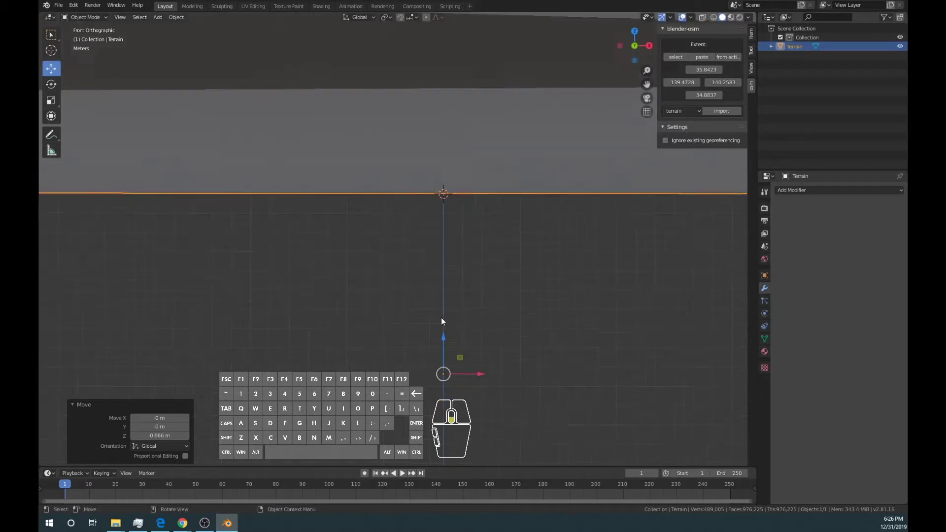
scroll(422, 273, "up", 12)
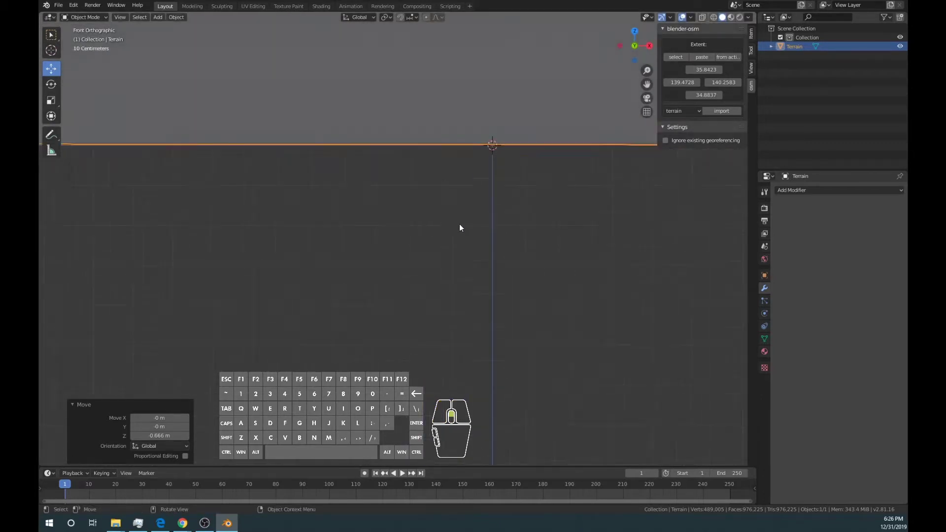
scroll(501, 184, "down", 3)
scroll(468, 215, "down", 8)
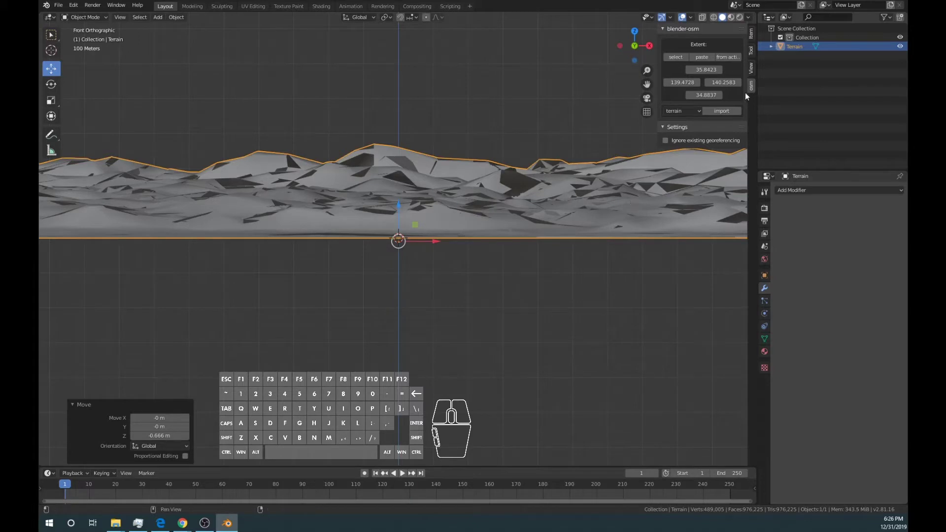
- Set the viewport's clip start distance to 1 m
left_click(751, 67)
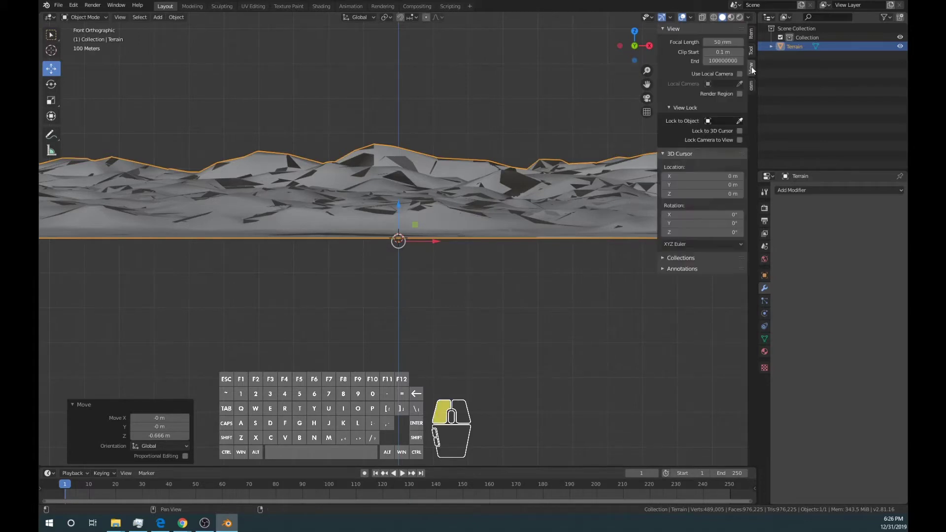
left_click(719, 52)
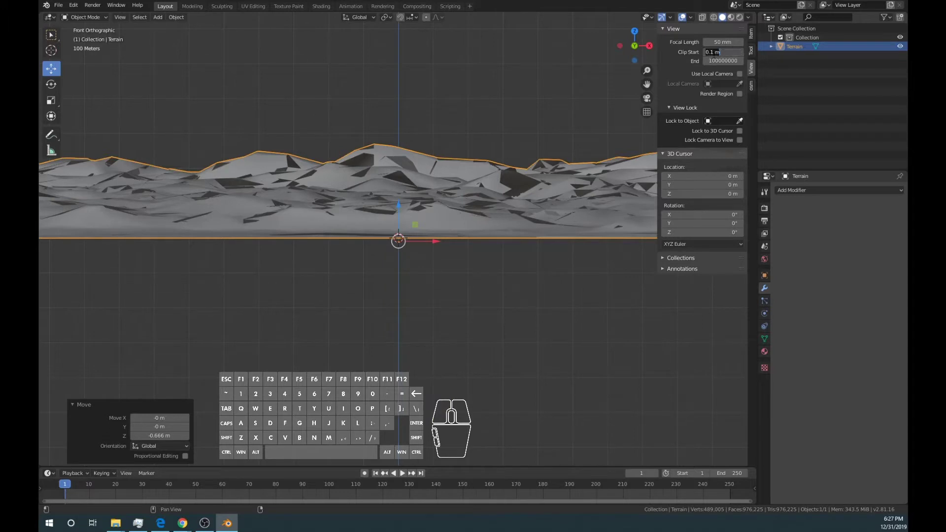
double_click(710, 52)
type("1m")
key("Return")
- Examine the whole terrain in perspective and its base against the world origin from the front viewpoint
middle_click_drag(484, 211, 339, 229)
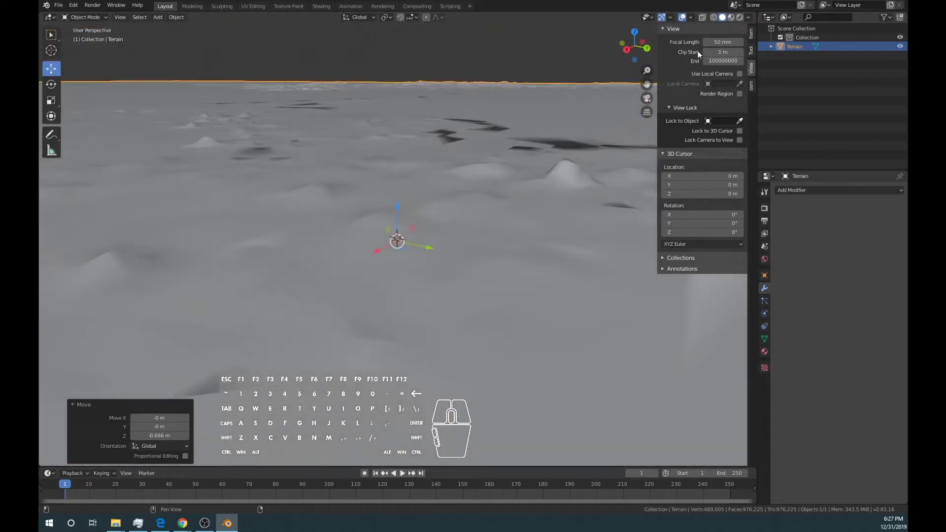
scroll(507, 225, "down", 10)
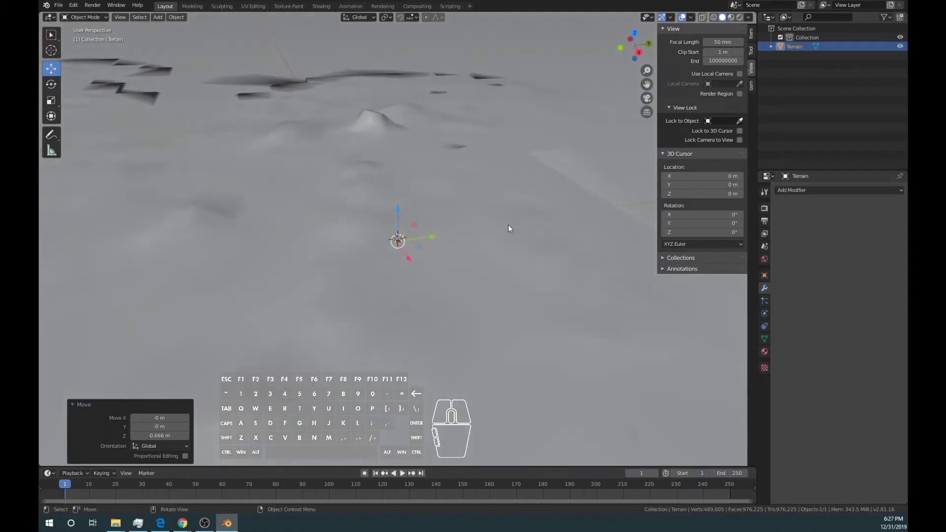
scroll(498, 235, "down", 5)
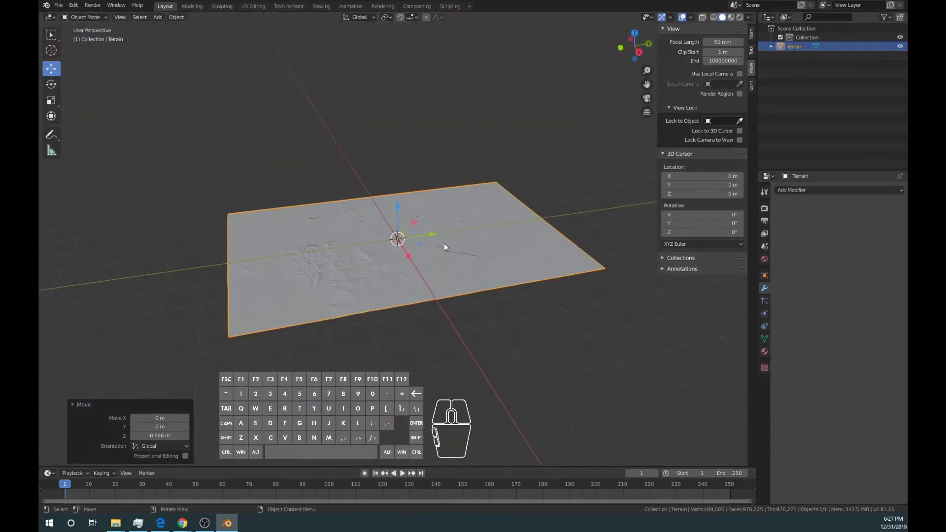
scroll(444, 244, "up", 3)
middle_click_drag(439, 249, 417, 239)
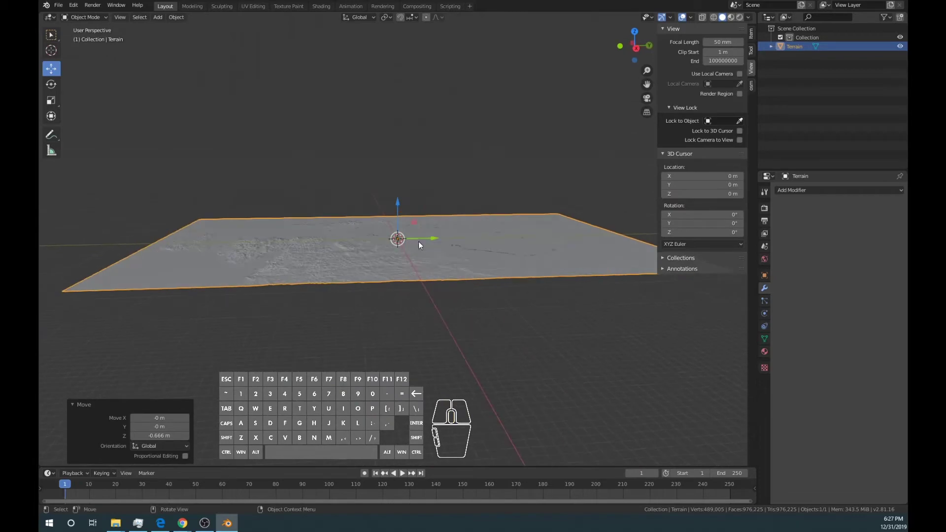
key("KP_5")
middle_click_drag(456, 250, 450, 243)
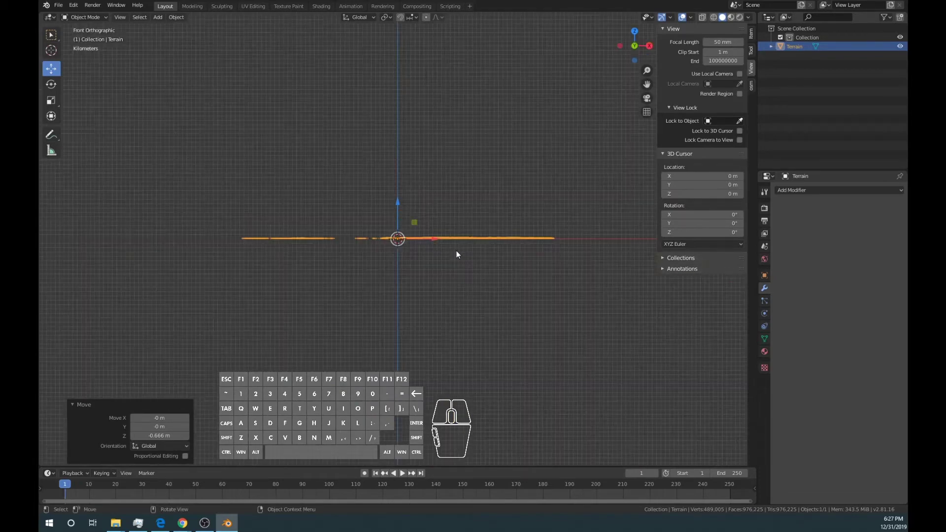
scroll(450, 243, "up", 10)
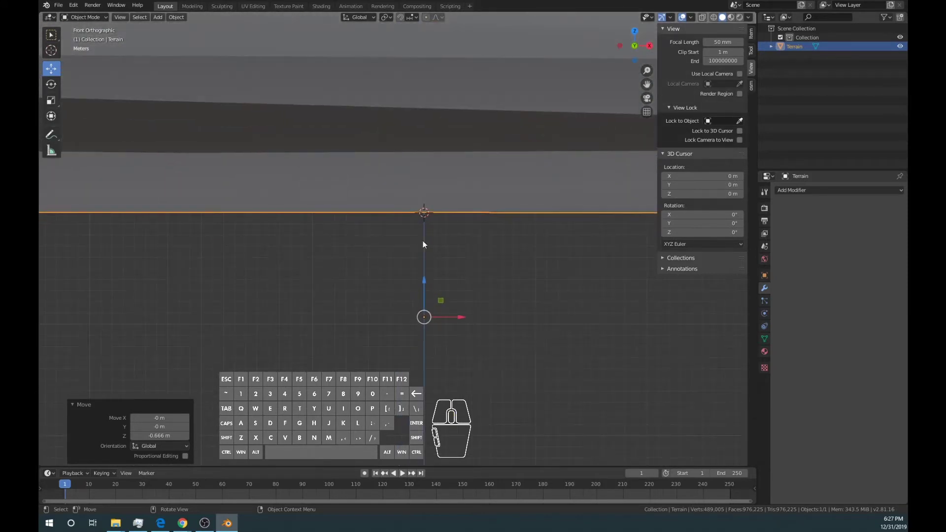
- Apply the lowered terrain's location transform again to reset its origin to the world origin
left_click(184, 21)
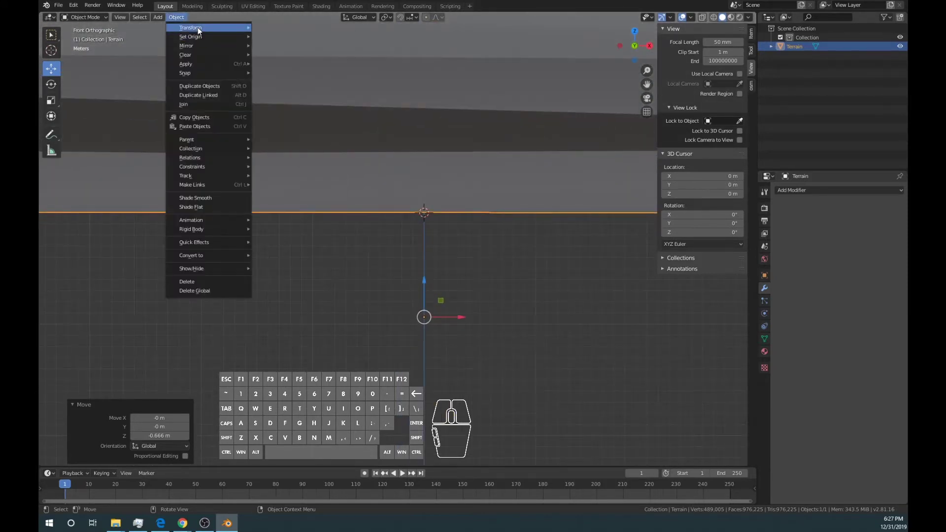
mouse_move(198, 29)
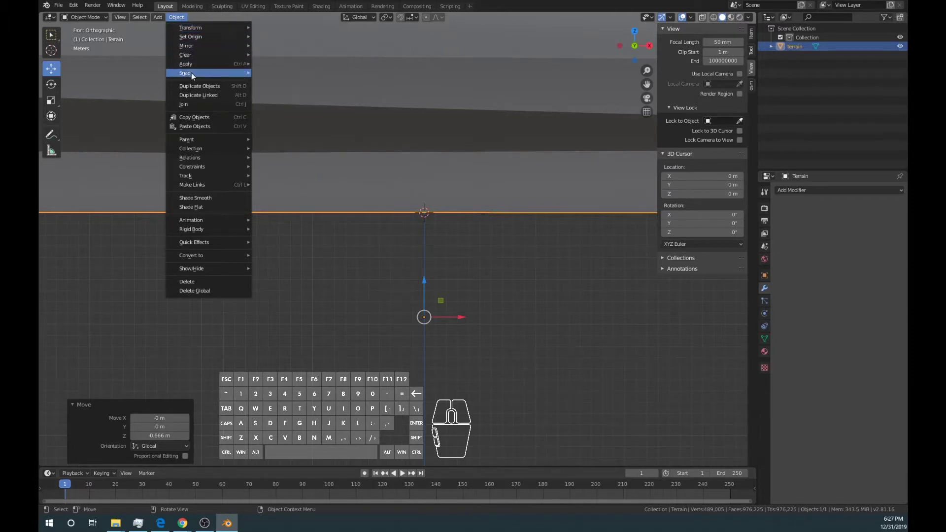
mouse_move(204, 65)
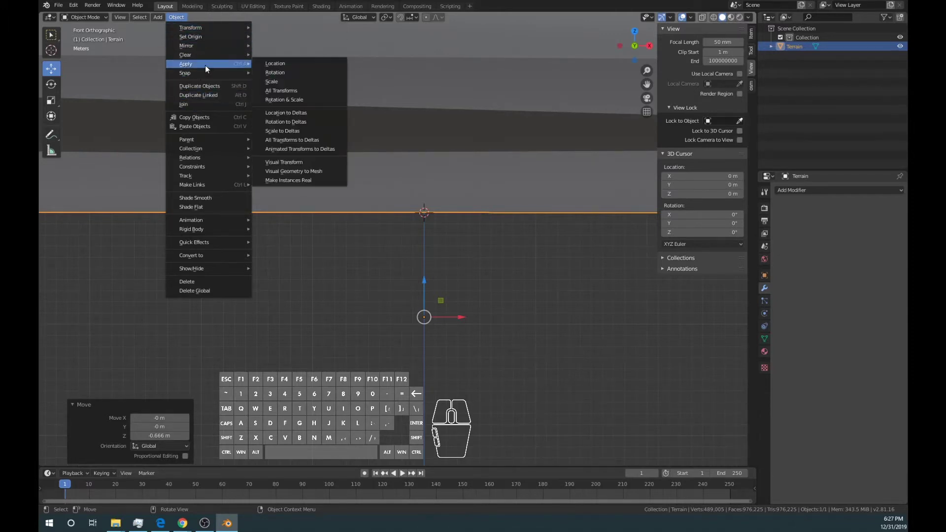
left_click(295, 67)
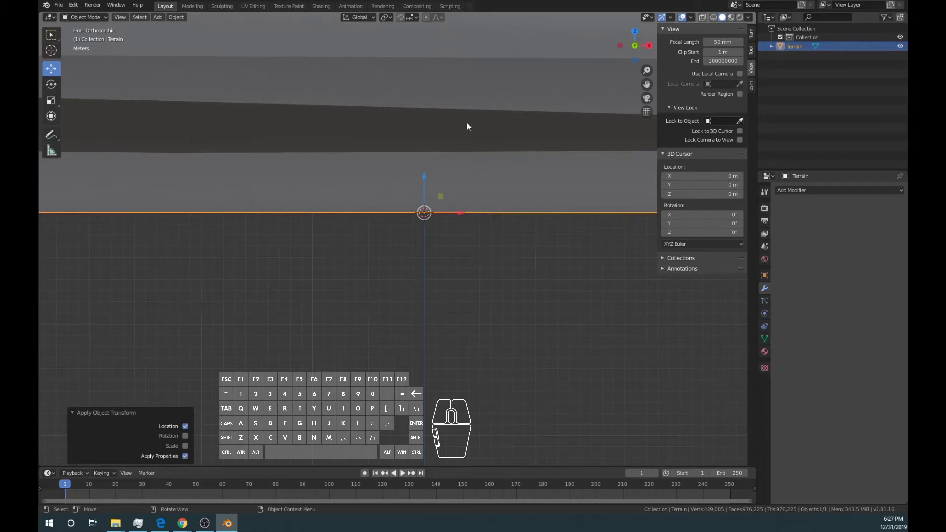
middle_click_drag(467, 126, 469, 112, "shift")
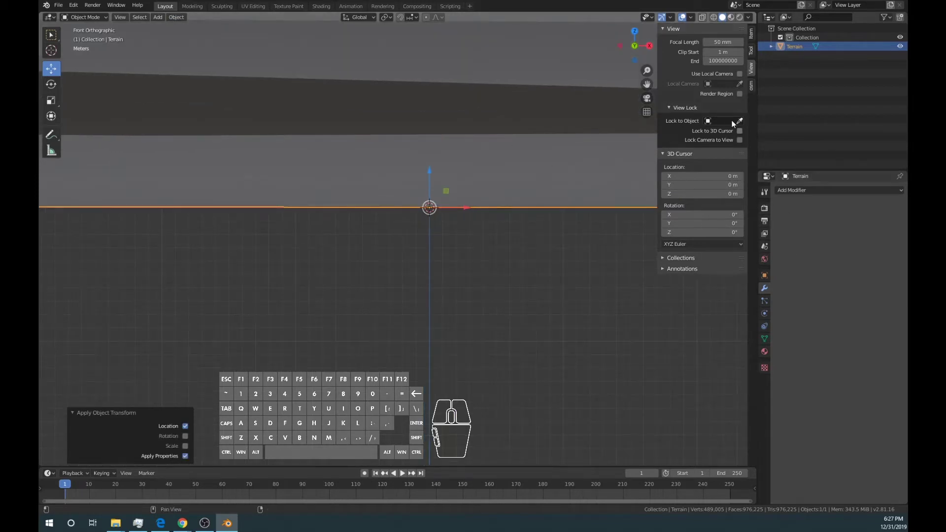
- Set the terrain's Z location to 2 m
left_click(751, 35)
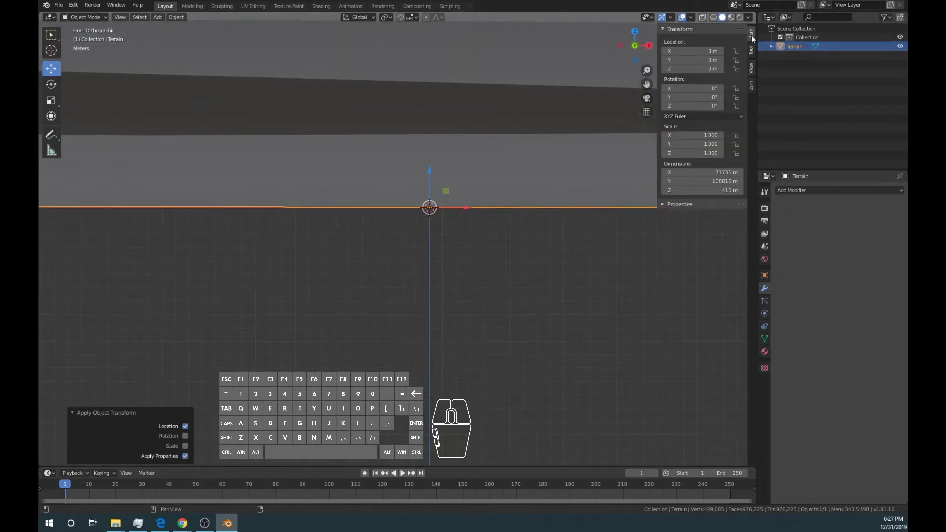
left_click(711, 69)
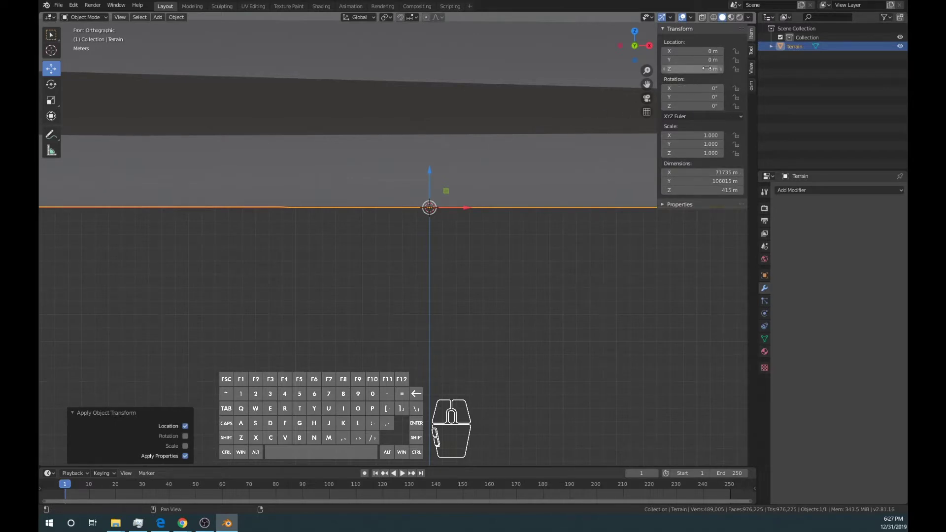
type("2")
key("Return")
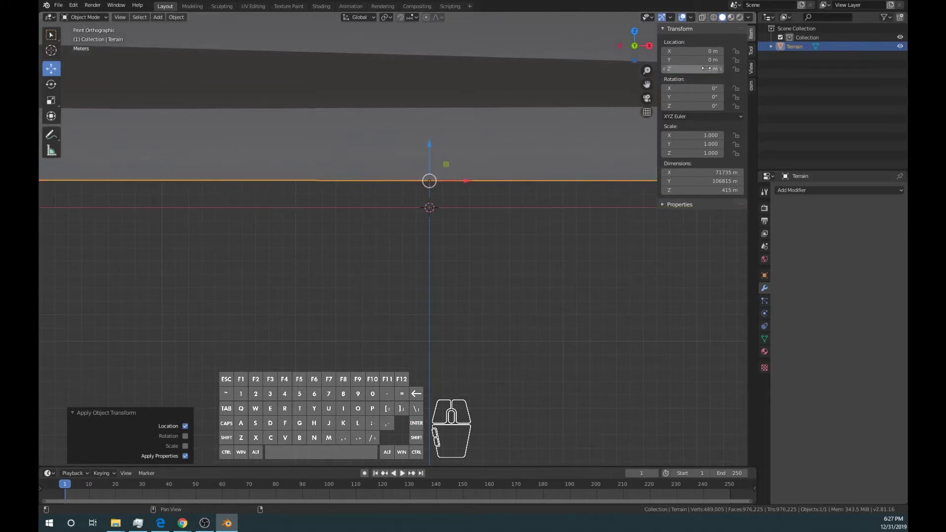
- Set the terrain's Z location to 1 m, leaving a small gap above the world origin
scroll(463, 161, "up", 3)
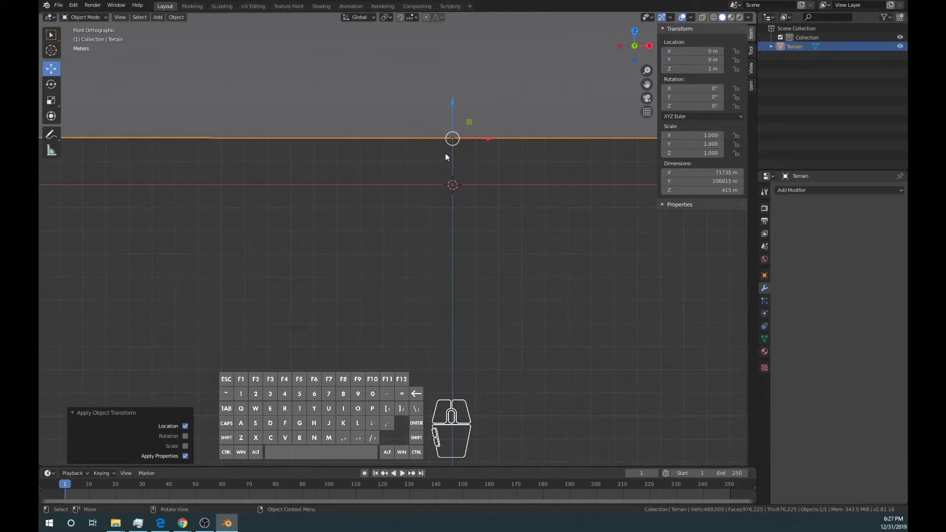
left_click(703, 69)
type("1")
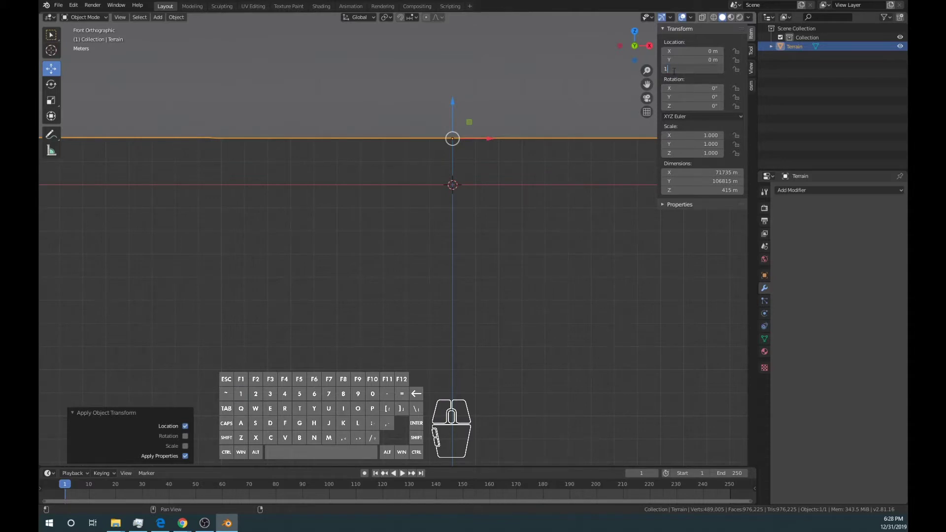
key("Return")
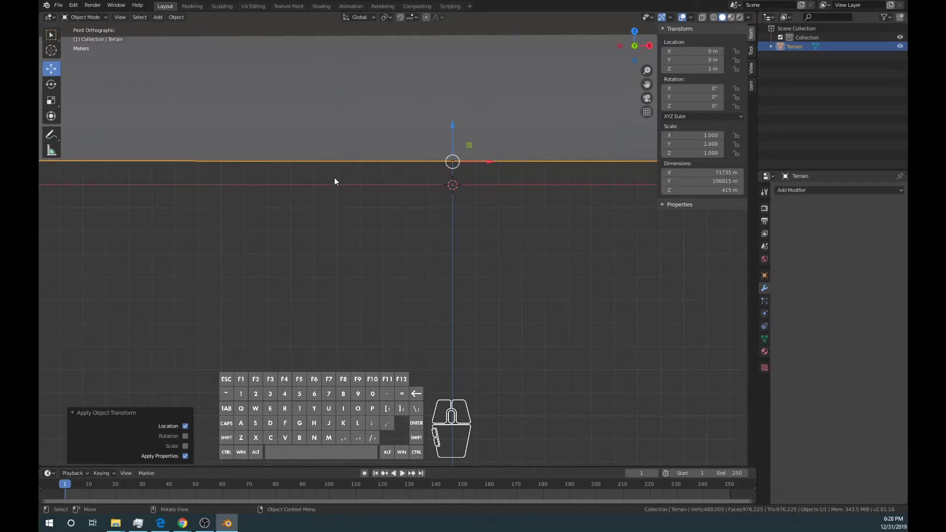
scroll(334, 182, "up", 4)
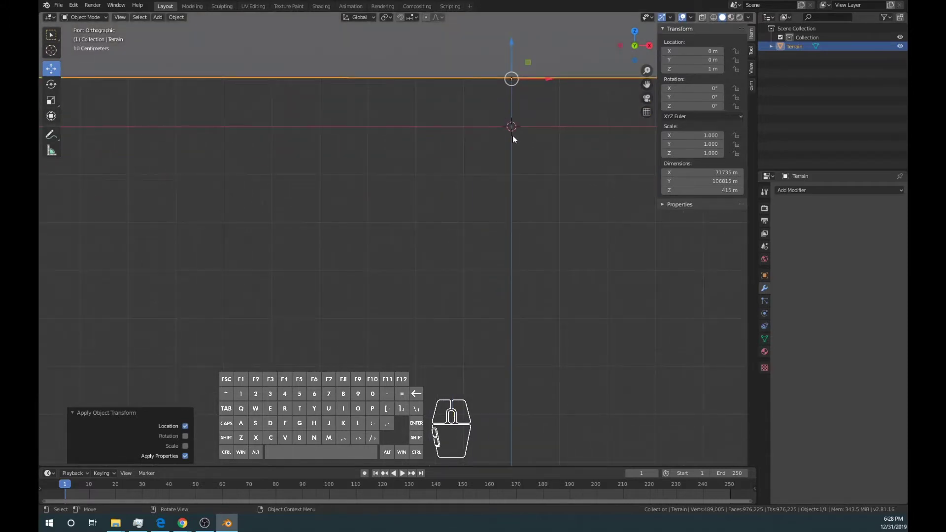
- Examine the gap between the terrain's base and the world origin from the front, both up close and from farther out
scroll(512, 139, "down", 2)
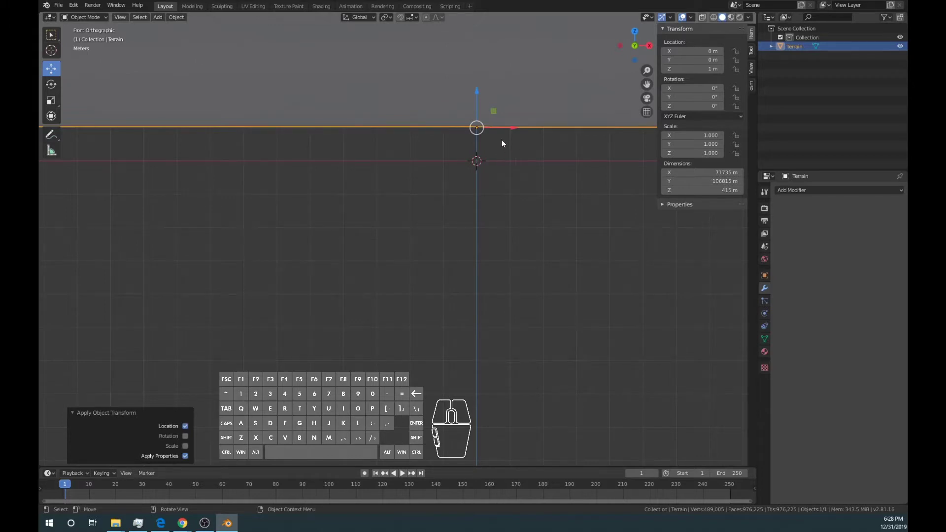
scroll(474, 156, "down", 1)
scroll(469, 173, "up", 3)
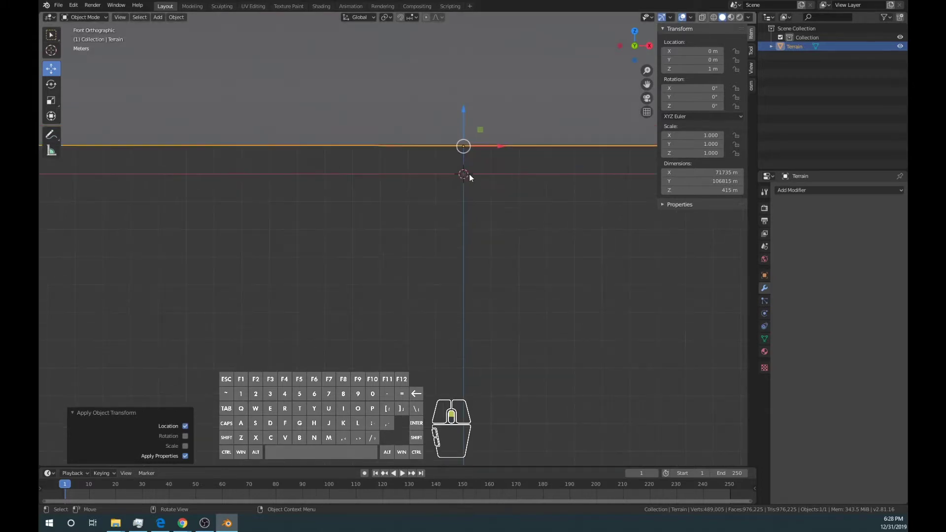
scroll(512, 158, "down", 2)
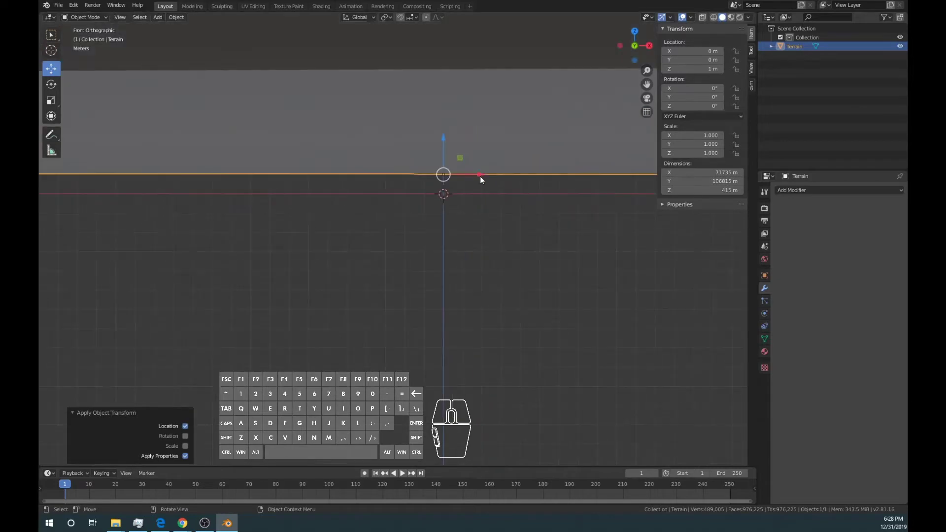
scroll(442, 185, "down", 5)
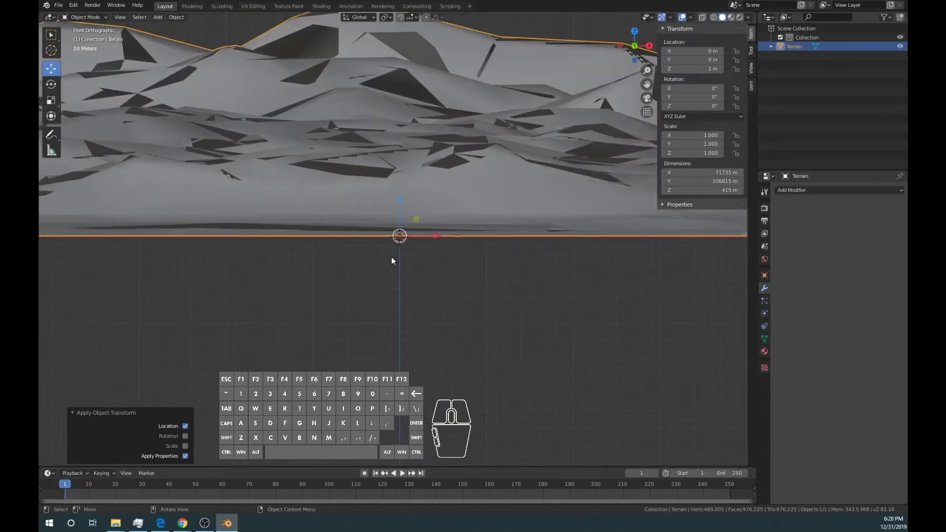
scroll(394, 247, "down", 1)
scroll(395, 246, "up", 5)
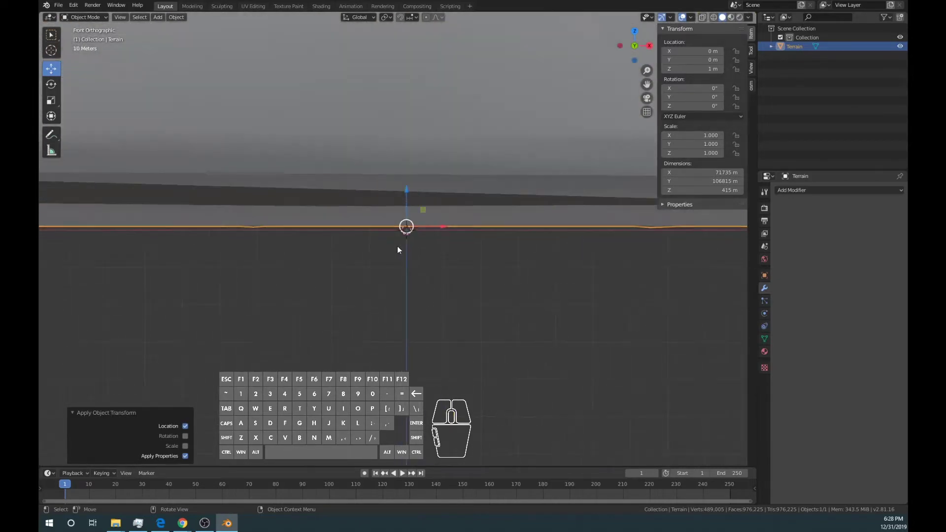
scroll(443, 206, "up", 5)
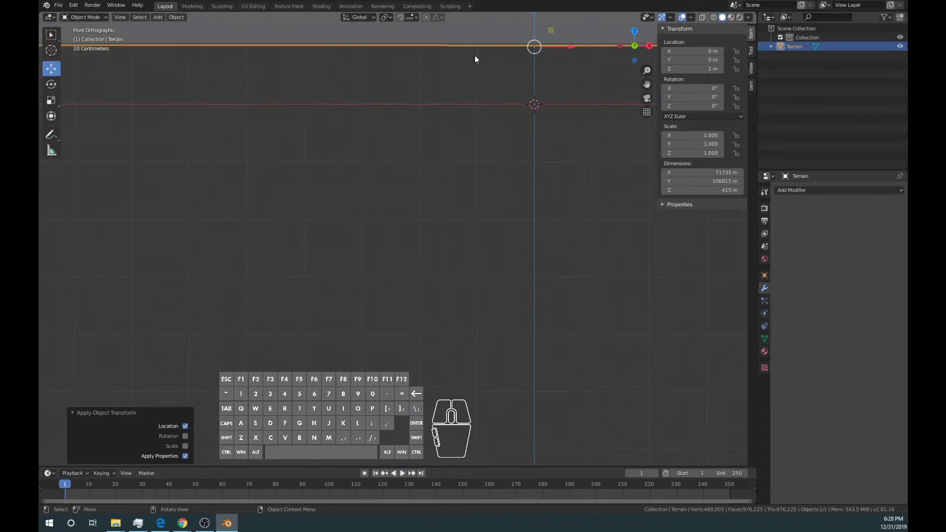
- Apply the raised terrain's location transform to reset its origin to the world origin
left_click(176, 18)
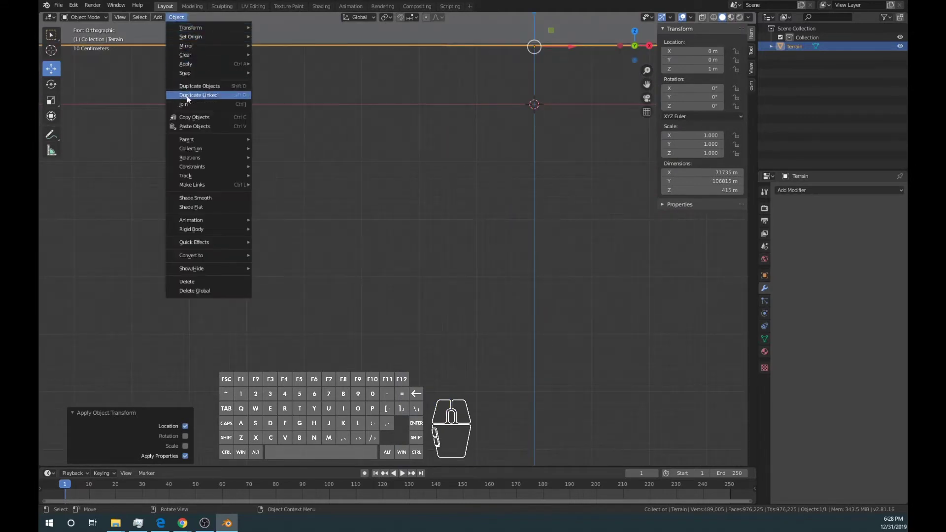
mouse_move(206, 63)
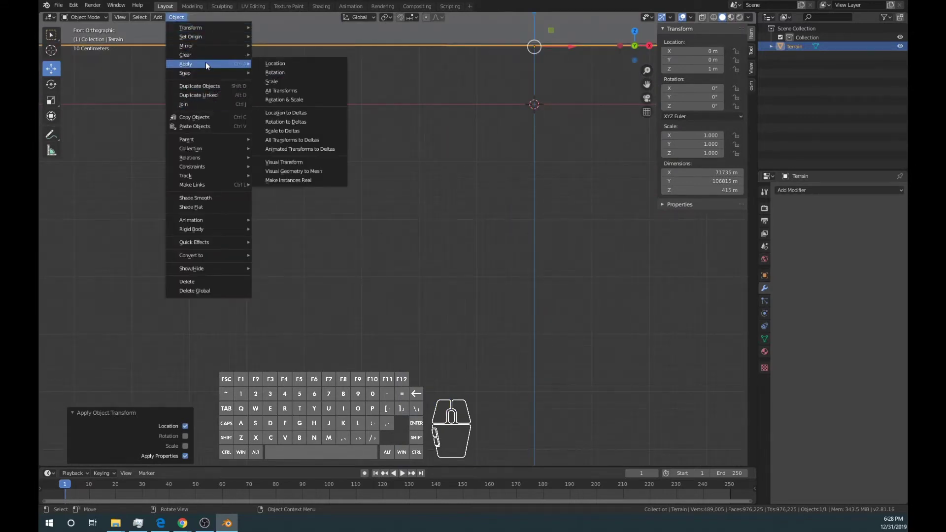
left_click(277, 64)
key("KP_Decimal")
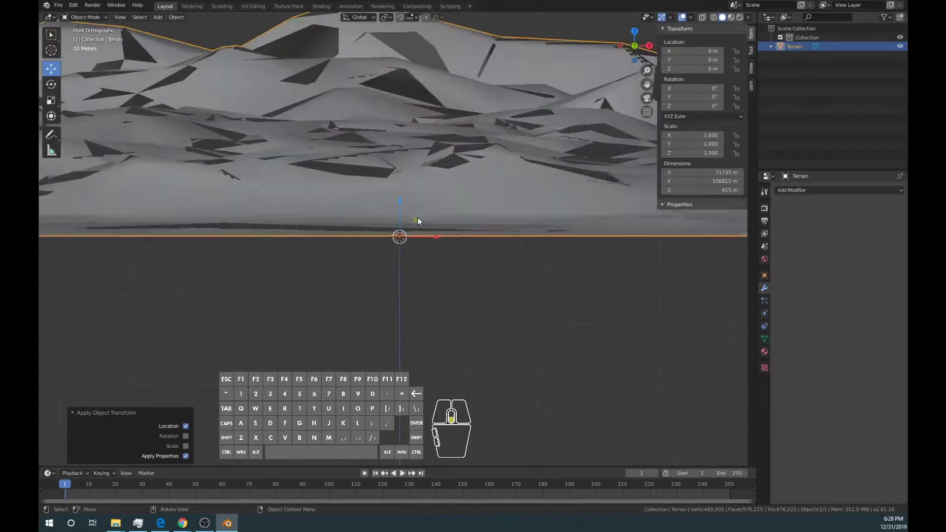
middle_click_drag(417, 220, 481, 203)
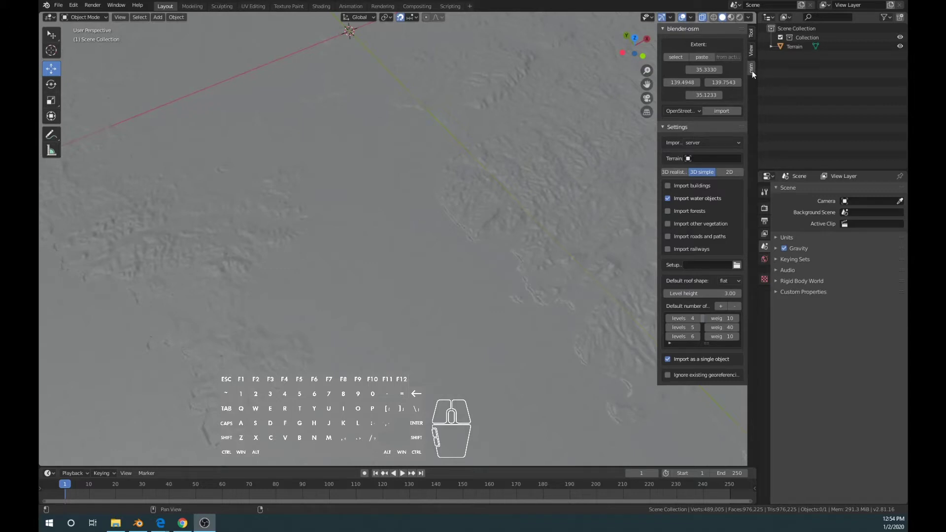
- Choose OpenStreetMap as the data type for the blender-osm import
left_click(694, 109)
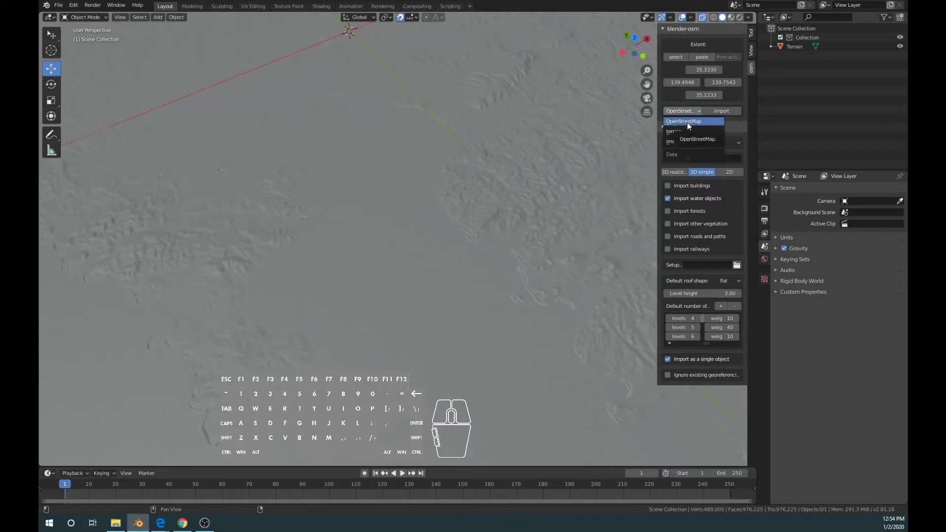
left_click(689, 123)
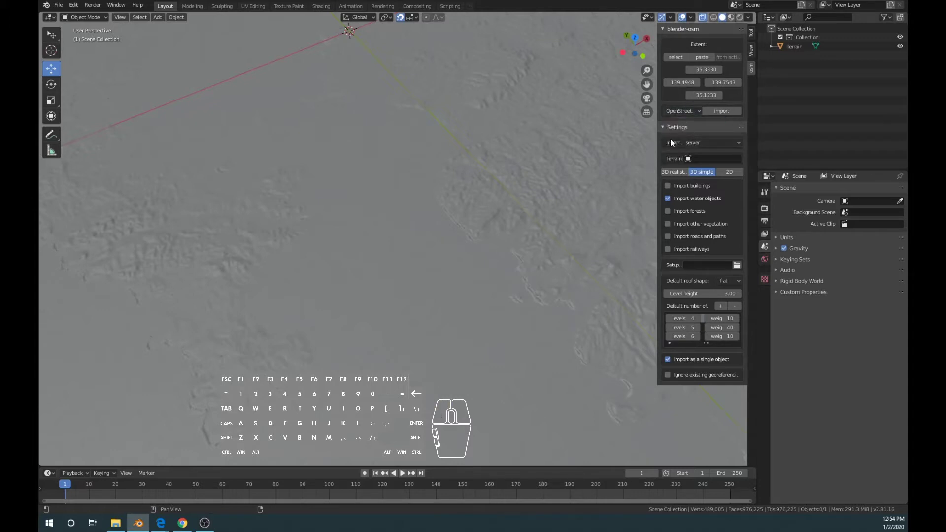
left_click(707, 158)
- Switch to the browser's Tokyo Bay extent map and move the selection rectangle's northeast corner to latitude 35.73202, longitude 140.21713
mouse_move(161, 523)
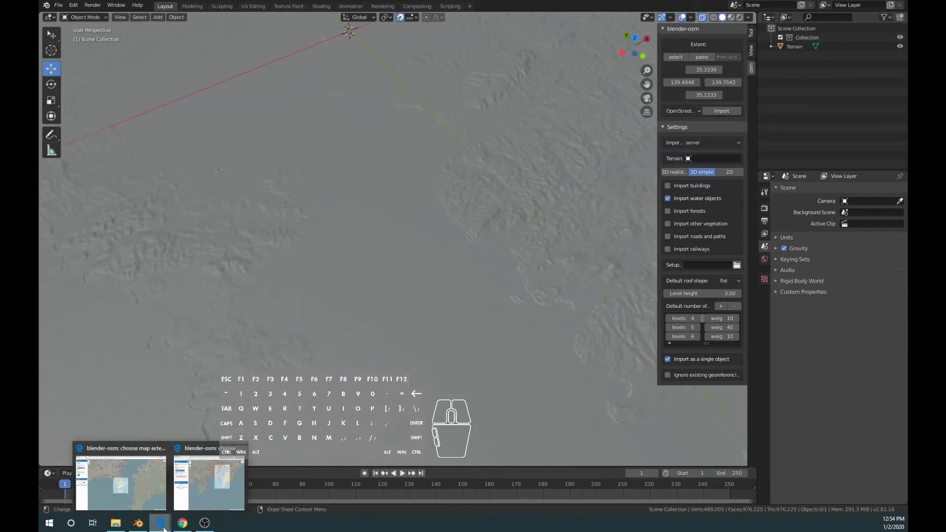
left_click(208, 493)
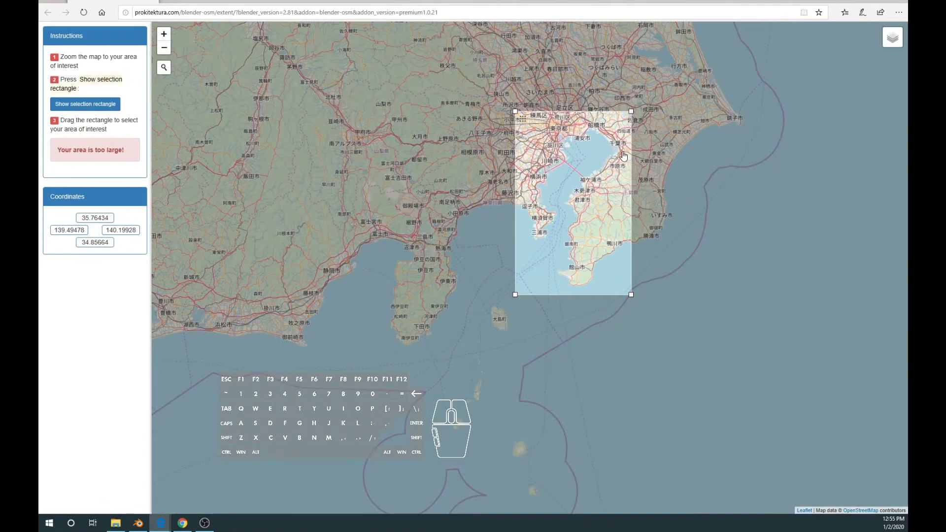
scroll(579, 168, "up", 1)
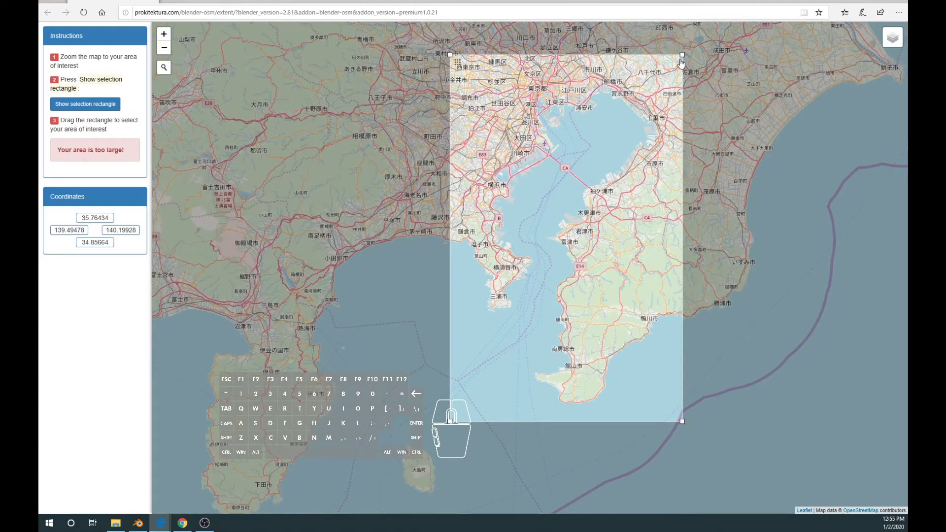
mouse_move(681, 56)
left_mouse_down()
mouse_move(541, 227)
mouse_move(616, 163)
mouse_move(697, 63)
mouse_move(688, 68)
left_mouse_up()
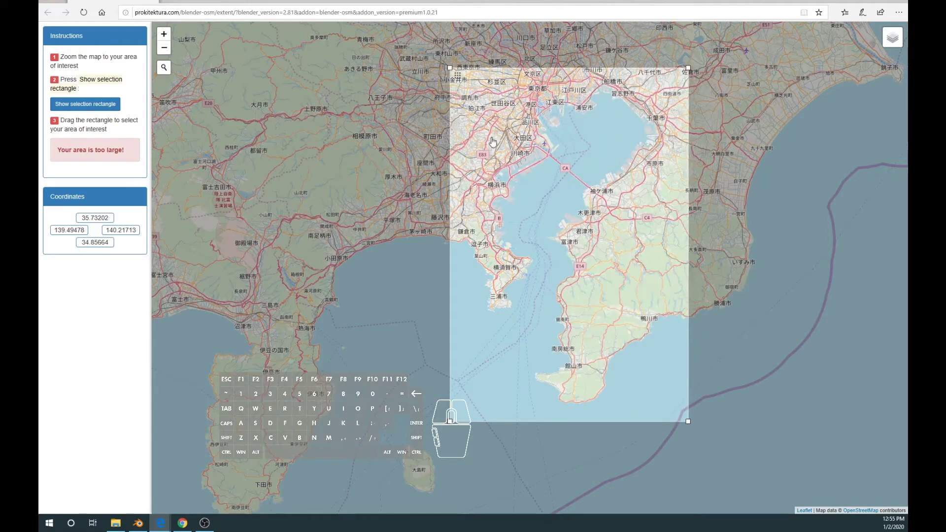
left_click_drag(58, 151, 109, 182)
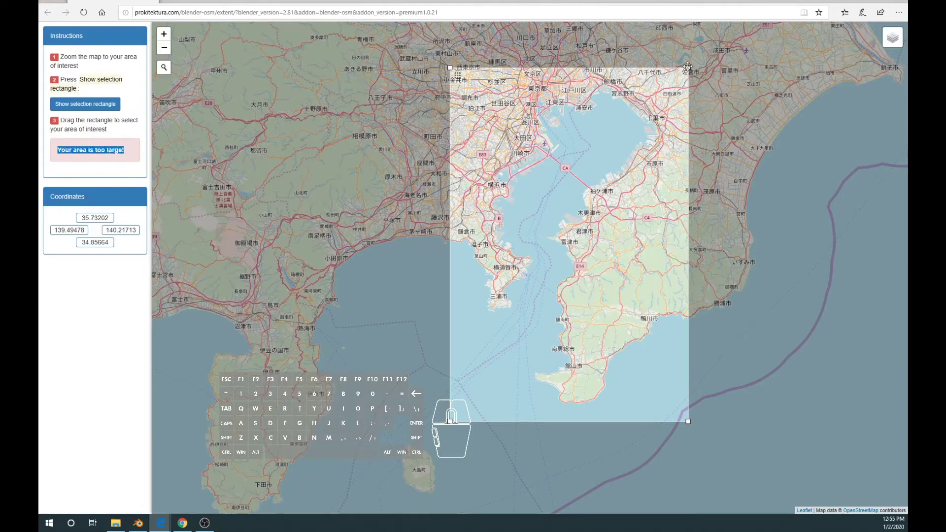
- Shrink the selection rectangle around the Yokosuka peninsula to latitudes 35.12384 to 35.33305 and longitudes 139.49753 to 139.75708
left_click_drag(688, 67, 535, 229)
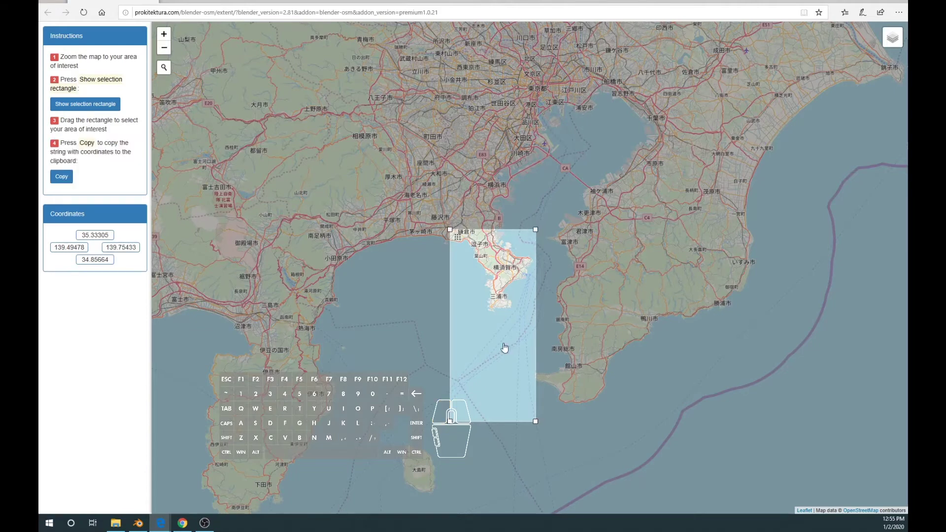
left_click_drag(533, 421, 533, 320)
scroll(502, 332, "up", 1)
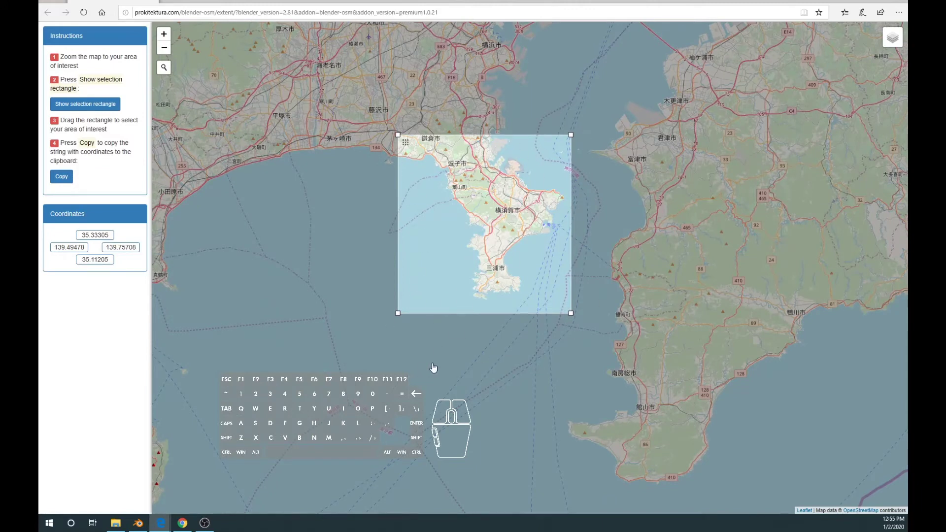
left_click_drag(398, 313, 399, 303)
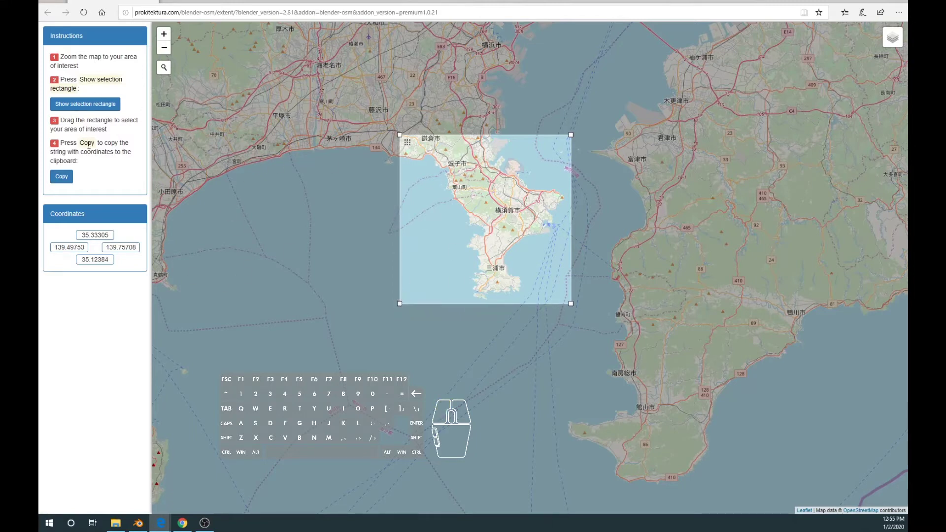
- Copy the extent coordinates, paste them into blender-osm in Blender, and import the OpenStreetMap water objects
left_click(62, 181)
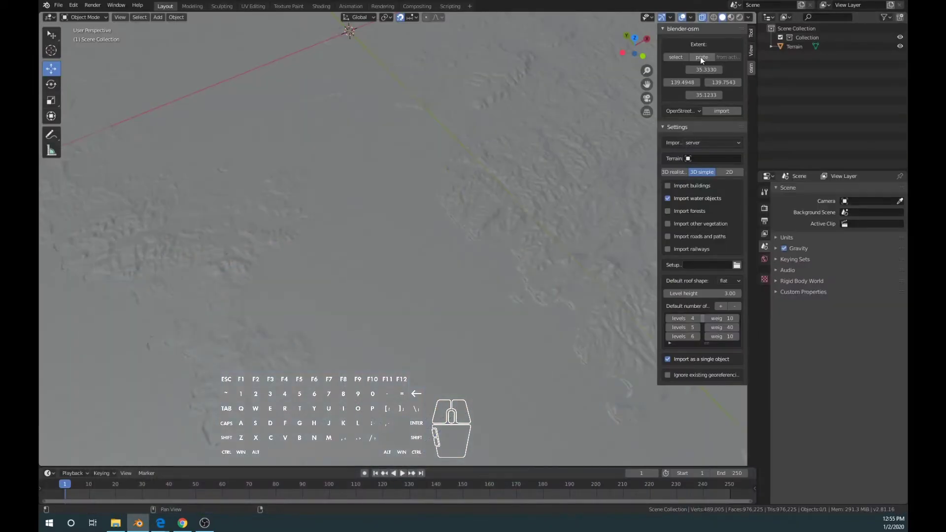
left_click(700, 58)
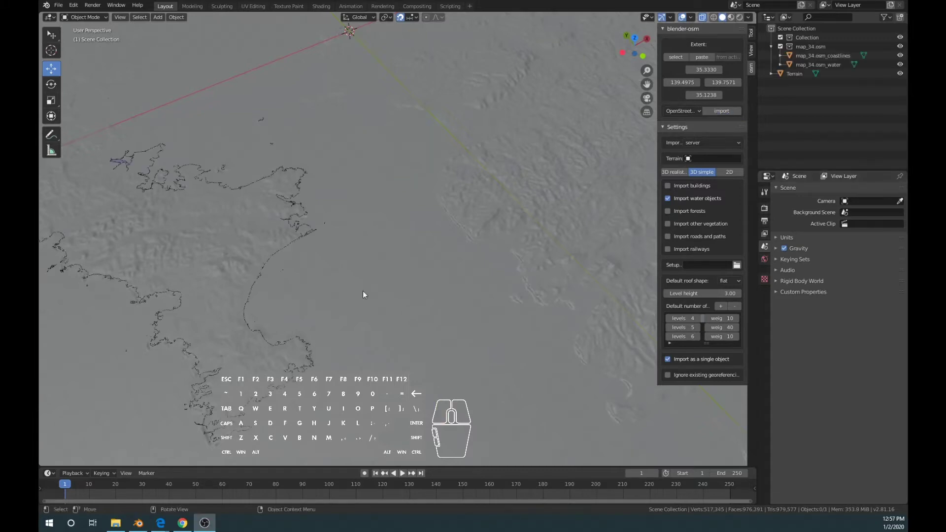
- Delete the imported map_34.osm_water object, keeping the coastlines object
middle_click_drag(243, 274, 139, 162)
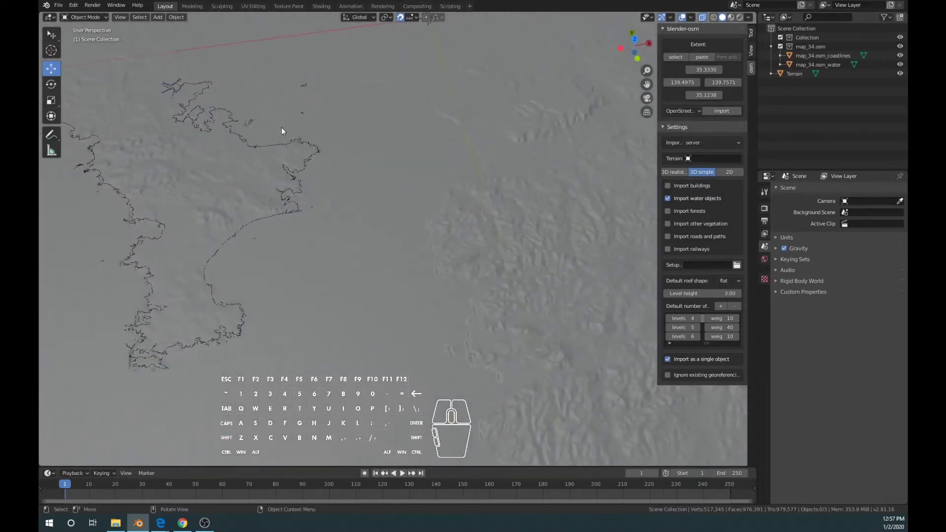
key("shift")
middle_click_drag(238, 309, 401, 332, "shift")
scroll(341, 120, "up", 3)
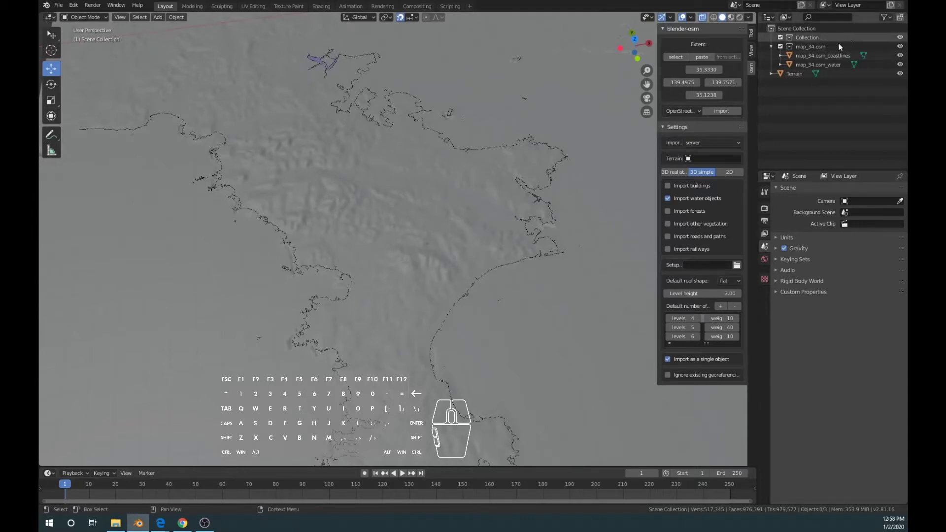
left_click(831, 64)
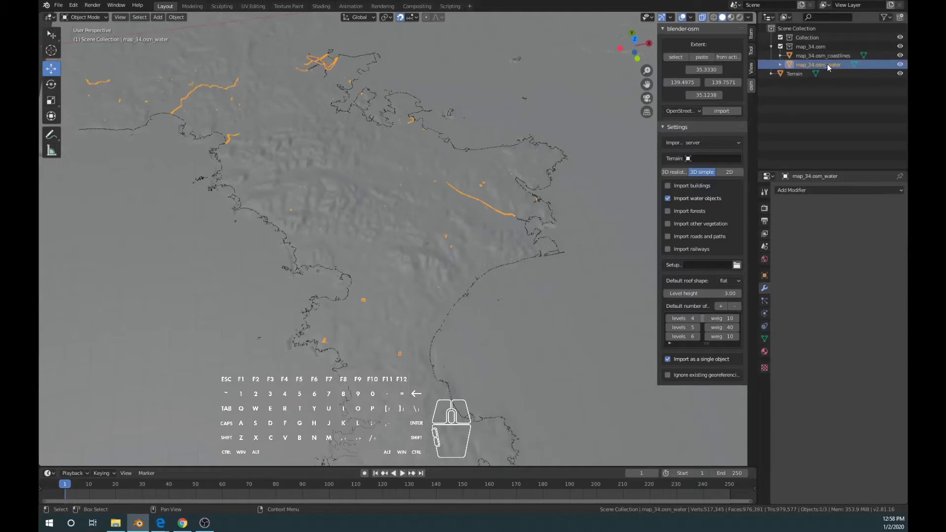
right_click(808, 66)
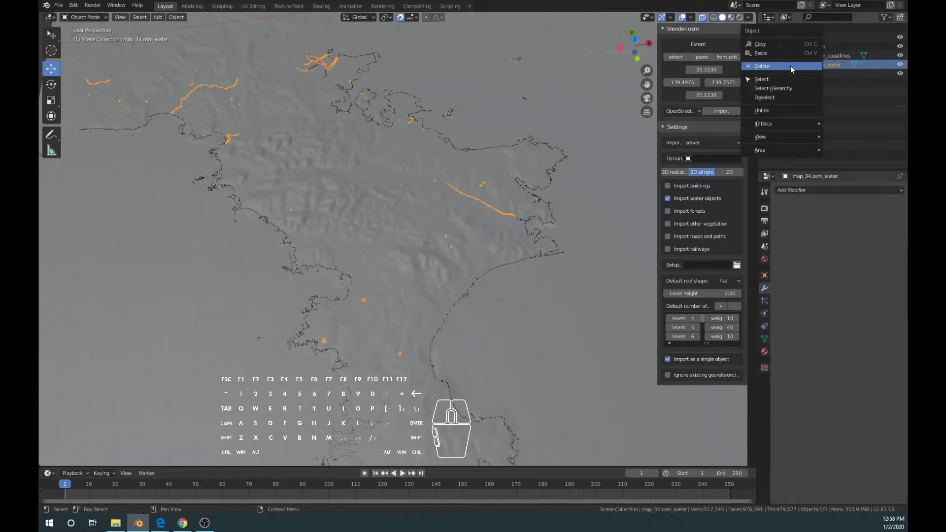
left_click(790, 66)
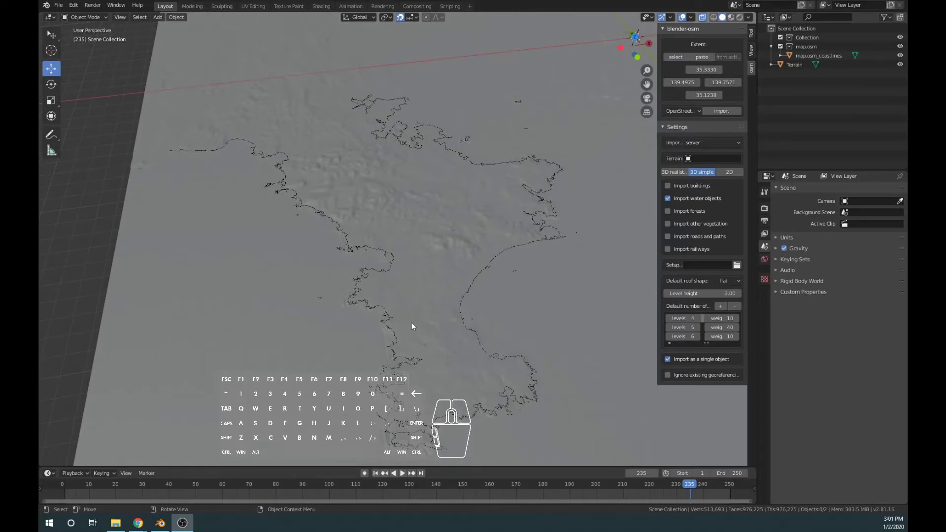
- Hide the Terrain object in the viewport
middle_click_drag(456, 277, 421, 288)
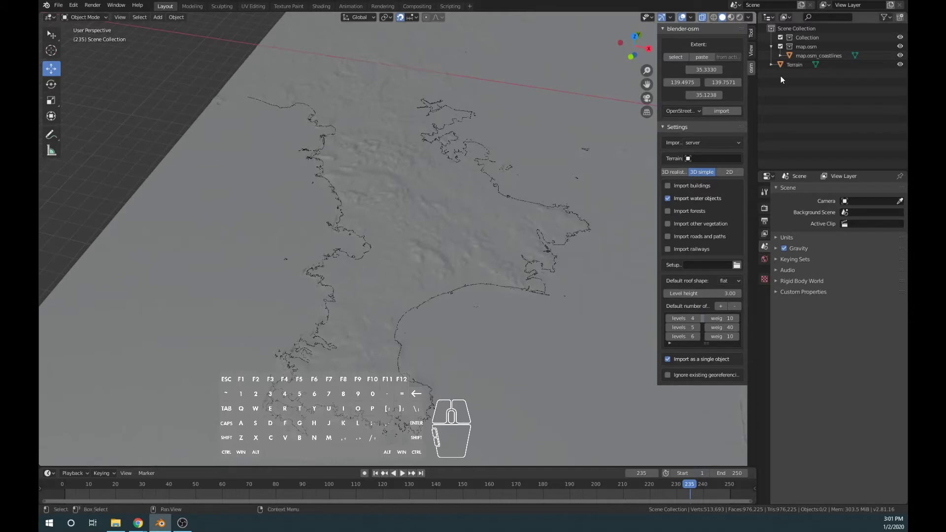
left_click(867, 66)
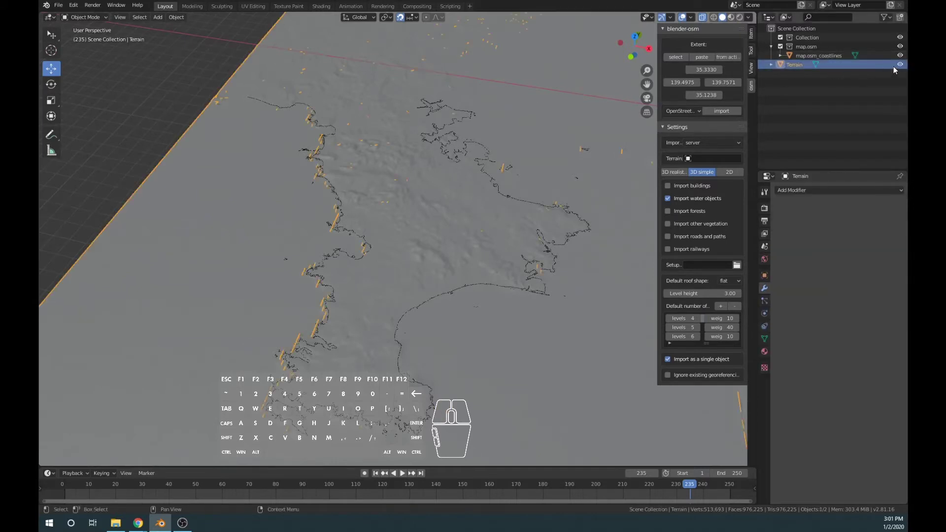
left_click(900, 64)
left_click(897, 64)
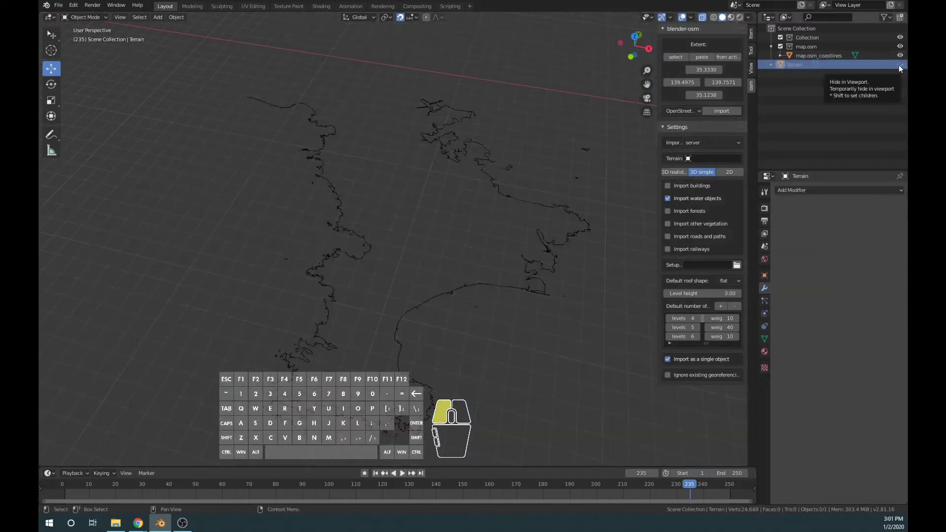
left_click(899, 64)
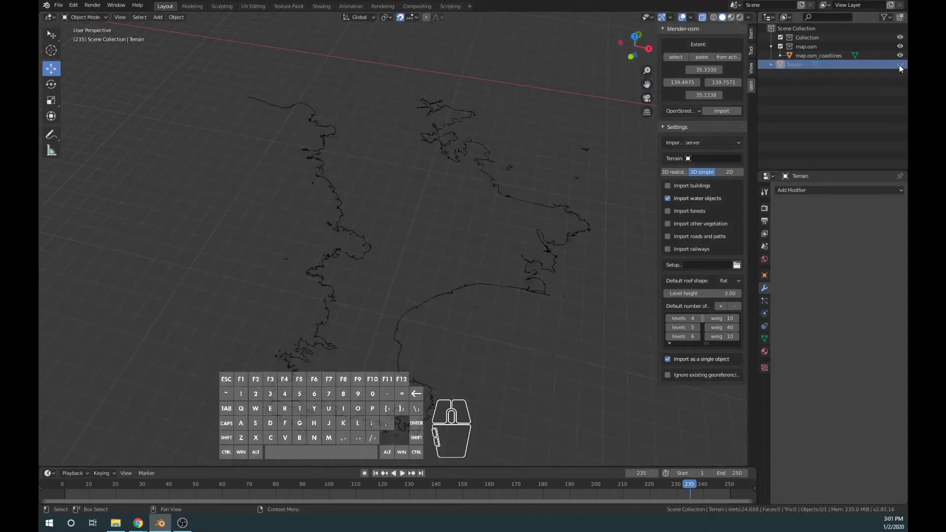
- Switch to the top orthographic viewpoint and select the map.osm_coastlines object
middle_click_drag(309, 132, 338, 161)
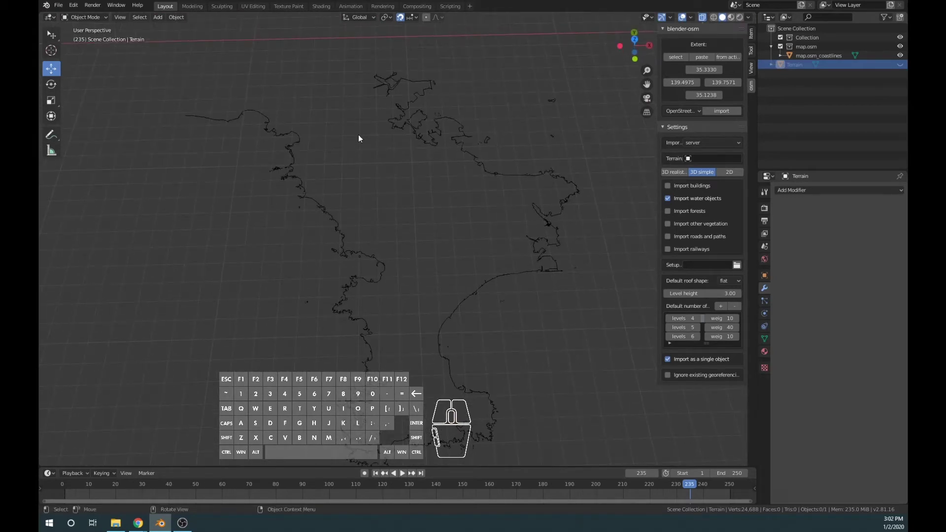
key("KP_7")
left_click(120, 18)
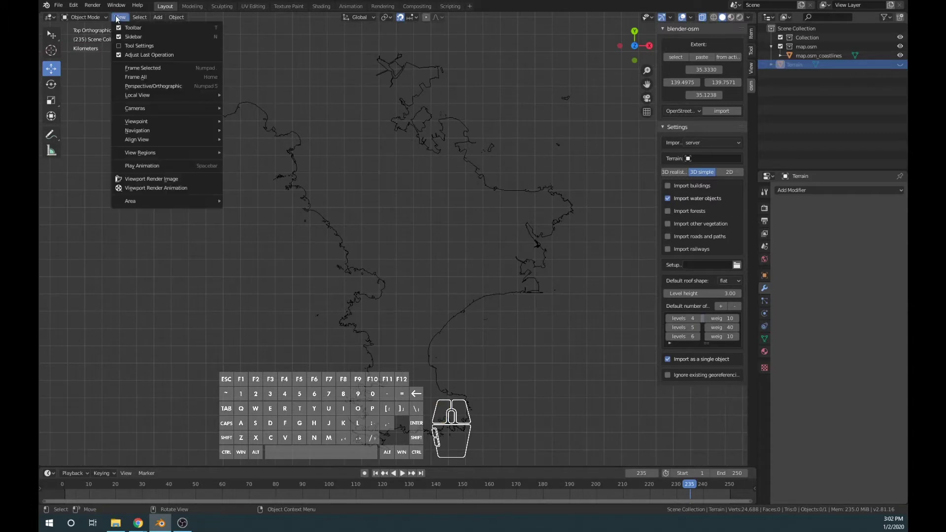
mouse_move(150, 121)
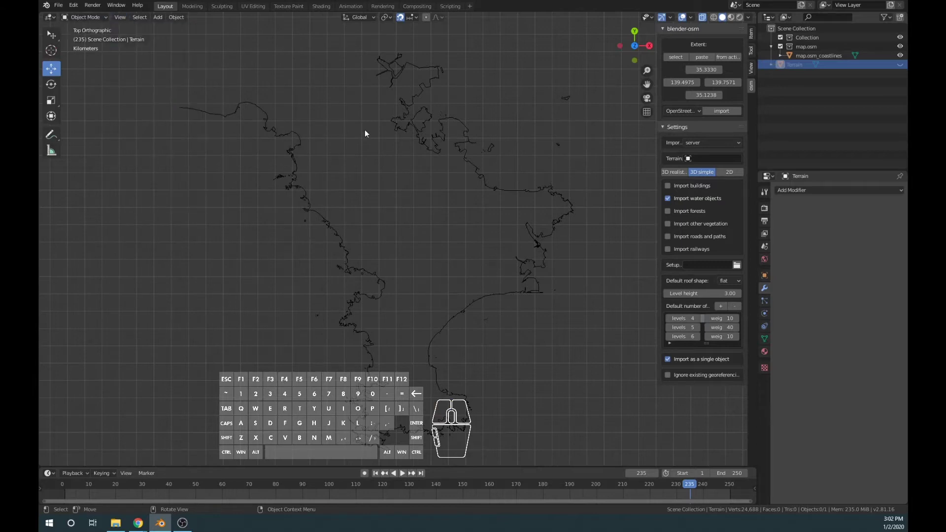
left_click(299, 141)
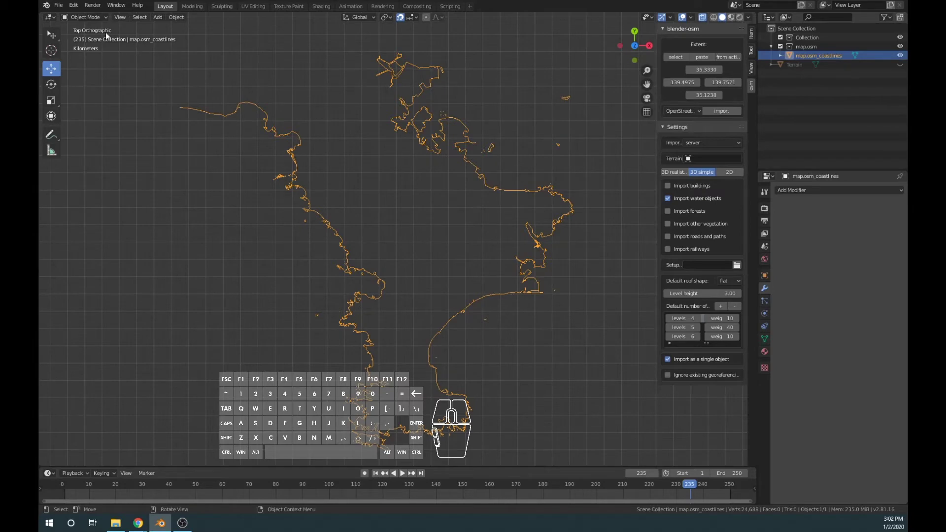
- Enter Edit Mode on the coastlines mesh and select the end vertex of the western coastline's northwest tip
left_click(81, 17)
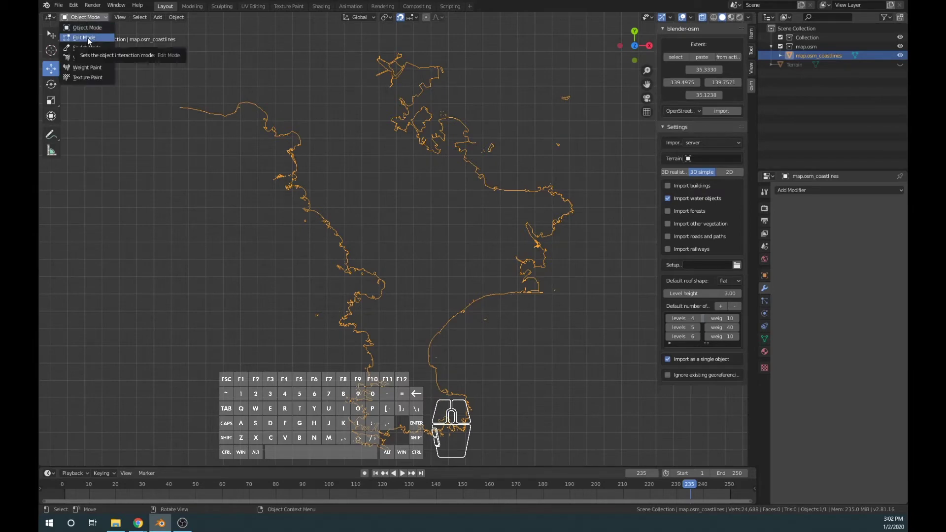
left_click(87, 37)
scroll(377, 175, "up", 4)
scroll(378, 175, "up", 5)
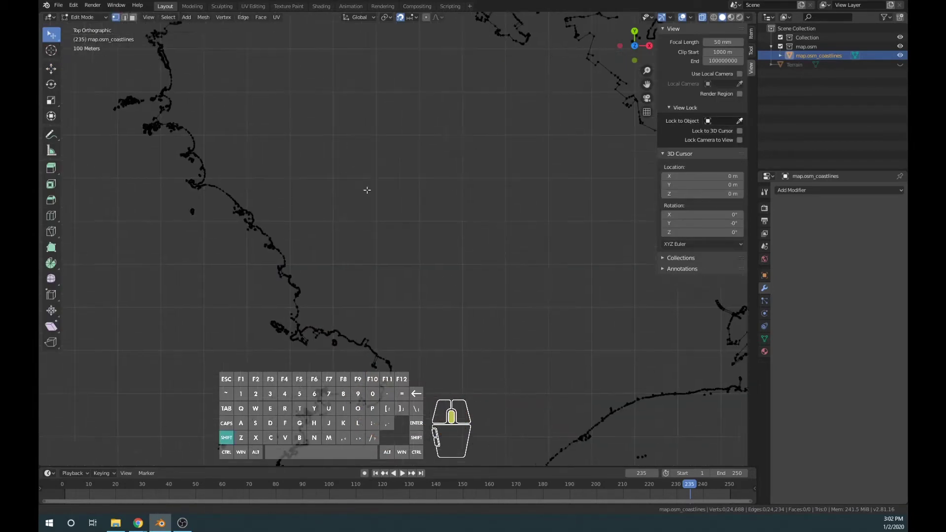
scroll(214, 174, "down", 8)
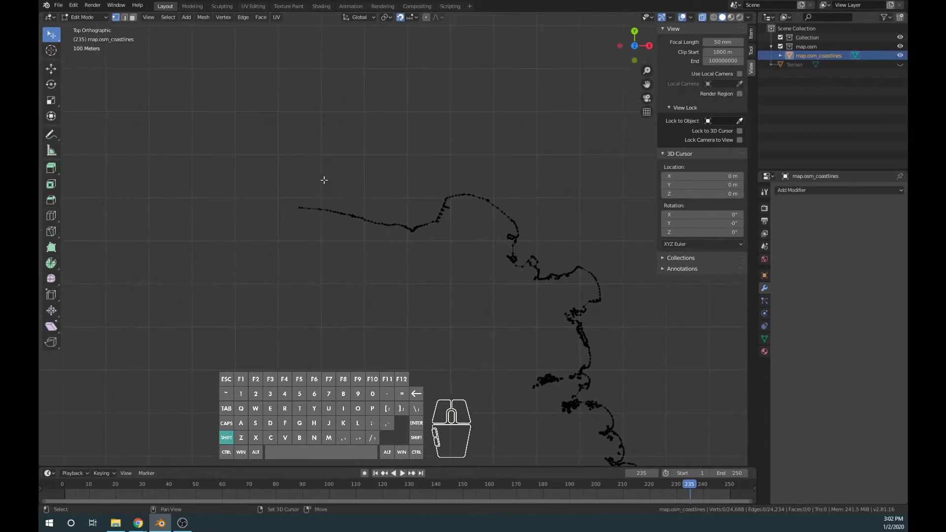
middle_click_drag(471, 266, 348, 205, "shift")
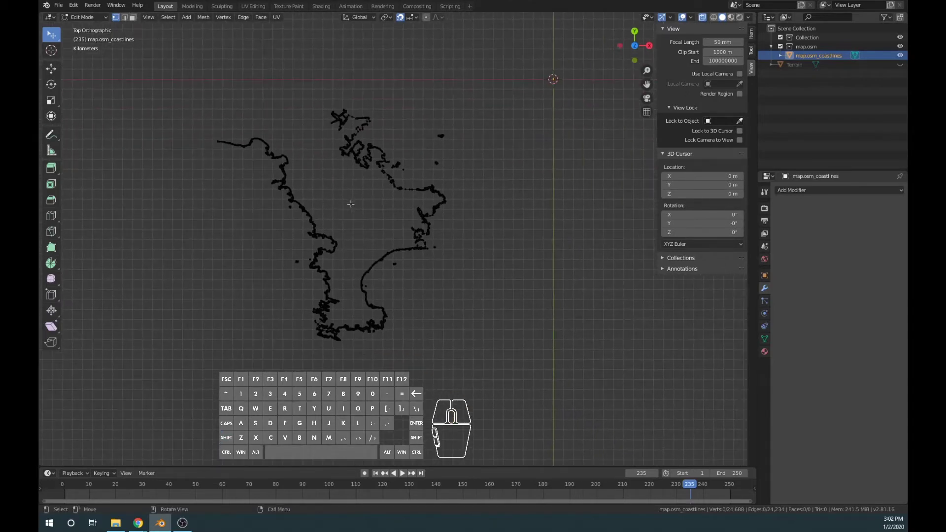
scroll(302, 169, "up", 3)
middle_click_drag(301, 168, 426, 231, "shift")
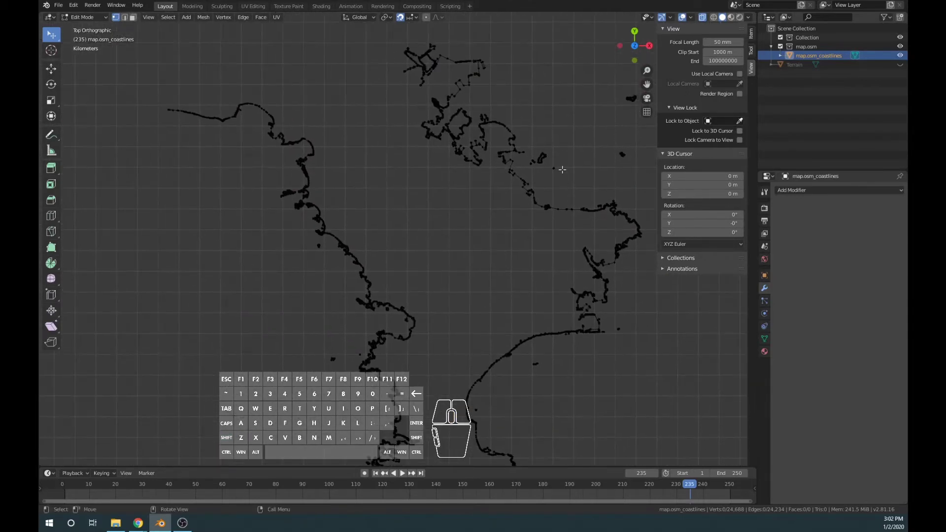
left_click(163, 111)
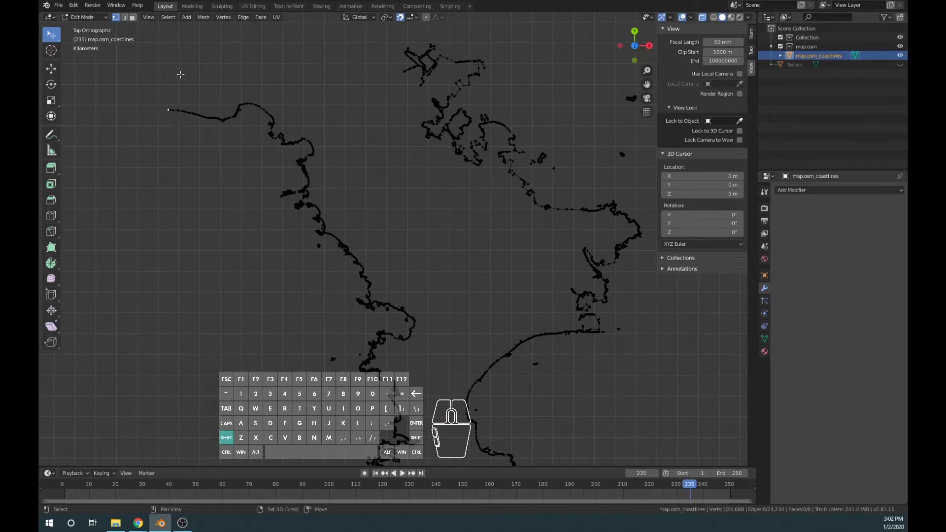
- Examine the selected end vertex up close and the western coastline running east from it
middle_click_drag(176, 77, 208, 154, "shift")
scroll(213, 160, "up", 9)
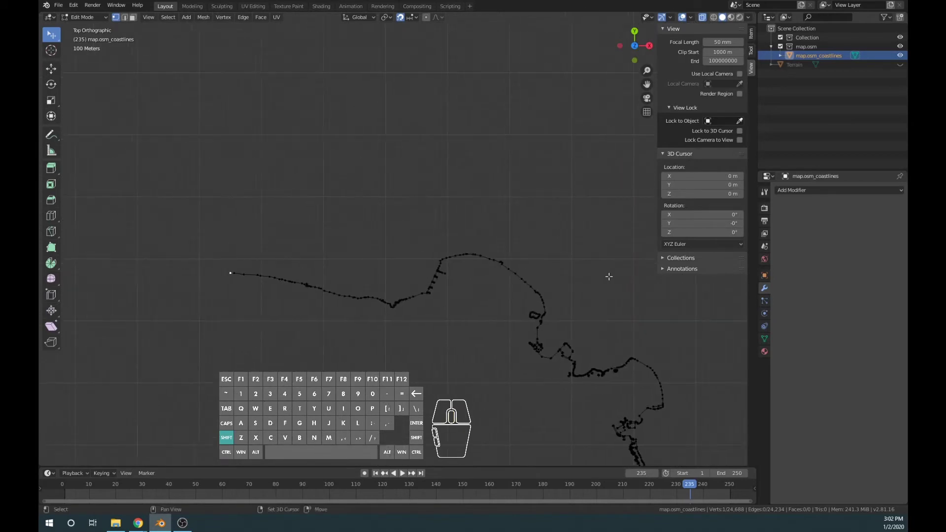
middle_click_drag(301, 248, 337, 302, "shift")
scroll(338, 302, "up", 4)
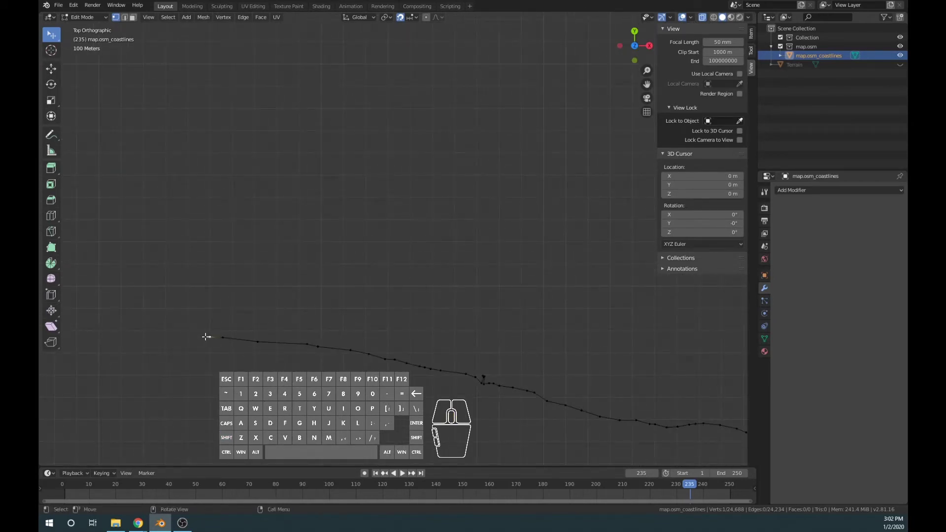
scroll(219, 336, "down", 2)
scroll(220, 336, "down", 2)
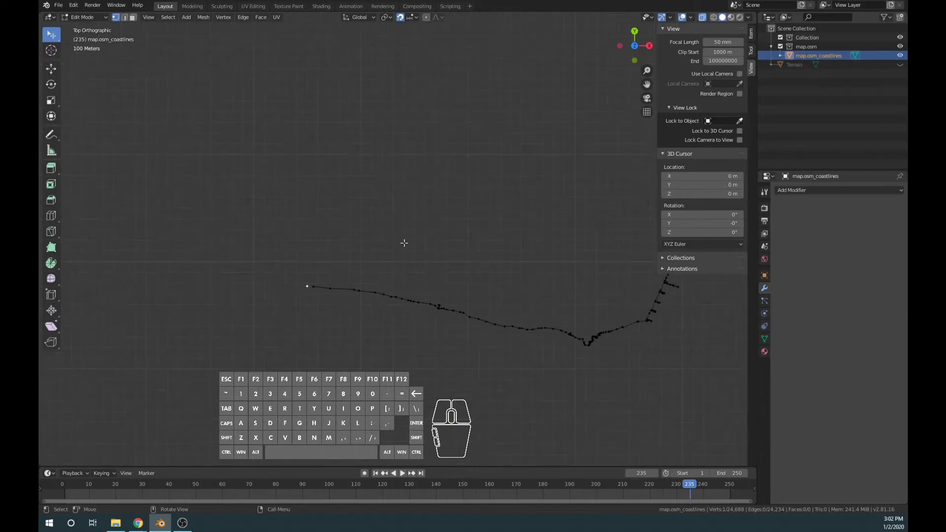
scroll(403, 242, "down", 1)
middle_click_drag(468, 228, 288, 254, "shift")
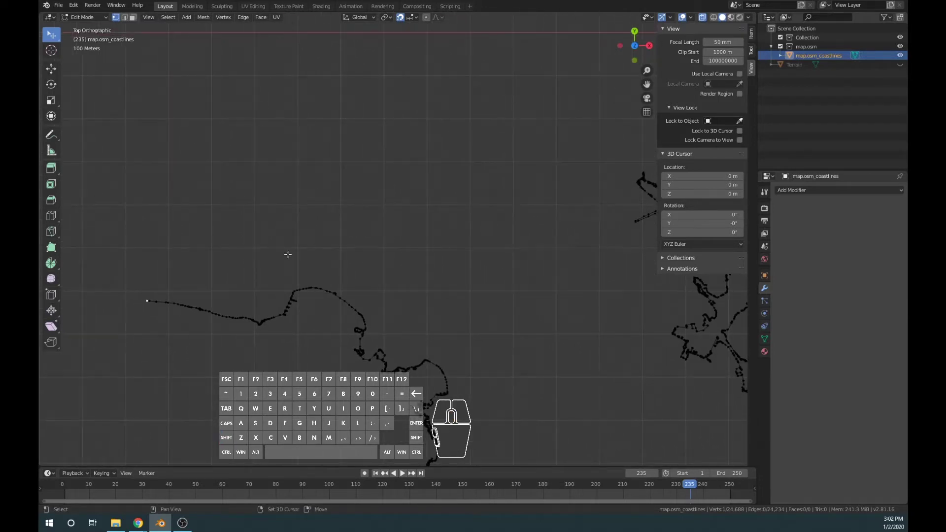
- Extrude the selected end vertex of the western coastline 4000 m along Y
scroll(288, 255, "down", 3)
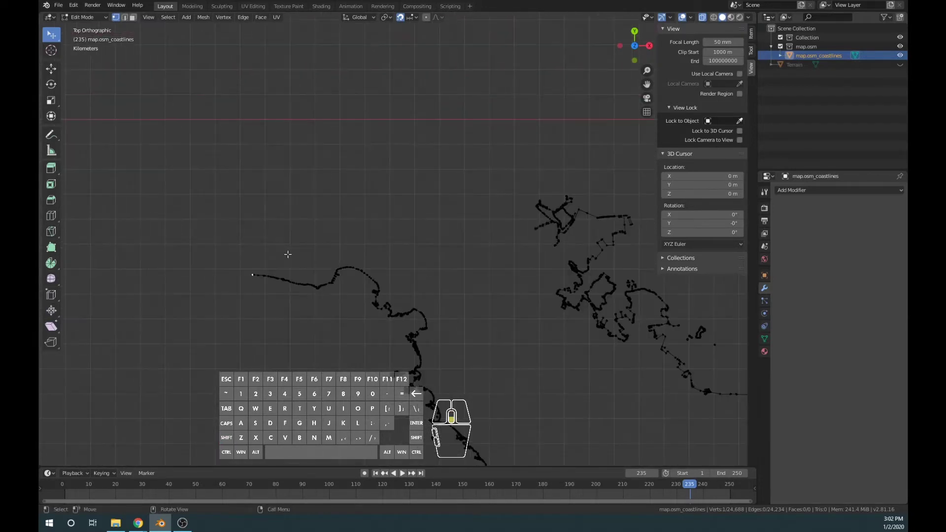
left_click(400, 18)
key("e")
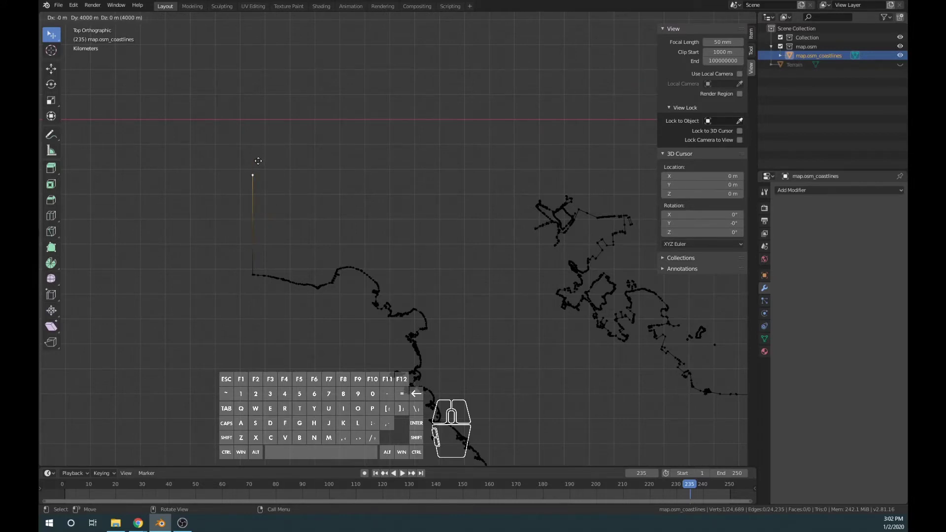
left_click(259, 175)
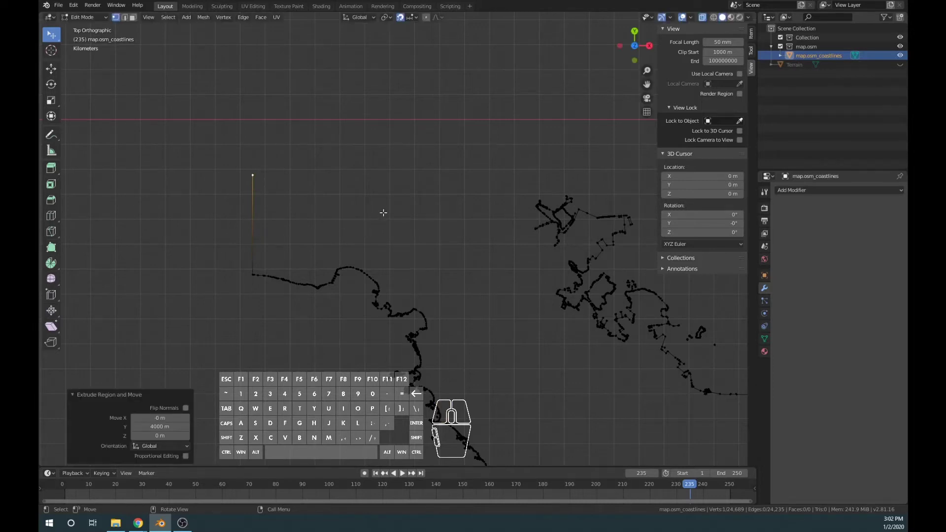
- Select the northeastern coastline's open end vertex together with the extruded vertex and join them with an edge
middle_click_drag(382, 211, 359, 222, "shift")
scroll(498, 194, "up", 2)
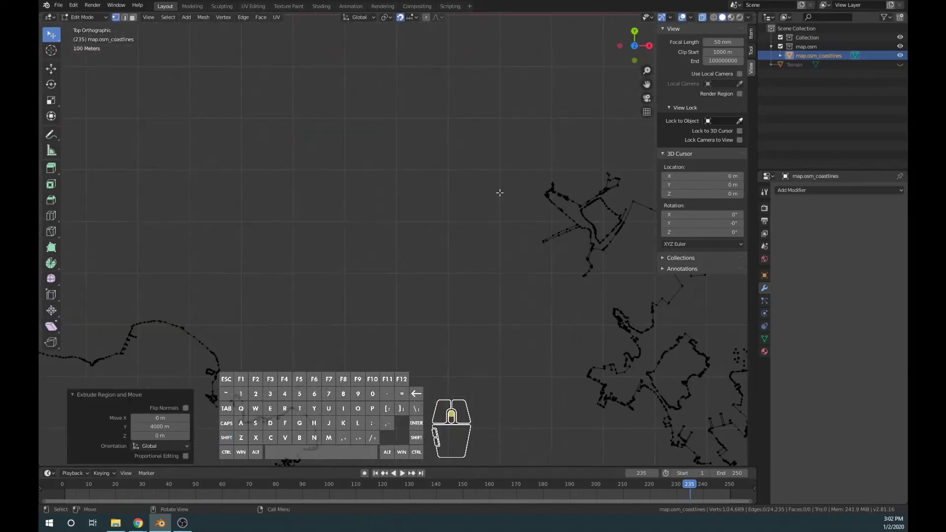
scroll(295, 232, "down", 1)
scroll(496, 194, "up", 2)
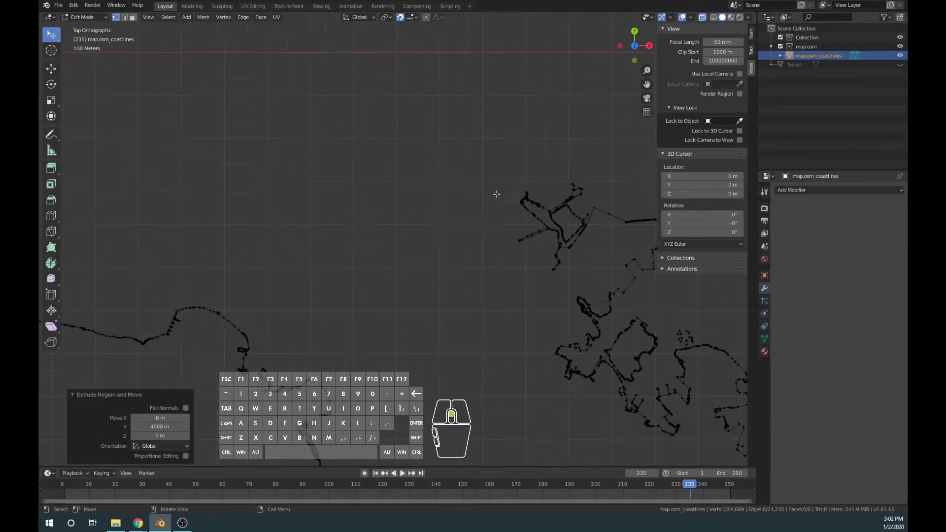
middle_click_drag(496, 194, 358, 247, "shift")
scroll(456, 239, "up", 2)
scroll(483, 255, "up", 1)
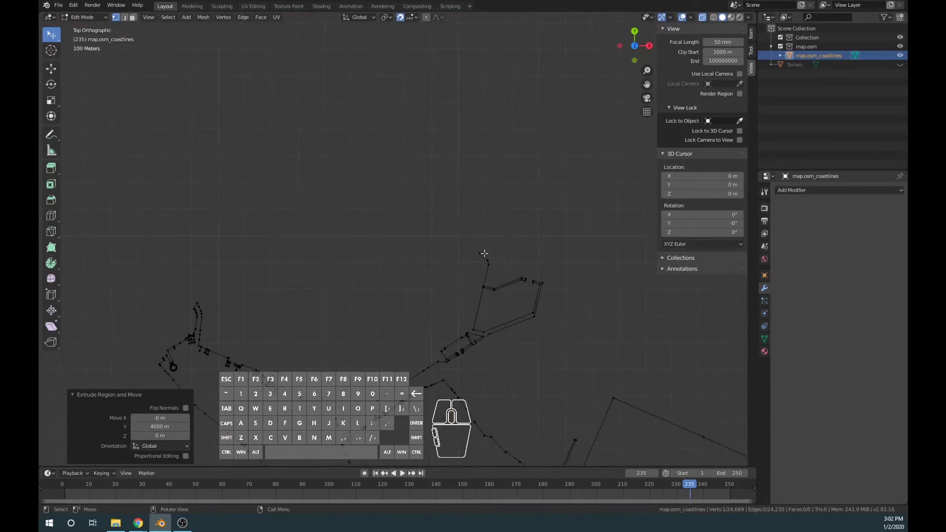
scroll(428, 281, "down", 1)
middle_click_drag(428, 282, 555, 247, "shift")
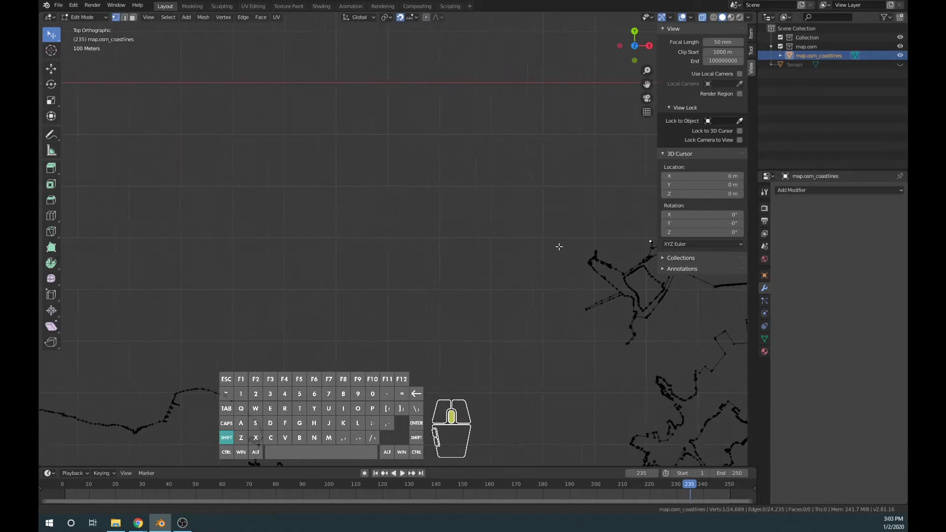
scroll(358, 246, "down", 2)
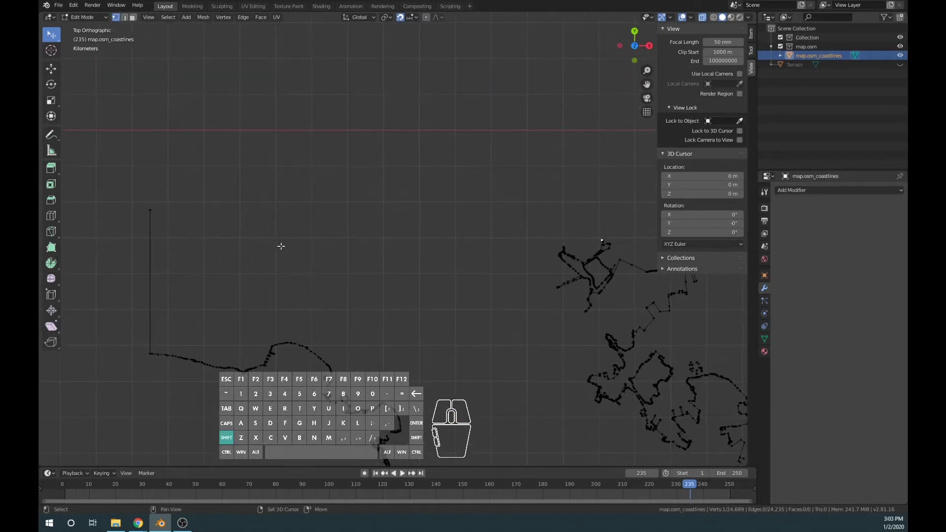
left_click(149, 209, "shift")
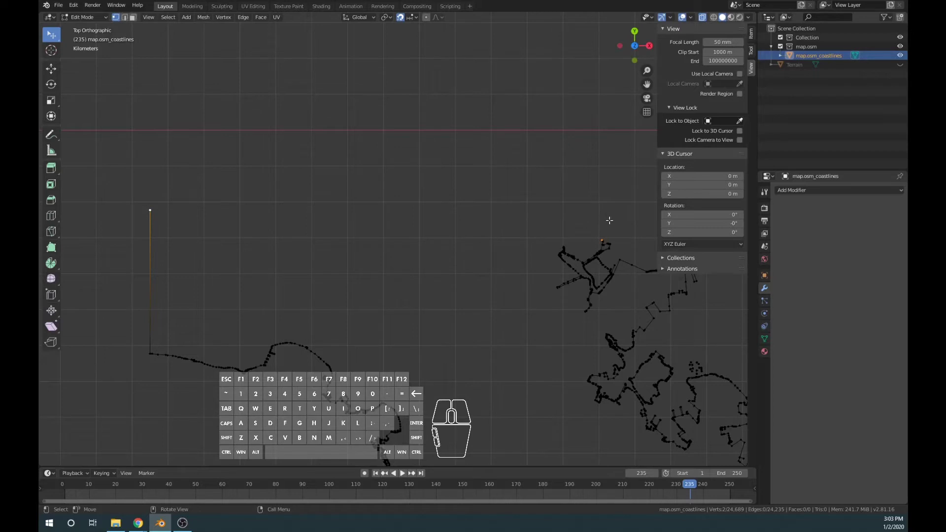
key("f")
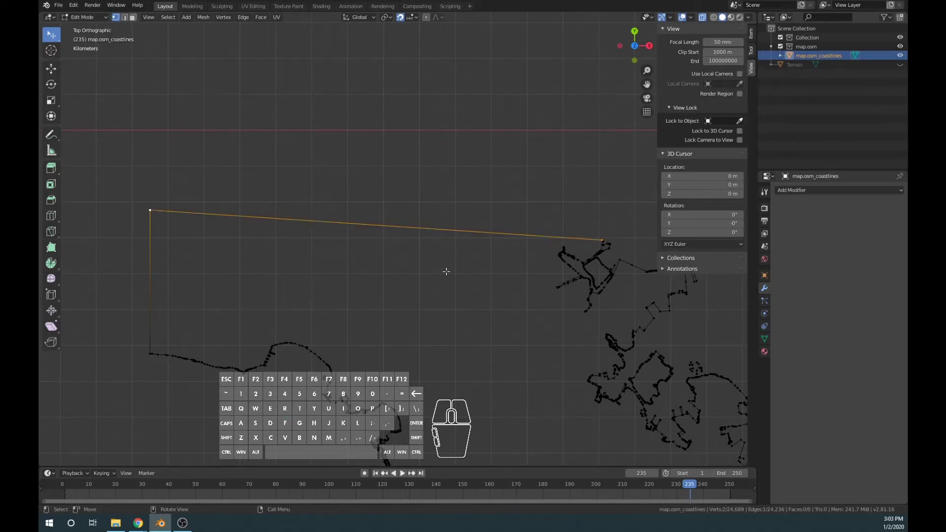
- Select all geometry linked to a vertex on the curved western coastline and centre the view on it
scroll(444, 270, "down", 4)
scroll(443, 271, "up", 4)
scroll(554, 268, "down", 2)
scroll(509, 306, "up", 4)
middle_click_drag(445, 354, 427, 125, "shift")
left_click(412, 230)
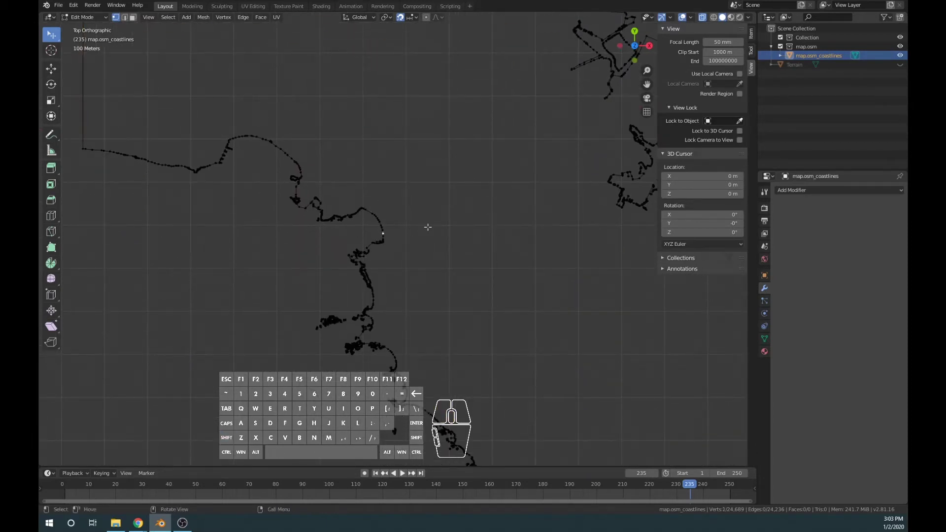
key("ctrl")
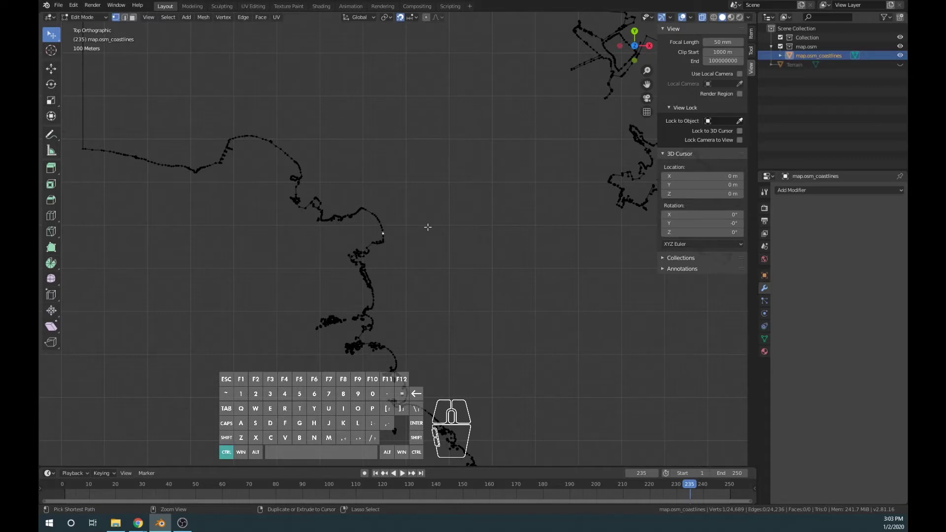
key("ctrl+l")
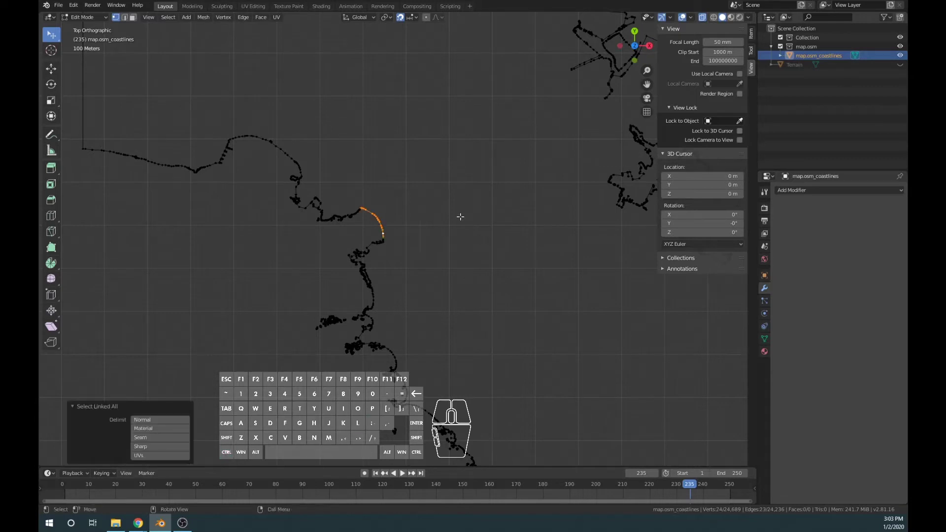
key("KP_Decimal")
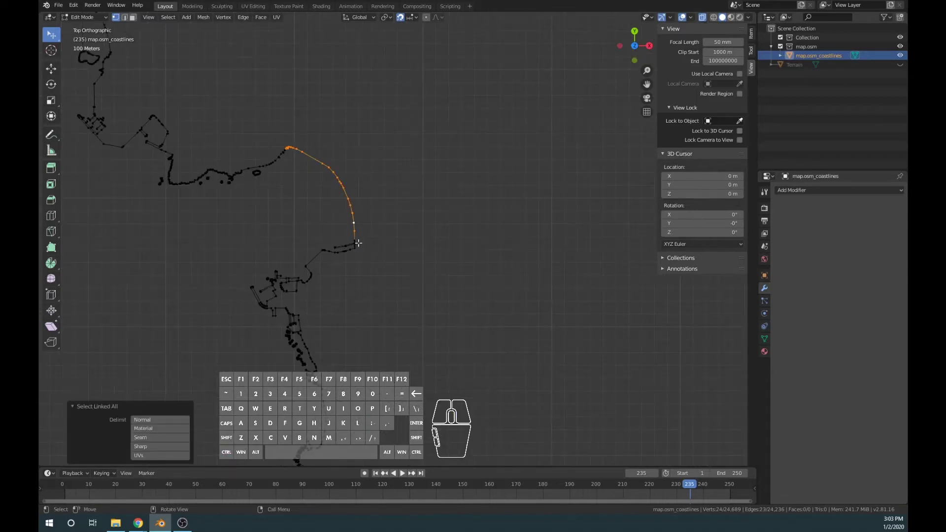
- Examine how far the linked selection extends along the western coastline compared with the whole outline
scroll(322, 169, "up", 4)
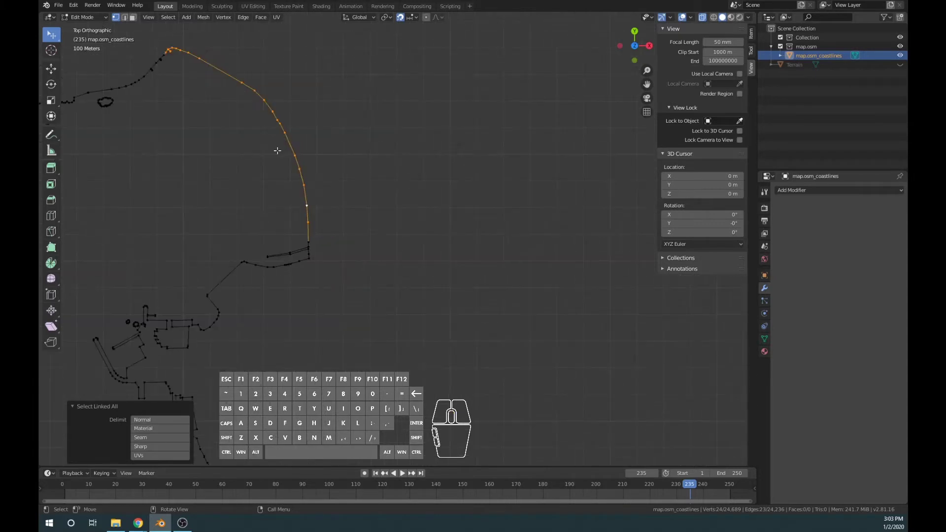
scroll(426, 259, "down", 7)
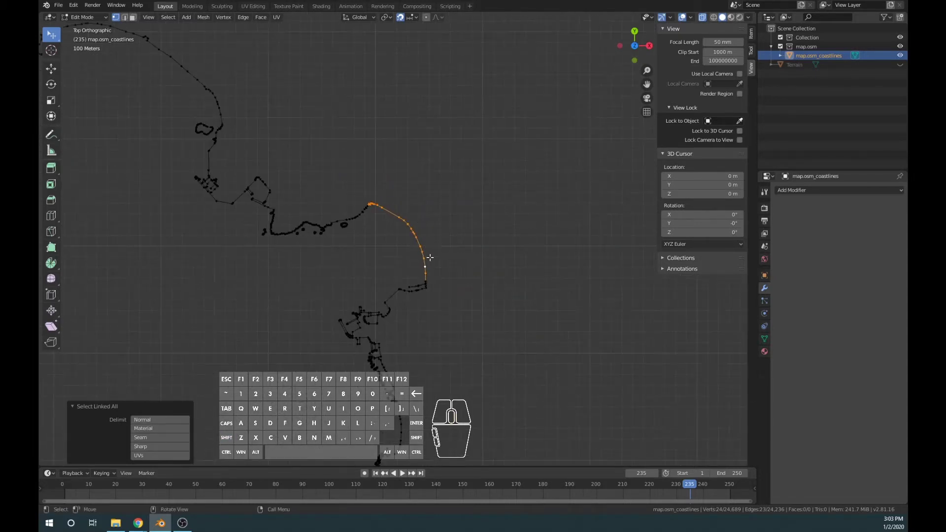
scroll(375, 224, "down", 5)
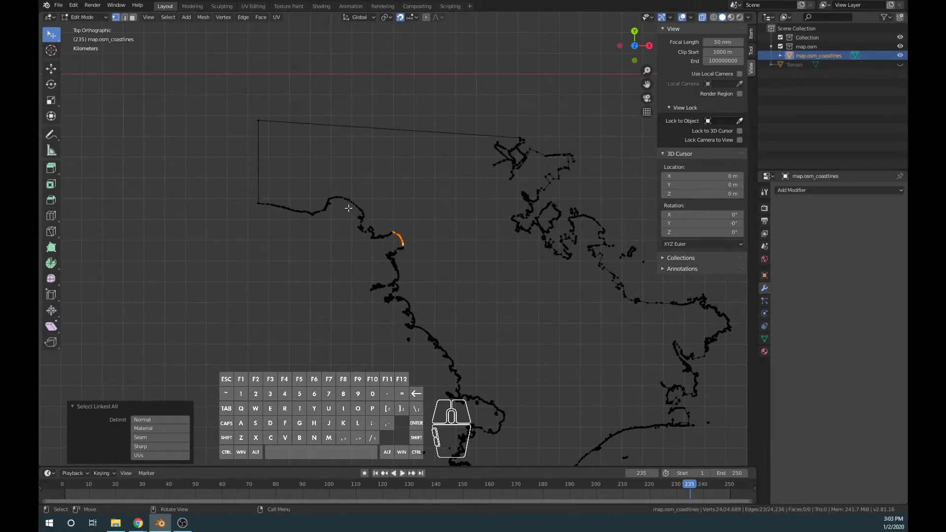
scroll(397, 275, "up", 8)
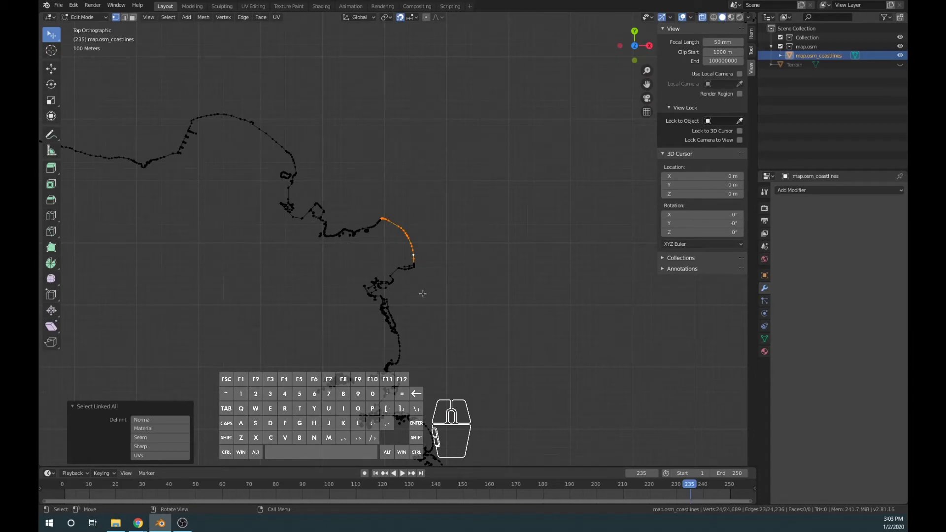
scroll(499, 292, "down", 4)
scroll(498, 292, "down", 4)
scroll(507, 285, "down", 2)
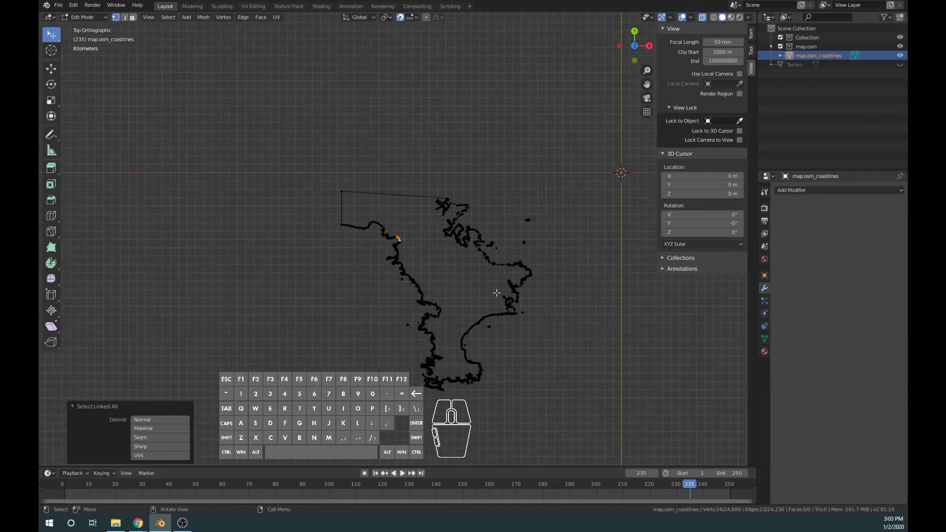
scroll(498, 291, "up", 2)
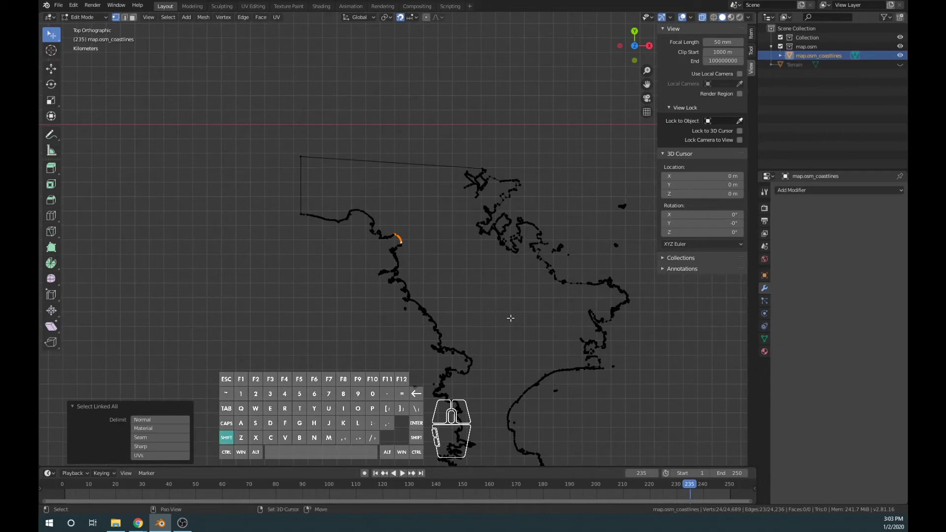
- Select the entire coastline mesh and merge its vertices by distance, using a merge distance of 0.01 m
middle_click_drag(502, 315, 459, 257, "shift")
key("a")
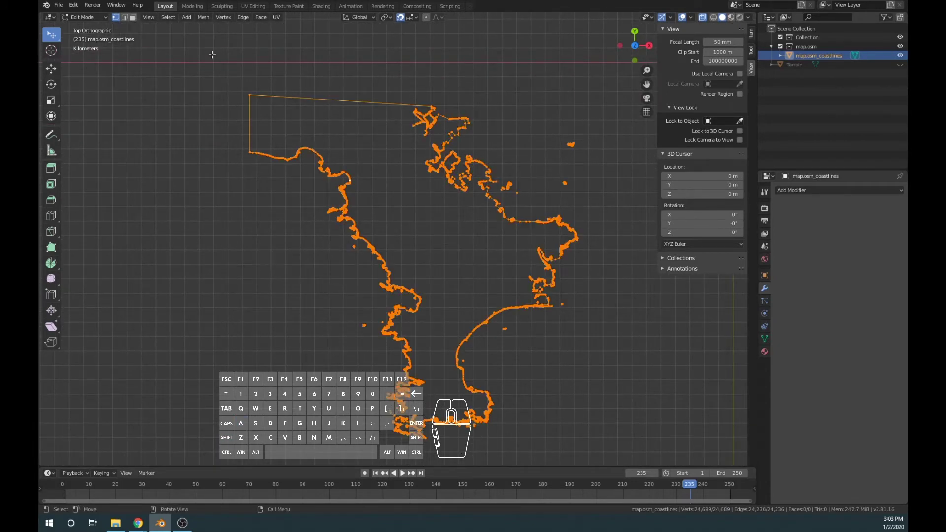
left_click(174, 17)
left_click(208, 19)
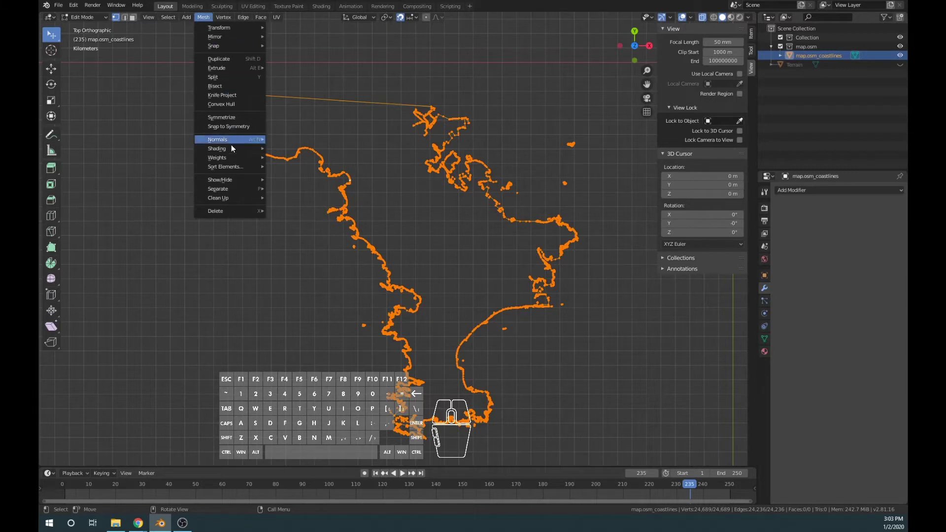
mouse_move(227, 199)
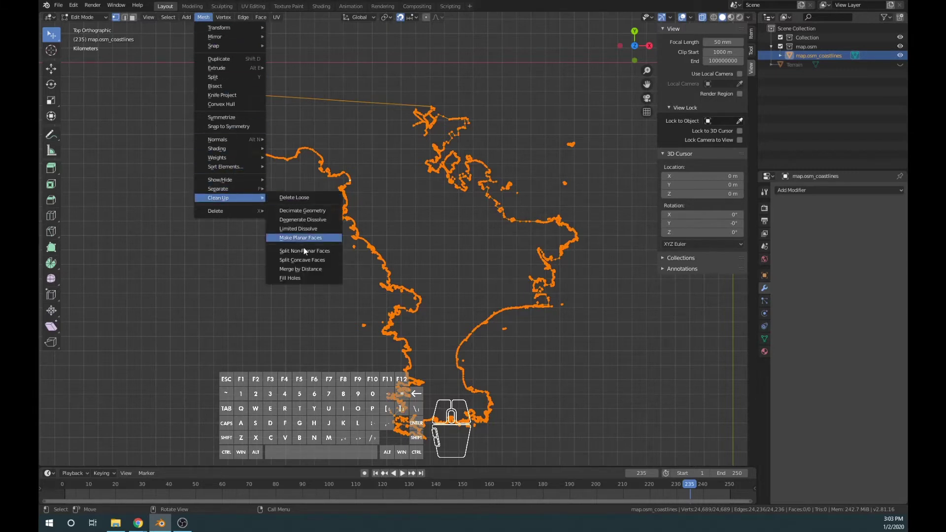
left_click(292, 268)
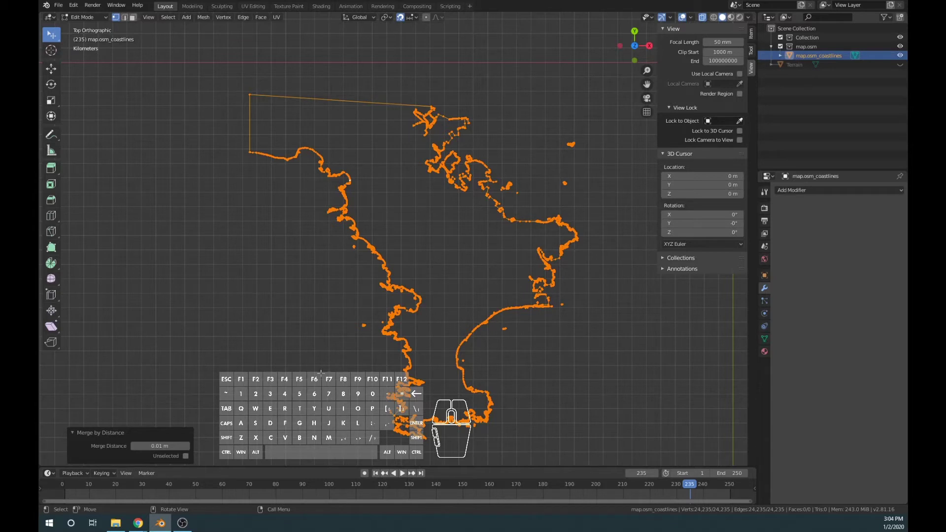
left_click(160, 446)
- Clear the selection and select everything linked to a western coastline vertex to check the outline's continuity
scroll(443, 266, "up", 4)
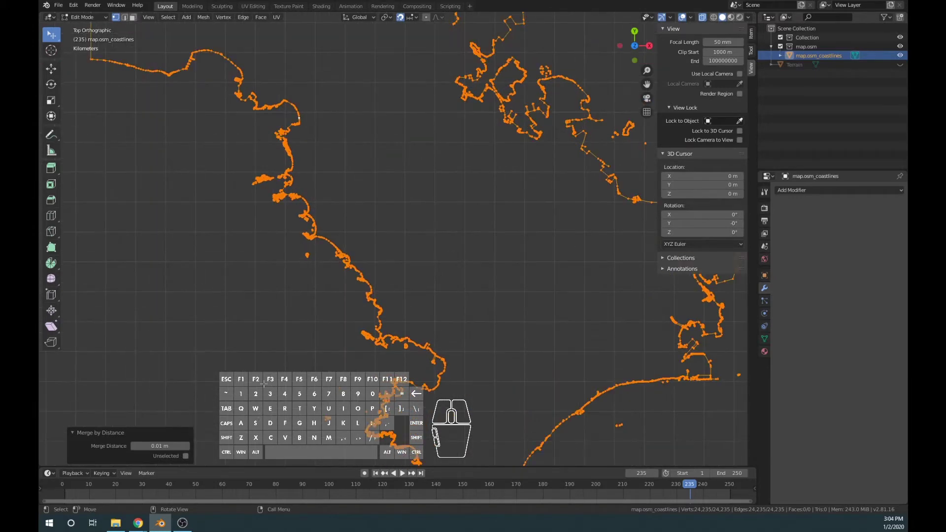
key("alt+a")
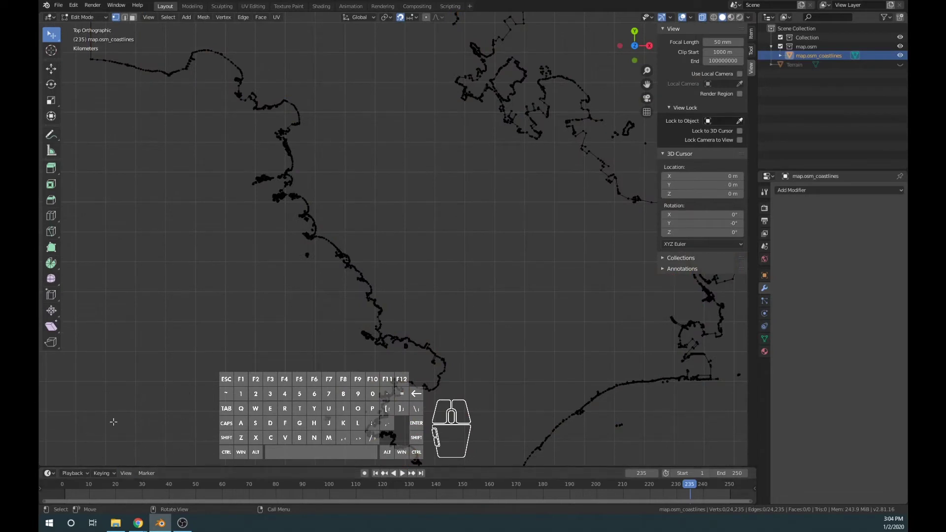
scroll(419, 233, "down", 2)
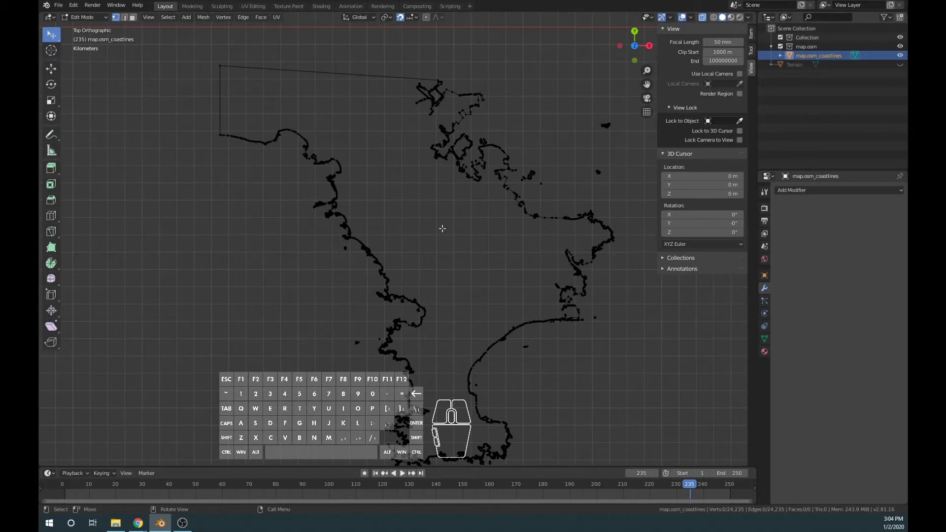
key("a")
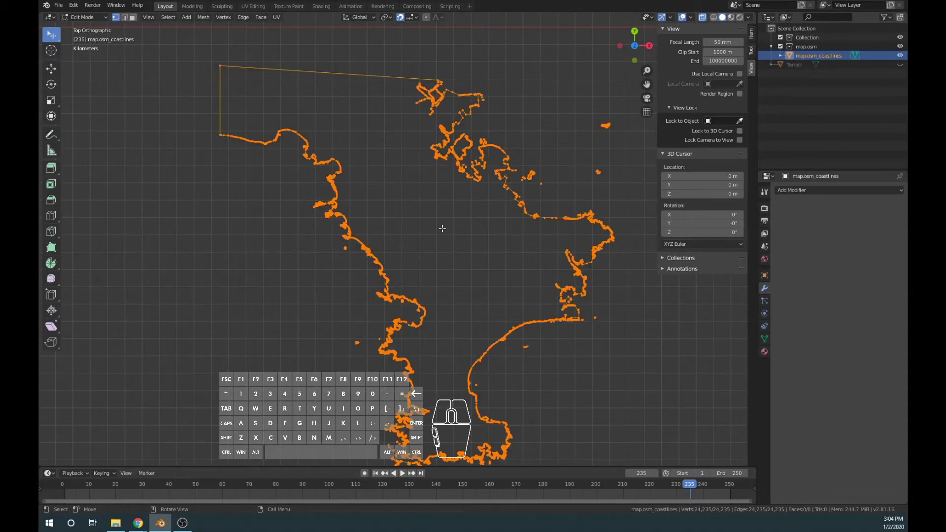
scroll(384, 231, "up", 2)
left_click(369, 242)
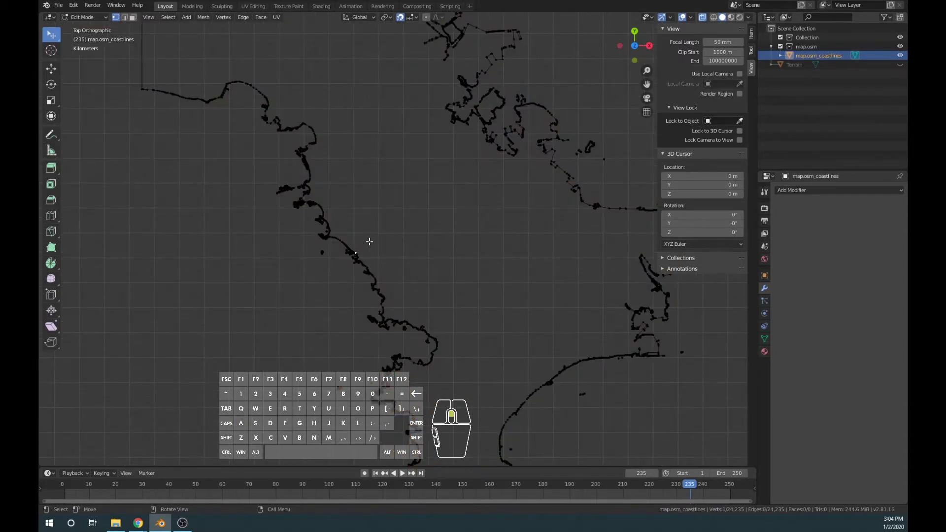
scroll(320, 258, "up", 2)
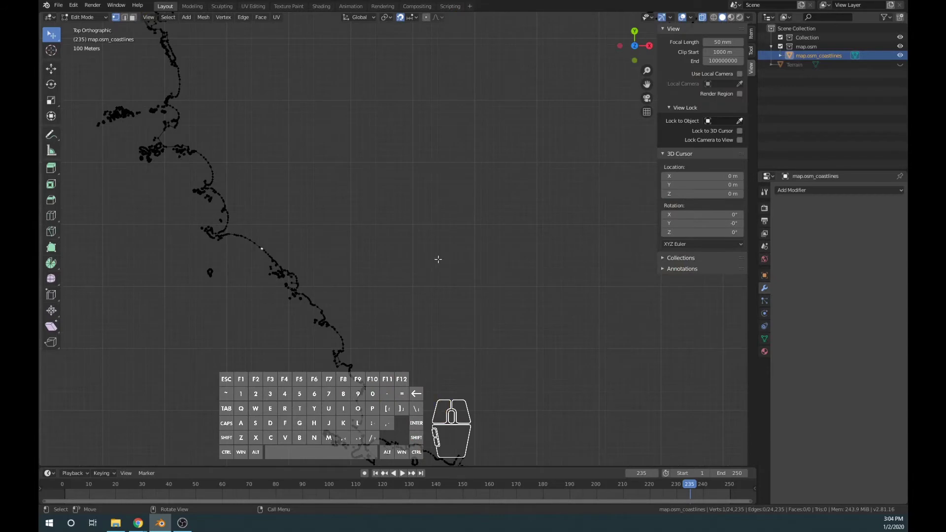
key("ctrl")
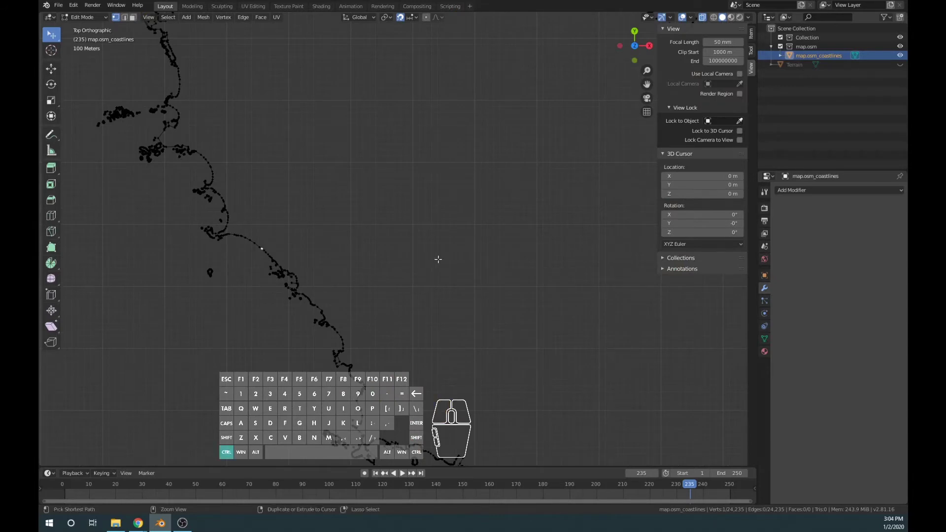
key("ctrl+l")
scroll(438, 259, "down", 5)
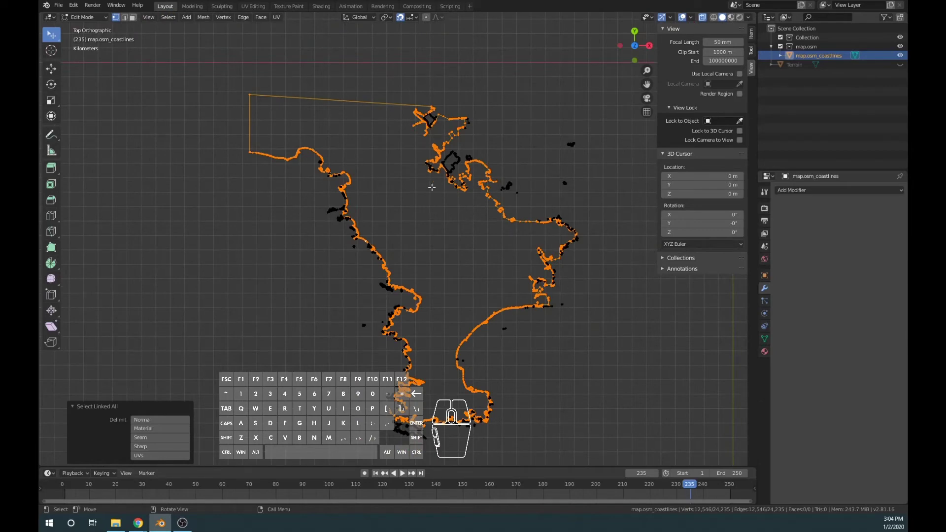
- Select everything linked to a vertex on the island outline among the northeastern harbour inlets to check whether it is separate
scroll(384, 186, "up", 6)
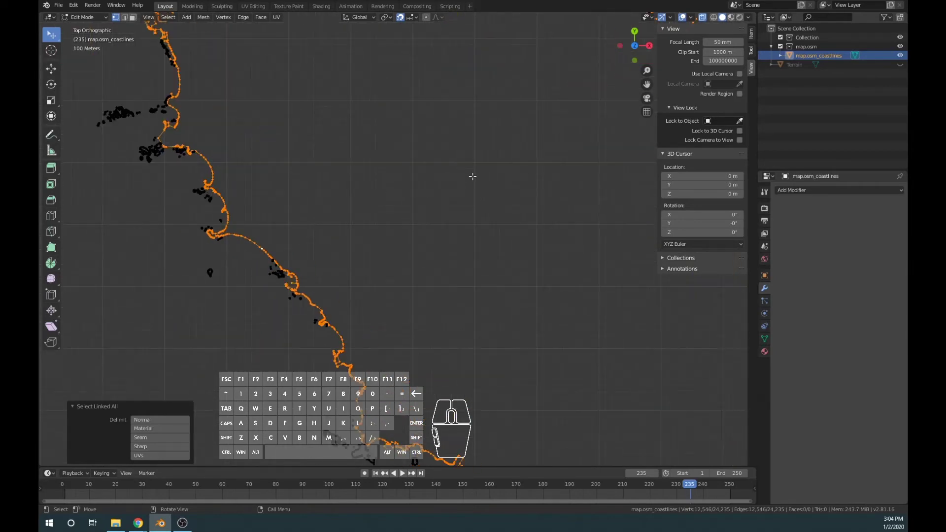
key("shift")
scroll(388, 350, "up", 5)
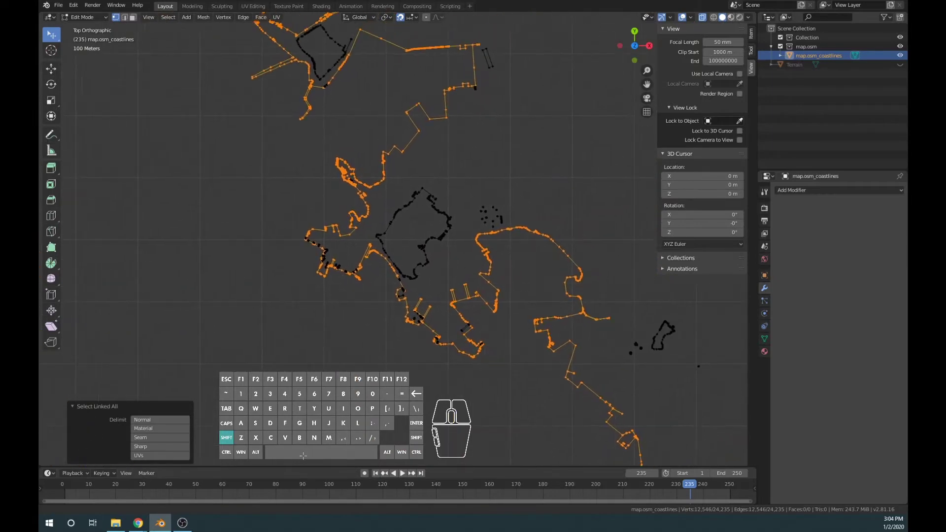
left_click(365, 258)
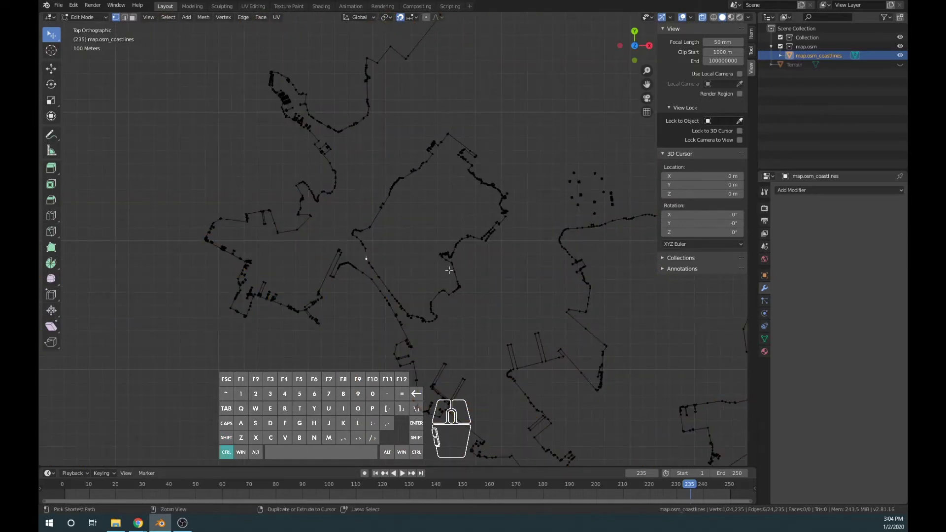
key("ctrl+l")
scroll(449, 270, "down", 3)
scroll(274, 353, "up", 5)
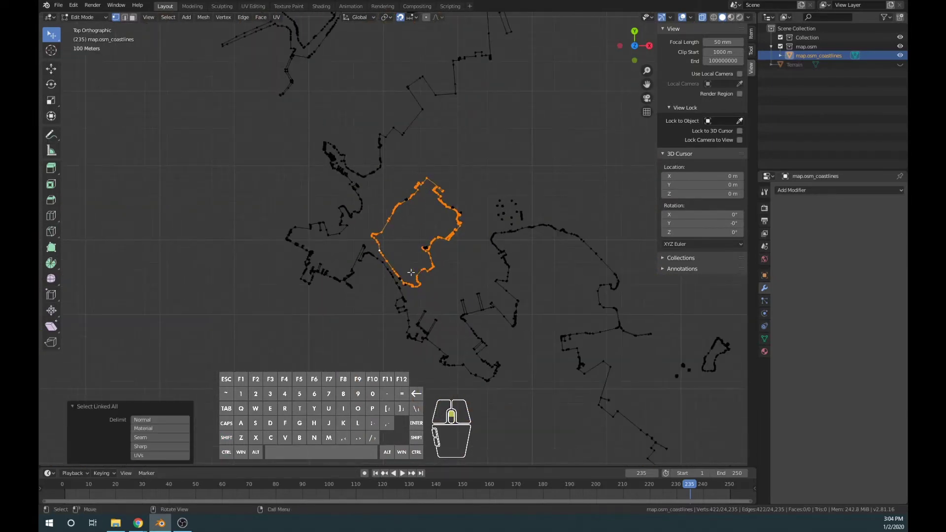
middle_click_drag(274, 352, 314, 344, "shift")
scroll(492, 281, "down", 8)
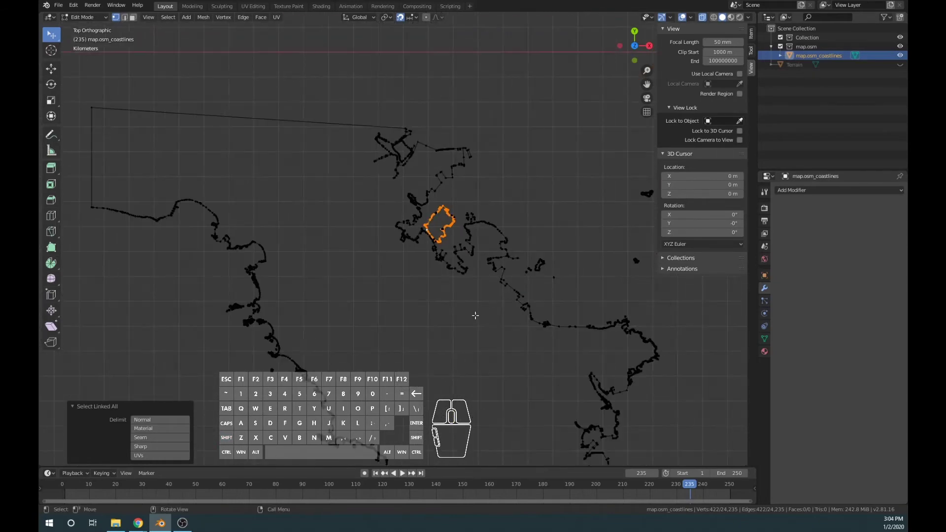
middle_click_drag(401, 321, 498, 264, "shift")
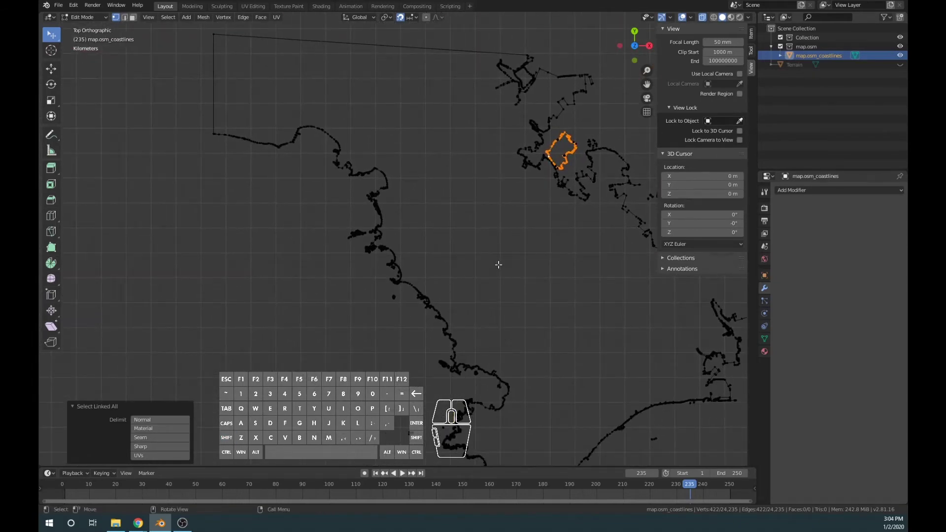
- Select the entire coastline mesh and fill its closed outlines with faces
key("a")
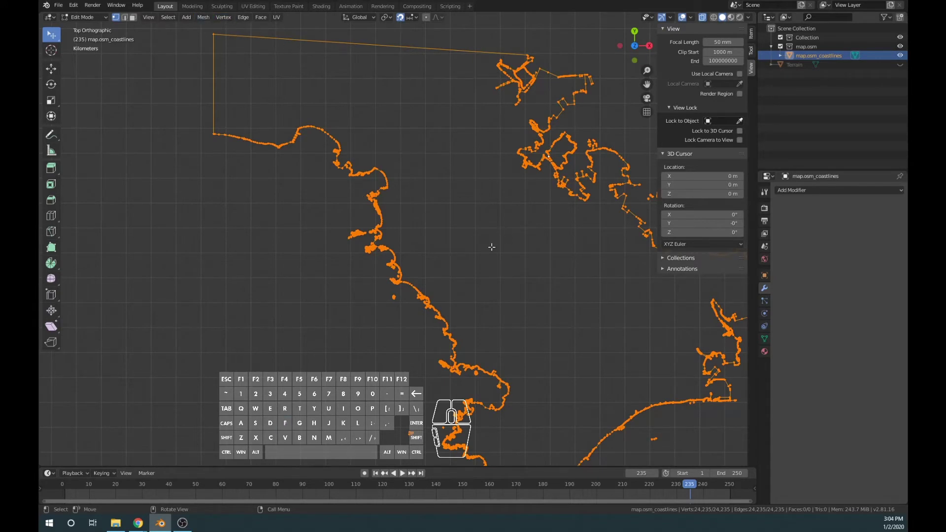
key("f")
scroll(541, 271, "down", 3)
scroll(536, 268, "up", 1)
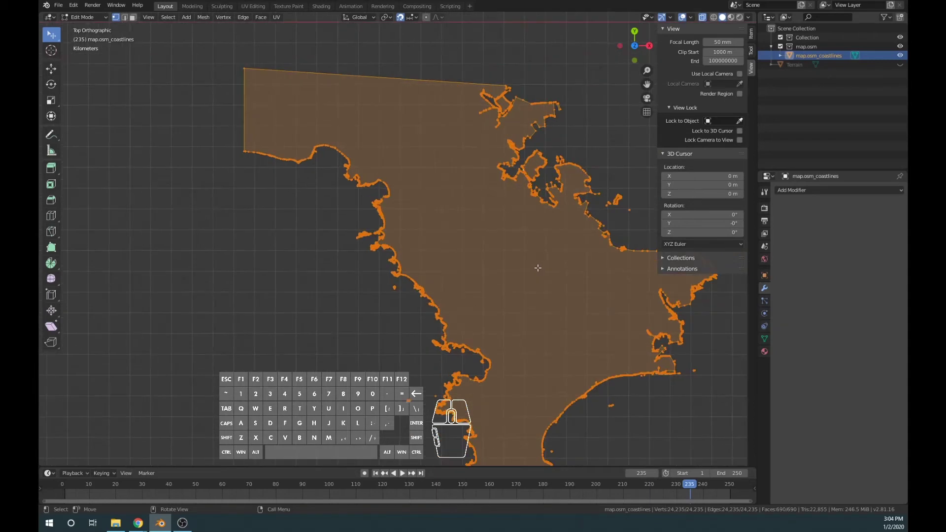
middle_click_drag(555, 268, 482, 185, "shift")
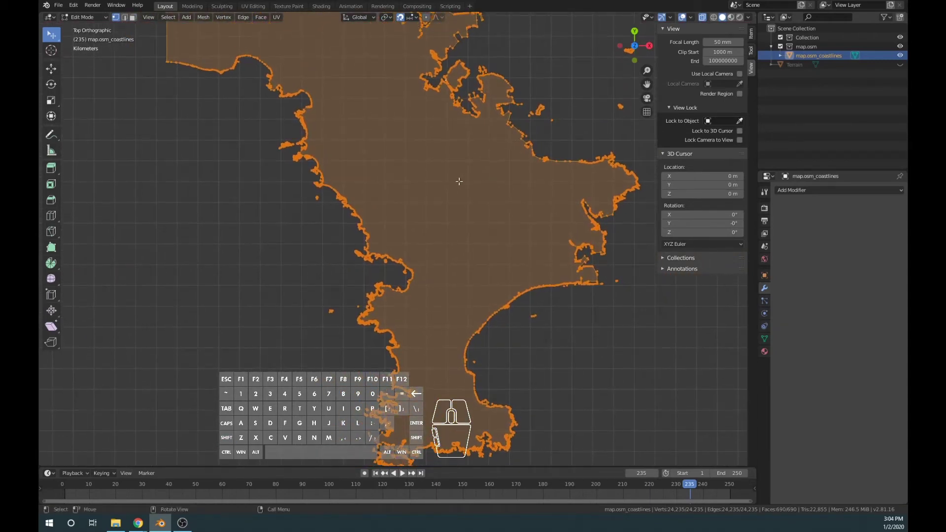
- Clean up the filled coastline mesh with Degenerate Dissolve, using a merge distance of 10 m
left_click(204, 17)
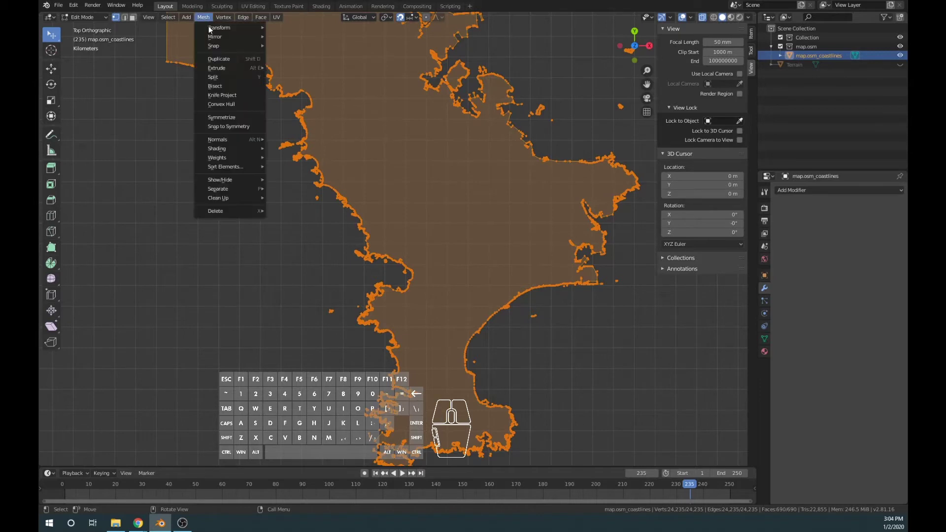
mouse_move(238, 198)
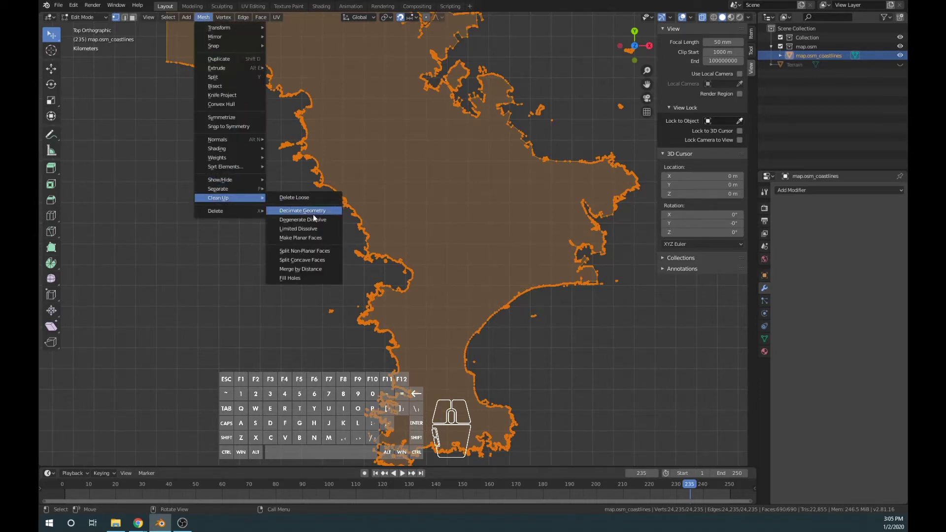
left_click(303, 220)
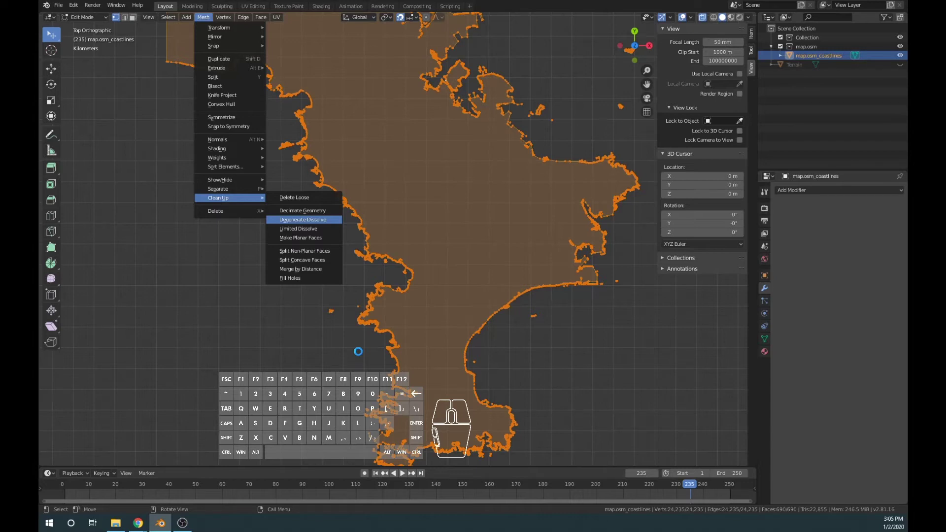
key("Return")
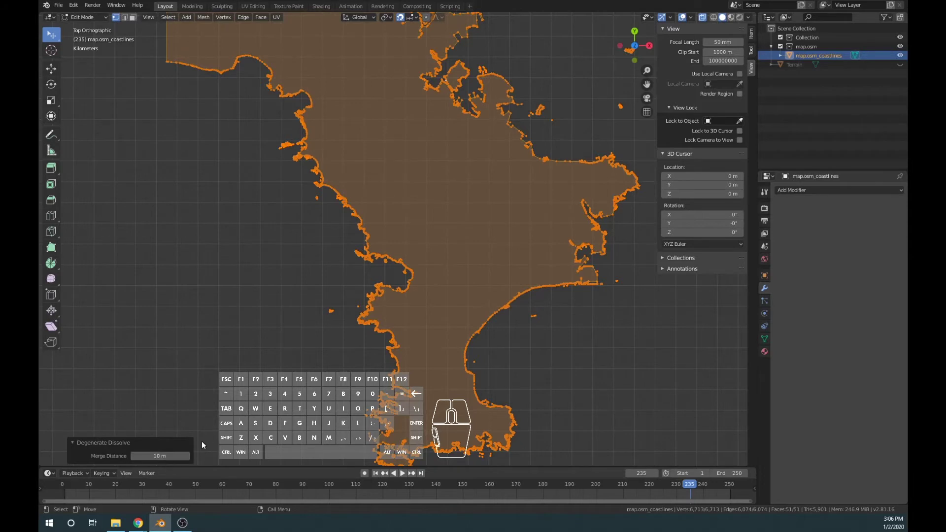
- Examine the simplified western coastline up close, checking the bays, piers and small islands for lost detail
scroll(412, 351, "up", 10)
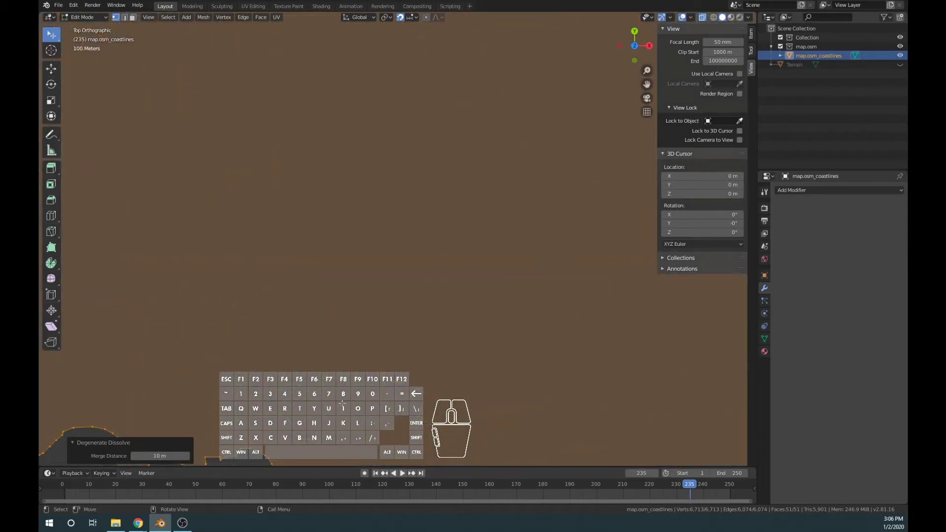
scroll(342, 403, "down", 3)
scroll(293, 391, "up", 1)
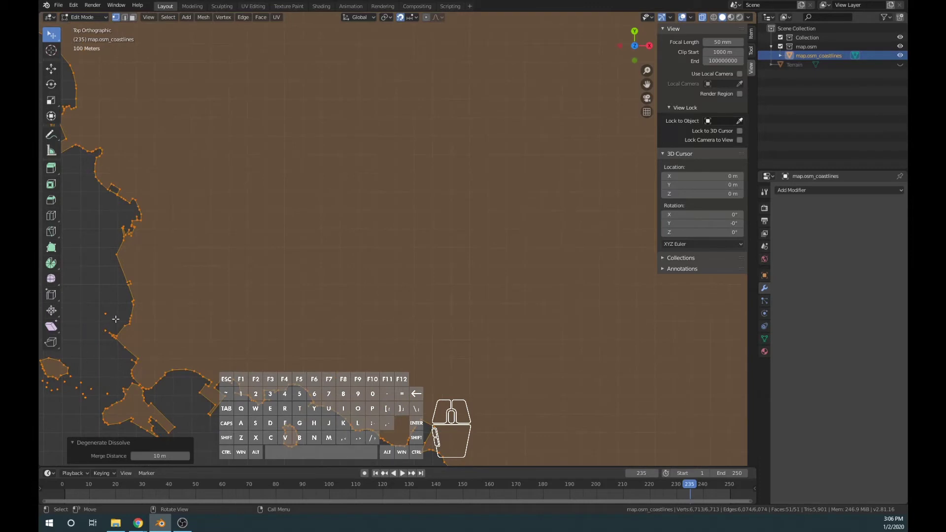
middle_click_drag(116, 320, 183, 285, "shift")
middle_click_drag(218, 319, 263, 307, "shift")
scroll(431, 391, "up", 1)
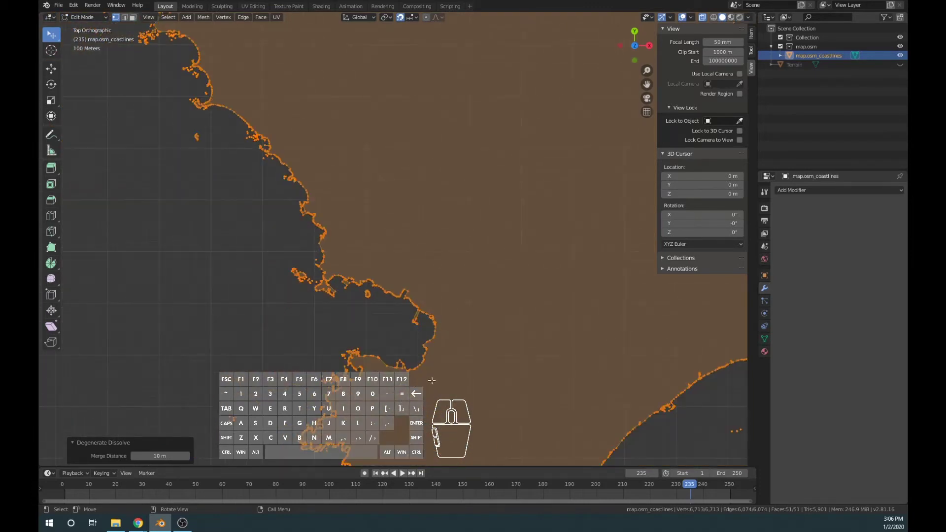
scroll(431, 391, "up", 1)
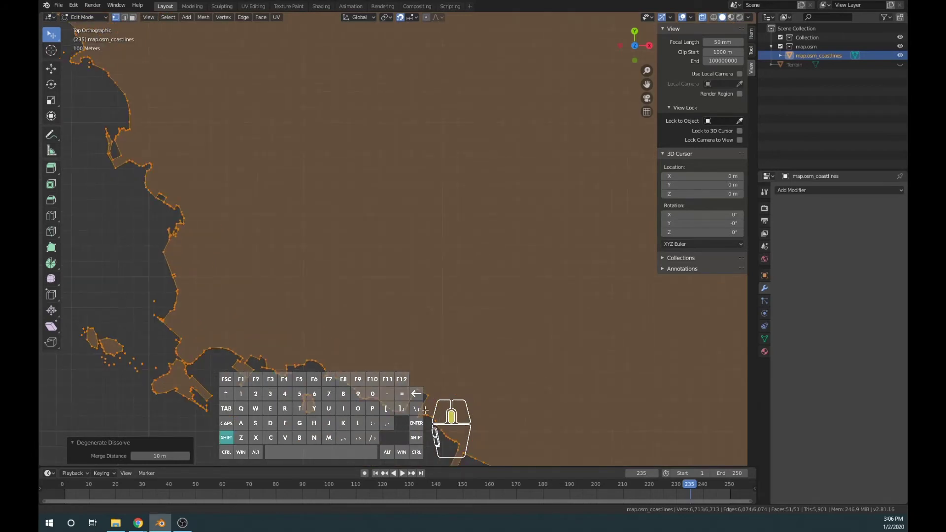
scroll(430, 400, "down", 5, "shift")
scroll(473, 389, "up", 1)
scroll(473, 389, "down", 2)
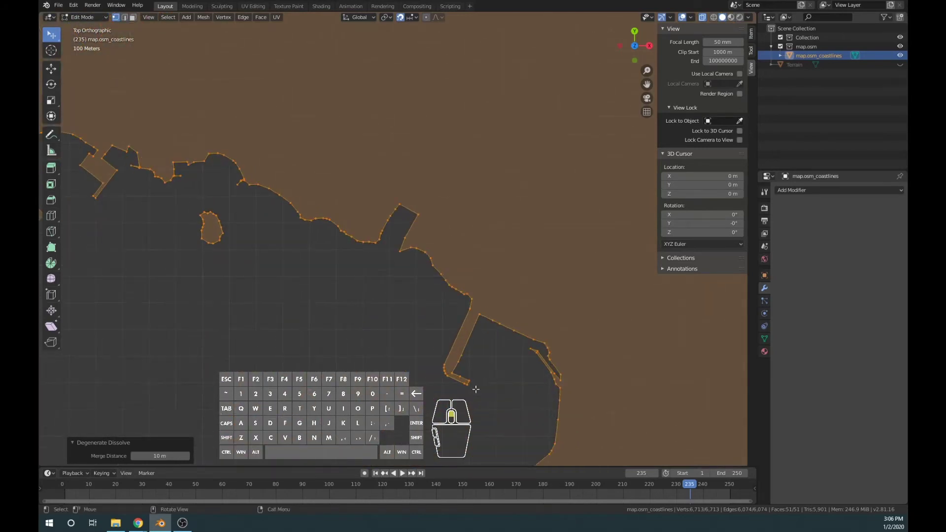
scroll(443, 387, "down", 2)
scroll(413, 384, "up", 3)
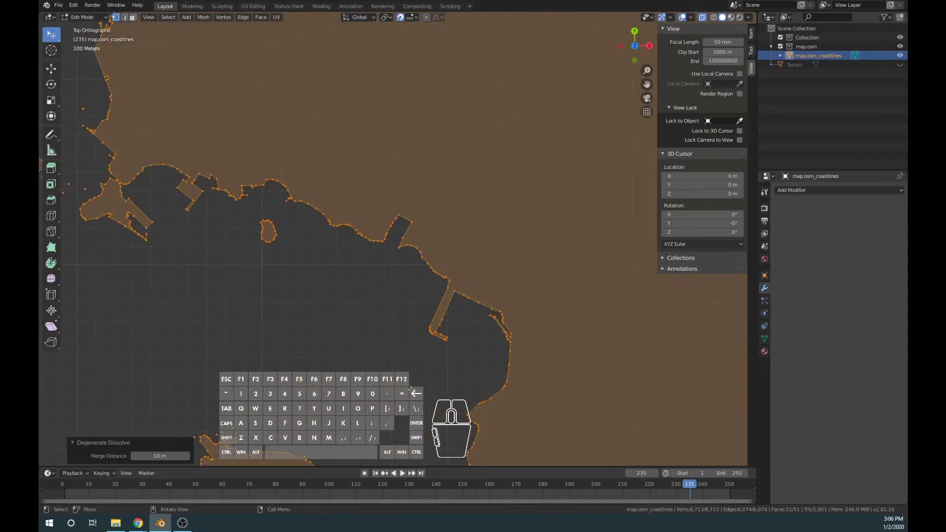
key("shift")
middle_click_drag(327, 408, 499, 305, "shift")
scroll(495, 310, "down", 7)
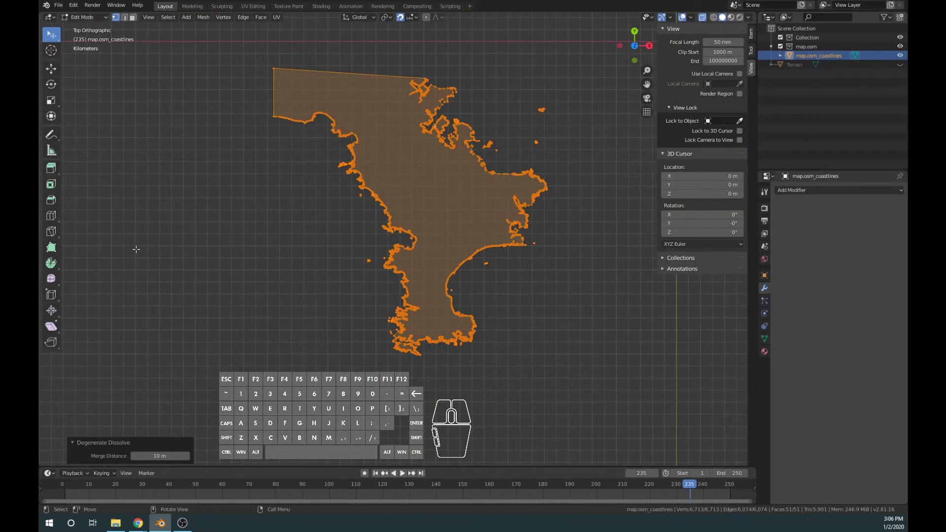
- Delete the loose vertices and edges from the coastline mesh
left_click(206, 20)
mouse_move(208, 197)
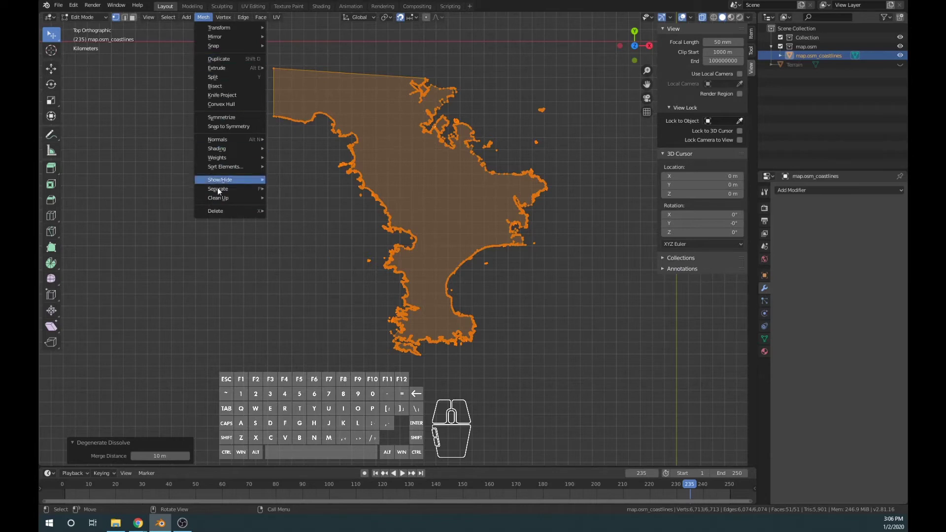
left_click(203, 17)
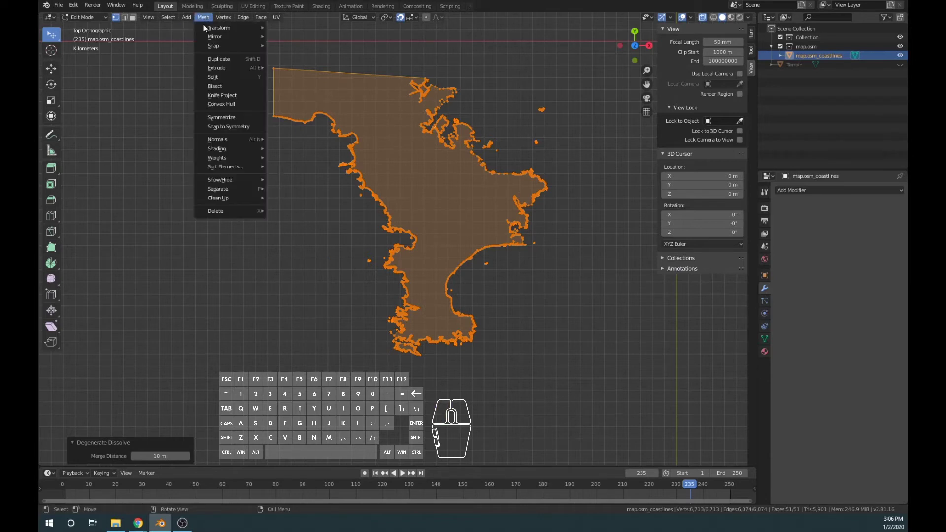
mouse_move(236, 199)
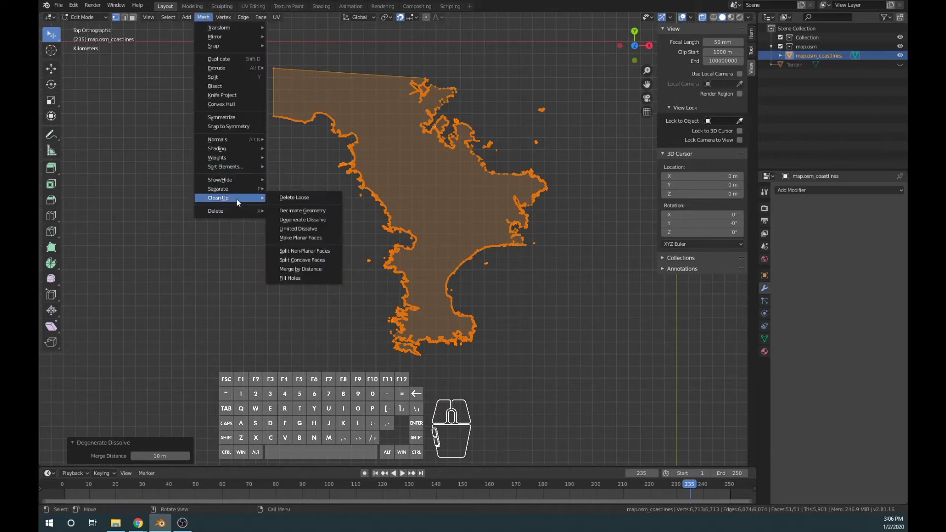
left_click(298, 198)
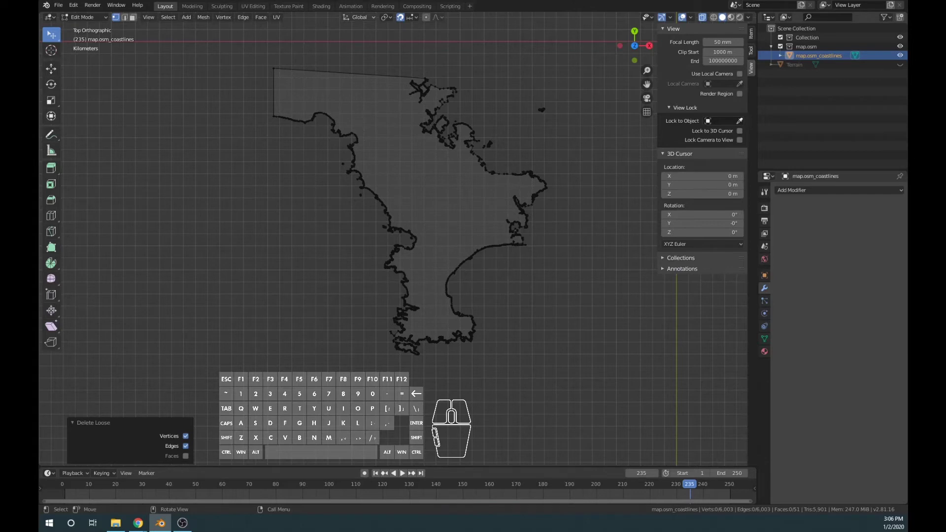
- Return the coastline to Object Mode and turn off X-ray so its filled surface displays as solid
left_click(87, 18)
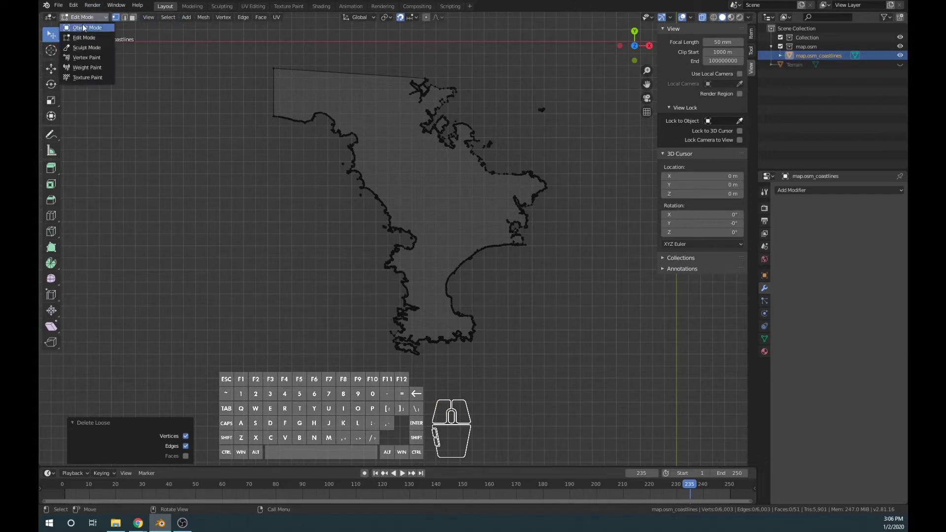
left_click(79, 28)
middle_click_drag(314, 215, 356, 153)
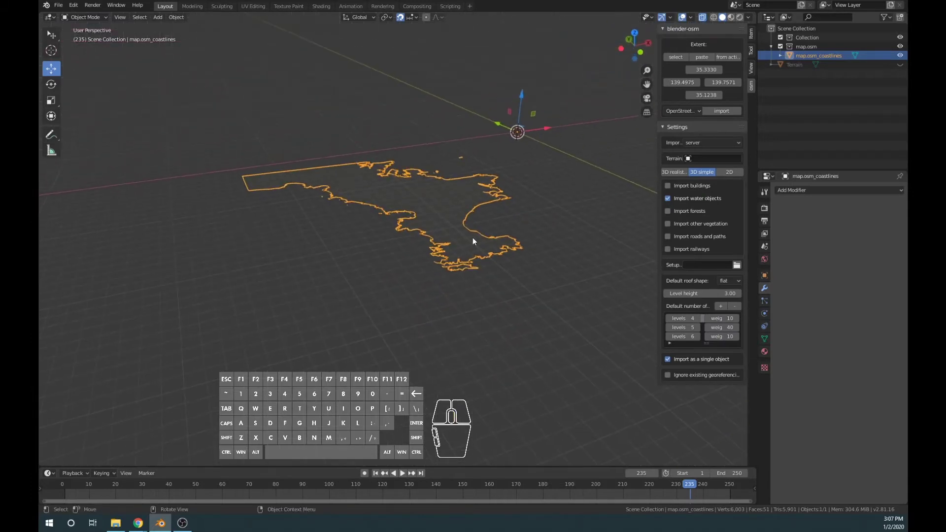
left_click(702, 18)
left_click(703, 17)
left_click(702, 18)
scroll(549, 119, "up", 5)
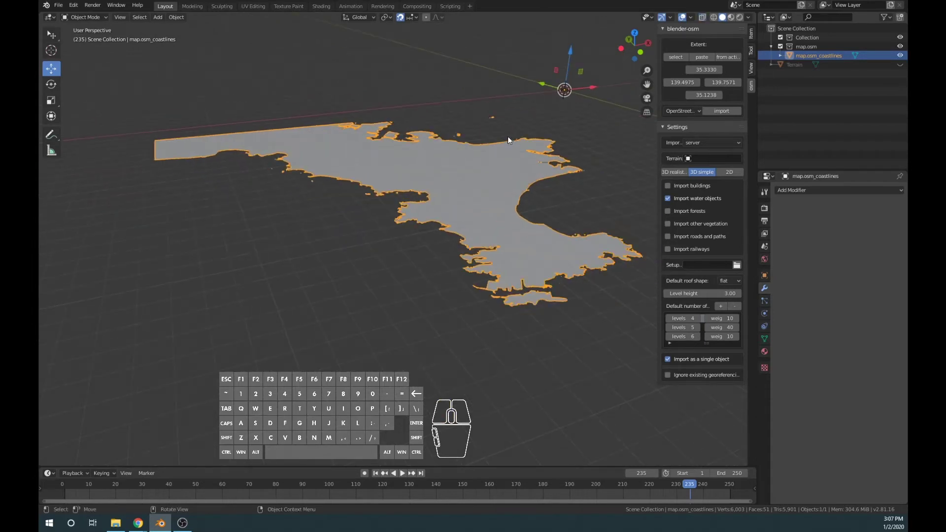
middle_click_drag(485, 111, 446, 181, "shift")
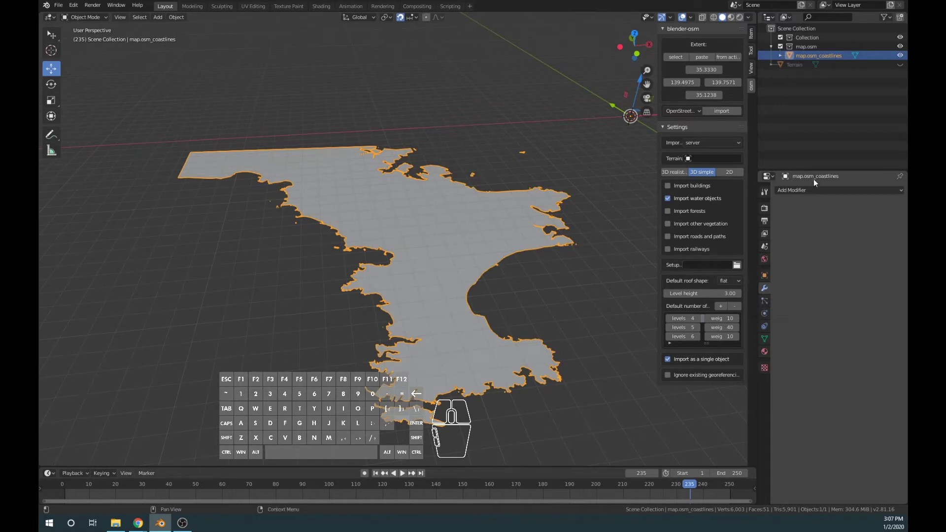
- Add a Solidify modifier to map.osm_coastlines with a thickness of 2000 m
left_click(801, 192)
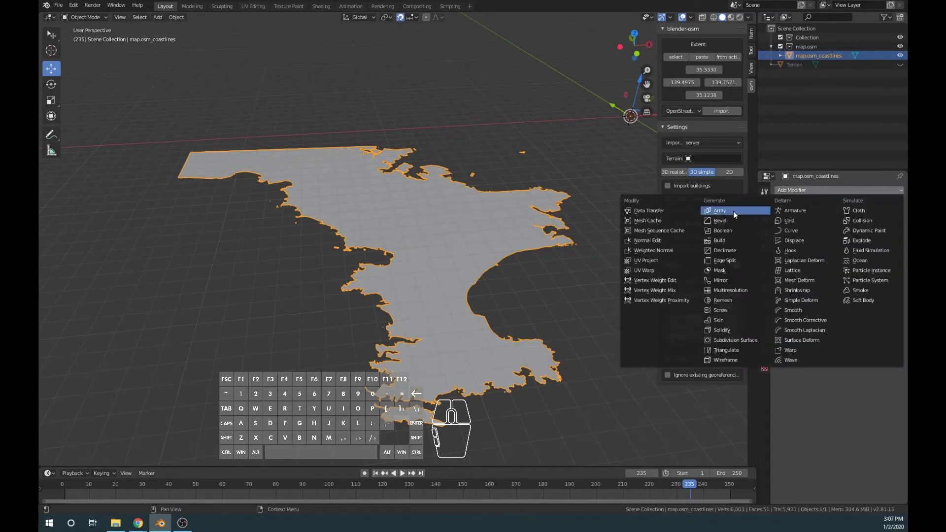
left_click(718, 330)
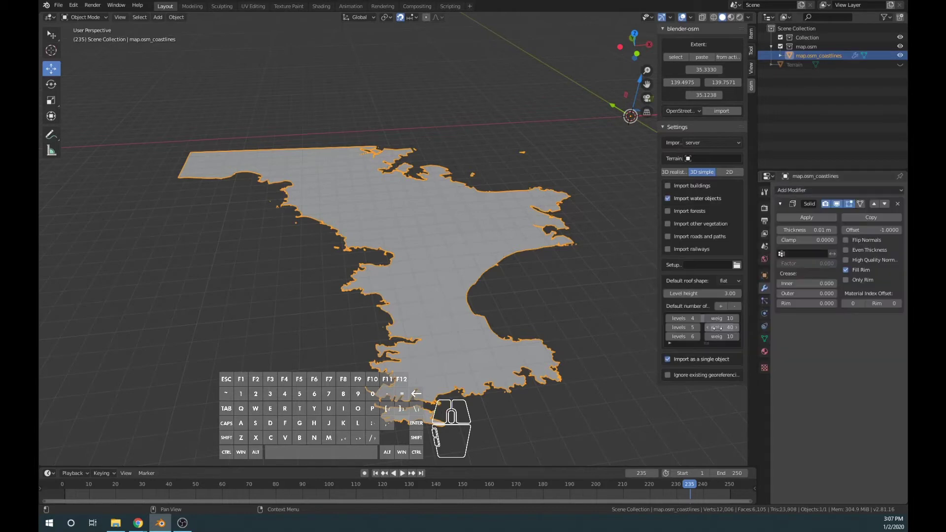
left_click(813, 231)
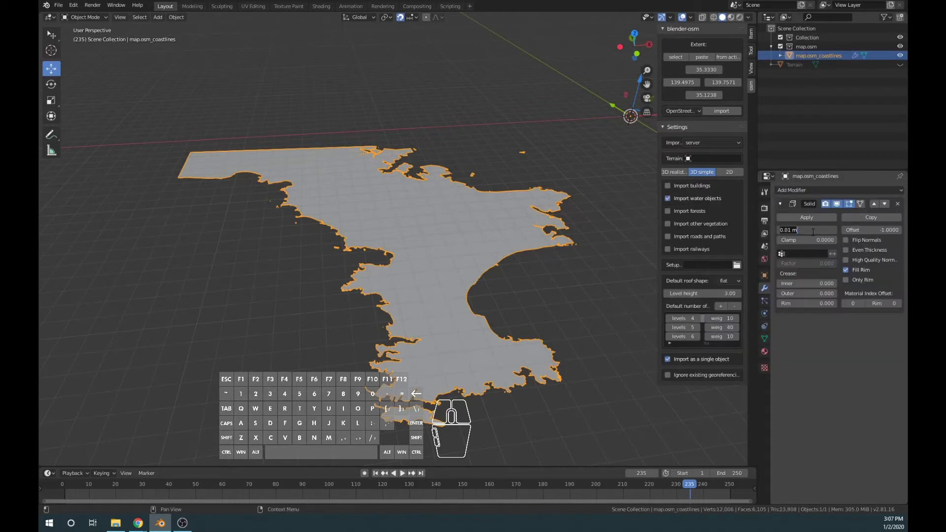
type("2000")
key("Return")
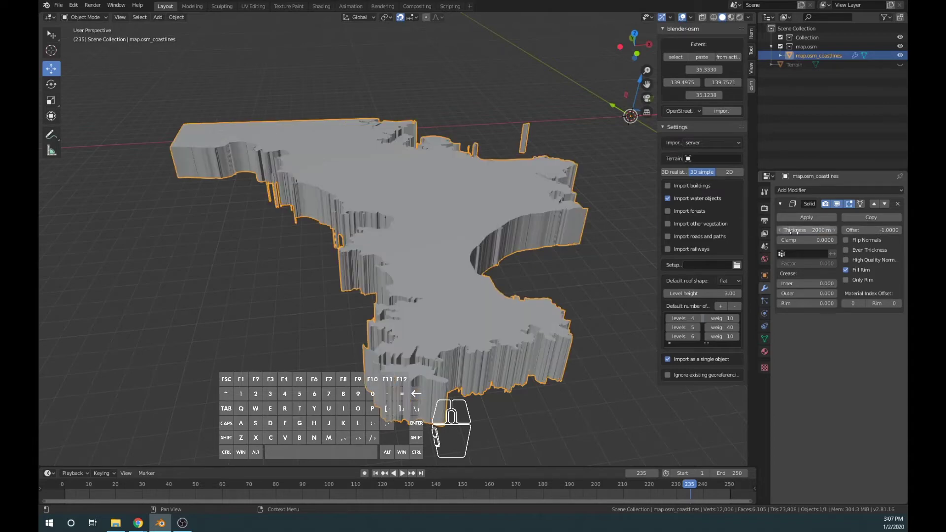
- Unhide the Terrain object and view it together with the thickened coastline from a low angle
left_click(798, 65)
left_click(900, 65)
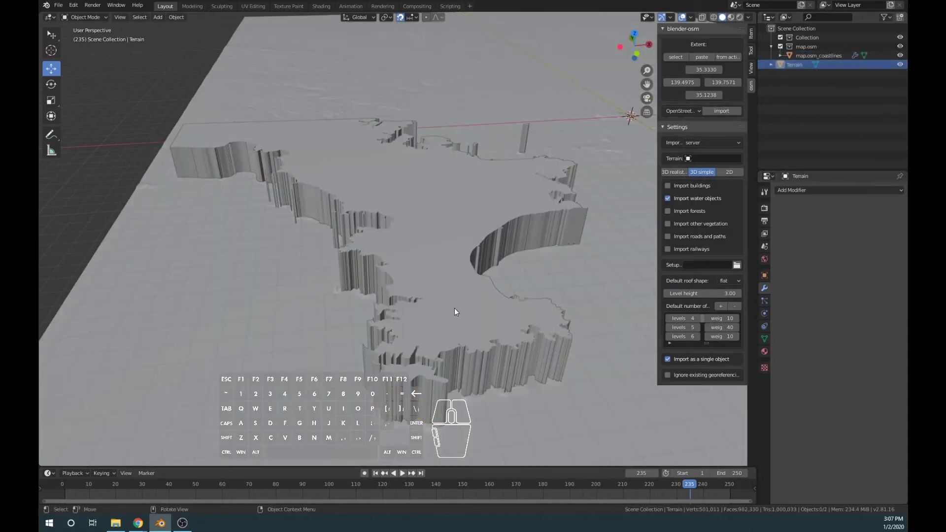
mouse_move(454, 309)
middle_mouse_down()
mouse_move(475, 285)
mouse_move(509, 277)
mouse_move(457, 286)
mouse_move(449, 299)
mouse_move(472, 297)
mouse_move(469, 278)
mouse_move(458, 301)
mouse_move(380, 312)
mouse_move(466, 314)
middle_mouse_up()
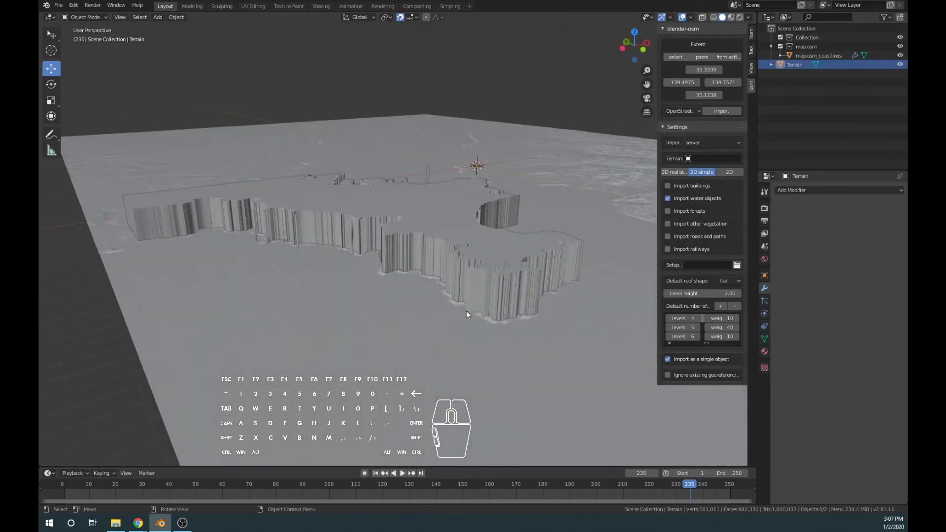
- Set the offset of the Solidify modifier on map.osm_coastlines to 0 so the thickness extends above and below the terrain
left_click(837, 57)
left_click(874, 229)
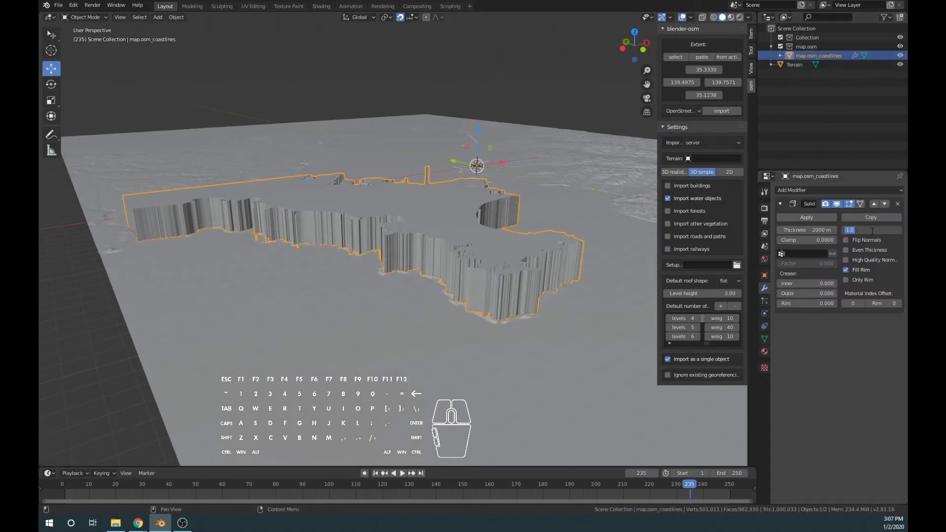
type("0")
key("Return")
middle_click_drag(421, 307, 428, 284)
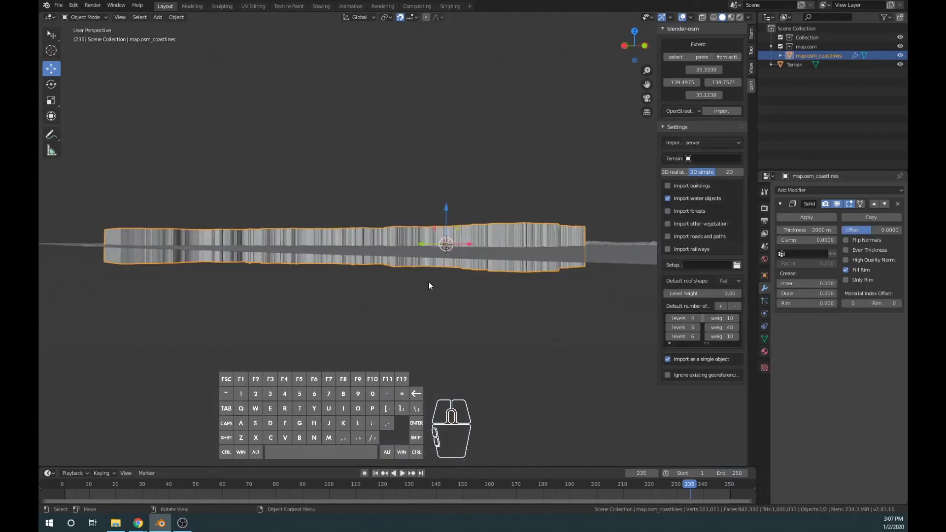
- Apply the Solidify modifier to the map.osm_coastlines object
middle_click_drag(459, 235, 406, 296)
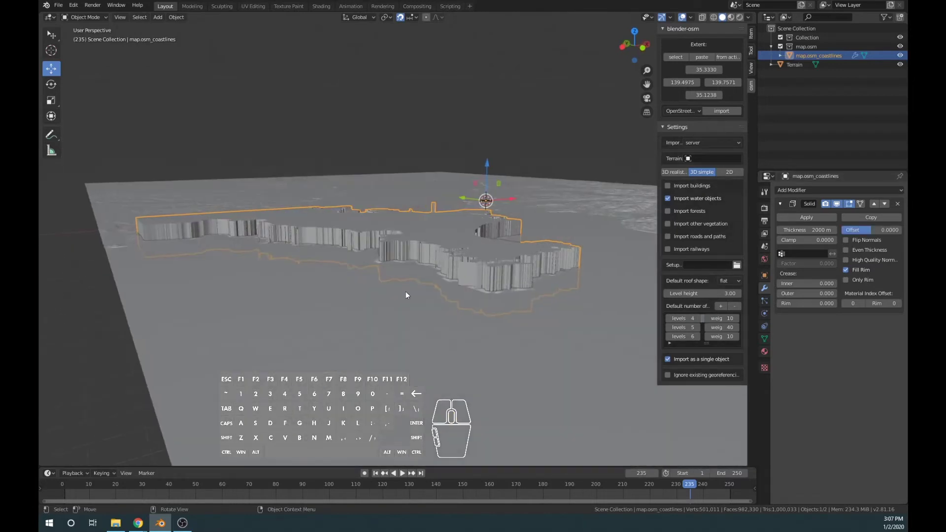
middle_click_drag(499, 238, 388, 304)
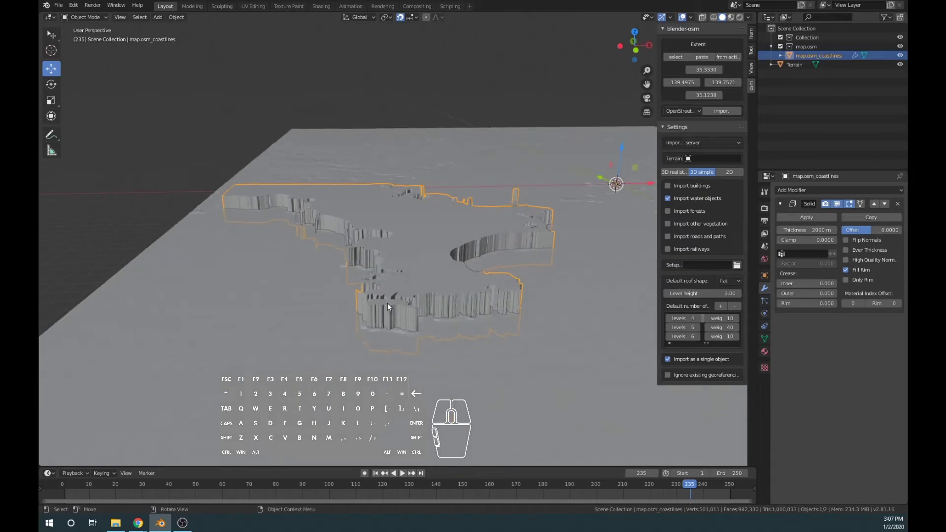
middle_click_drag(424, 260, 414, 286)
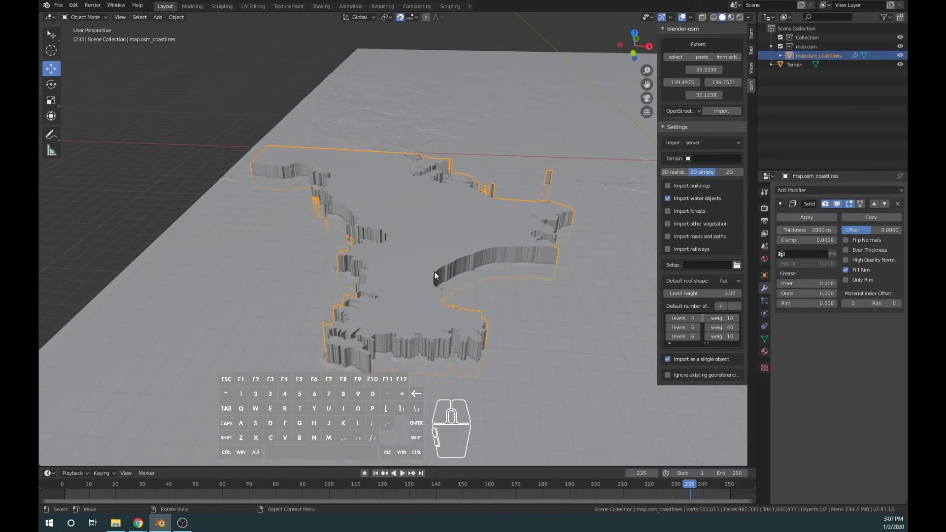
middle_click_drag(399, 233, 412, 278)
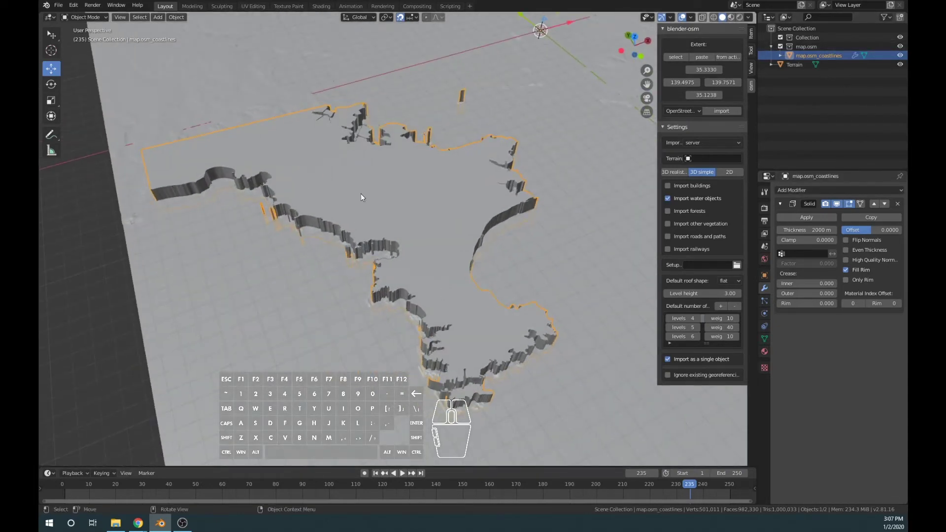
left_click(822, 217)
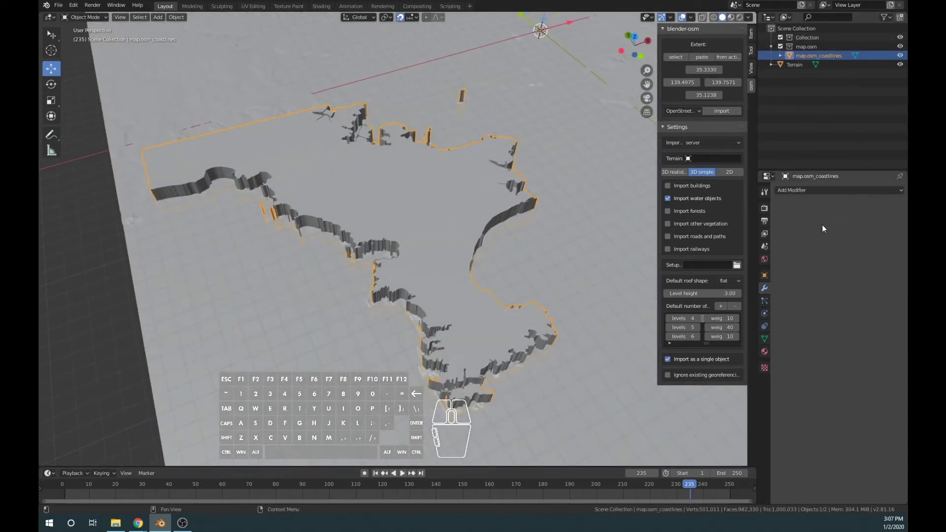
- Add a Boolean modifier to map.osm_coastlines with the Intersect operation and Terrain as its object
left_click(790, 191)
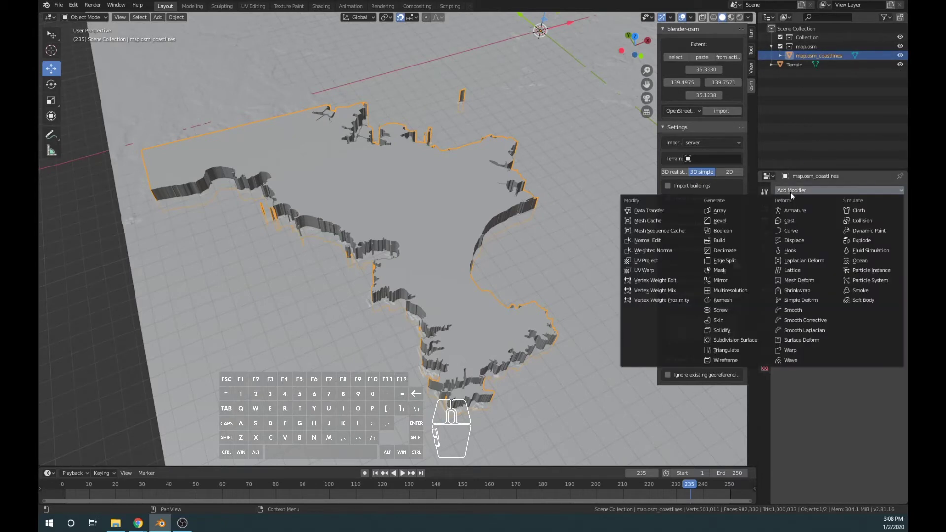
left_click(728, 231)
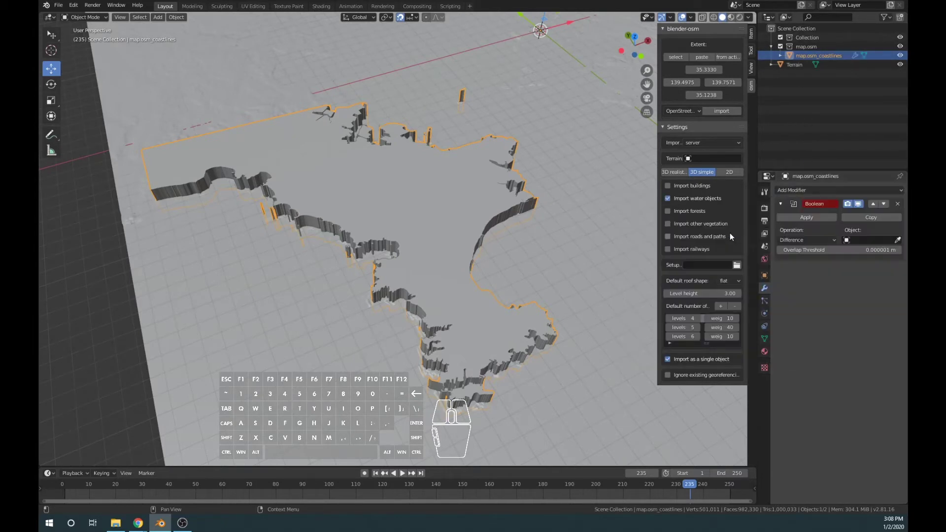
left_click(805, 239)
left_click(794, 249)
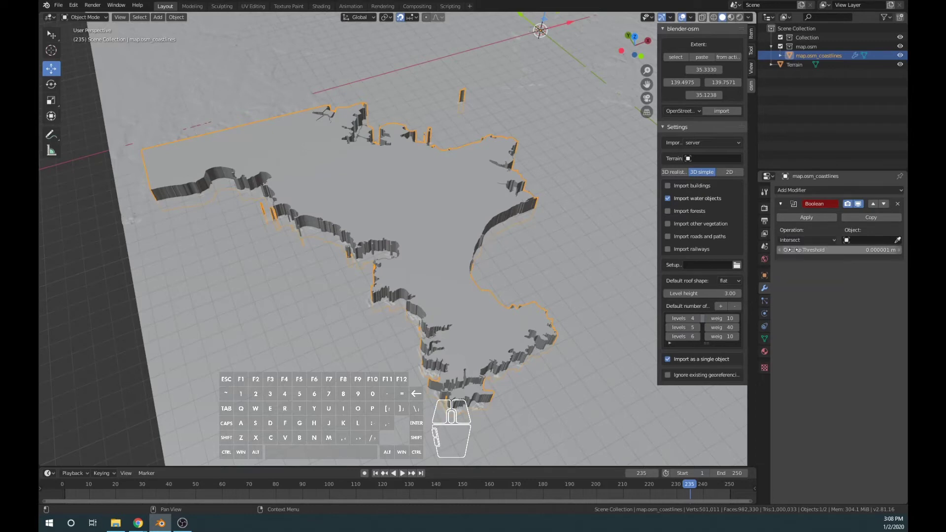
left_click(867, 240)
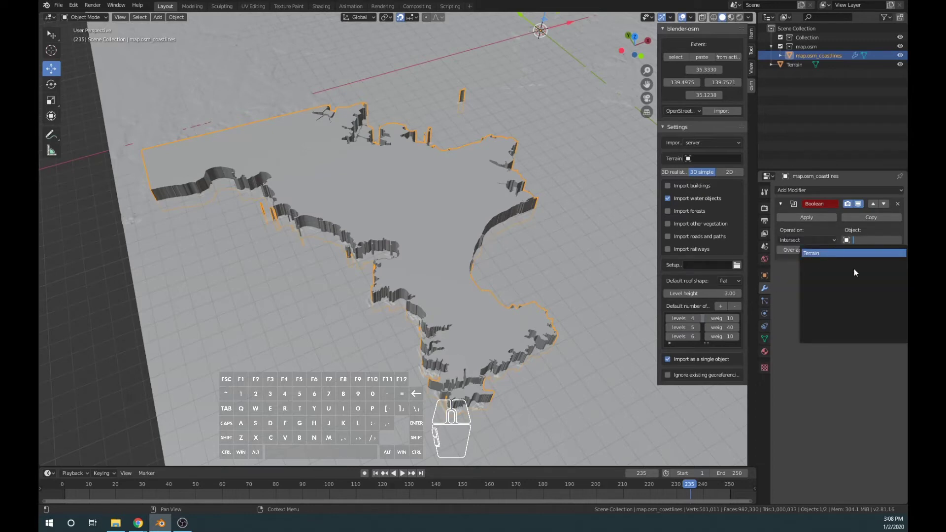
key("Return")
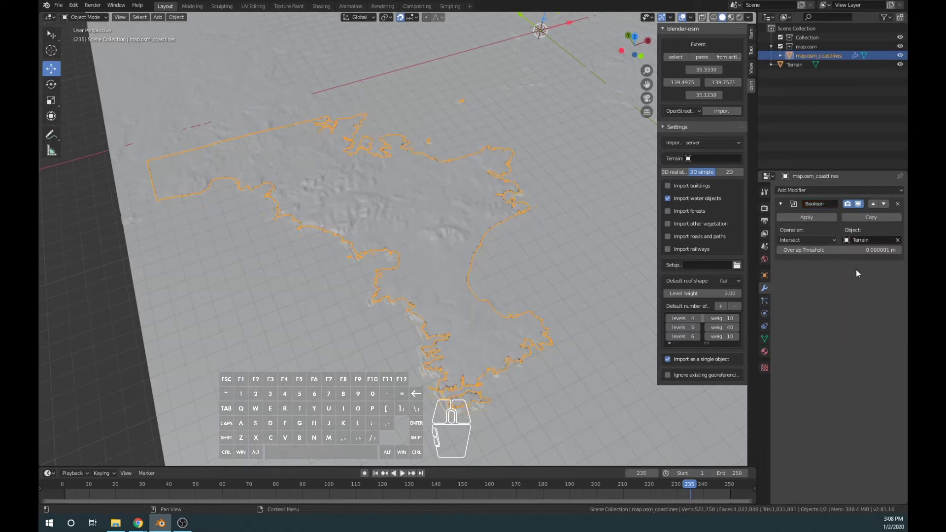
- Hide the Terrain object and apply the Boolean modifier to map.osm_coastlines
left_click(899, 65)
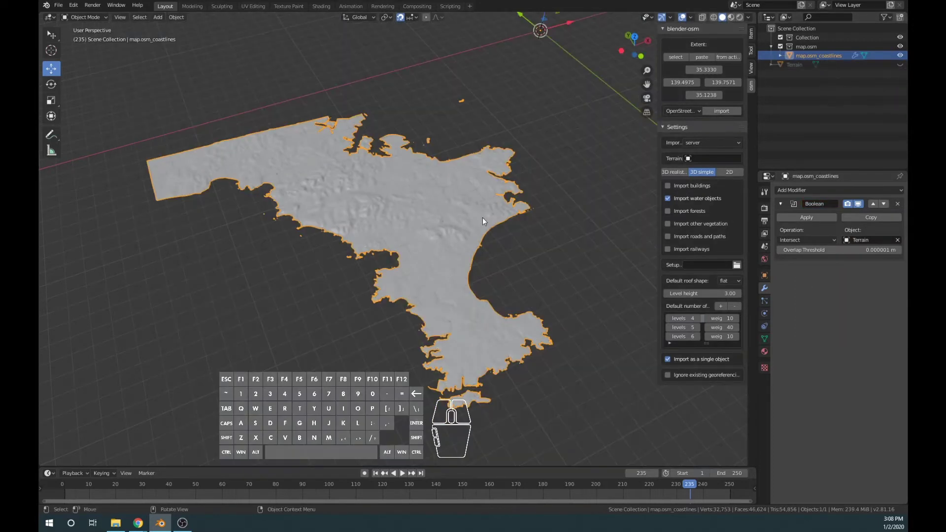
middle_click_drag(483, 218, 468, 193)
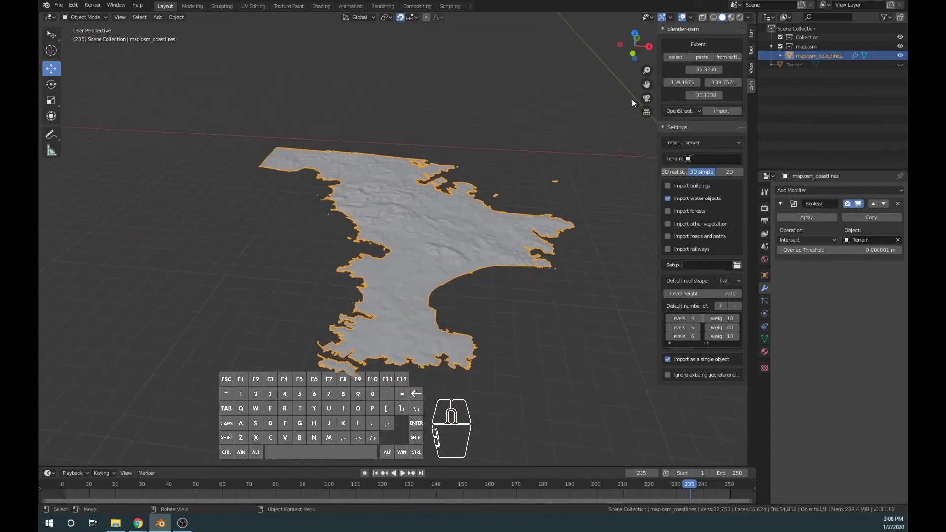
left_click(804, 218)
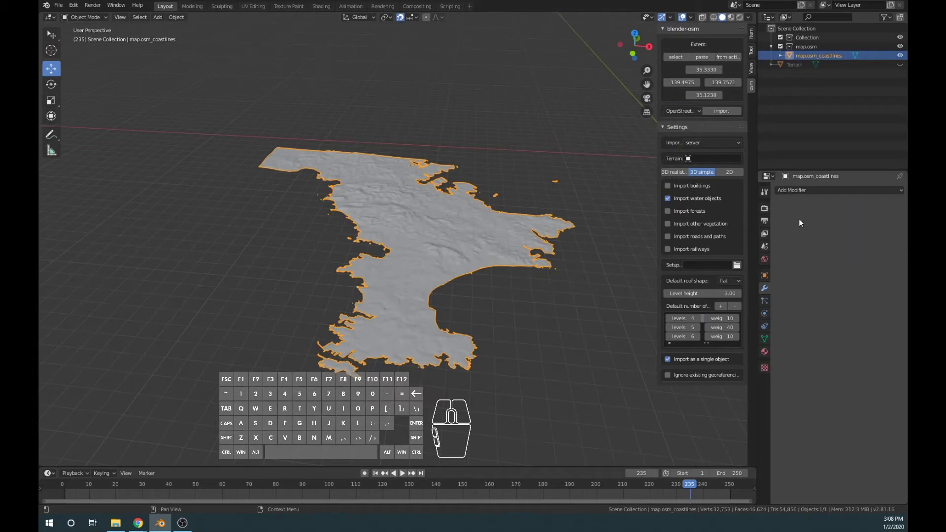
- Examine the relief and coastal edges of the cut-out land mesh from several angles
middle_click_drag(545, 259, 424, 163)
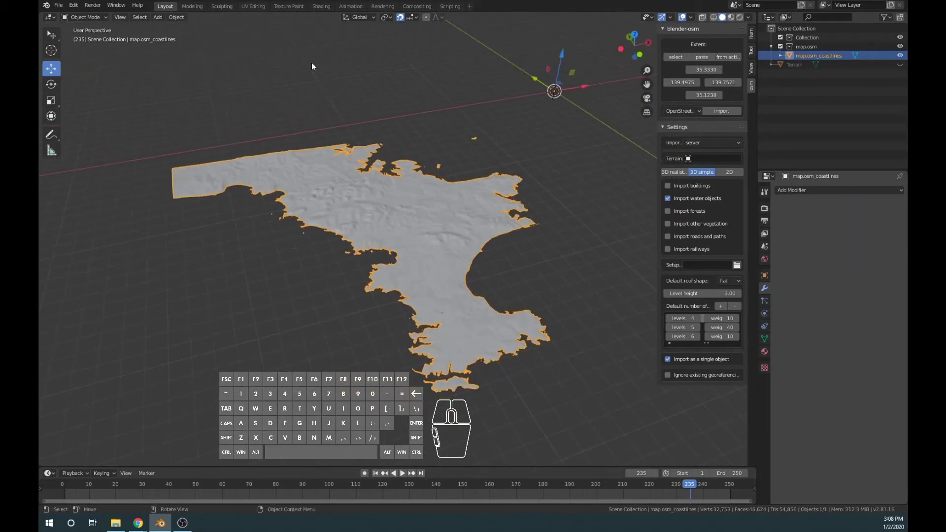
middle_click_drag(455, 131, 353, 129)
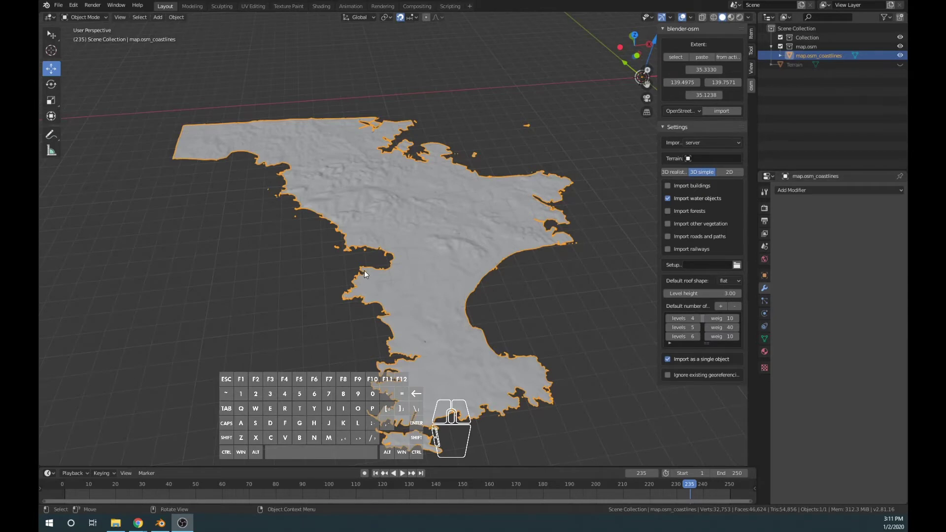
middle_click_drag(410, 278, 362, 199)
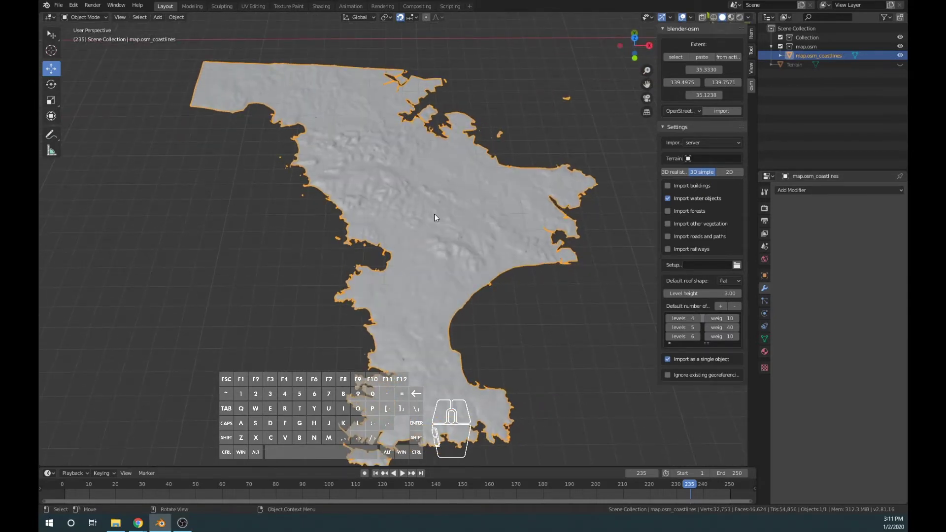
middle_click_drag(416, 356, 404, 301)
scroll(462, 214, "up", 3)
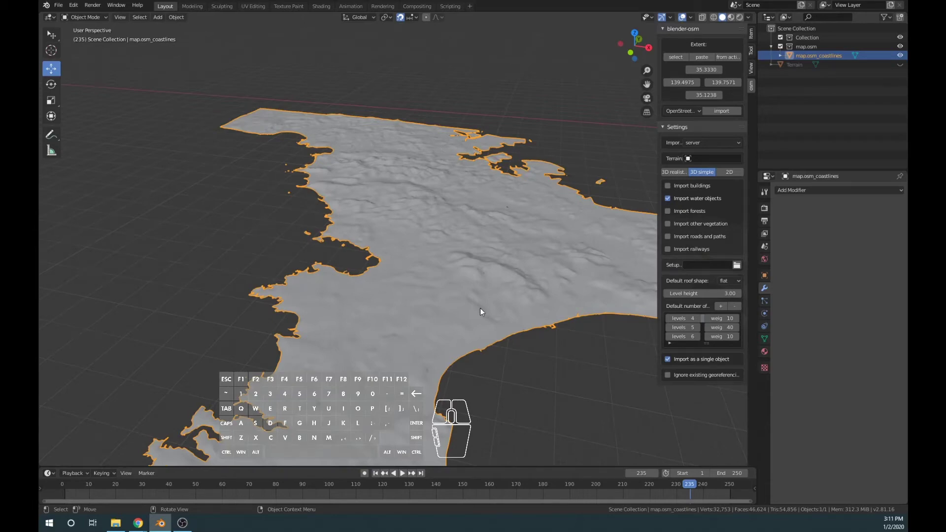
middle_click_drag(421, 356, 359, 365)
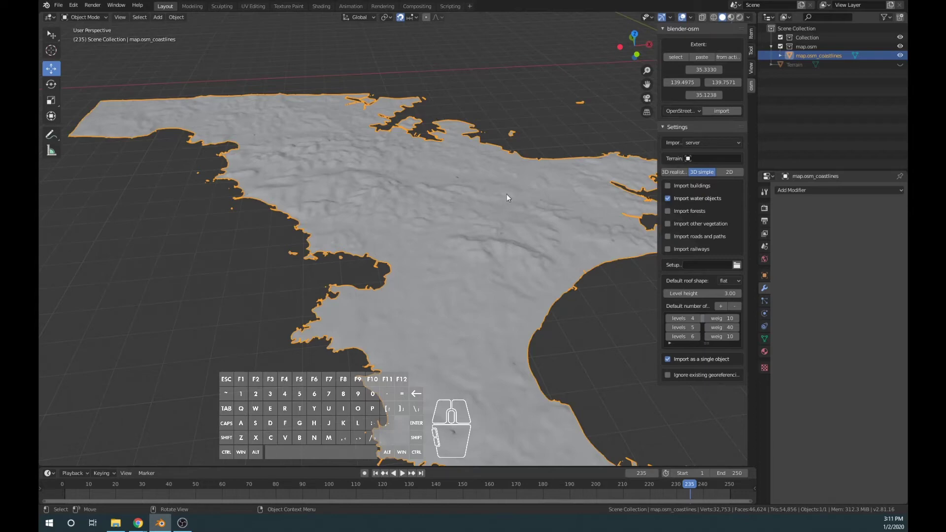
middle_click_drag(477, 238, 450, 272)
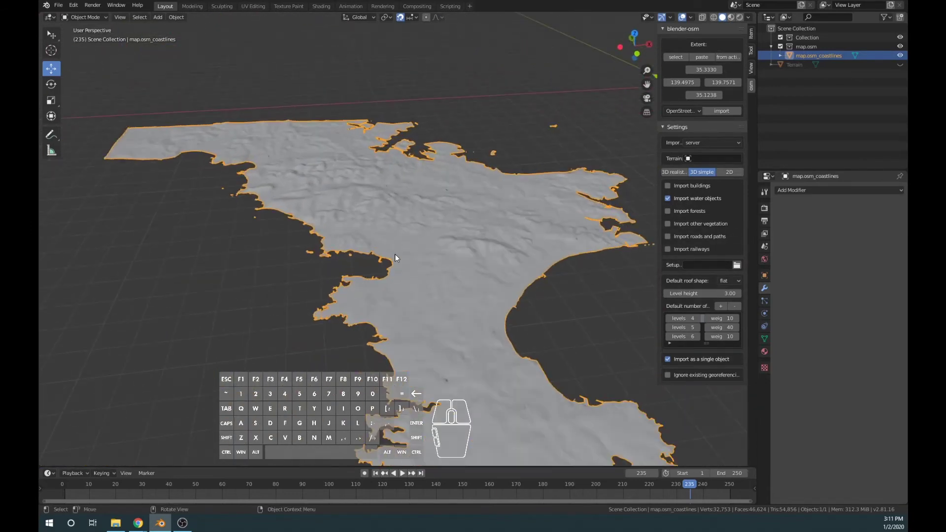
middle_click_drag(394, 253, 416, 294)
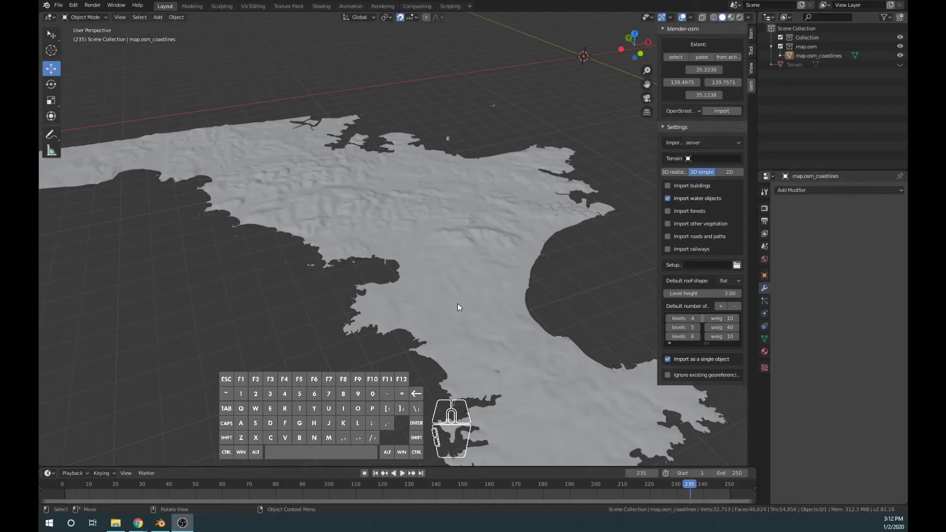
middle_click_drag(508, 294, 378, 267)
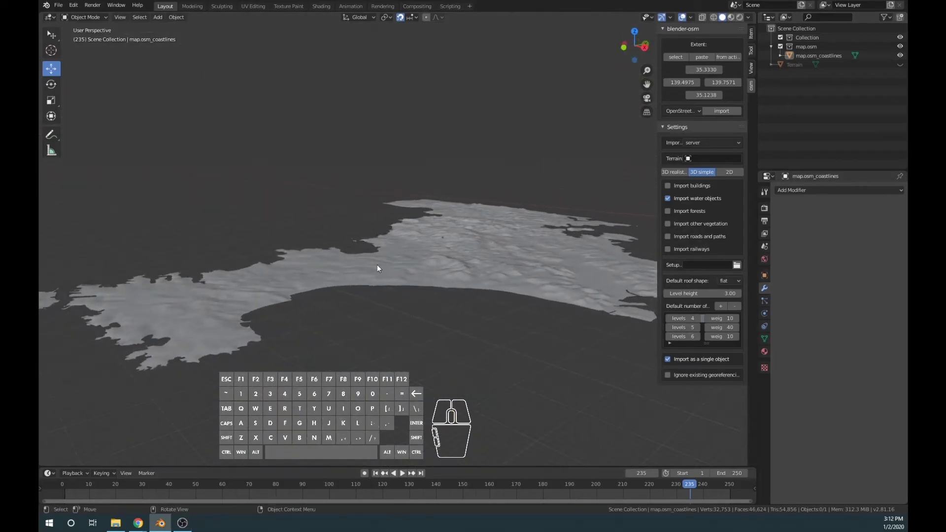
mouse_move(623, 272)
middle_mouse_down()
mouse_move(595, 278)
mouse_move(610, 269)
middle_mouse_up()
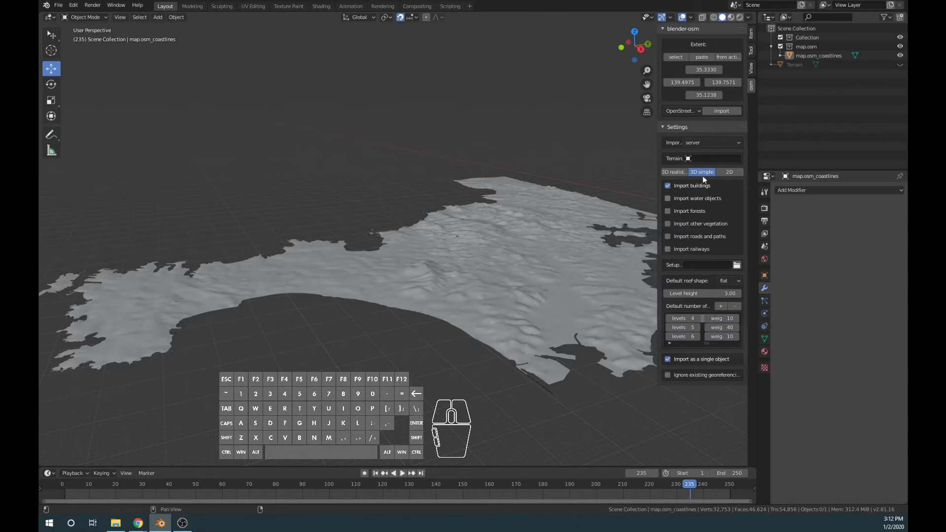
- Import only the OpenStreetMap buildings in 3D simple mode, using map.osm_coastlines as the terrain object
left_click(705, 158)
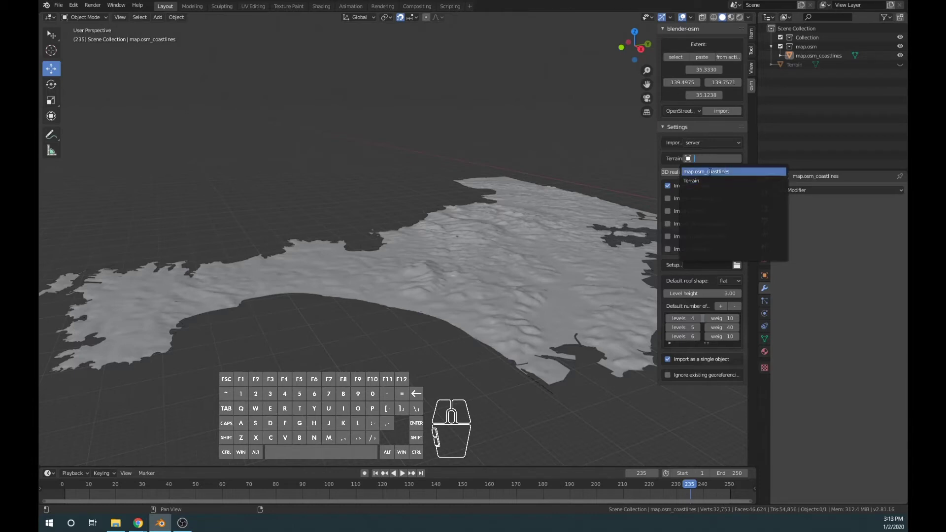
left_click(709, 171)
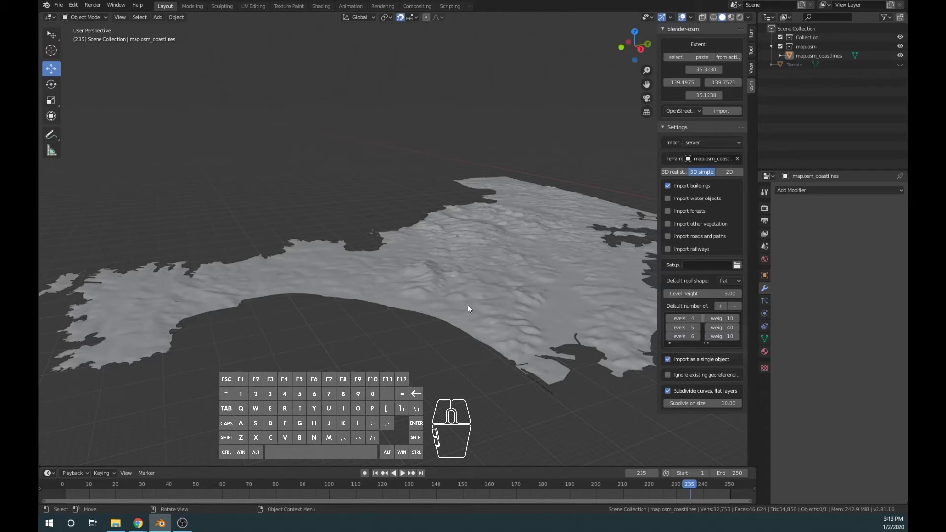
middle_click_drag(394, 302, 392, 347)
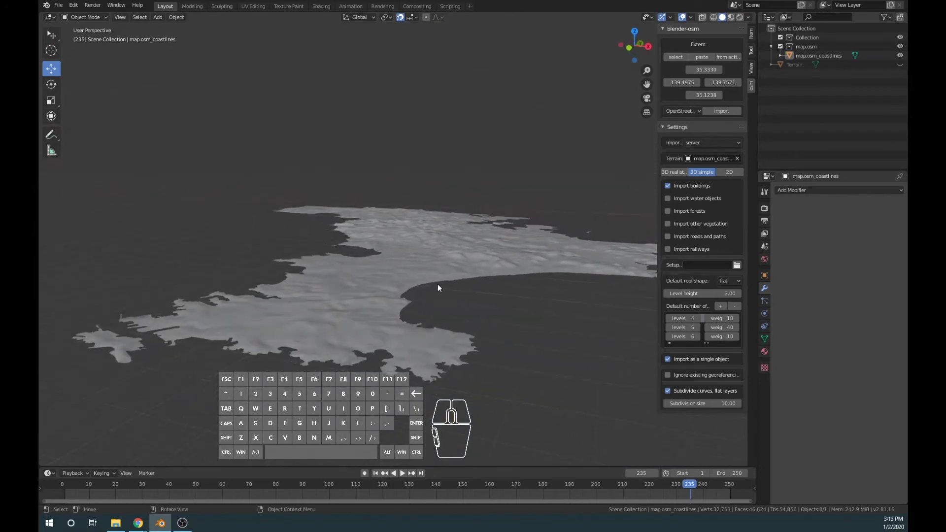
middle_click_drag(591, 266, 581, 296, "shift")
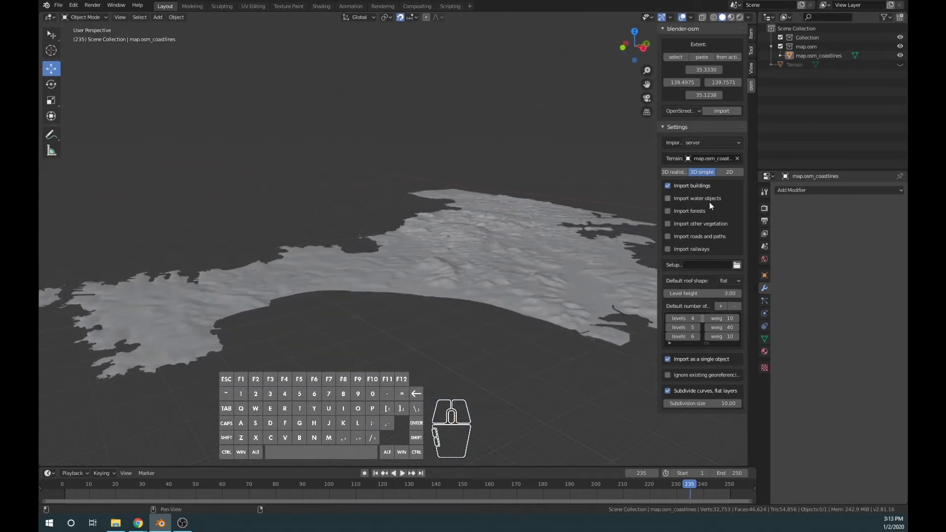
left_click(726, 110)
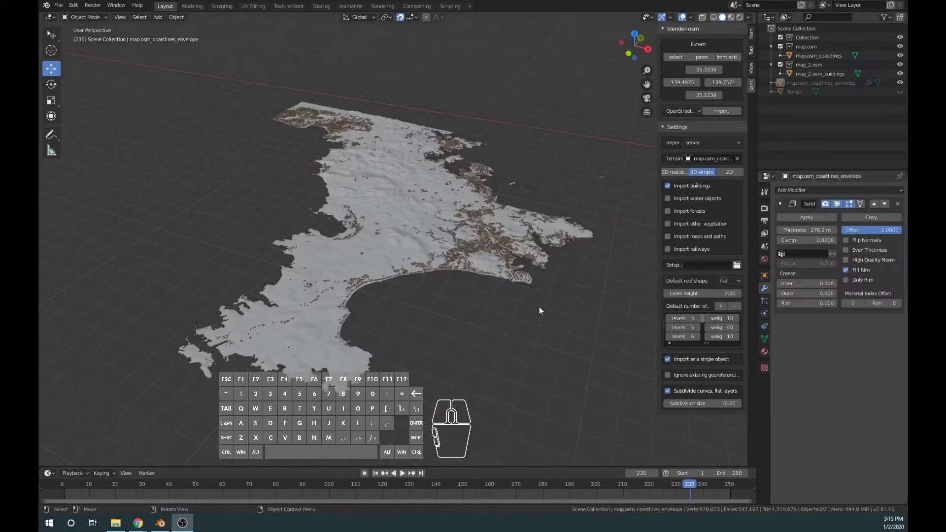
- Delete the map.osm_coastlines_envelope object from the scene, keeping the imported buildings and the coastline mesh
scroll(539, 309, "up", 3)
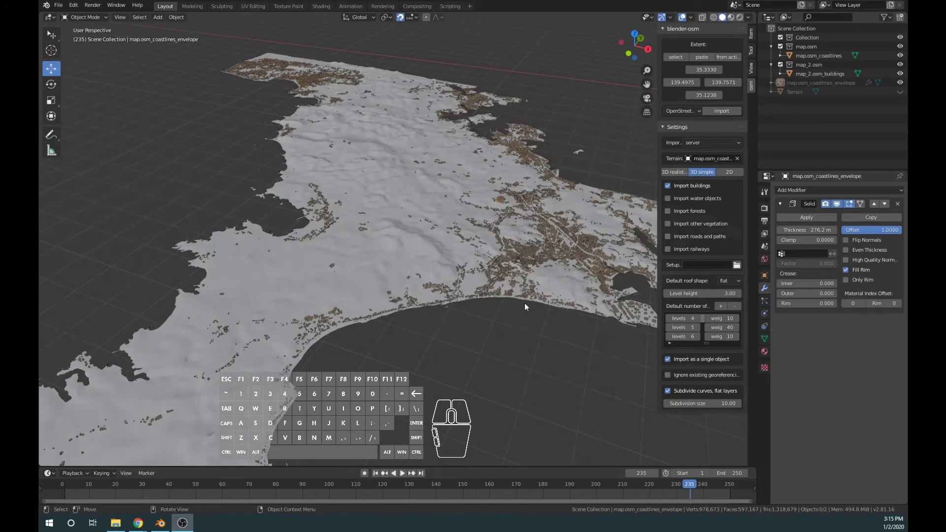
middle_click_drag(521, 303, 447, 302)
scroll(447, 302, "up", 5)
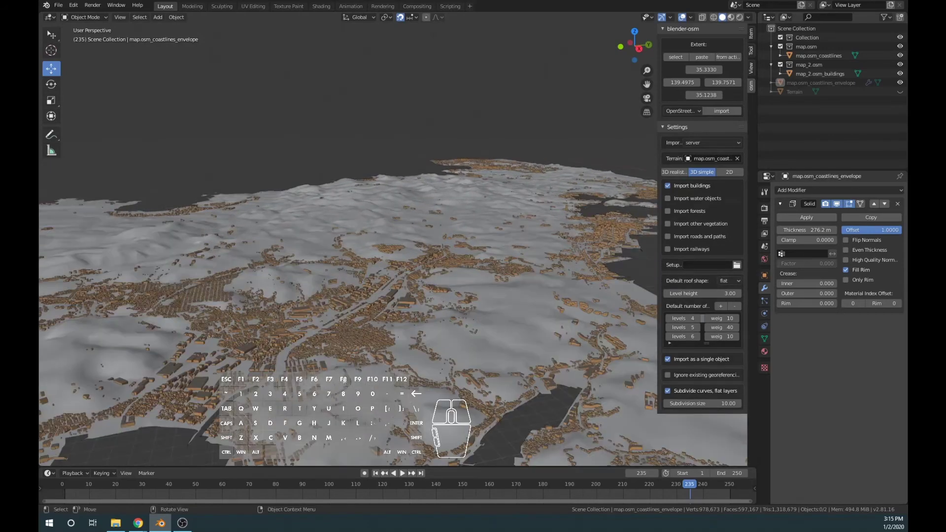
middle_click_drag(335, 355, 422, 354)
scroll(468, 363, "up", 3)
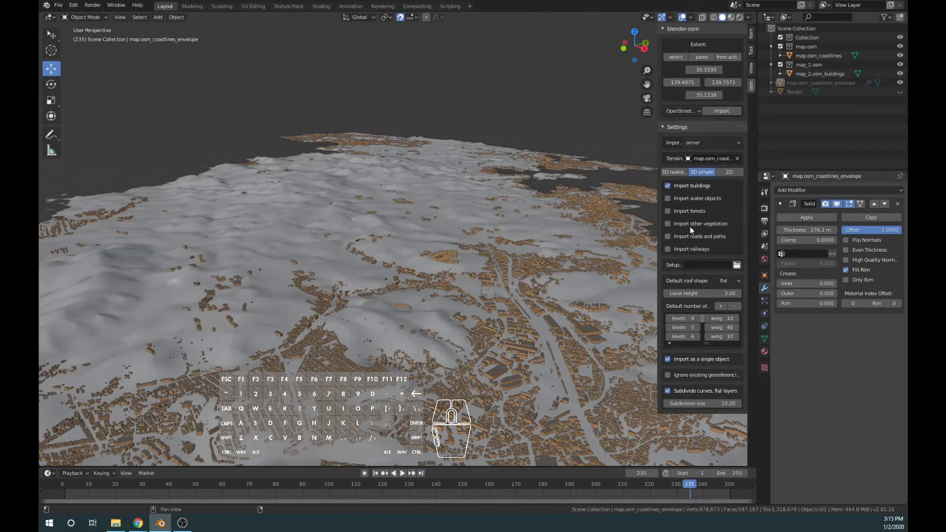
left_click(846, 84)
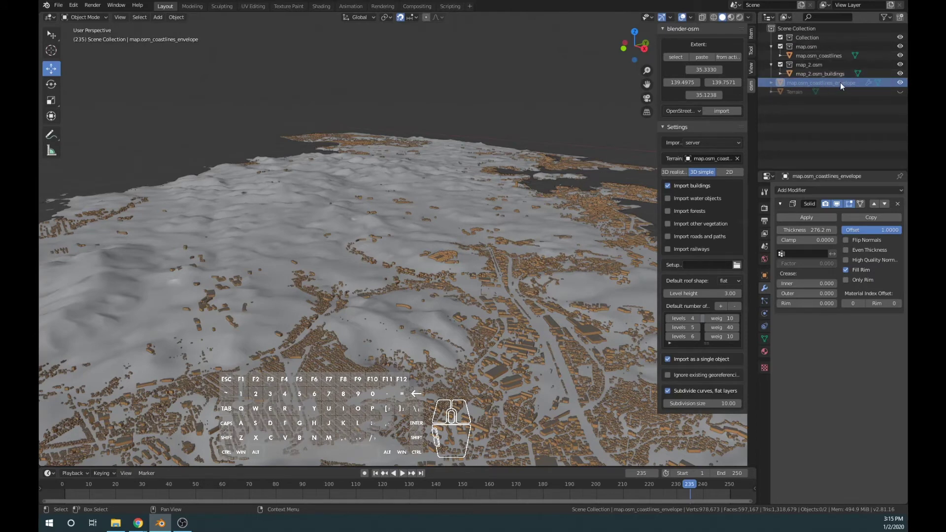
right_click(817, 82)
left_click(782, 82)
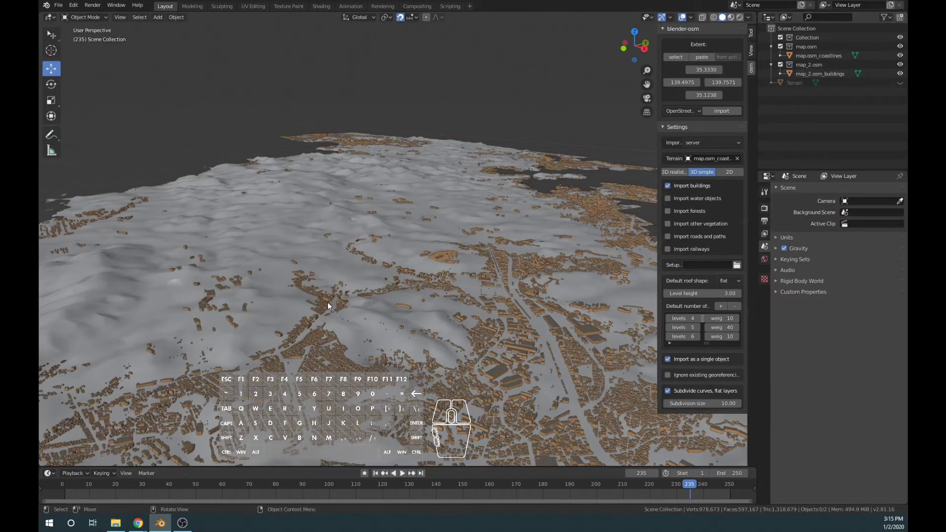
middle_click_drag(328, 304, 394, 318)
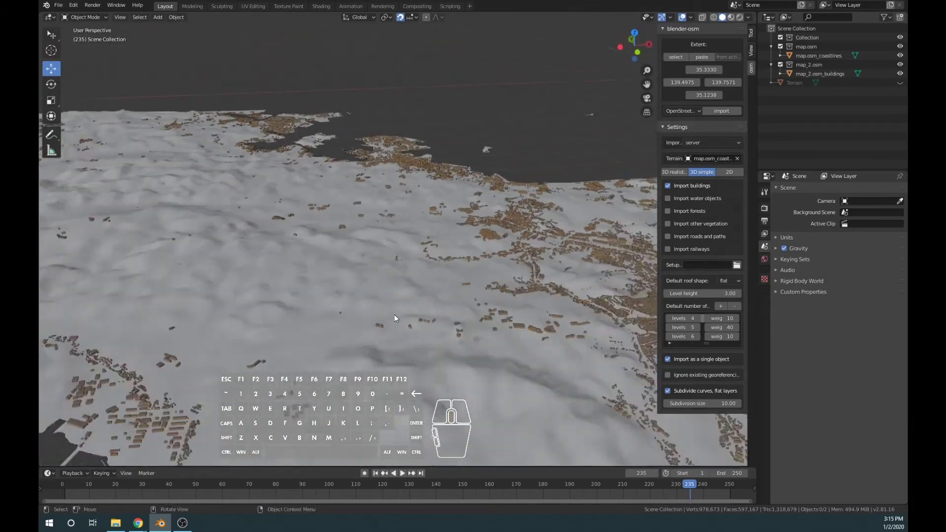
- Rename the map_2.osm_buildings object as Buildings1
scroll(394, 318, "down", 6)
scroll(412, 321, "up", 6)
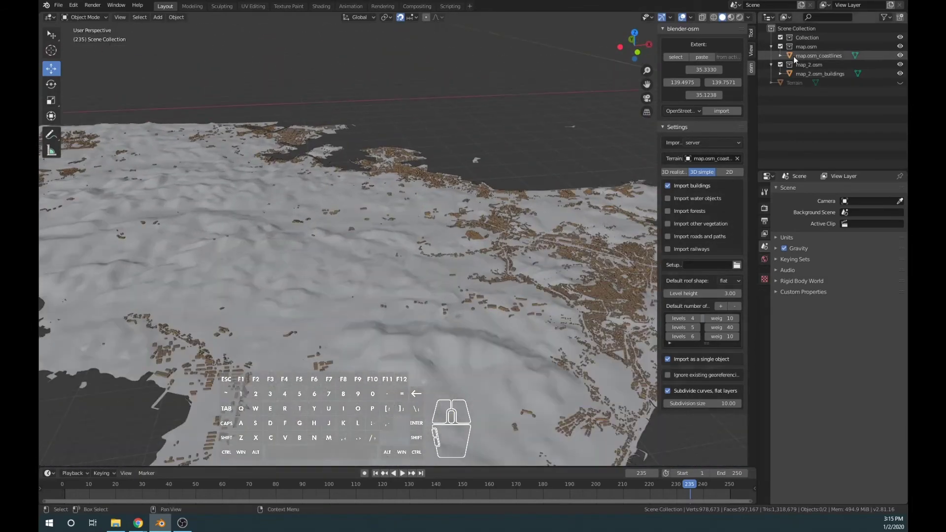
left_click(818, 73)
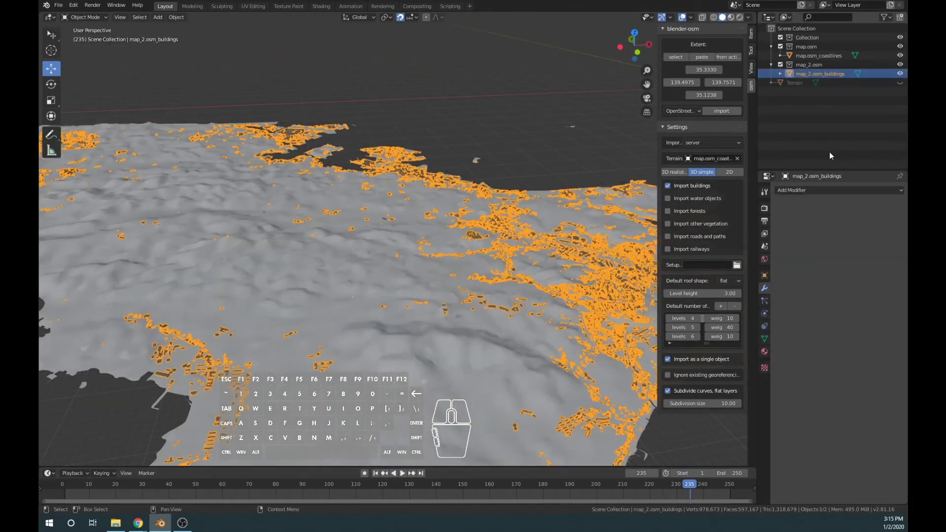
left_click(764, 276)
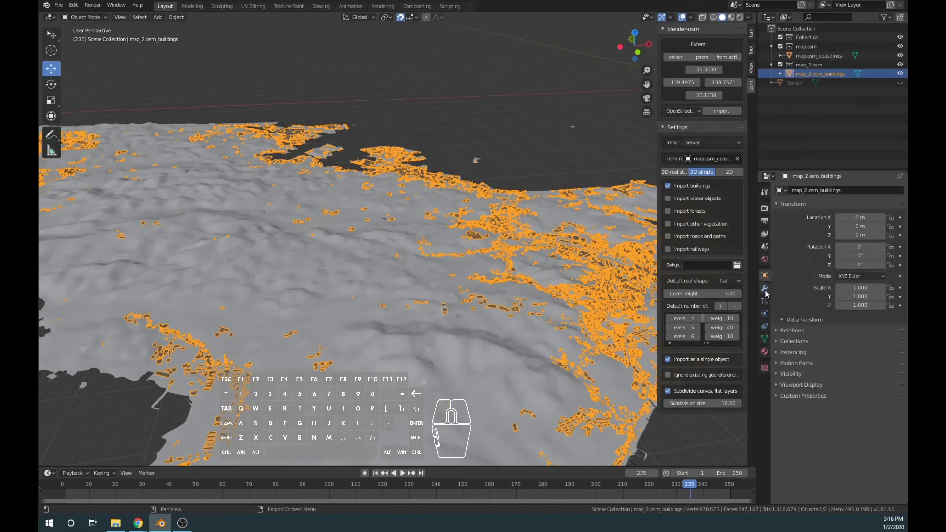
left_click(831, 191)
key("ctrl+a")
type("Buildings")
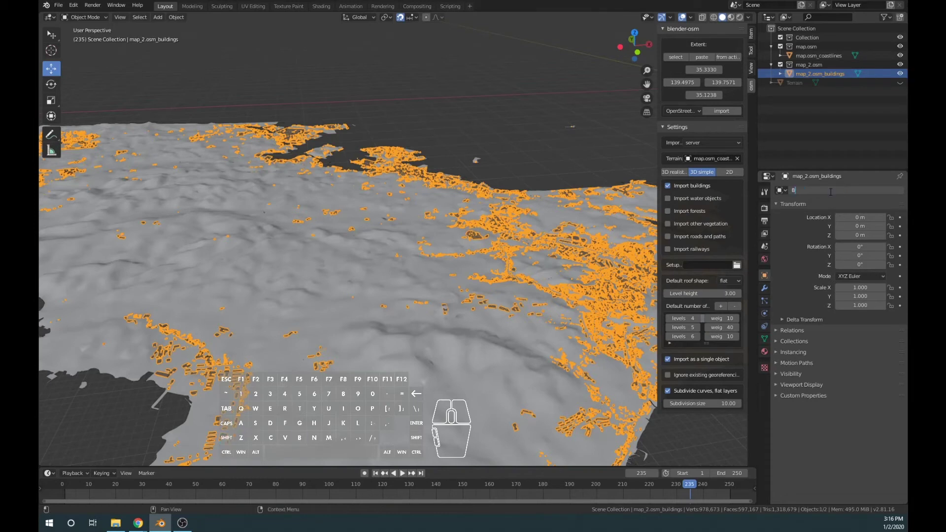
key("Return")
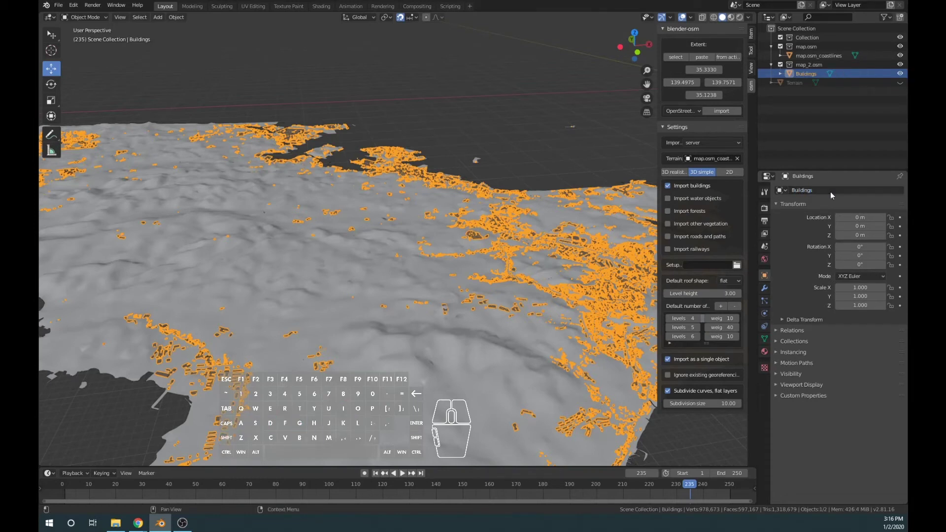
left_click(830, 191)
left_click(821, 190)
type("1")
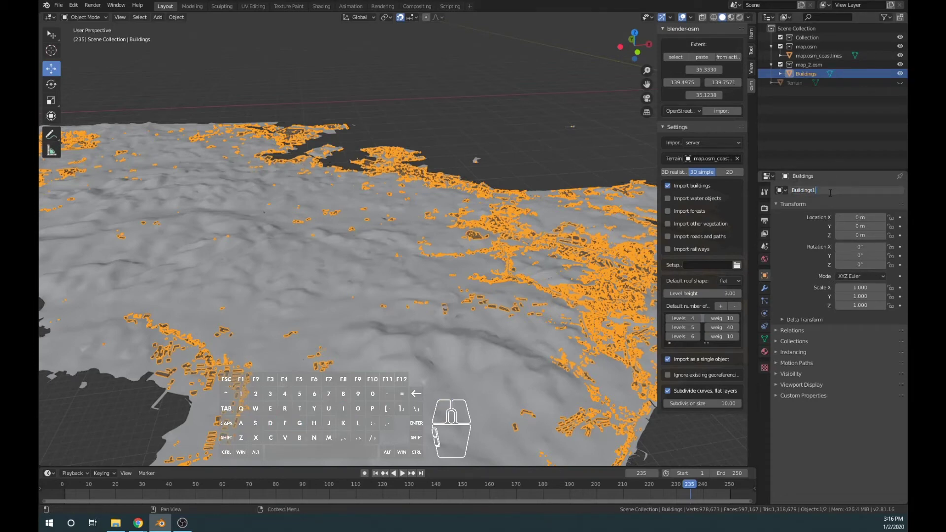
key("Return")
- Rename the map.osm_coastlines object as Coastlines1
left_click(820, 55)
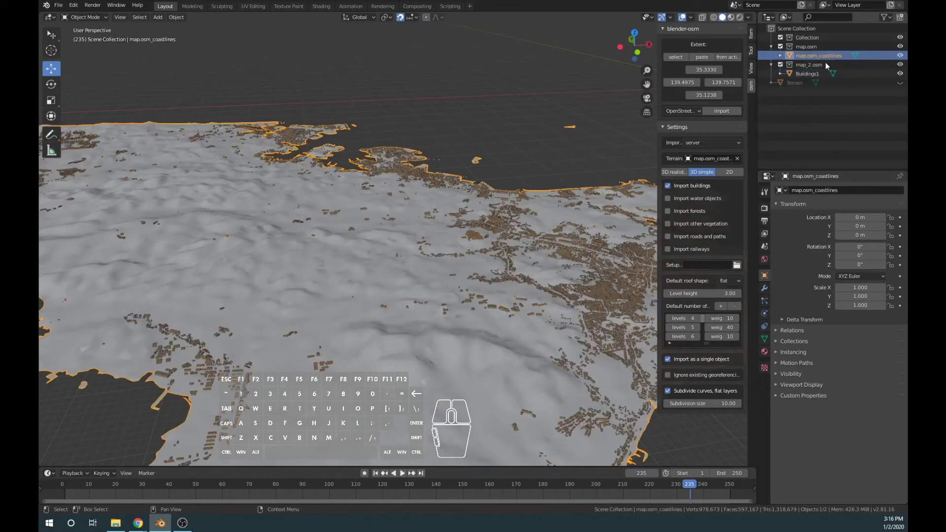
left_click(820, 191)
left_click(842, 191)
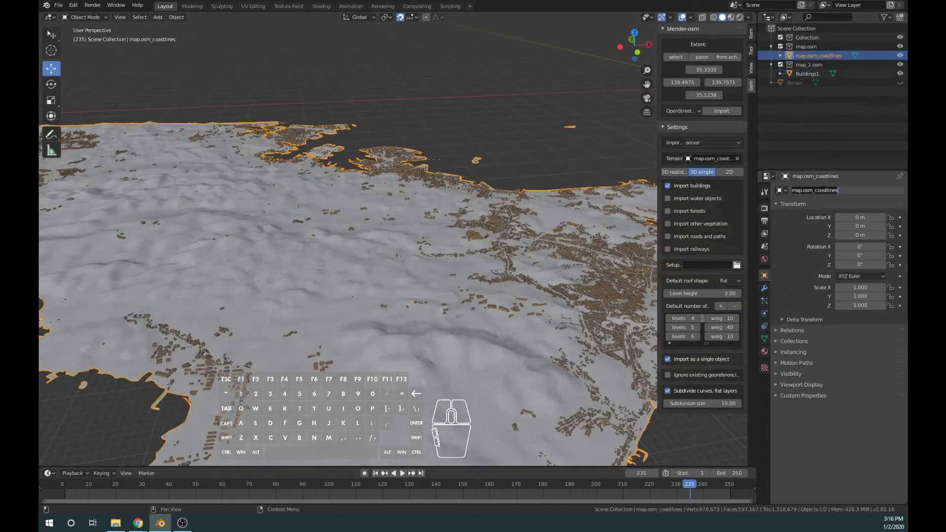
type("Coastlines1")
key("Return")
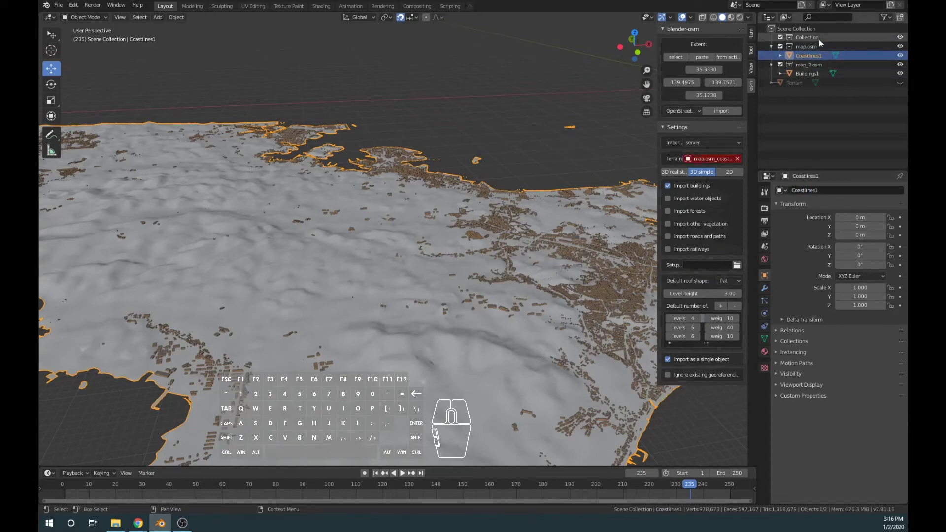
- Move the Buildings1 and Coastlines1 objects into the scene's main Collection
left_click_drag(818, 70, 817, 38)
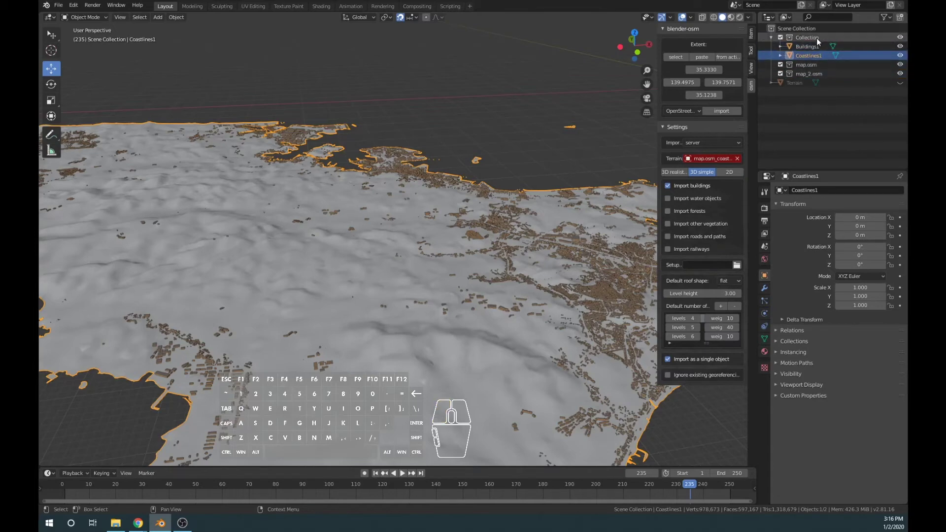
scroll(365, 235, "down", 10)
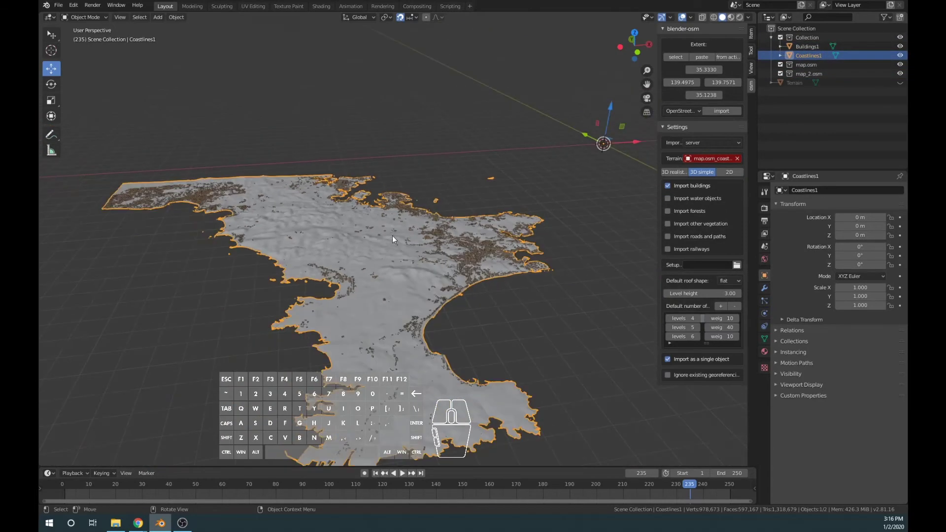
scroll(404, 230, "up", 6)
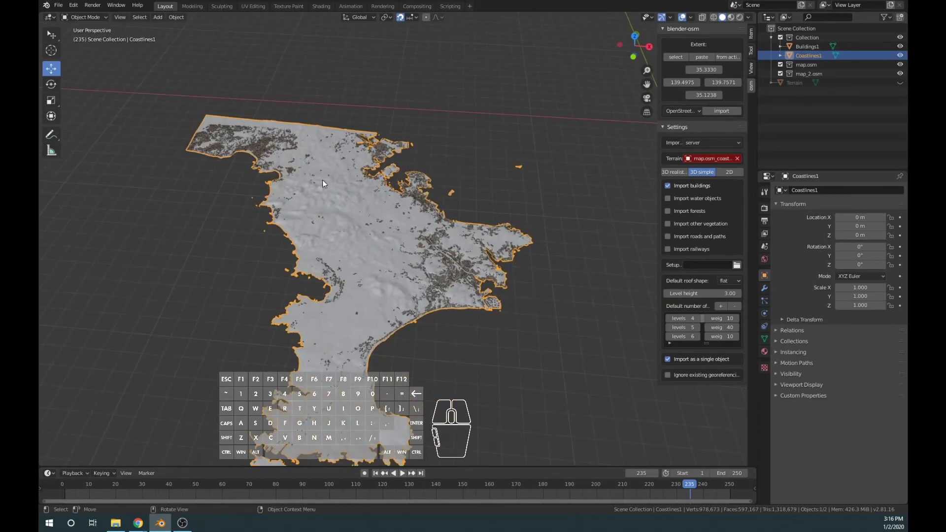
scroll(537, 237, "down", 3)
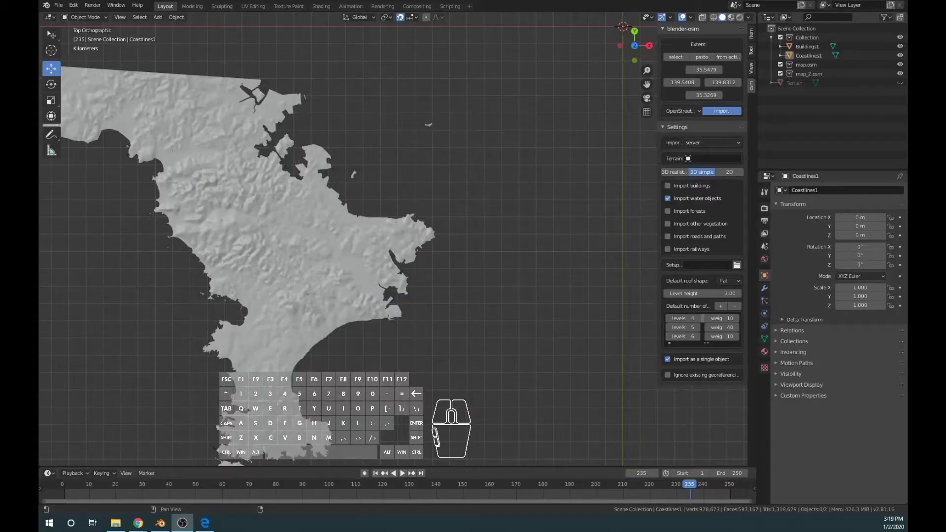
- Copy the map extent covering latitudes 35.32689 to 35.54787 and longitudes 139.54079 to 139.83124, and return to Blender
left_click(712, 97)
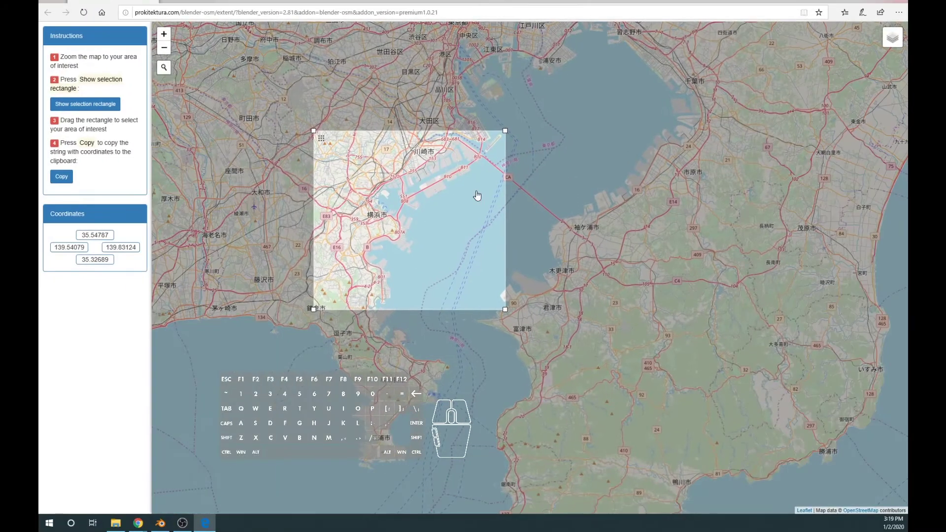
left_click(61, 177)
key("alt+Tab")
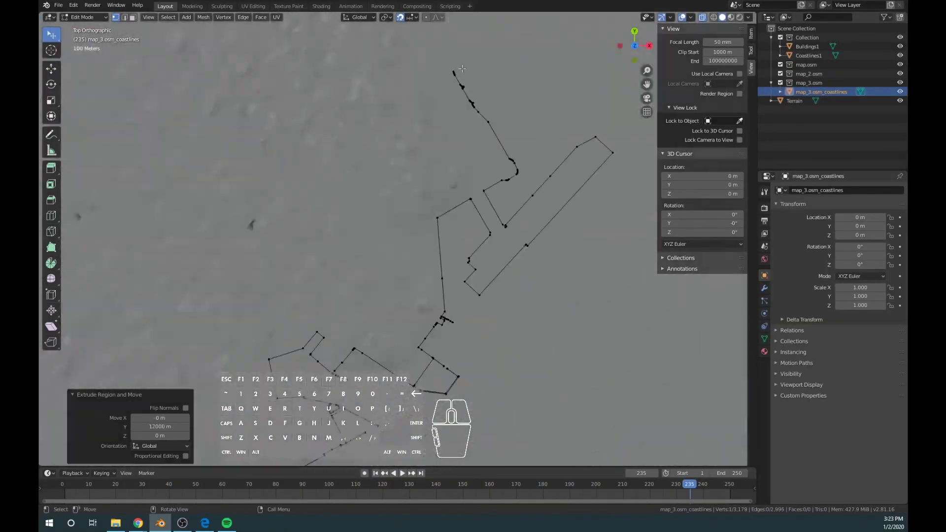
- Edit the map_3.osm_coastlines mesh to complete its land outline for the second coastal section
left_click(203, 16)
mouse_move(218, 197)
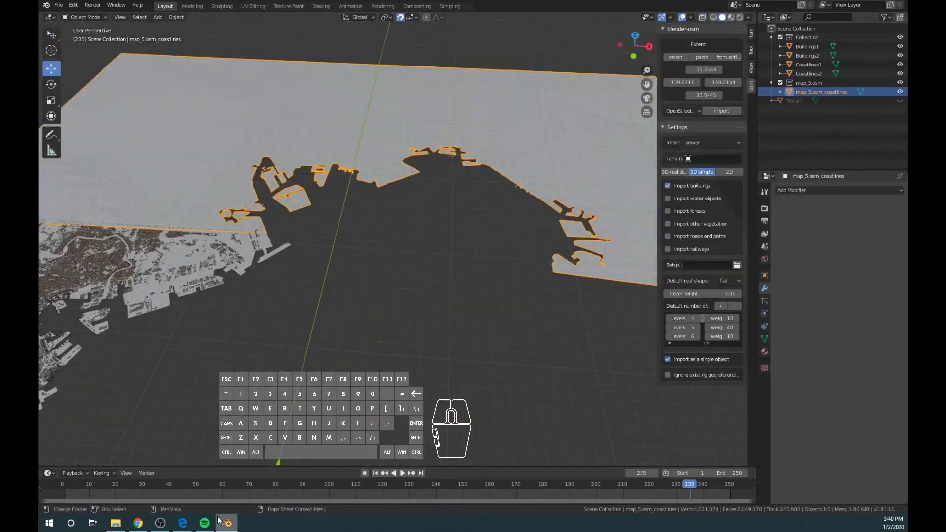
key("super")
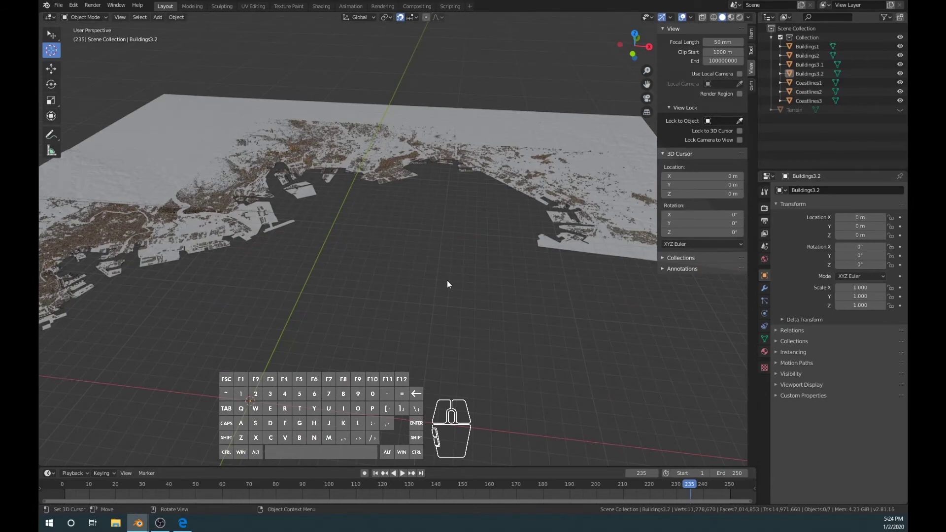
- Select map_11.osm_coastlines and edit its mesh to complete the land outline of the fourth coastal section
middle_click_drag(447, 284, 72, 67)
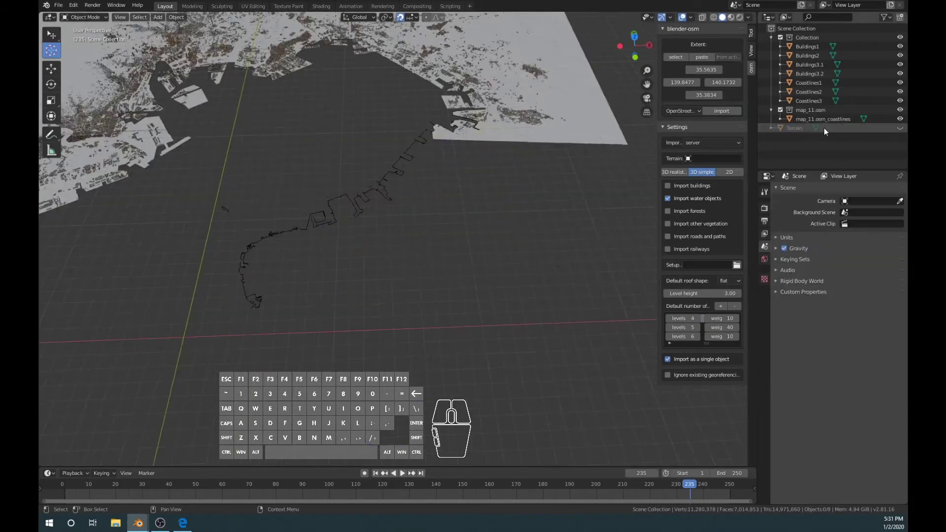
left_click(823, 118)
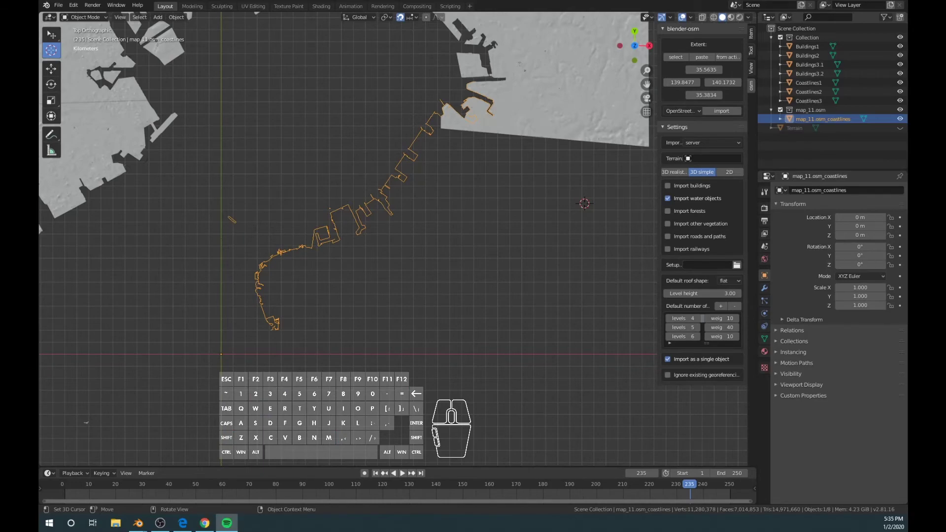
left_click(203, 17)
mouse_move(236, 198)
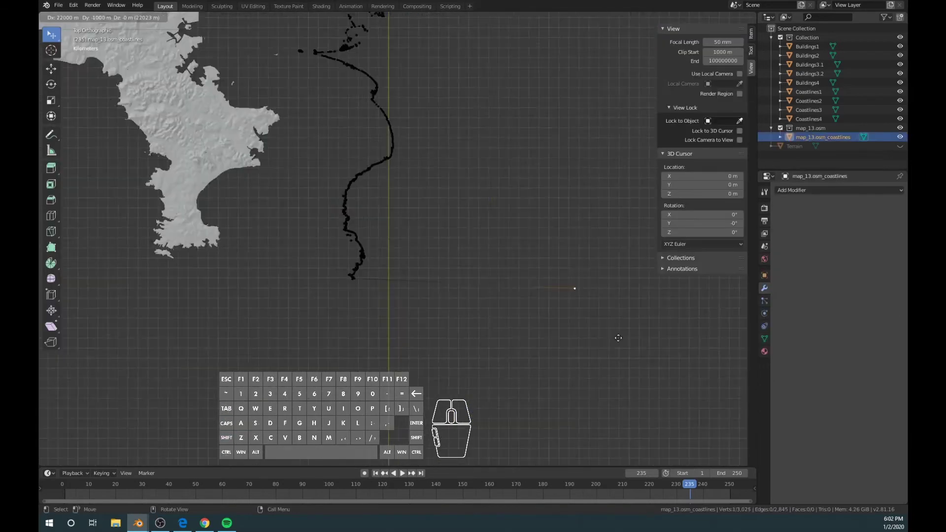
- Select the linked outline of map_13.osm_coastlines and reimport the water objects for latitudes 35.1120 to 35.3834, longitudes 139.7516 to 140.0070
key("ctrl+l")
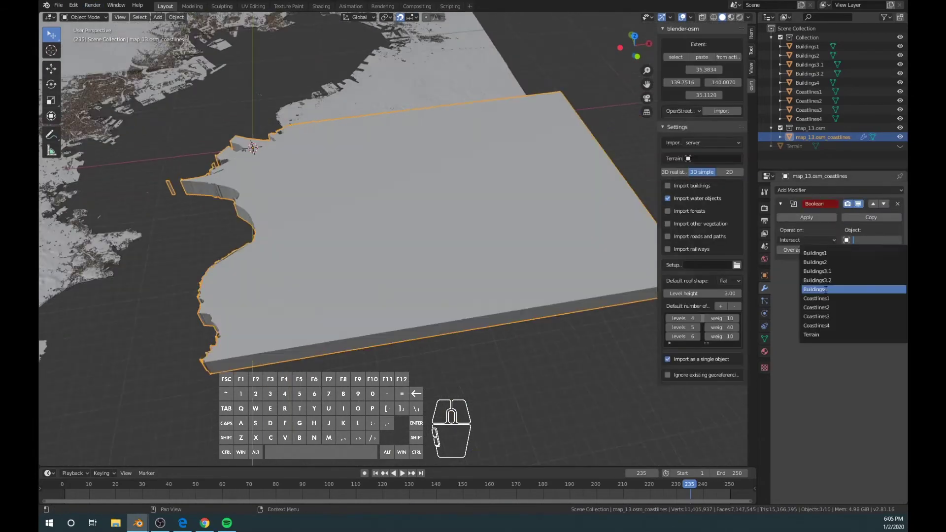
left_click(717, 111)
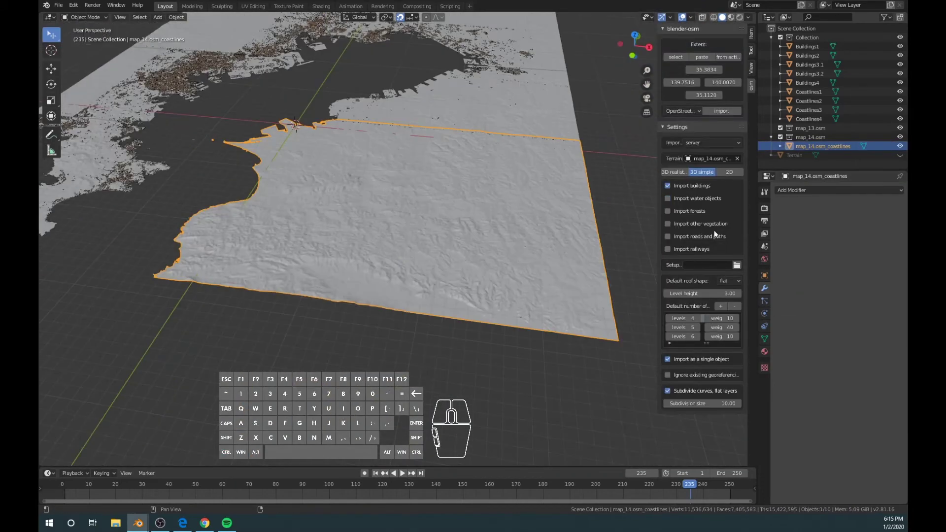
- Import only the OpenStreetMap buildings in 3D simple mode onto map_14.osm_coastlines and continue with the adjoining southern section
left_click(722, 111)
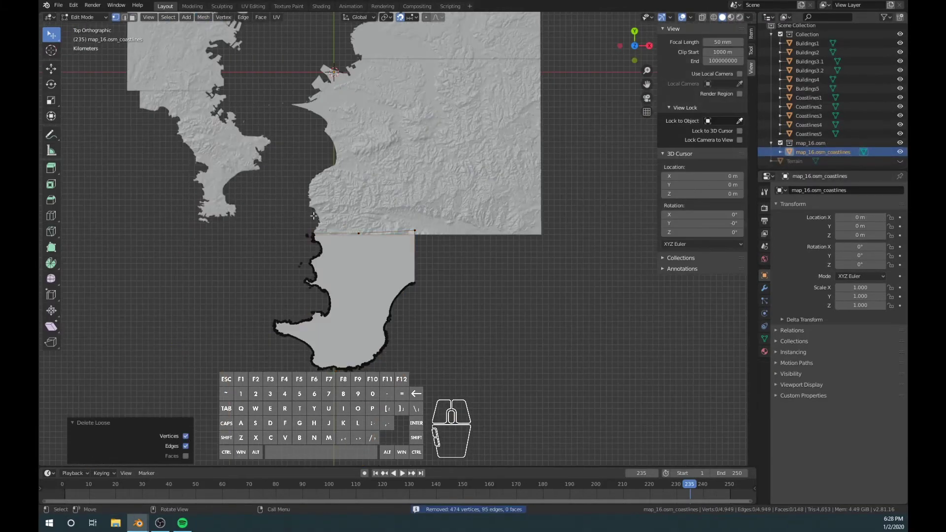
left_click(721, 110)
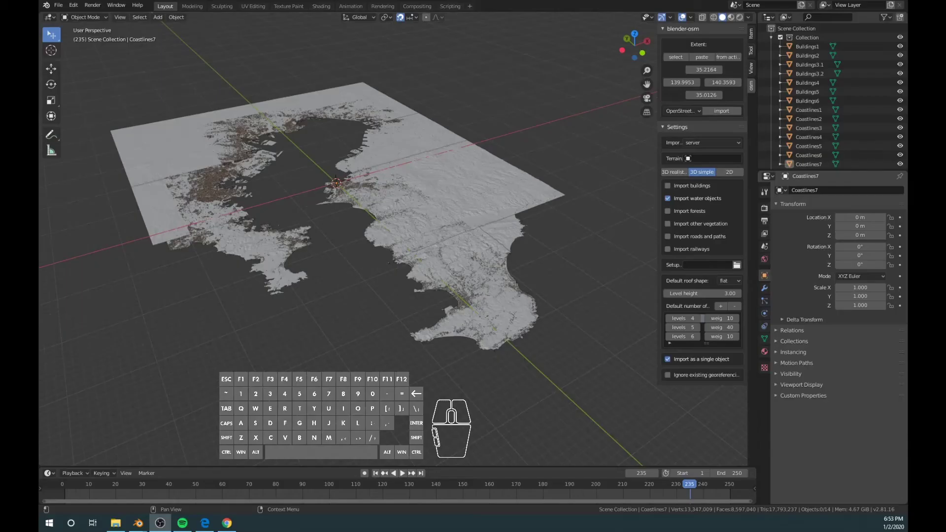
- Examine the assembled coastal terrain sections and their buildings around the bay from several angles
middle_click_drag(603, 211, 412, 188)
scroll(411, 187, "up", 5)
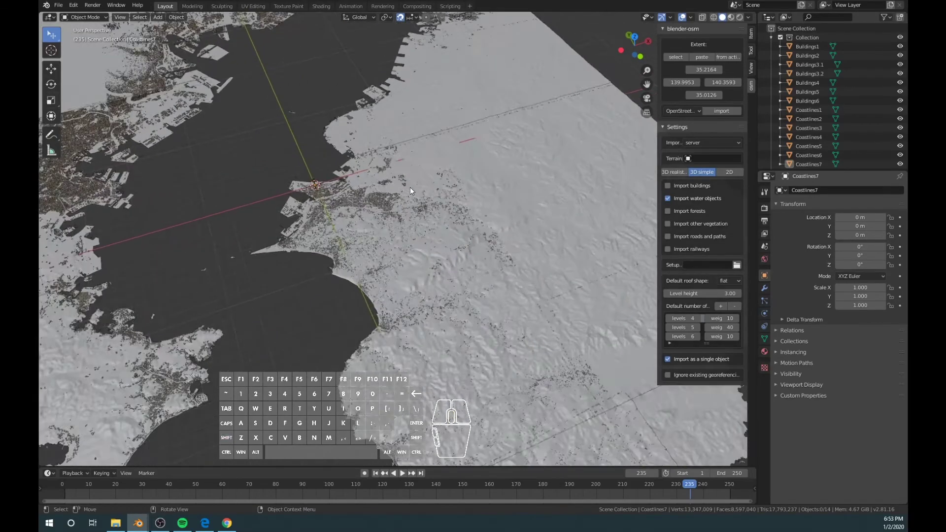
scroll(410, 190, "down", 6)
scroll(396, 221, "up", 6)
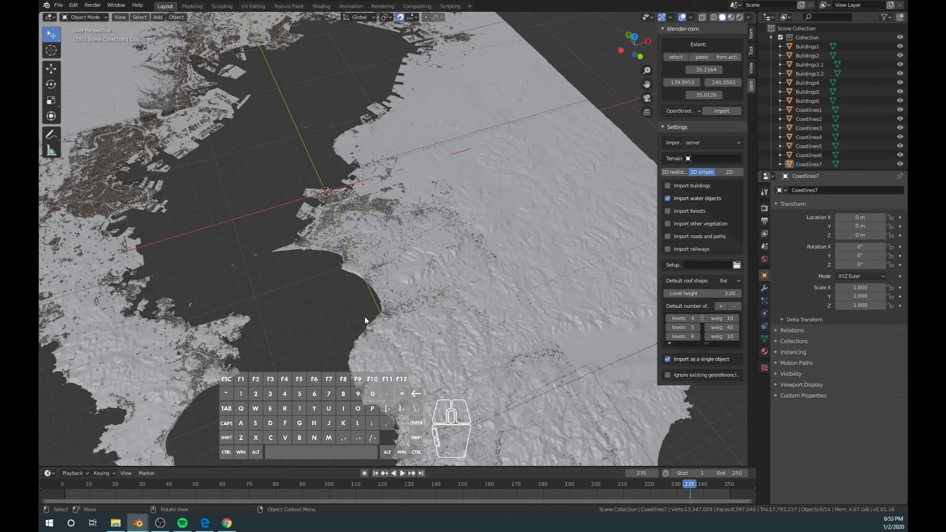
middle_click_drag(365, 316, 421, 265)
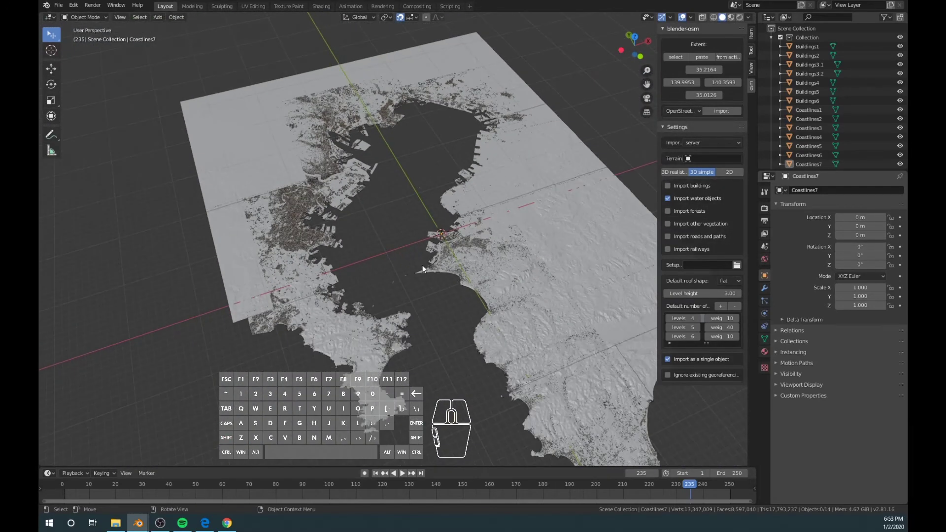
middle_click_drag(477, 274, 421, 263, "shift")
- Join the objects Coastlines1 through Coastlines7 into a single mesh object
scroll(854, 105, "down", 1)
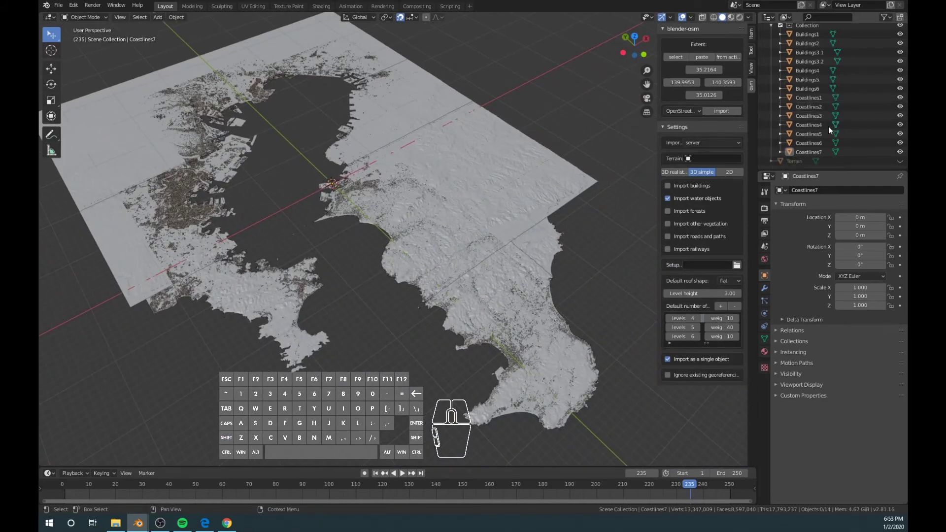
left_click(819, 98)
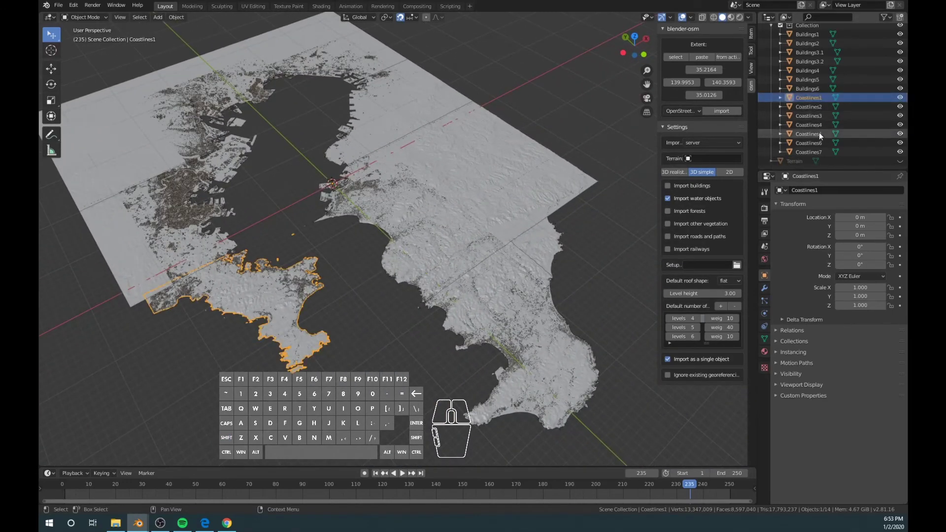
left_click(809, 151, "shift")
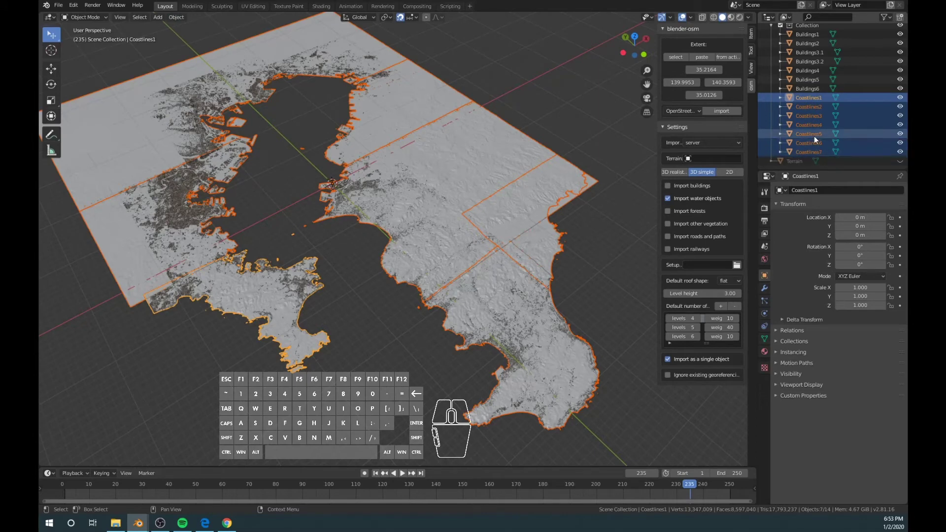
left_click(176, 18)
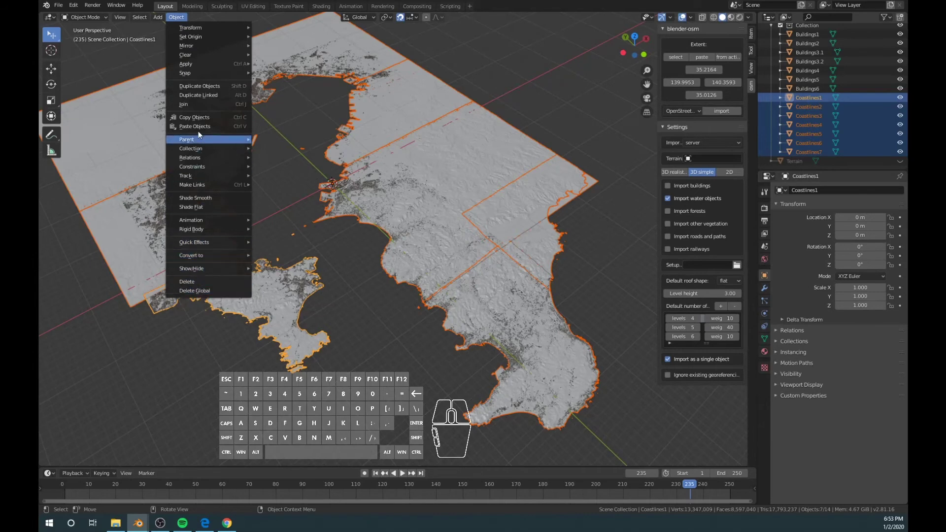
left_click(198, 105)
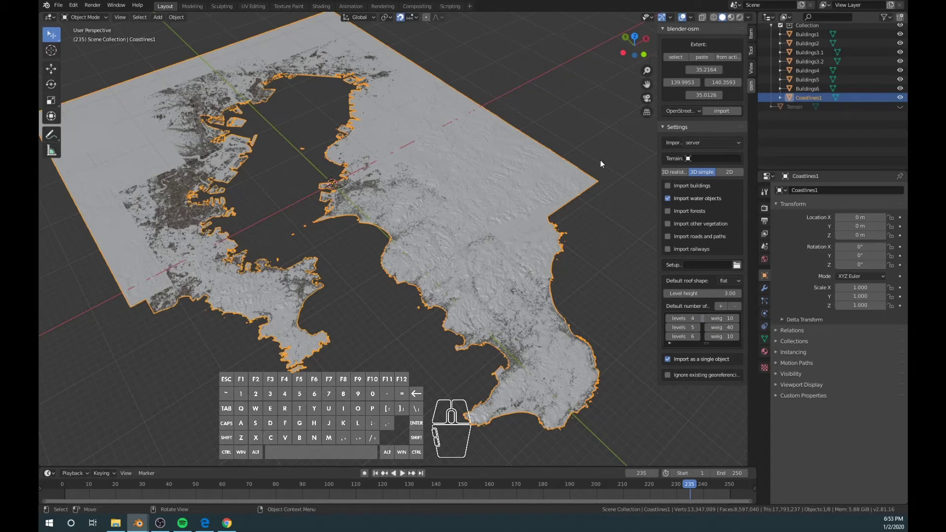
- Undo the joining of the seven coastline objects
scroll(793, 86, "up", 2)
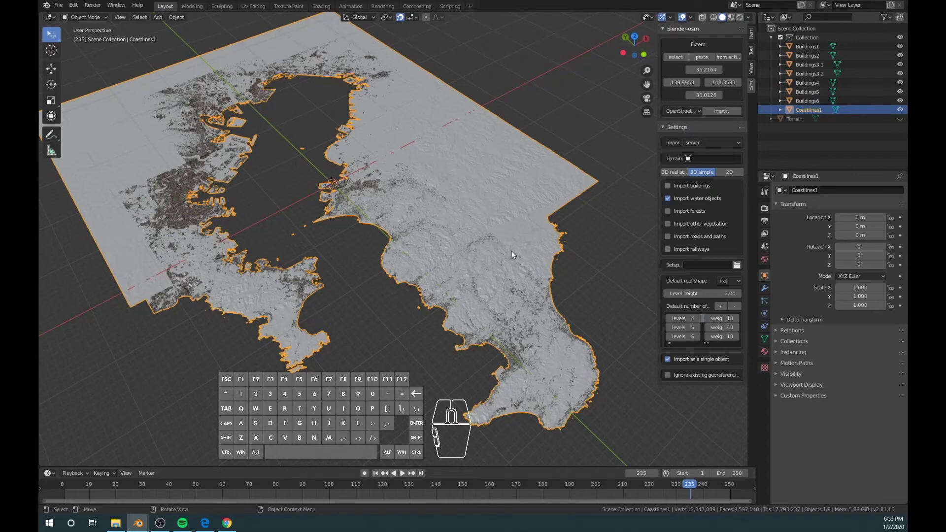
scroll(551, 210, "up", 1)
key("ctrl+z")
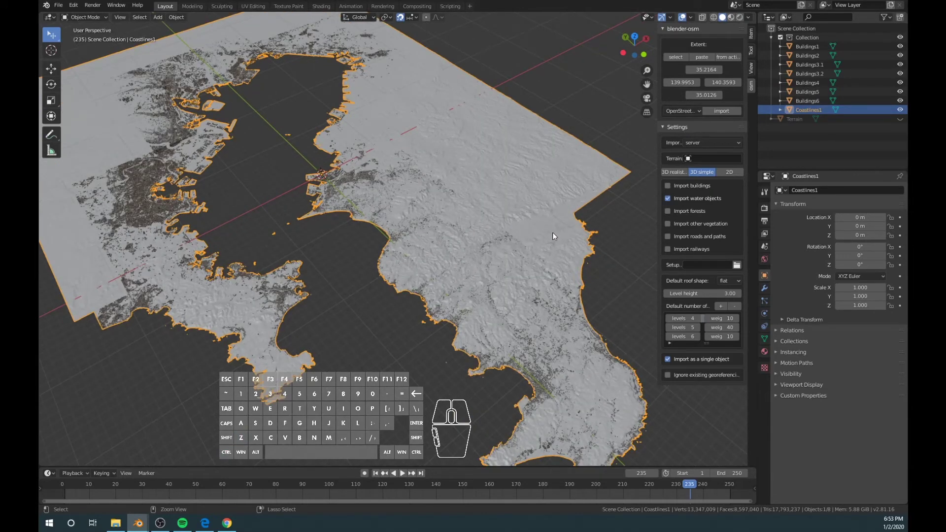
left_click(625, 229)
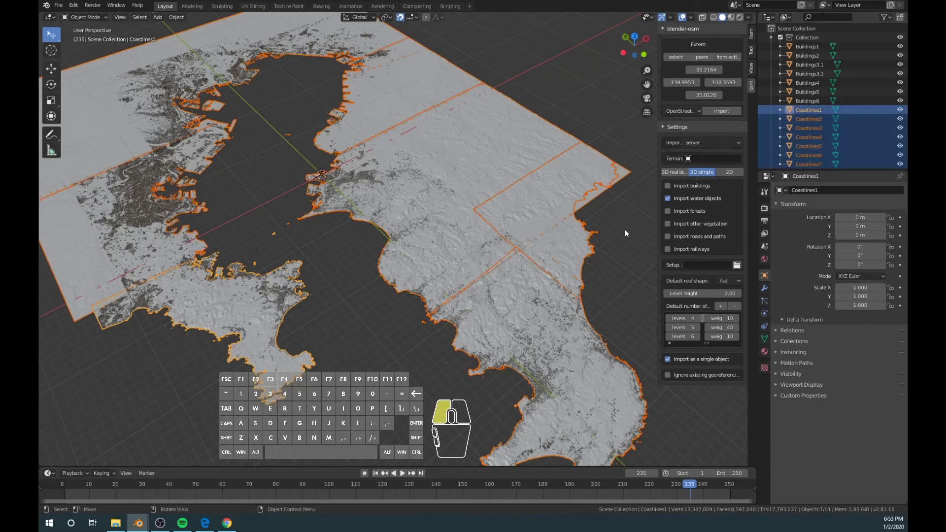
- Select Coastlines5 at its southern edge in top view and enter Edit Mode on its mesh
key("KP_7")
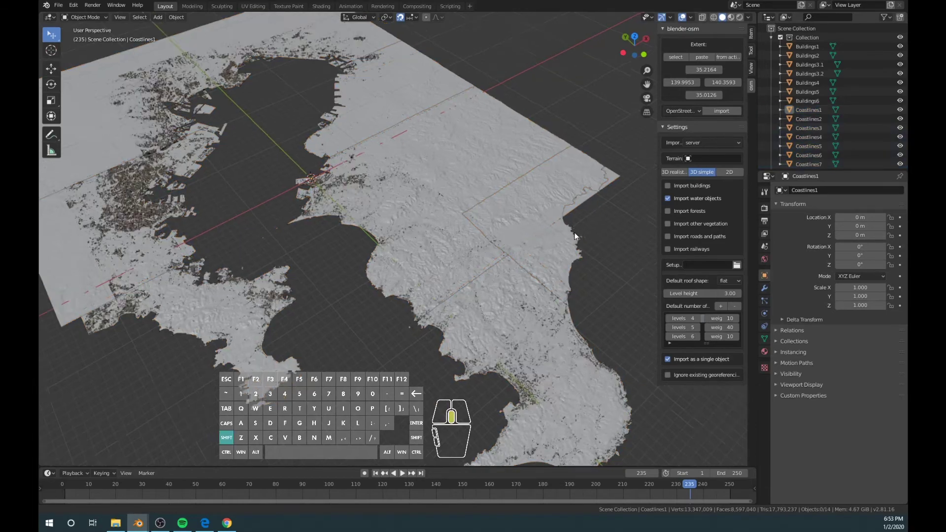
scroll(316, 310, "up", 5)
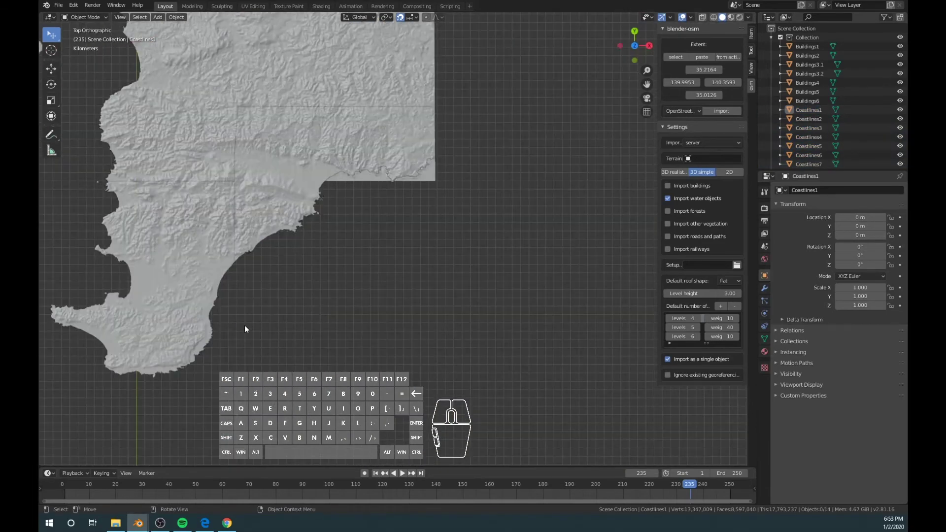
scroll(276, 246, "up", 2)
middle_click_drag(340, 187, 450, 289, "shift")
left_click(457, 280)
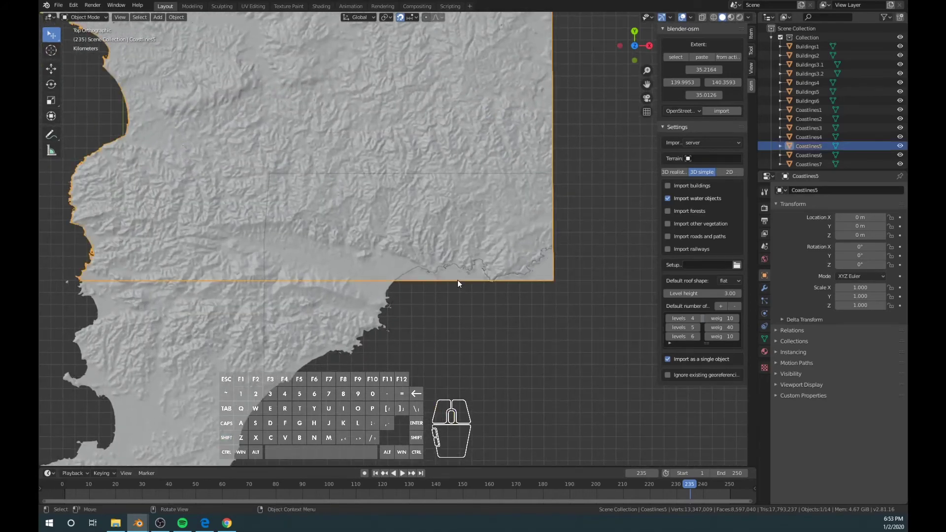
key("Tab")
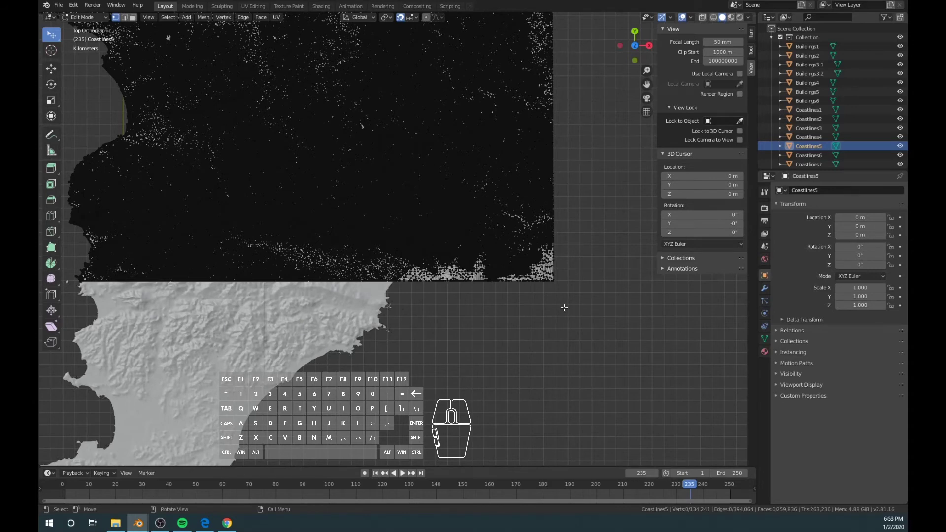
- Try to delete the vertices in the southeastern corner of Coastlines5 without X-ray, and undo the deletion
key("b")
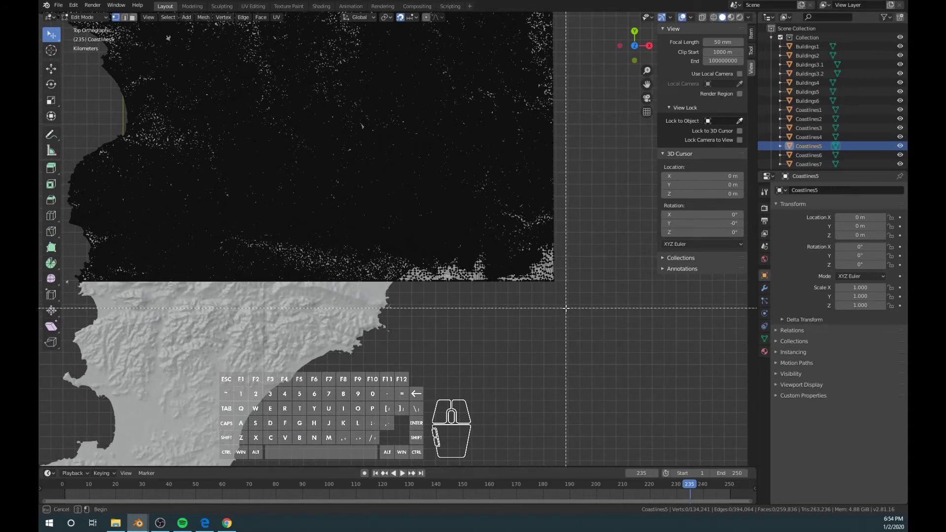
left_click_drag(565, 308, 380, 214)
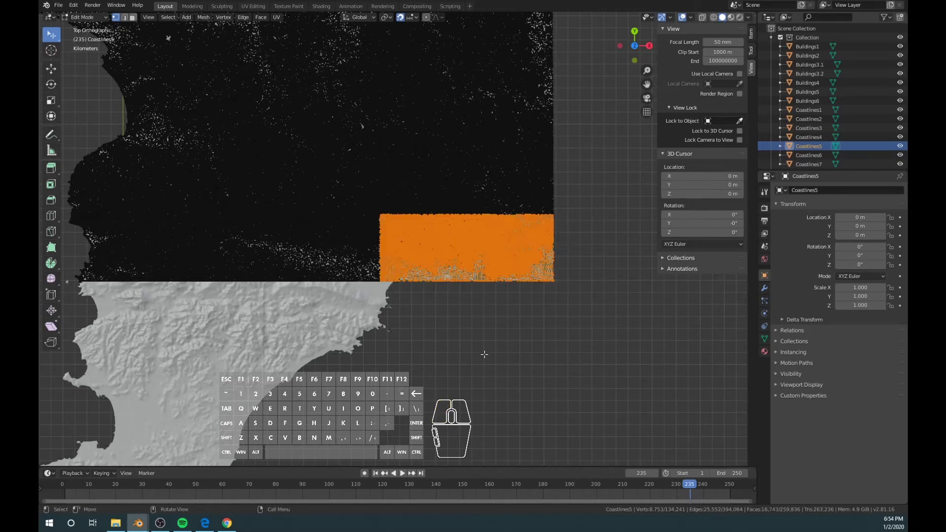
key("x")
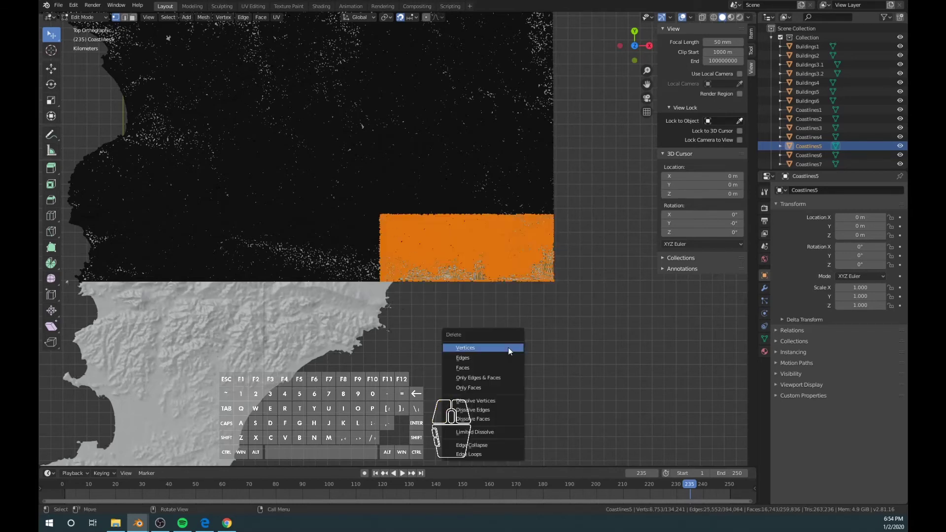
left_click(493, 348)
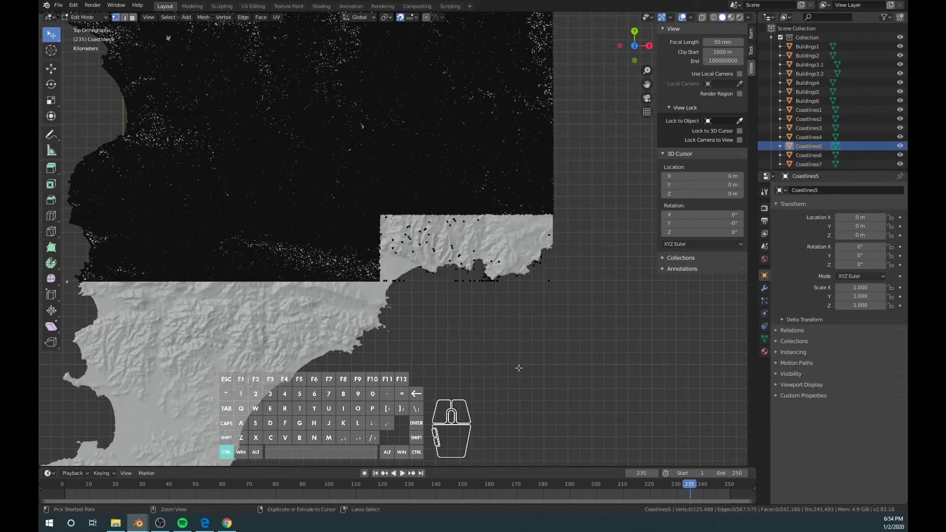
key("ctrl+z")
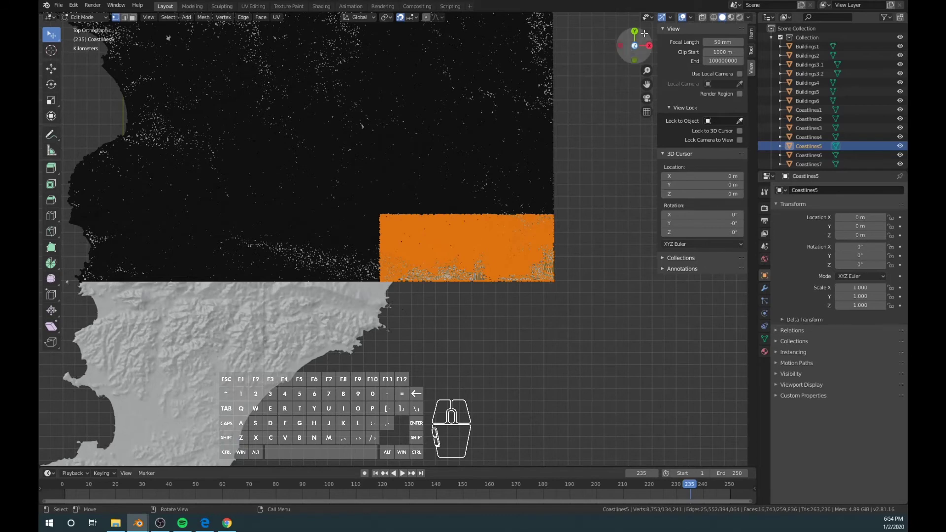
- Enable X-ray and delete all vertices in the southeastern corner of Coastlines5 where it overlaps the neighbouring section and sea
left_click(702, 18)
left_click(600, 326)
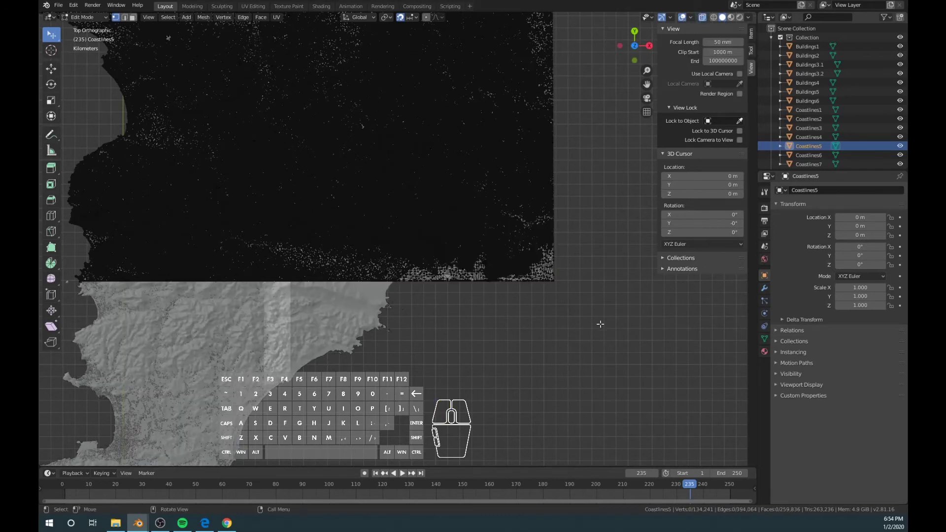
left_click_drag(600, 324, 383, 217)
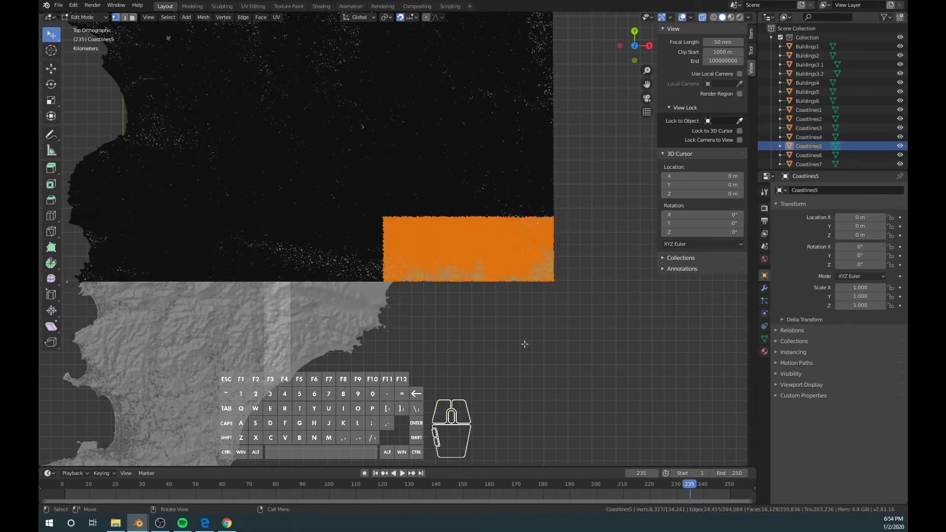
key("x")
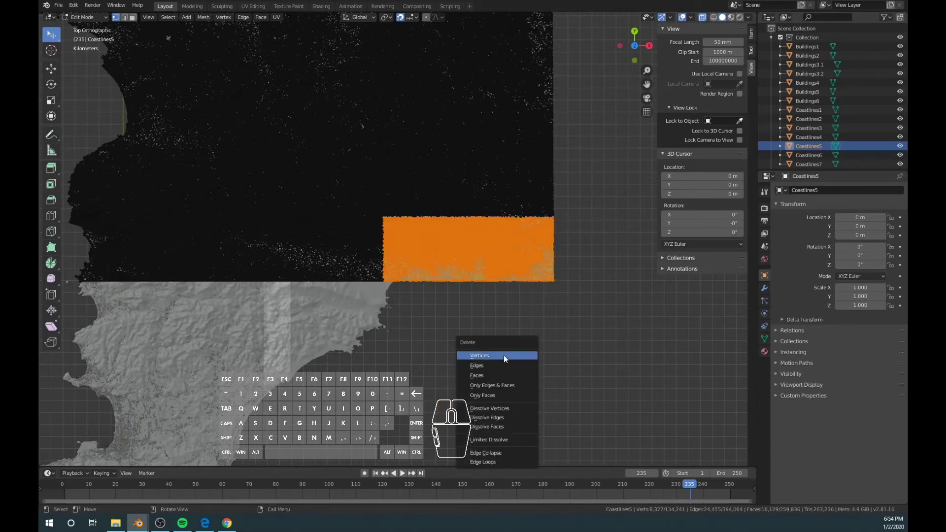
left_click(507, 356)
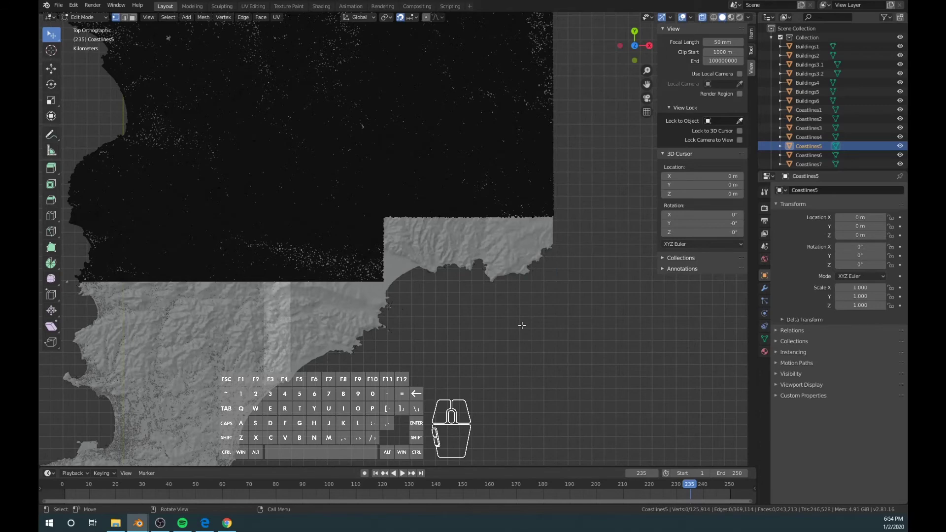
- Return to Object Mode, deselect Coastlines5 and turn X-ray off
left_click(83, 17)
left_click(82, 28)
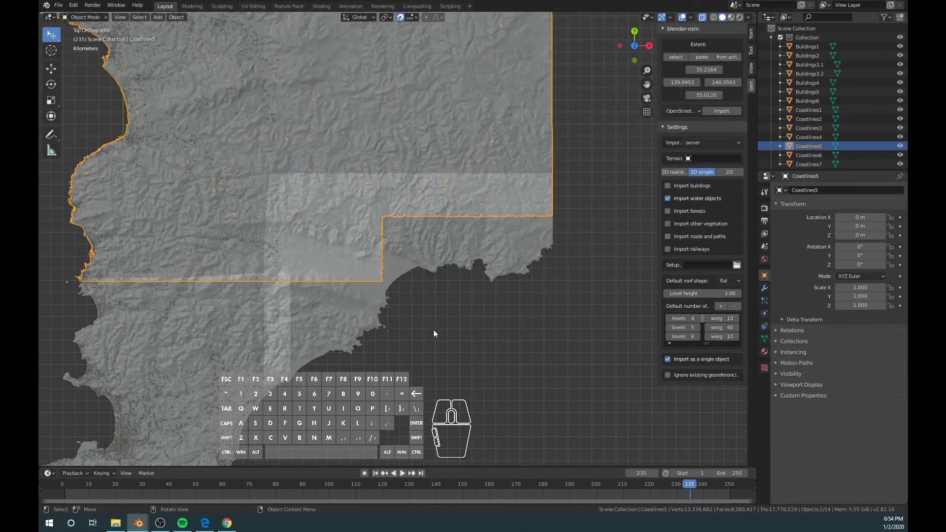
left_click(433, 337)
middle_click_drag(432, 346, 428, 268)
left_click(703, 17)
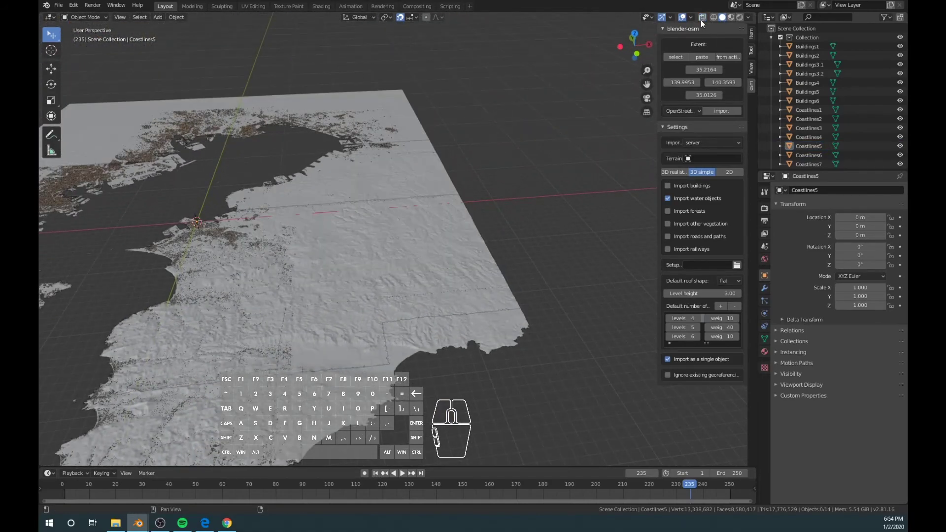
middle_click_drag(421, 321, 440, 376)
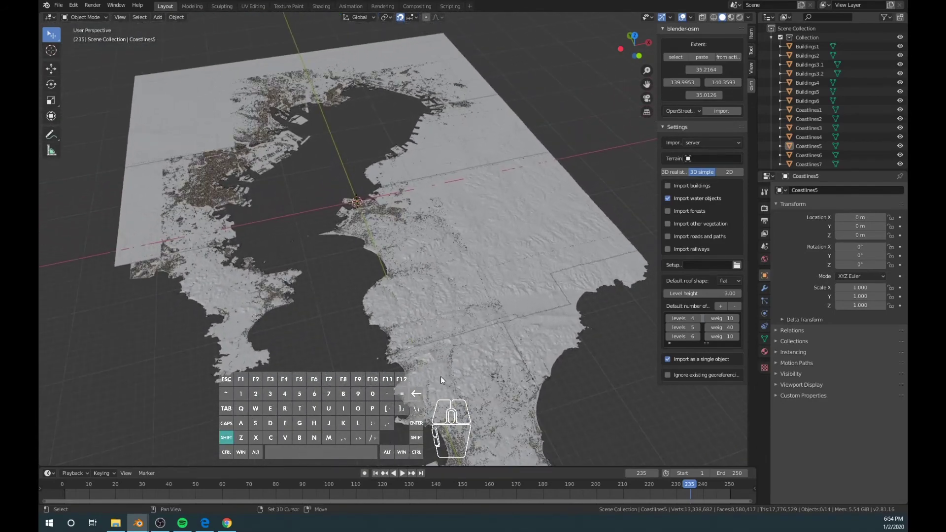
- Join Coastlines1 through Coastlines7 into a single mesh object with Coastlines7 as the active object
scroll(853, 111, "down", 1)
left_click(819, 152)
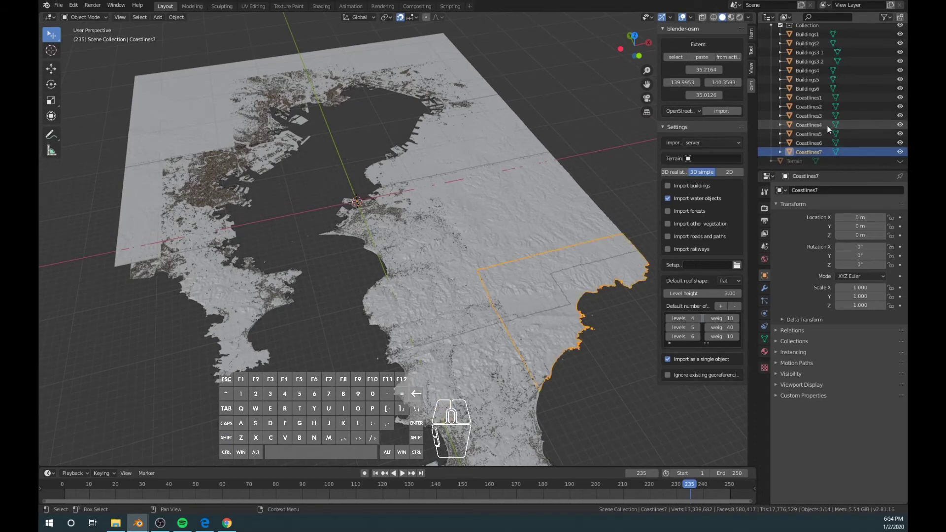
left_click(817, 98, "shift")
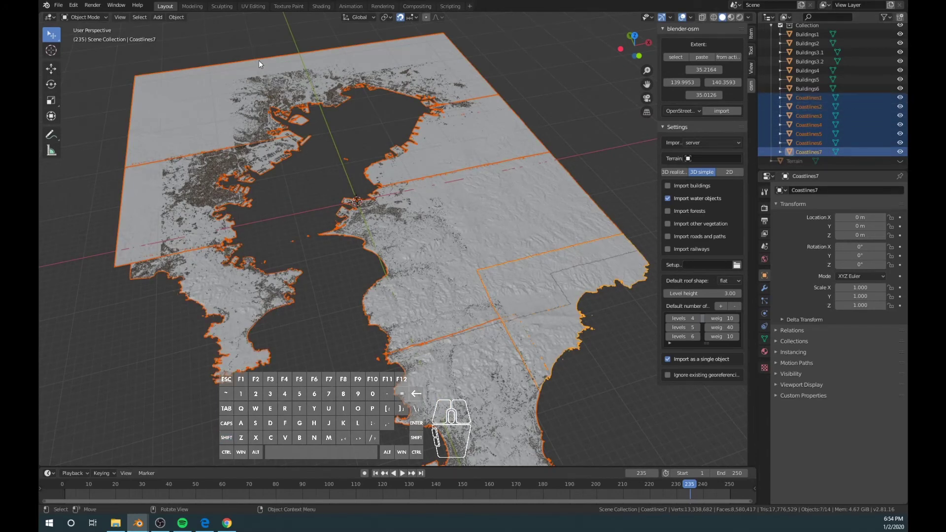
left_click(159, 19)
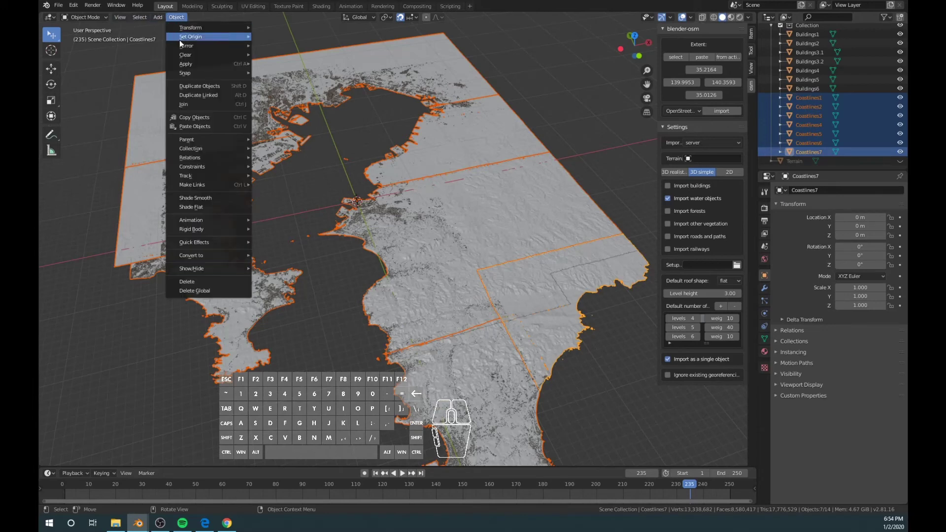
left_click(236, 105)
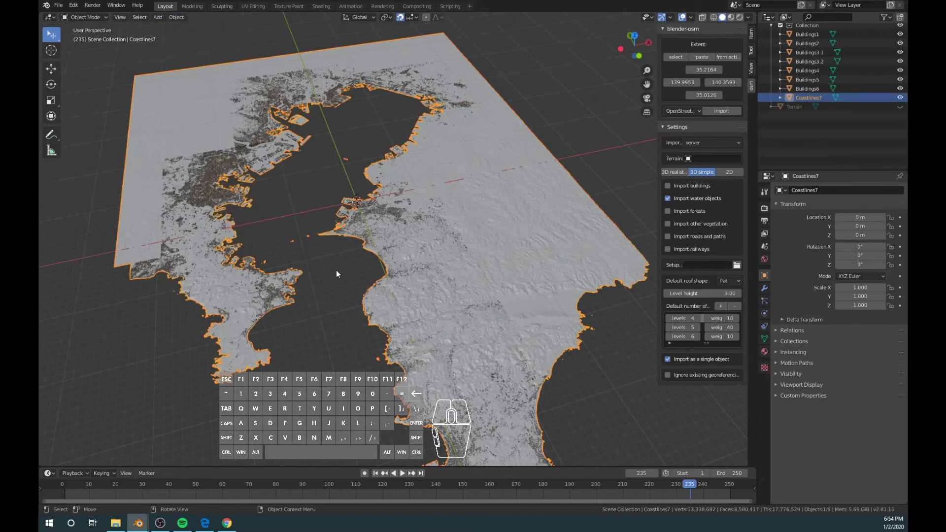
- Join all building objects from Buildings1 through Buildings6 into one object and deselect it
scroll(814, 82, "up", 1)
left_click(815, 100)
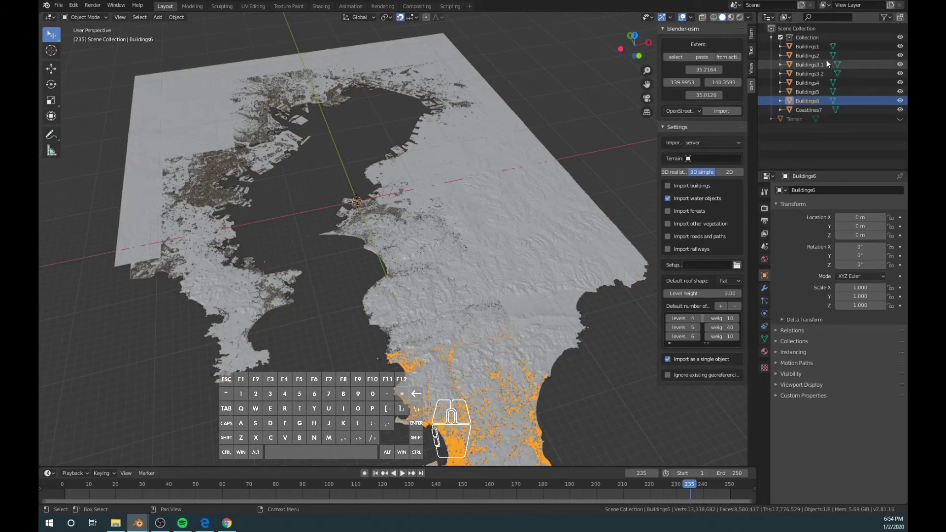
left_click(817, 47, "shift")
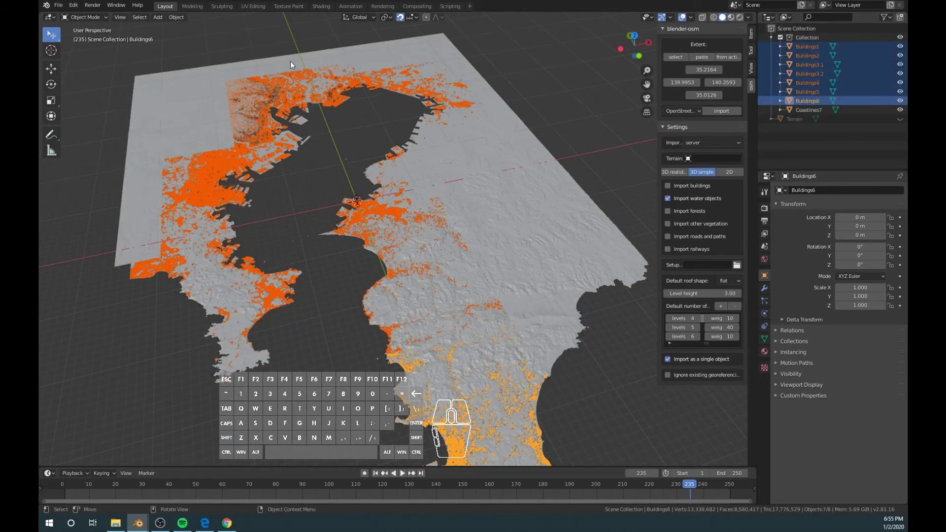
left_click(176, 16)
mouse_move(205, 72)
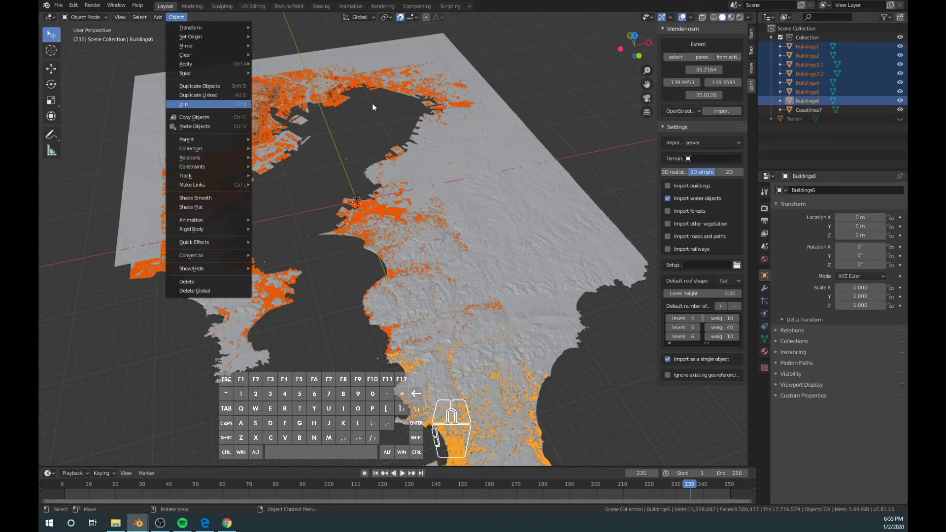
key("Return")
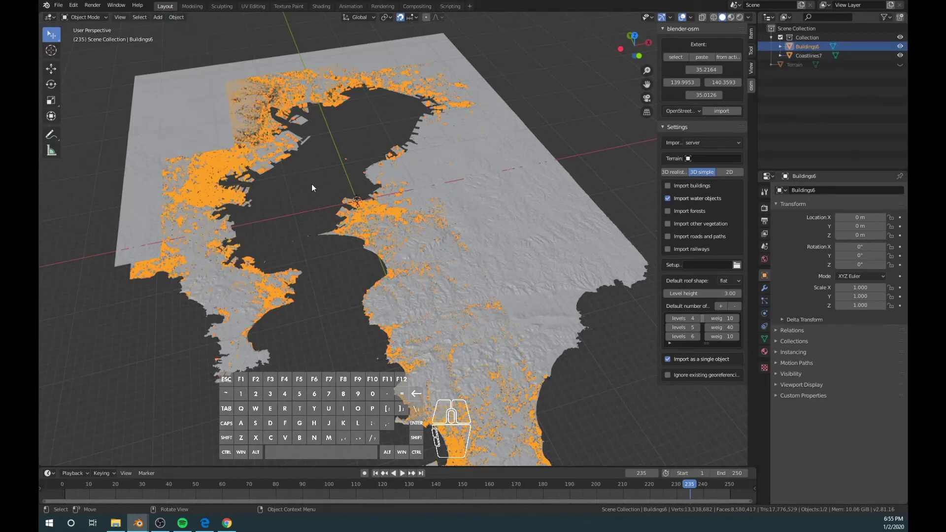
left_click(314, 184)
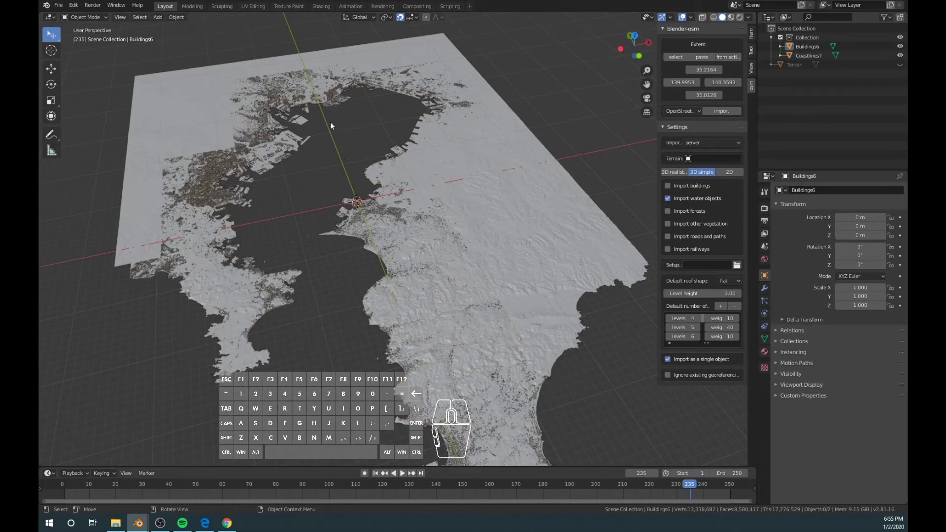
- Save the file and rename the joined buildings object as Buildings
left_click(59, 5)
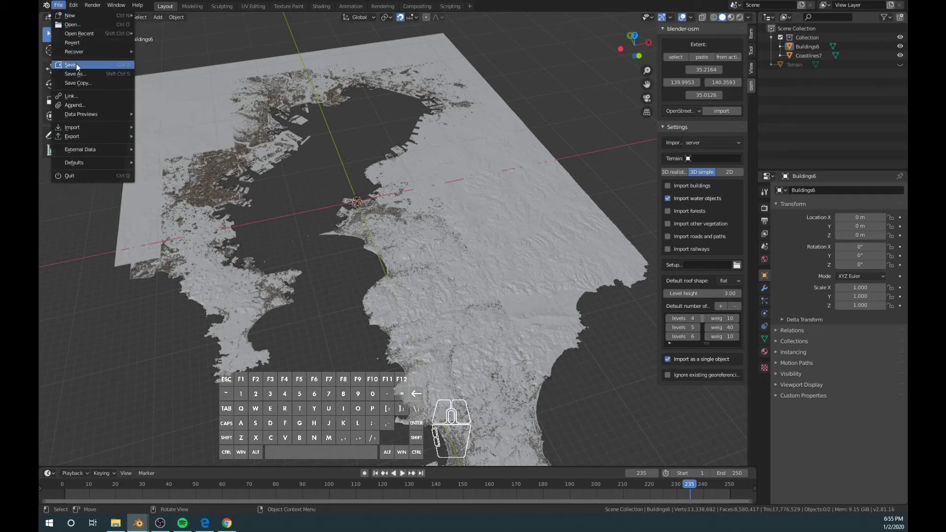
left_click(78, 65)
left_click(813, 46)
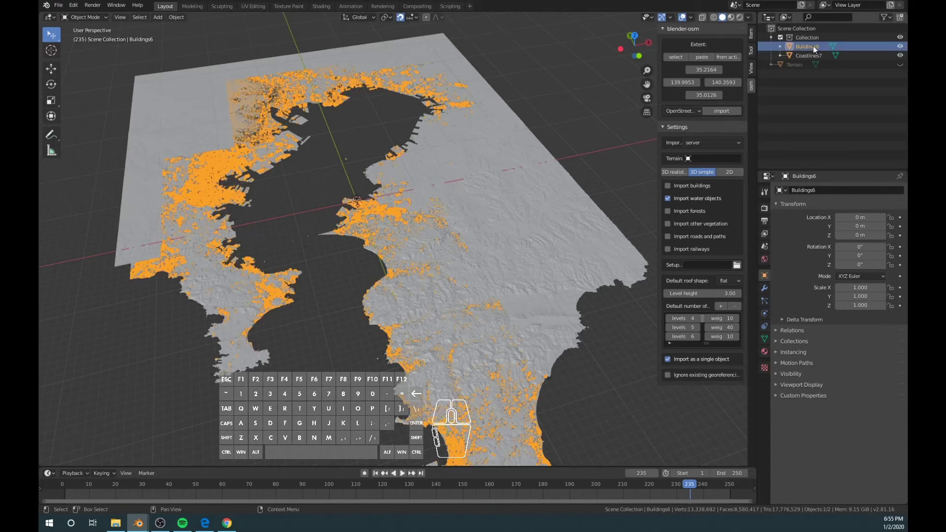
left_click(829, 189)
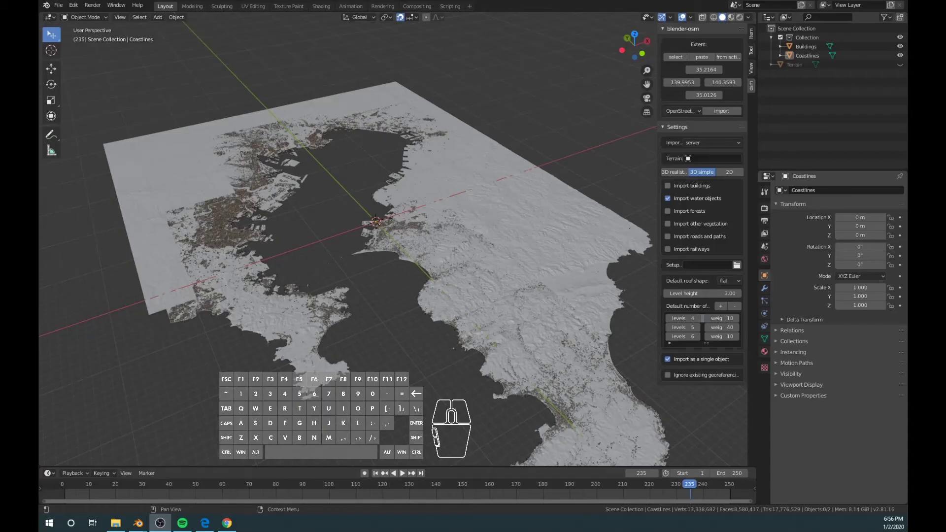
- Rename the joined Coastlines object as Terrain
scroll(507, 230, "up", 3)
middle_click_drag(507, 229, 510, 251)
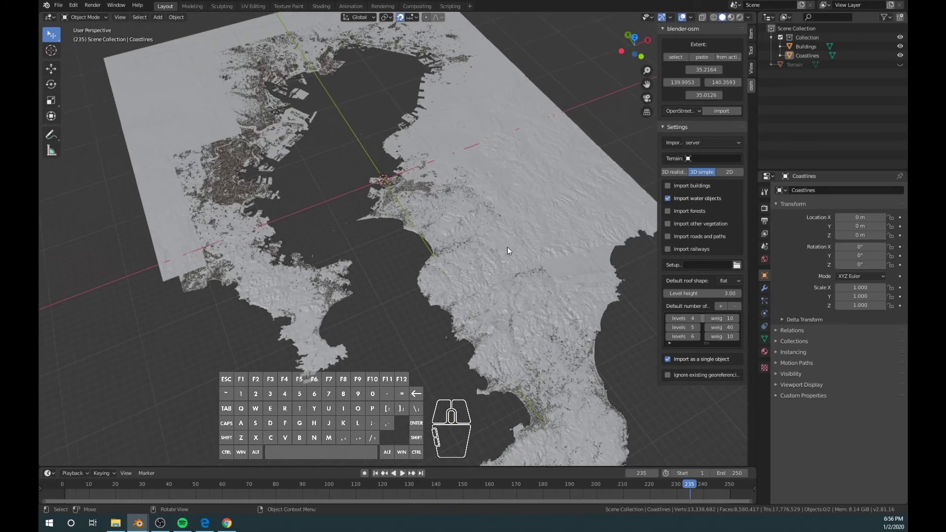
left_click(566, 252)
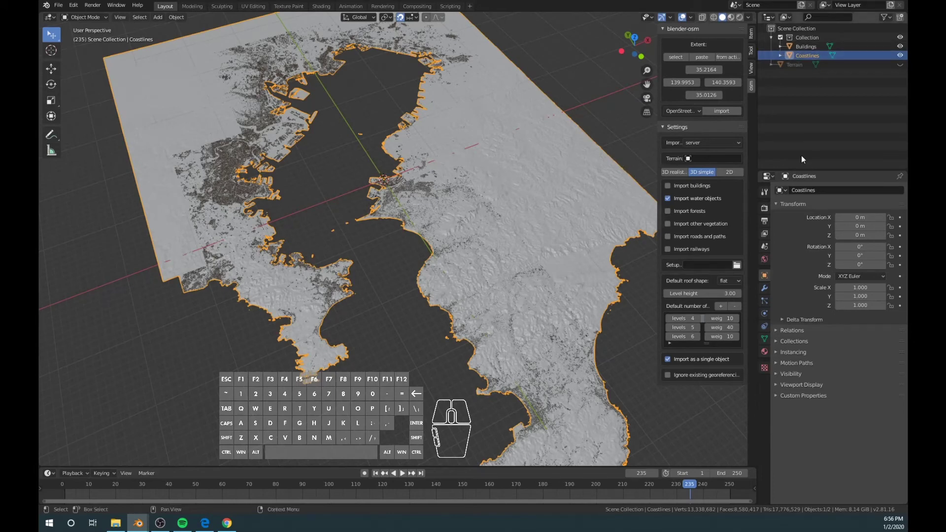
left_click(817, 193)
type("T")
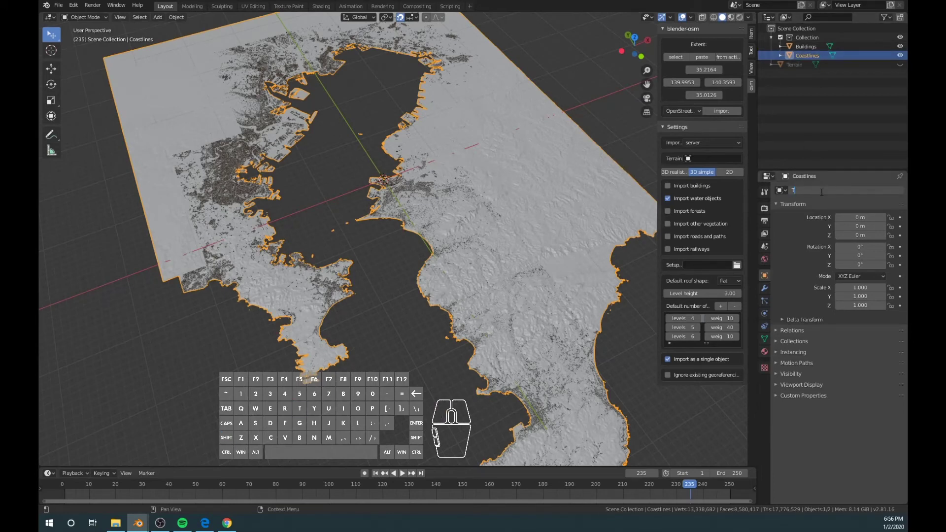
type("errain")
key("Return")
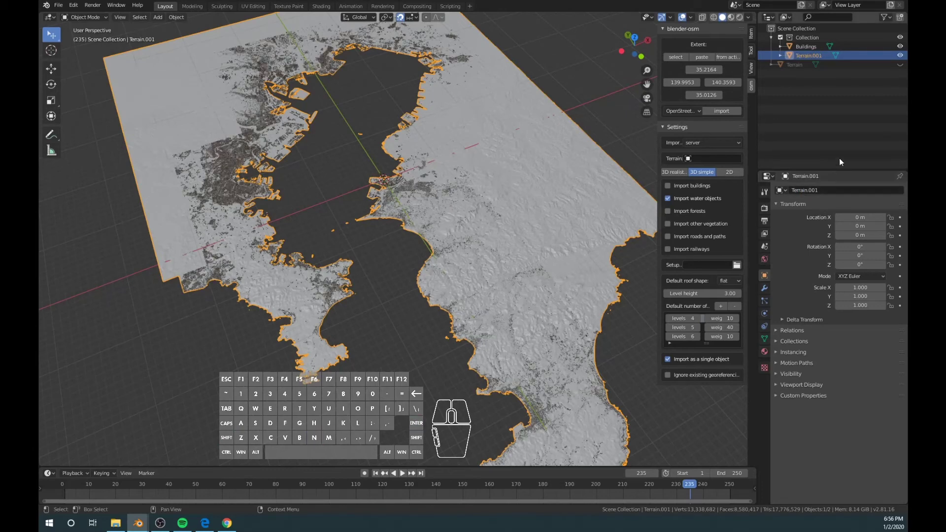
- Delete the old hidden Terrain object from the scene
left_click(797, 64)
right_click(799, 64)
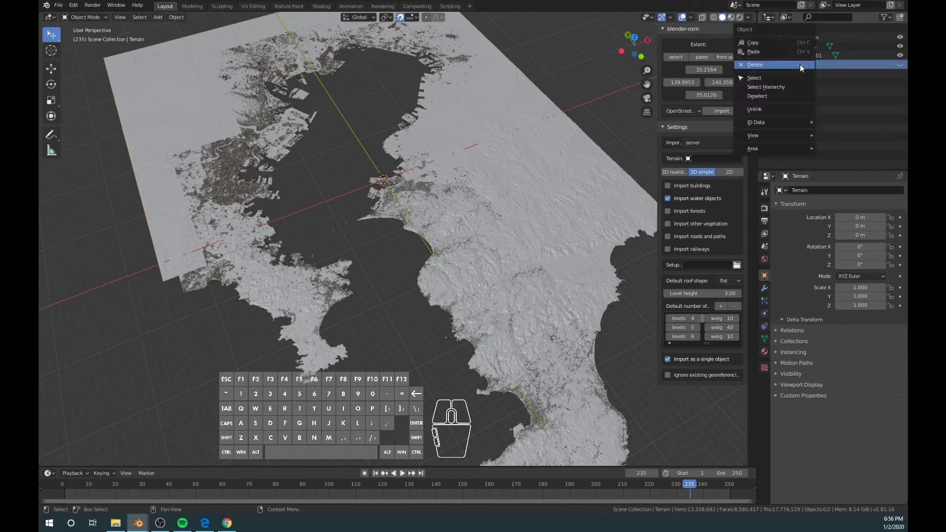
left_click(774, 66)
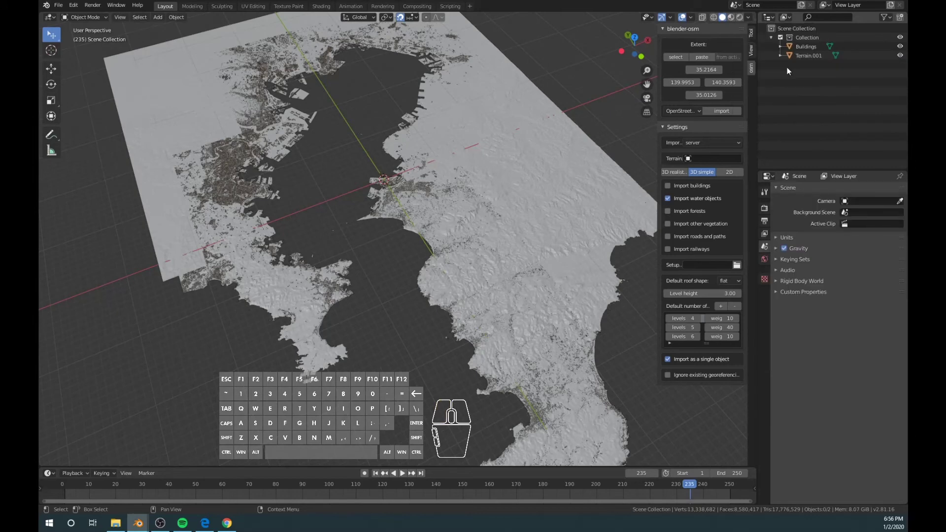
- Rename the Terrain.001 object as Terrain
left_click(811, 56)
left_click(828, 190)
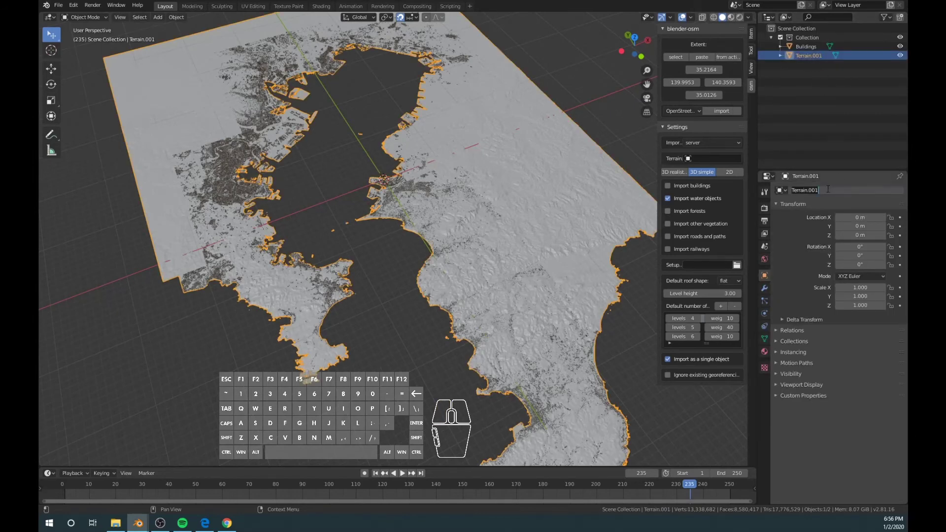
type("Terrain")
key("Return")
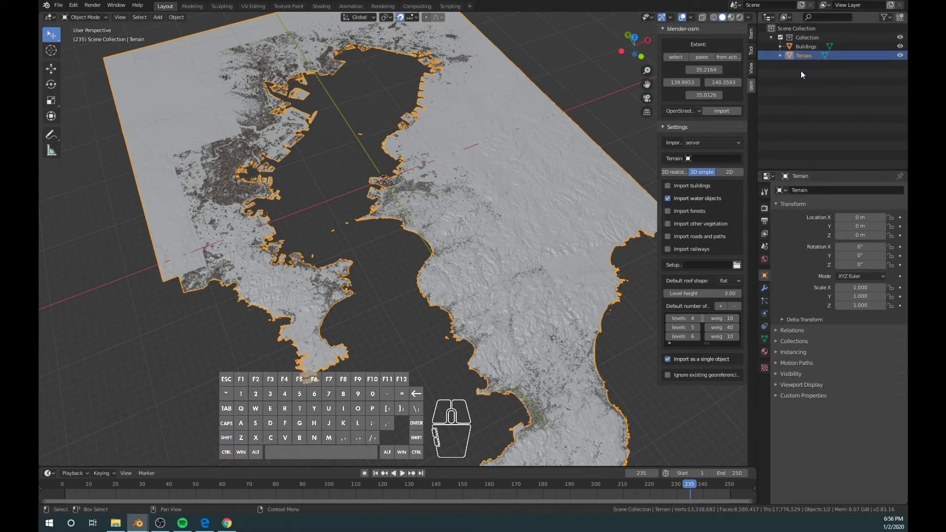
- Merge all of the Terrain mesh's vertices by distance in Edit Mode, with a merge distance of 0.01 m
key("Tab")
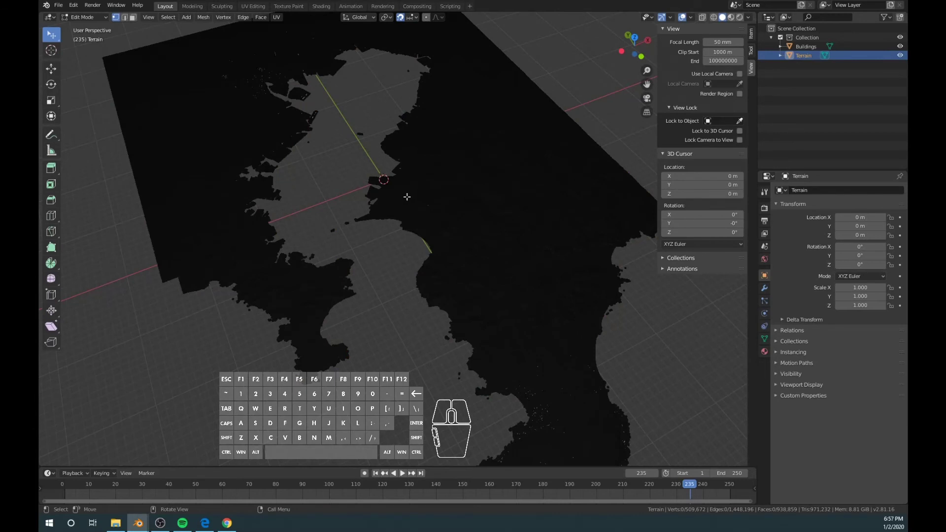
key("a")
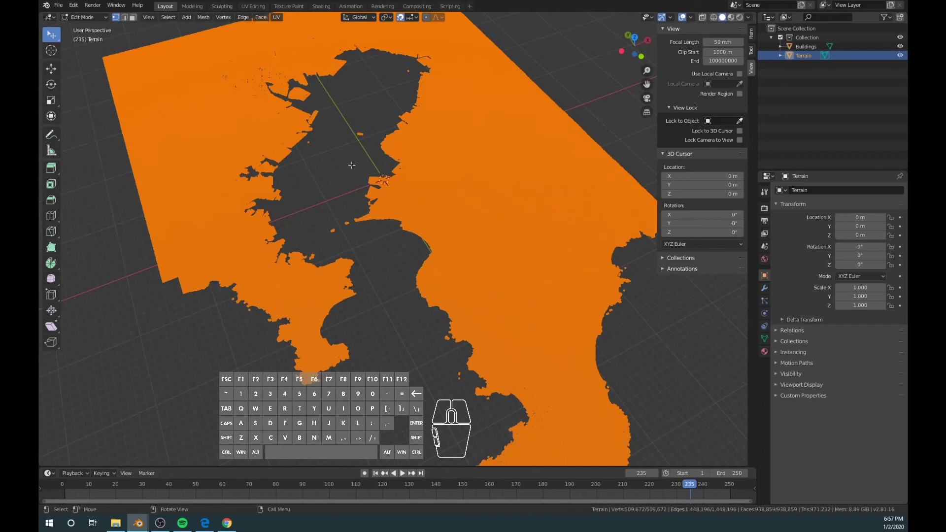
left_click(203, 17)
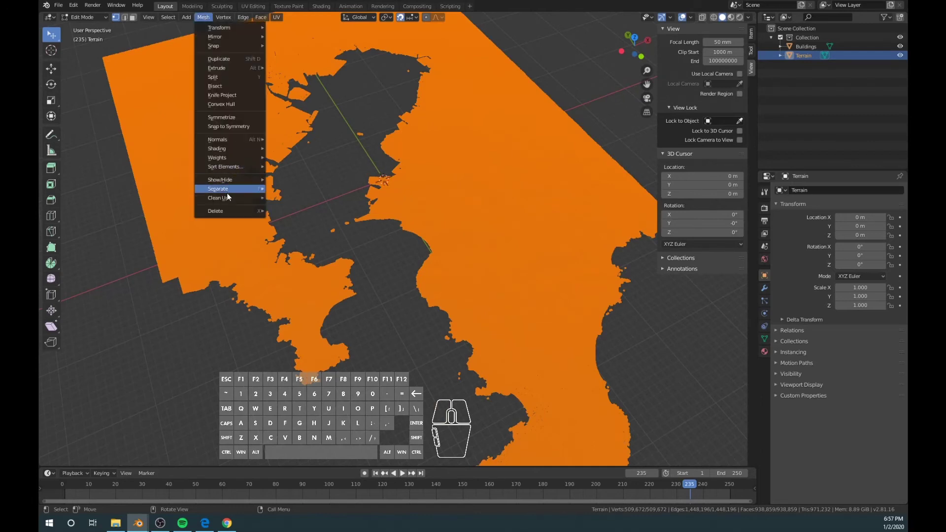
mouse_move(227, 197)
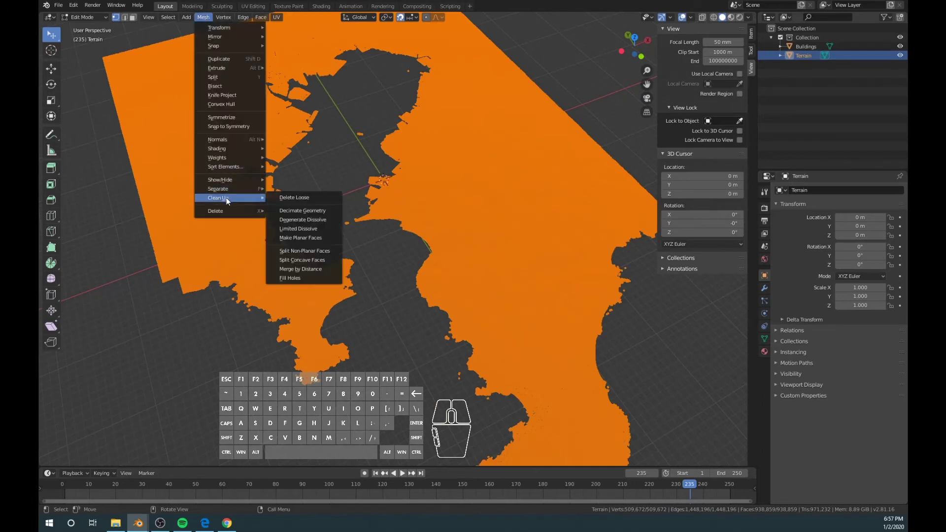
left_click(305, 270)
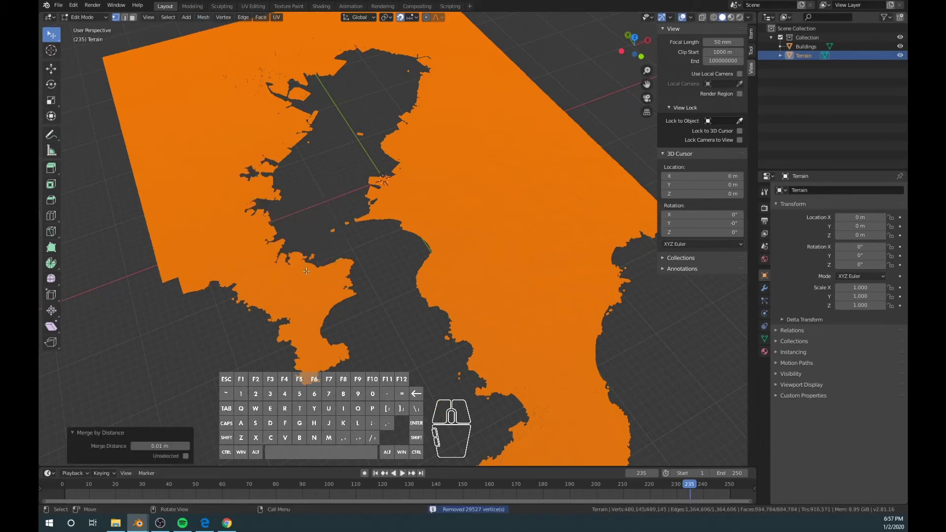
left_click(154, 446)
left_click(152, 446)
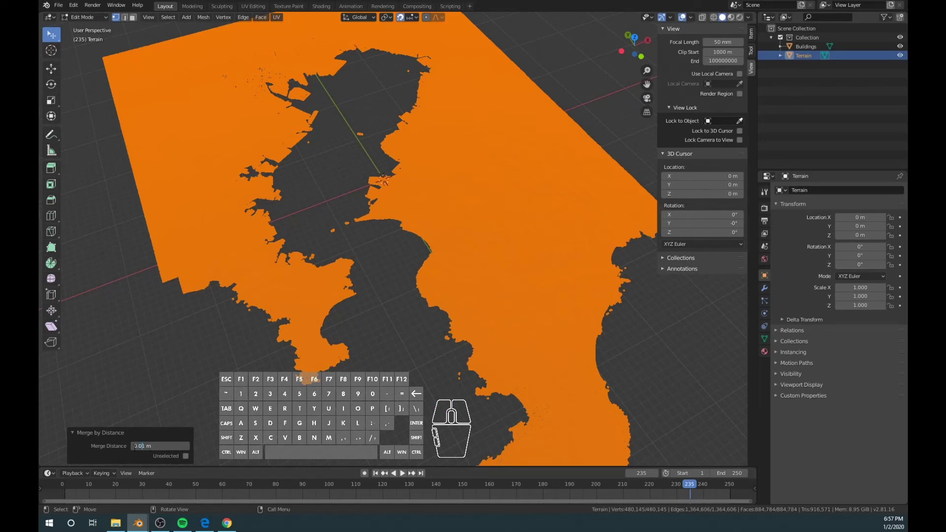
left_click(156, 446)
- Deselect all of the Terrain mesh's vertices and return to Object Mode
left_click(424, 459)
left_click(404, 324)
mouse_move(399, 340)
middle_mouse_down()
mouse_move(443, 294)
mouse_move(386, 275)
mouse_move(327, 291)
mouse_move(309, 315)
mouse_move(330, 342)
mouse_move(435, 307)
mouse_move(416, 312)
middle_mouse_up()
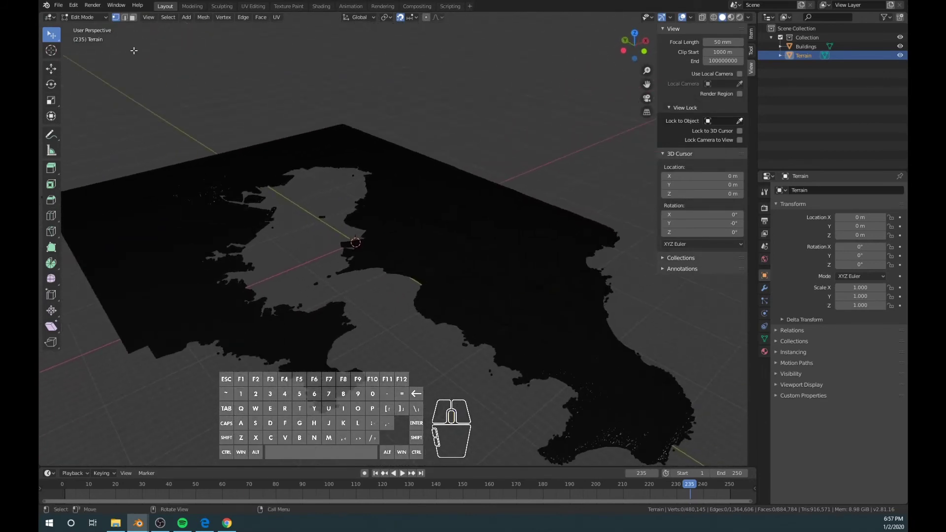
left_click(88, 17)
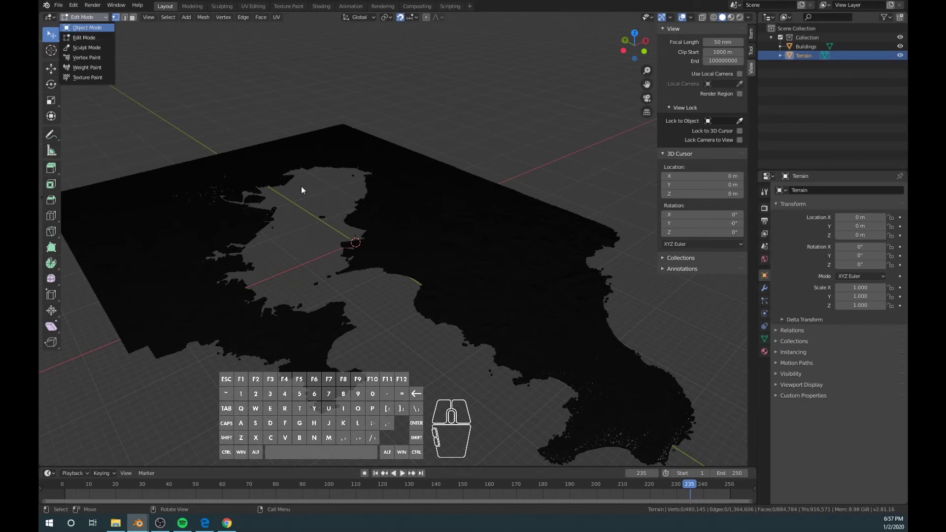
key("Return")
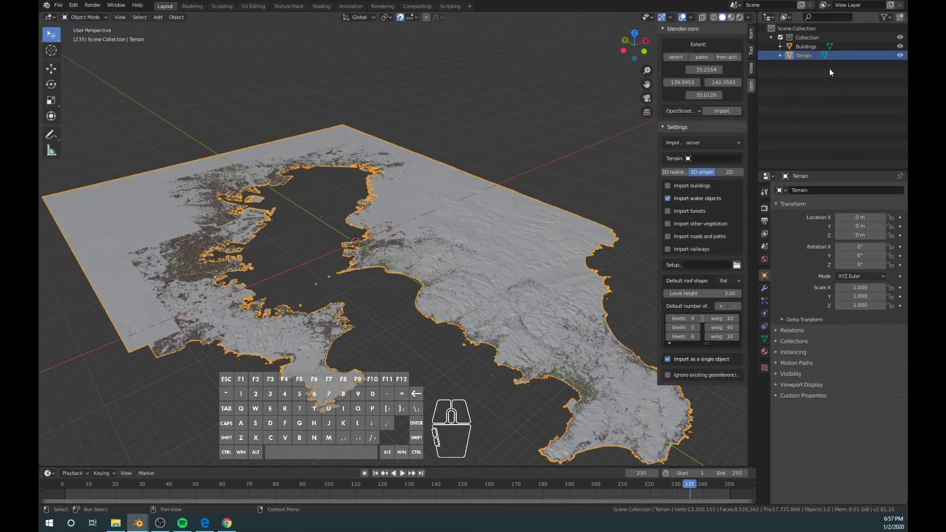
- Merge all of the Buildings mesh's vertices by distance at 0.01 m in Edit Mode and clear the selection
left_click(807, 47)
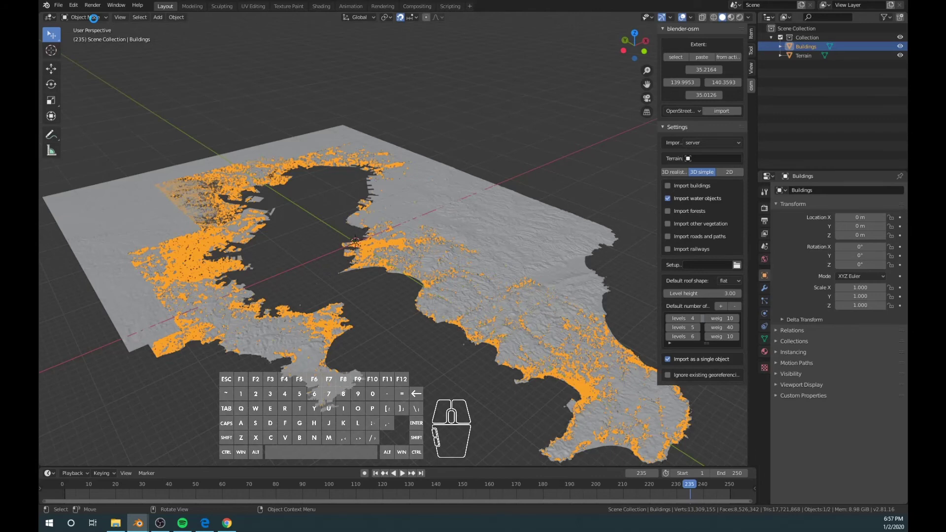
left_click(94, 17)
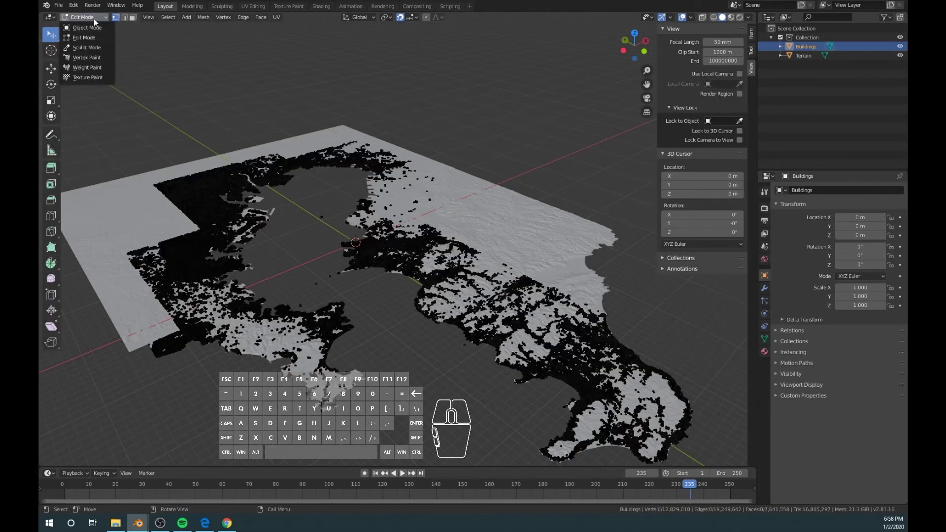
left_click(83, 37)
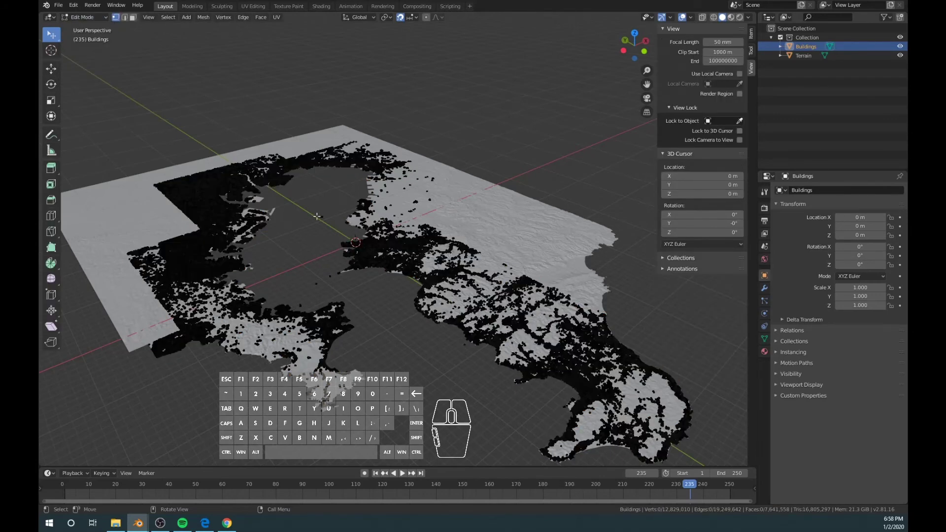
left_click(166, 19)
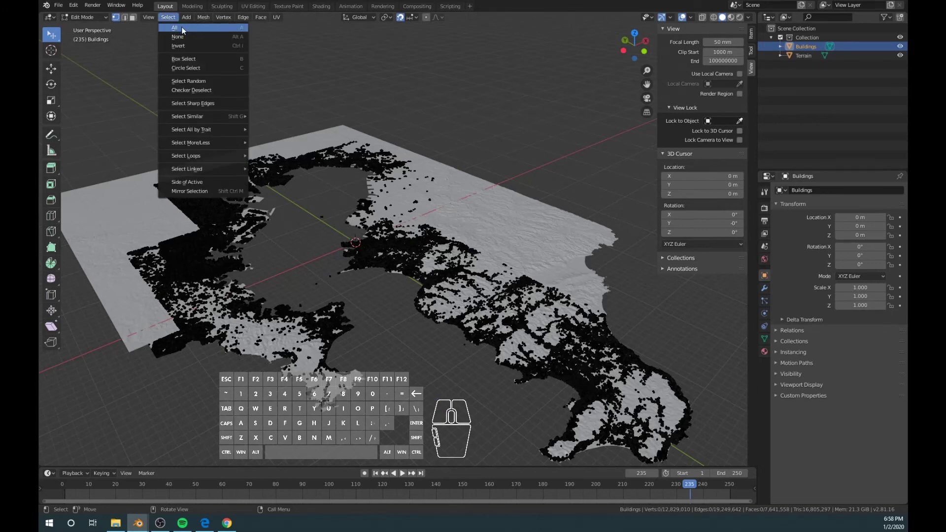
left_click(181, 28)
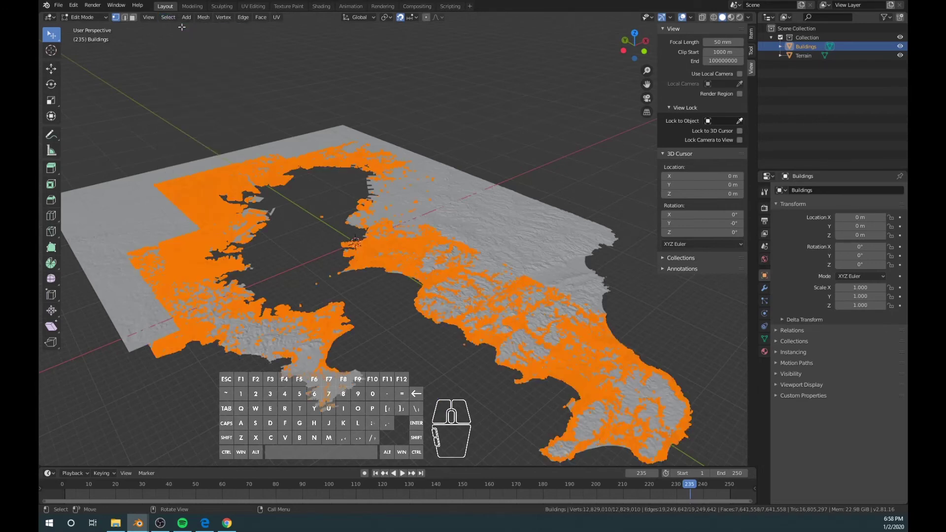
left_click(209, 17)
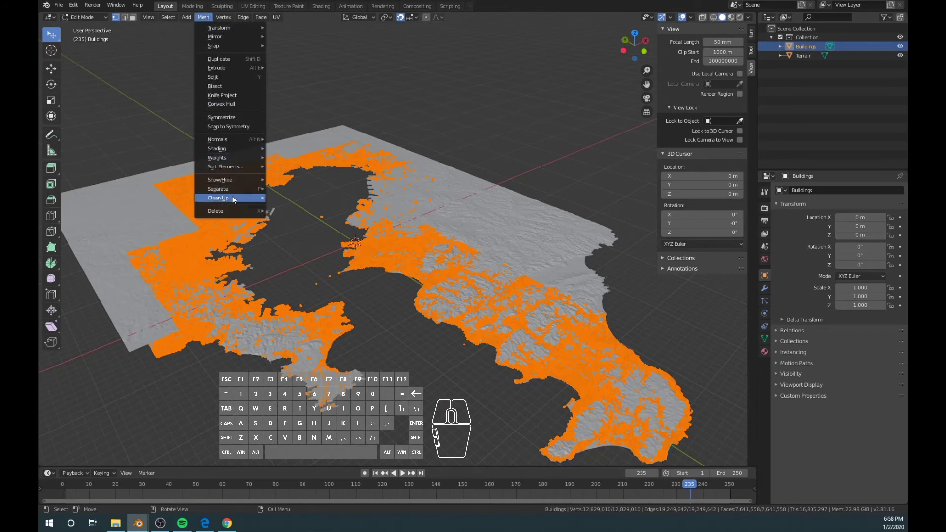
mouse_move(227, 197)
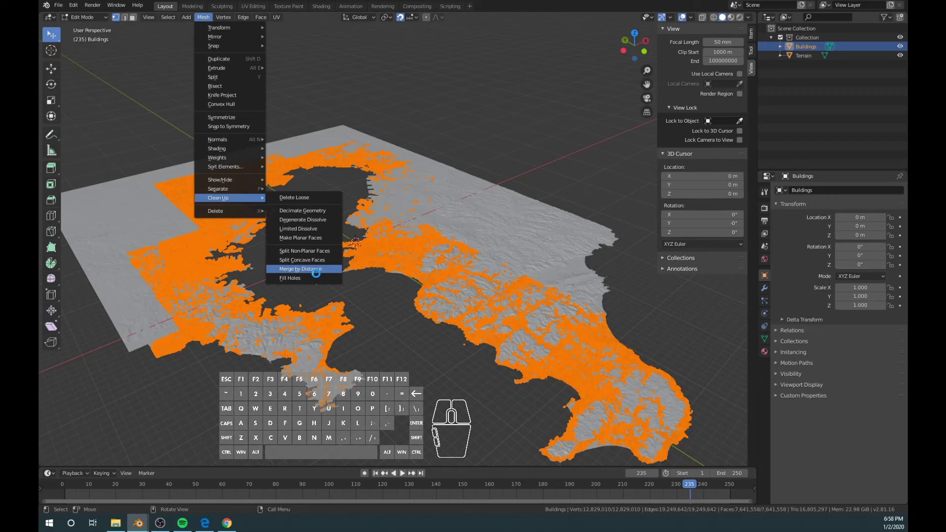
left_click(316, 270)
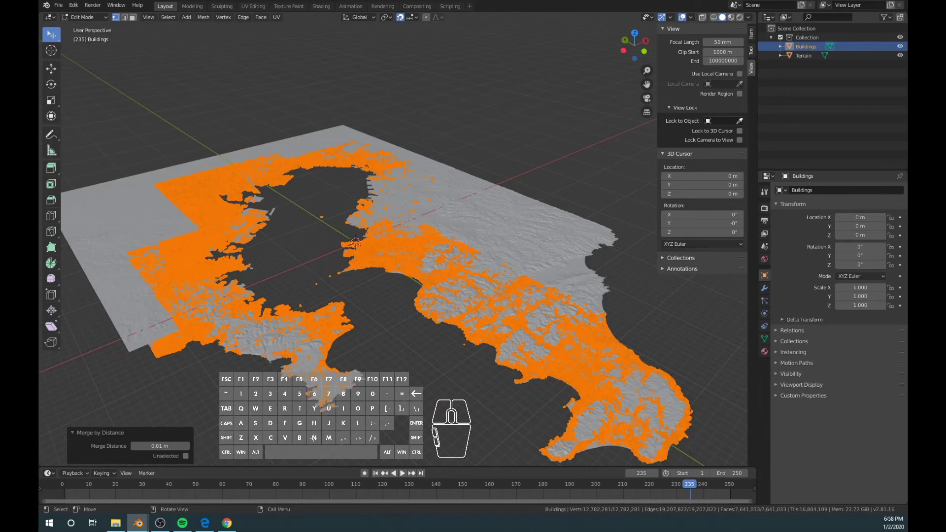
key("alt+a")
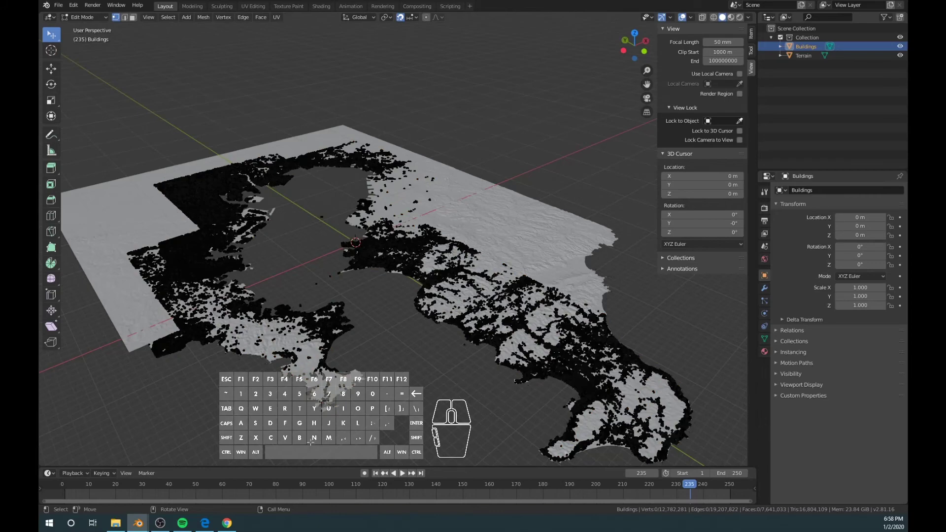
middle_click_drag(317, 442, 374, 422)
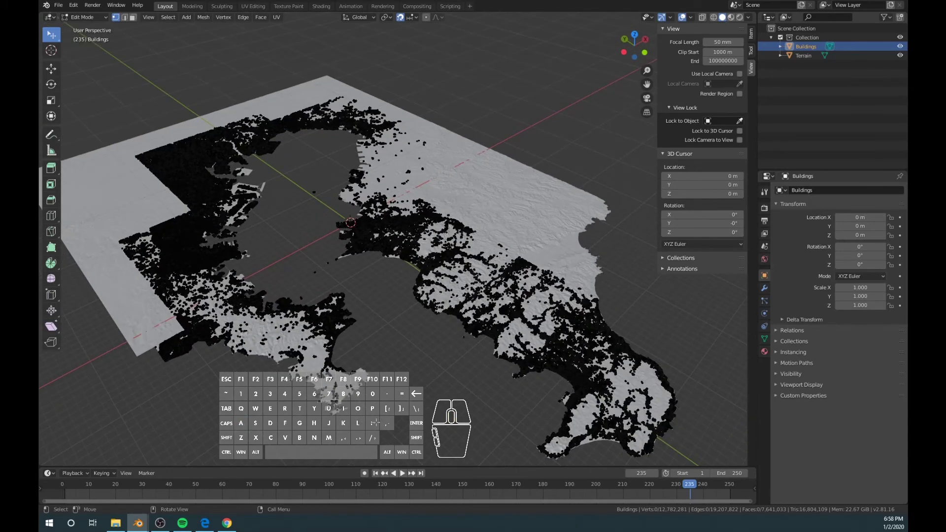
- Run Merge by Distance a second time on the whole Buildings mesh at 0.01 m and deselect its vertices
key("a")
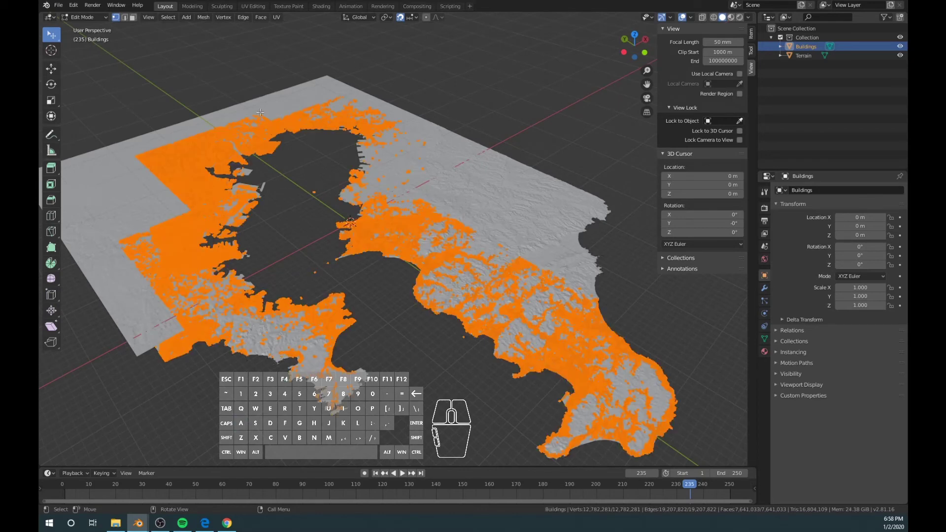
left_click(204, 17)
mouse_move(247, 198)
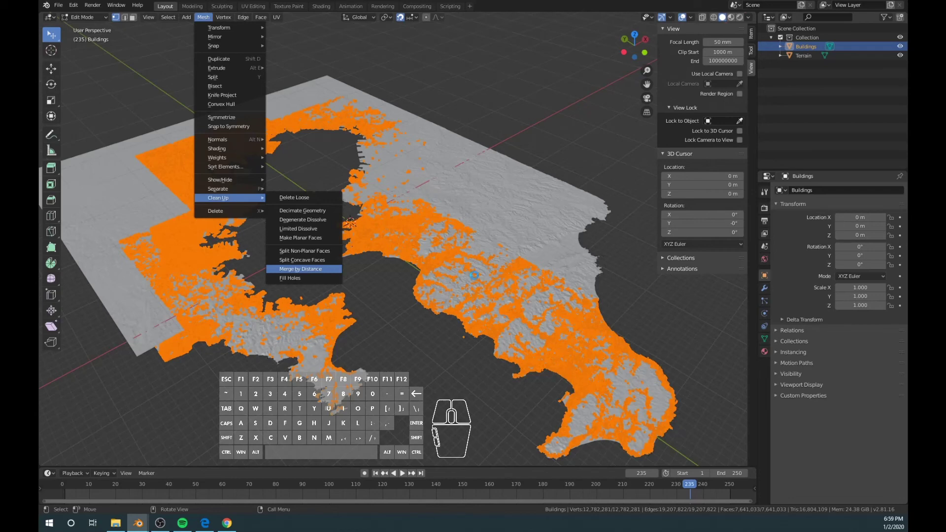
key("alt+Tab")
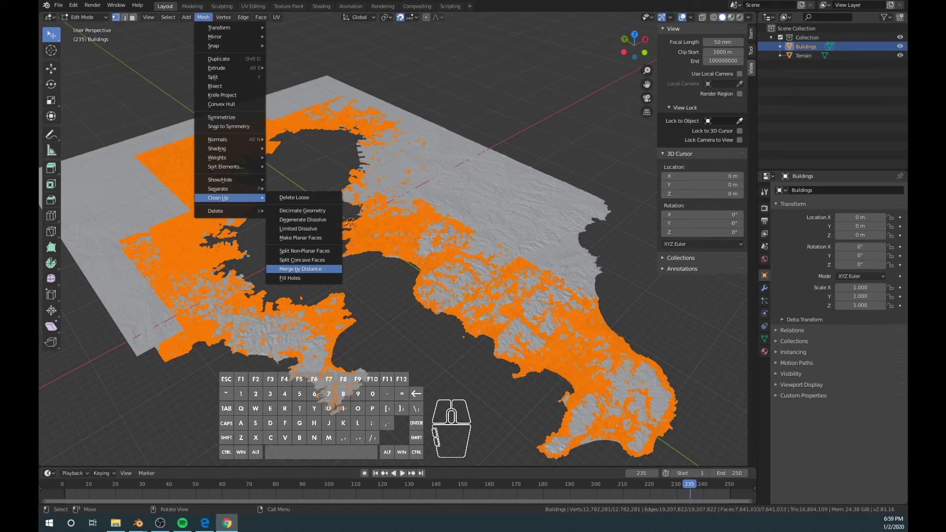
key("Return")
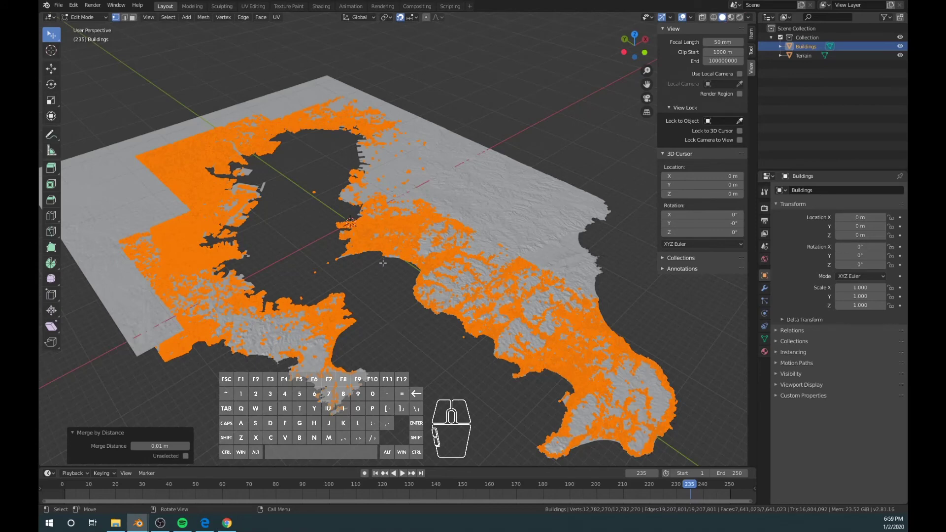
left_click(323, 183)
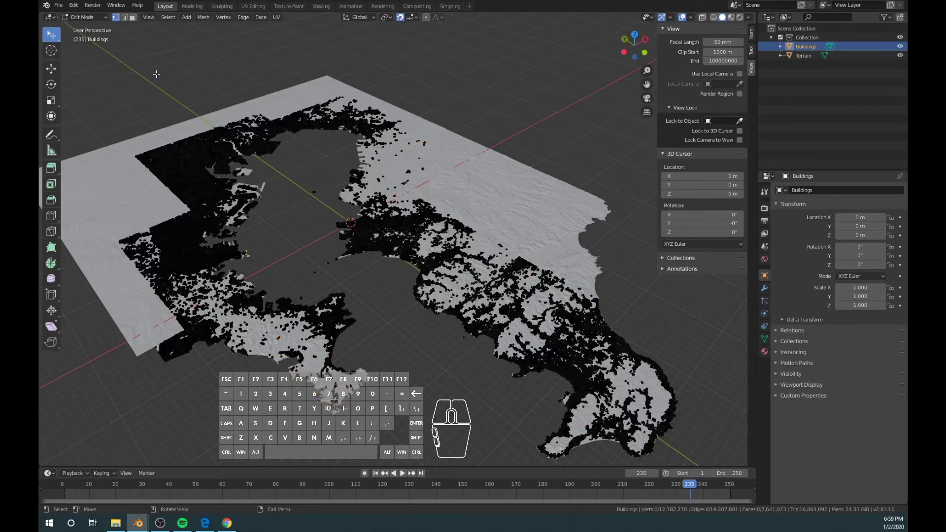
- Return to Object Mode and deselect the Buildings object
left_click(99, 19)
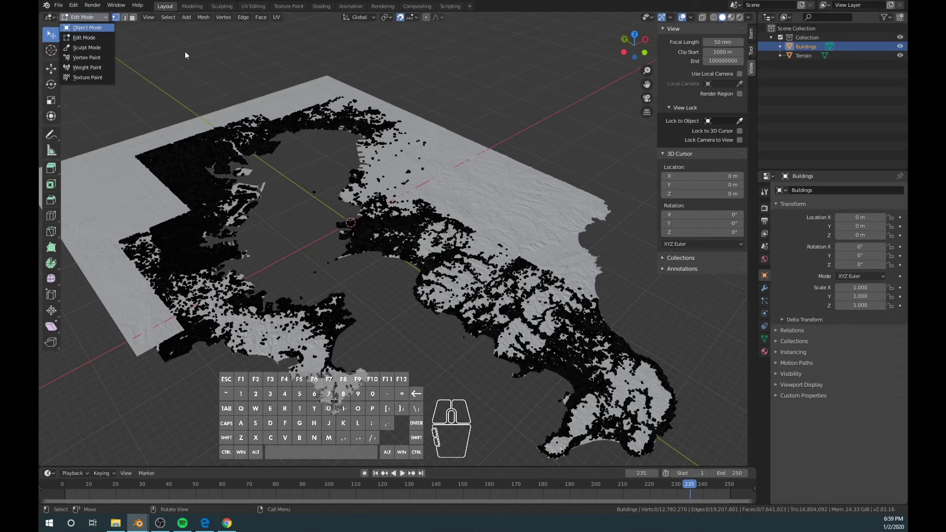
key("Return")
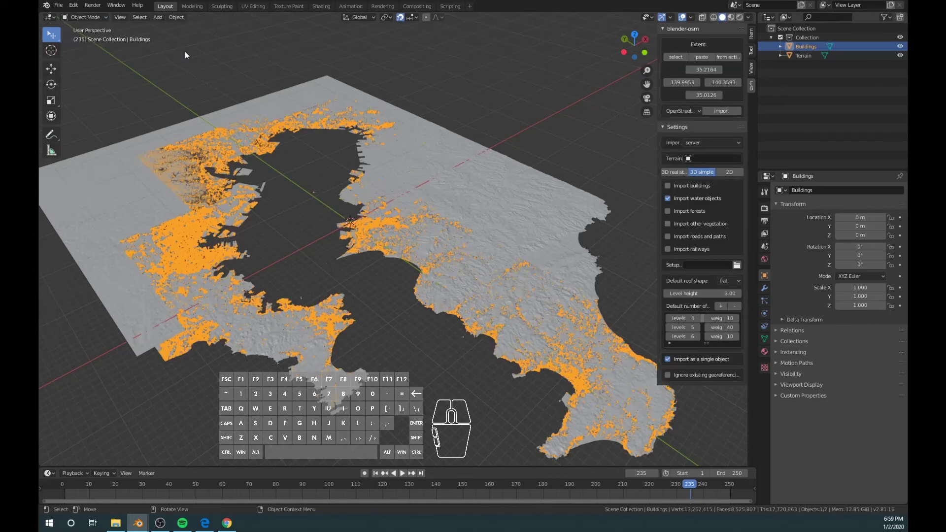
left_click(58, 5)
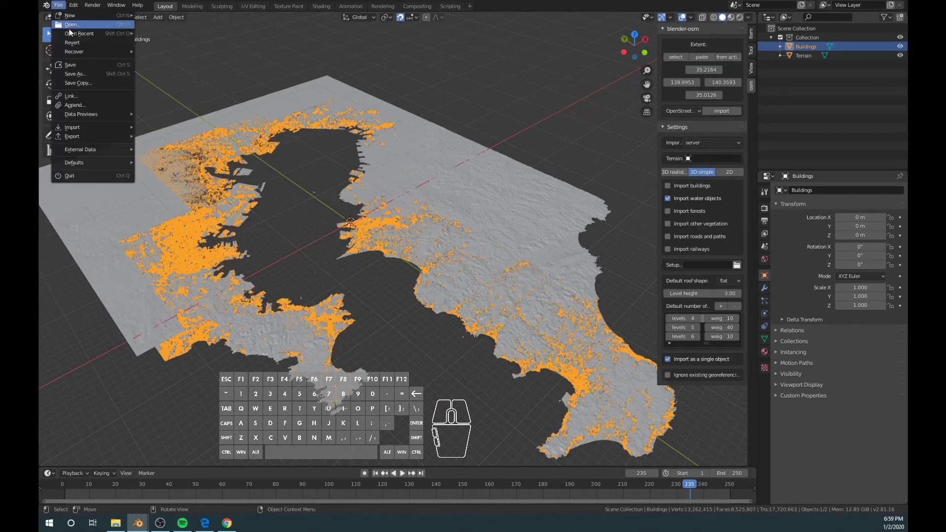
left_click(187, 49)
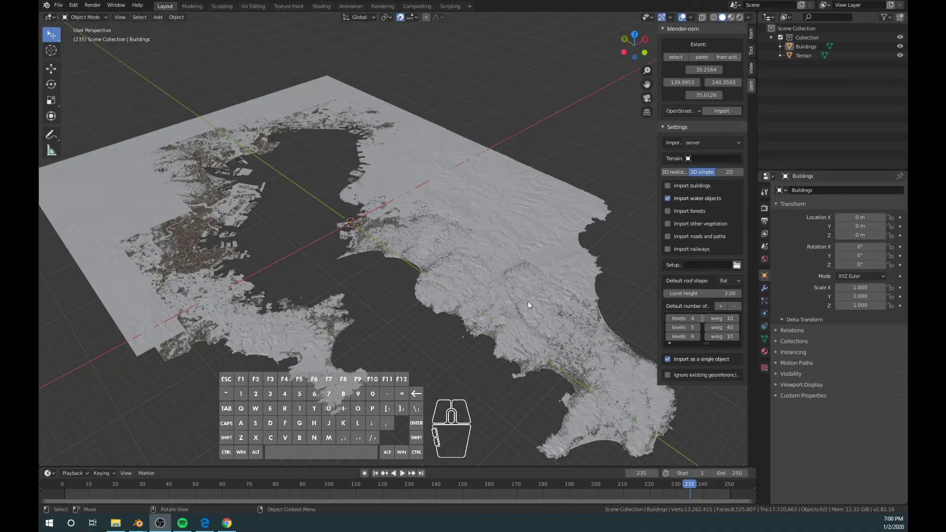
- Examine the merged terrain and buildings around the bay from low and high angles, up close and as a whole
middle_click_drag(442, 294, 430, 256)
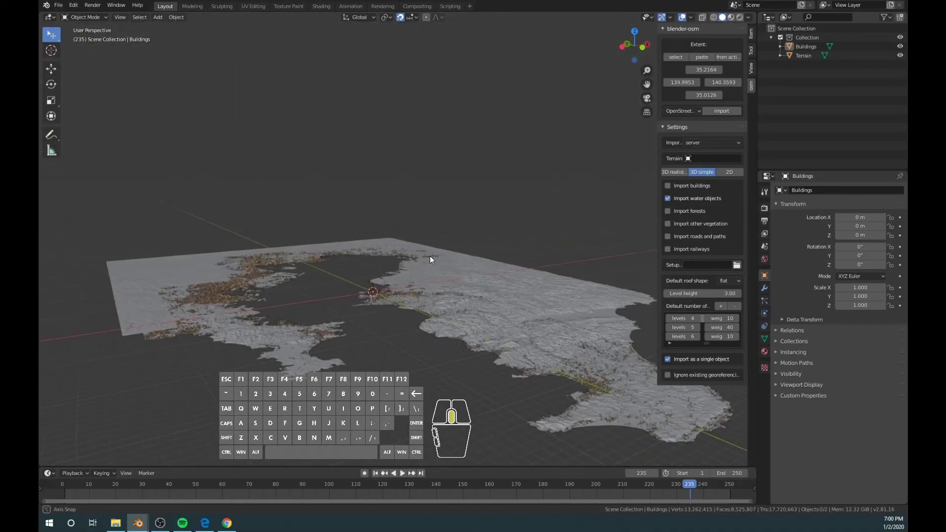
scroll(403, 336, "up", 4)
middle_click_drag(400, 394, 518, 304)
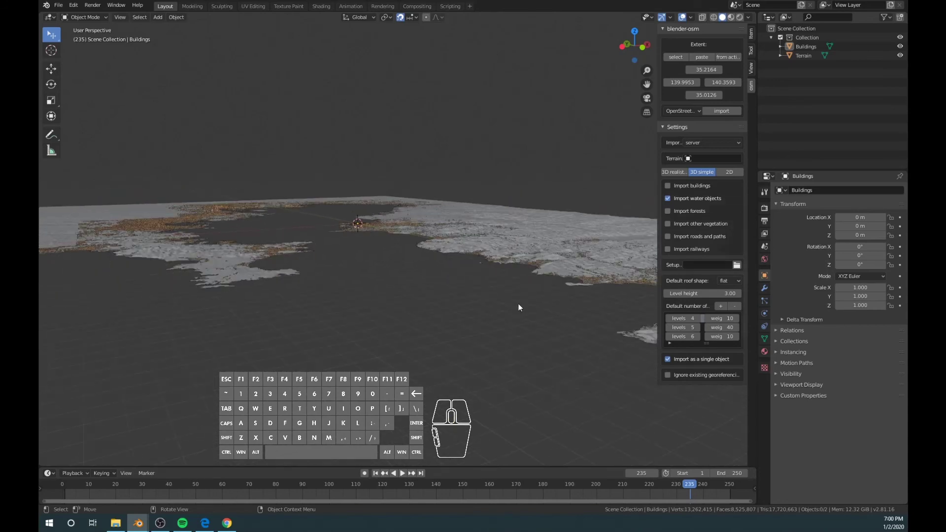
scroll(445, 272, "down", 3)
middle_click_drag(445, 272, 365, 321, "shift")
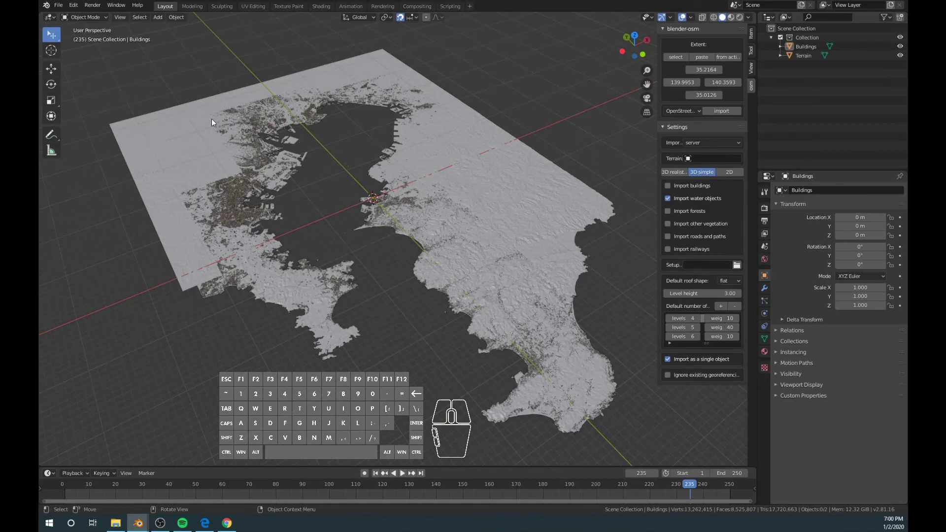
scroll(306, 197, "up", 6)
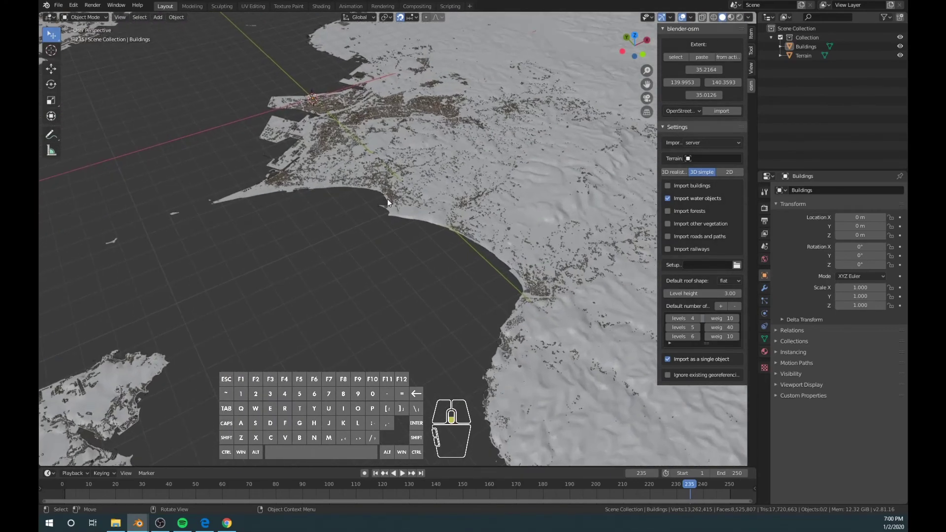
scroll(387, 199, "down", 8)
left_click(484, 169)
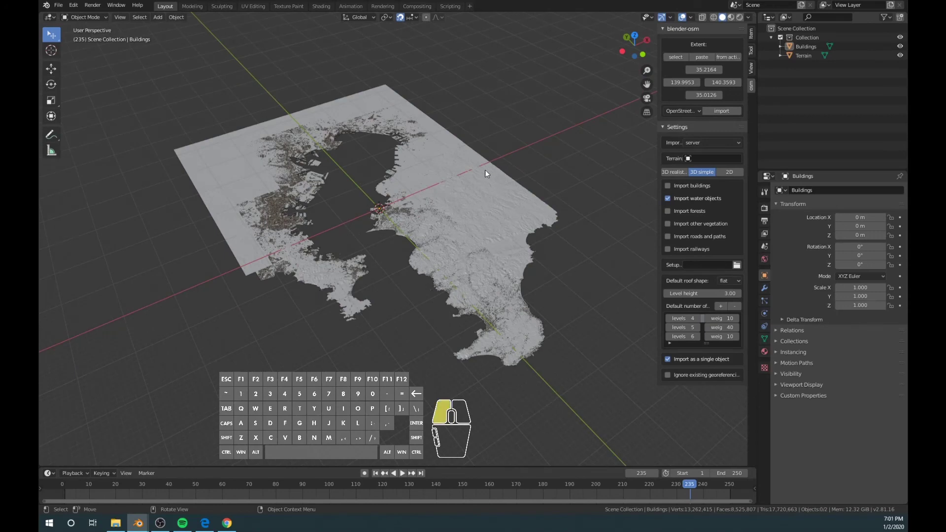
- Select the whole Terrain mesh in Edit Mode and reduce the selection to its boundary loops
left_click(804, 55)
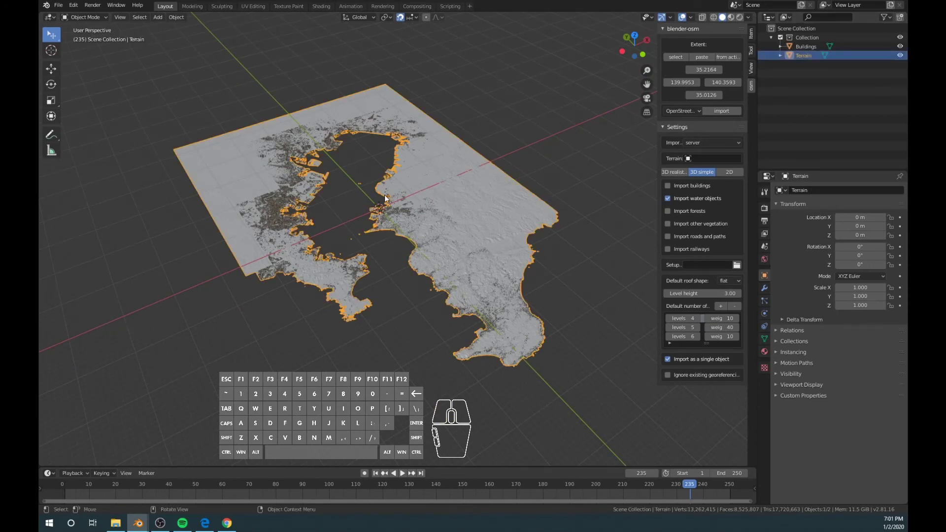
left_click(88, 15)
left_click(77, 37)
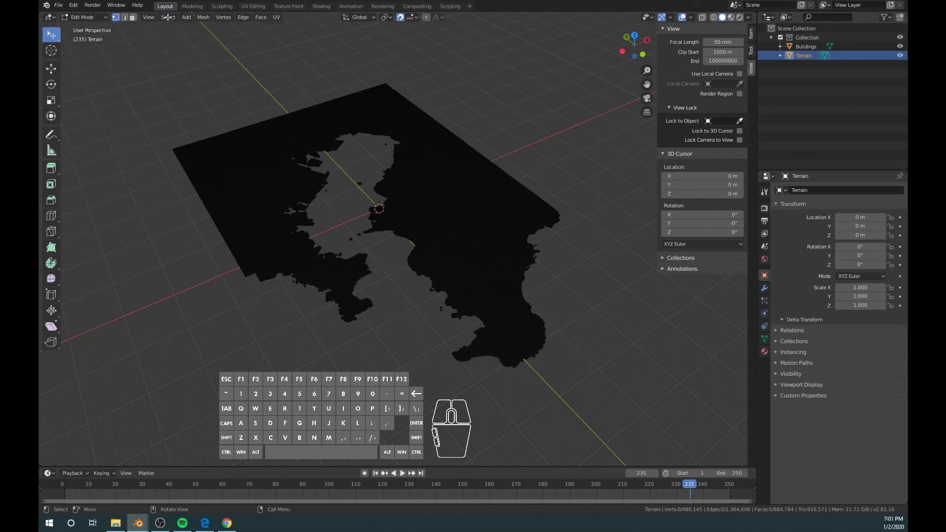
key("a")
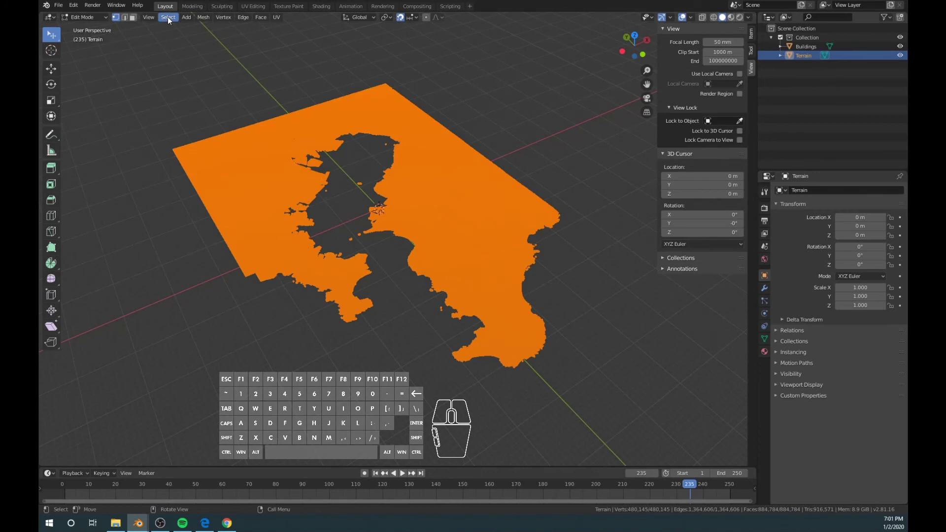
left_click(168, 16)
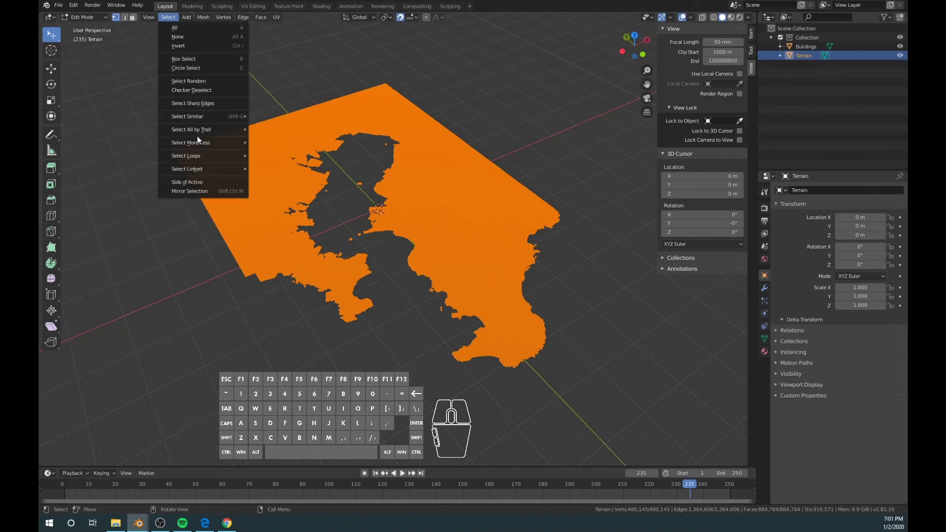
mouse_move(200, 155)
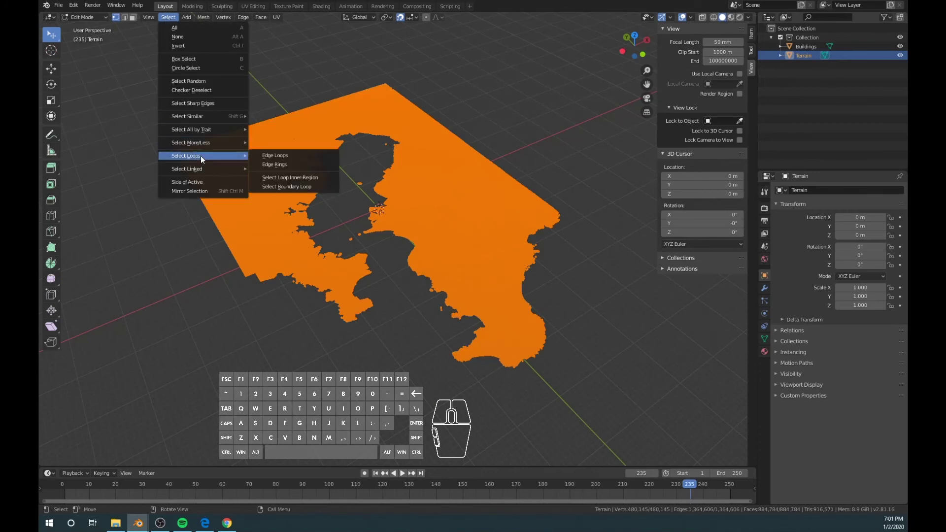
left_click(285, 186)
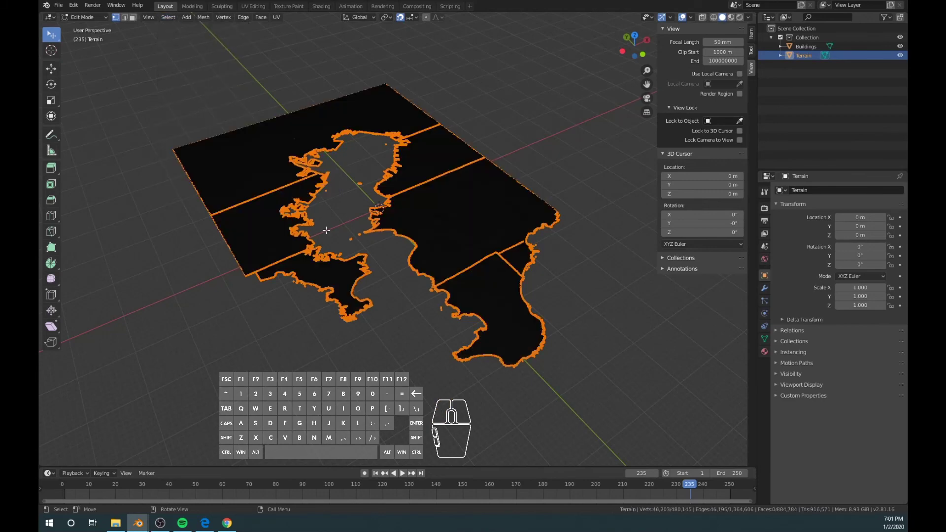
- Extrude the Terrain's boundary loops straight down by 12000 m, with X and Y movement set to 0 m
scroll(398, 268, "up", 3)
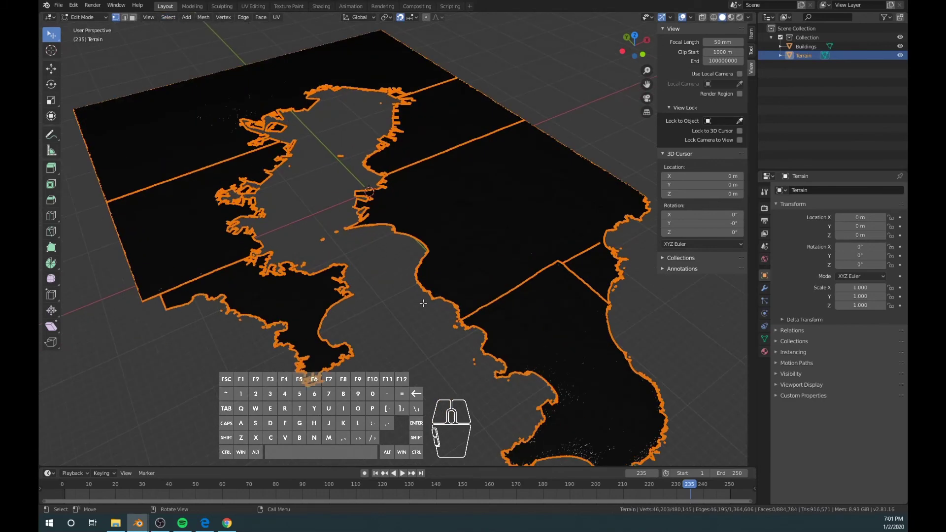
middle_click_drag(423, 278, 411, 236)
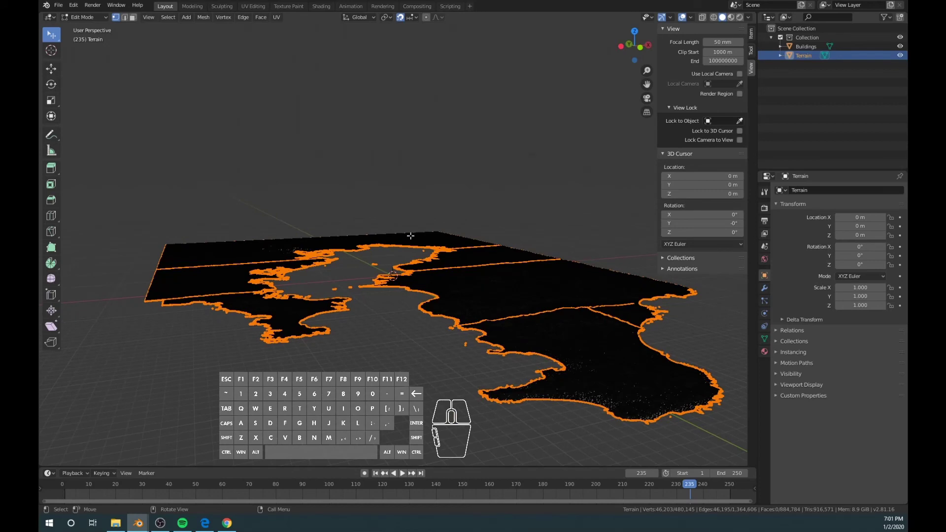
key("KP_1")
scroll(410, 235, "down", 3)
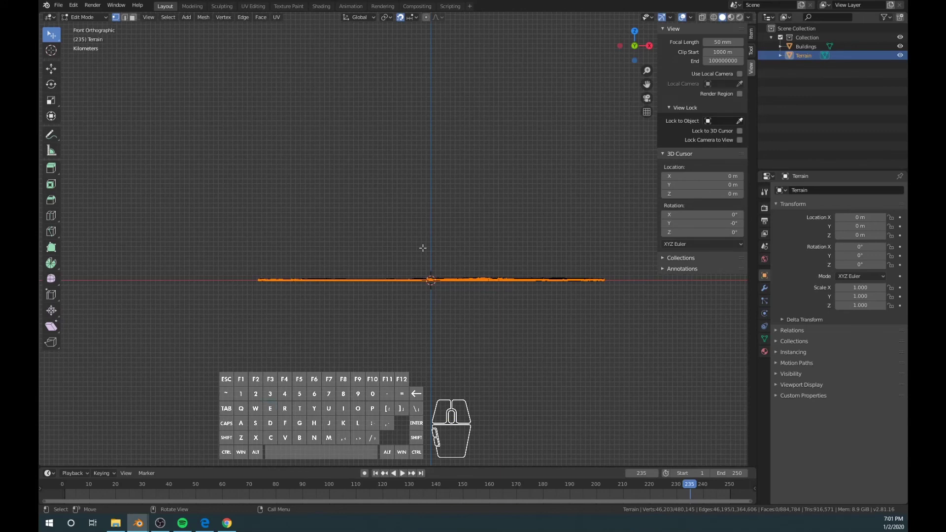
key("e")
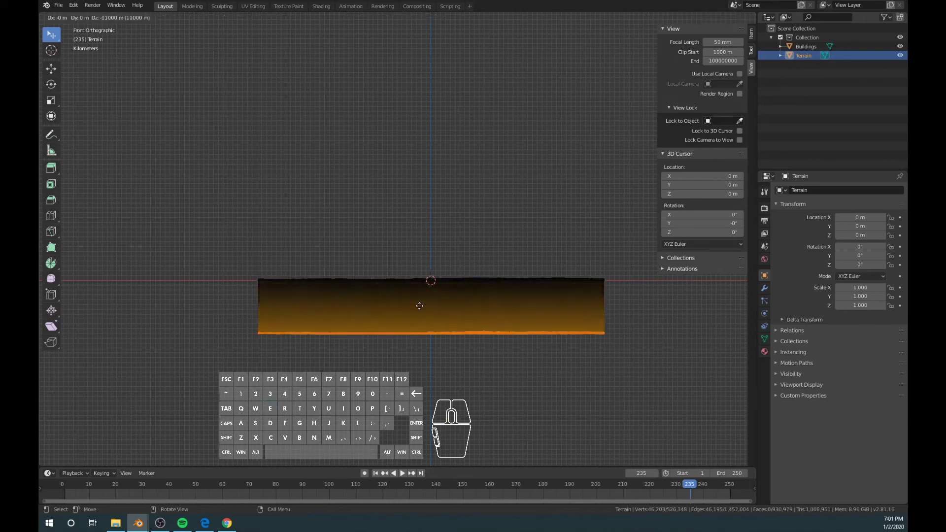
left_click(420, 308)
left_click_drag(173, 419, 162, 419)
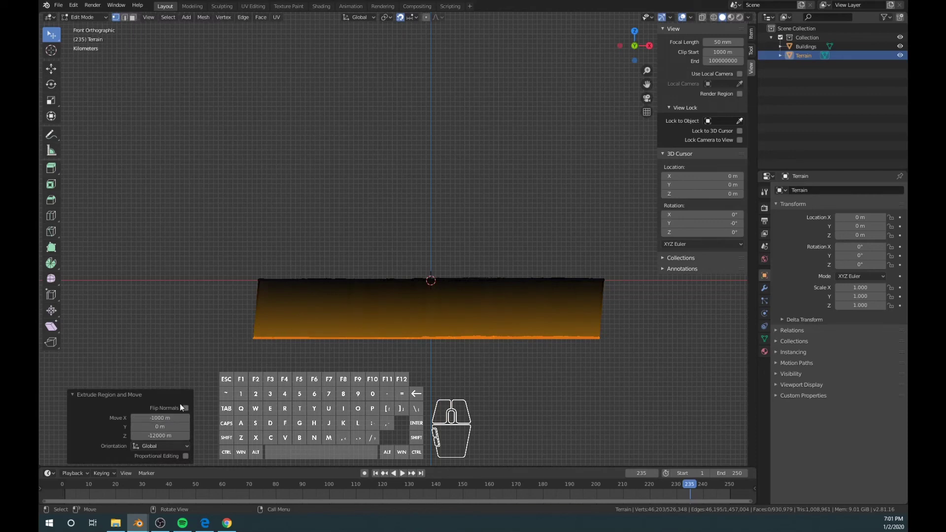
left_click(155, 427)
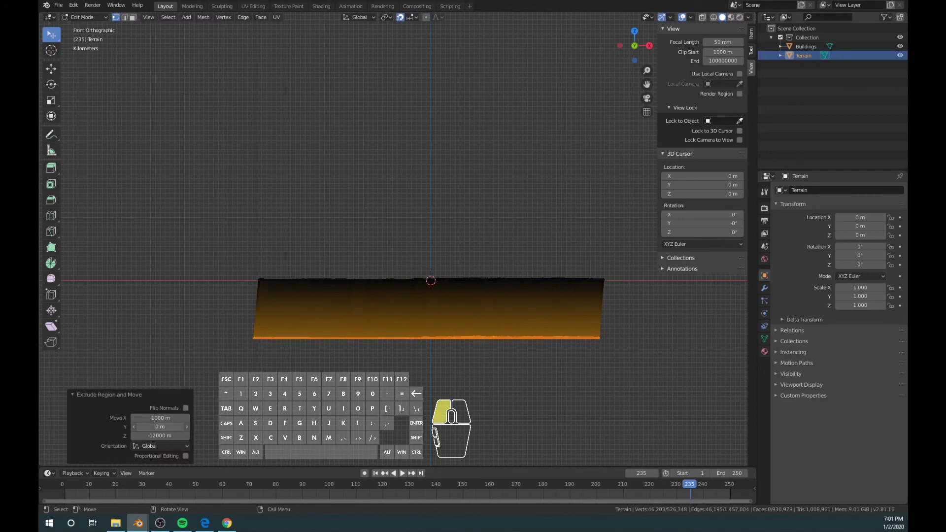
left_click(156, 418)
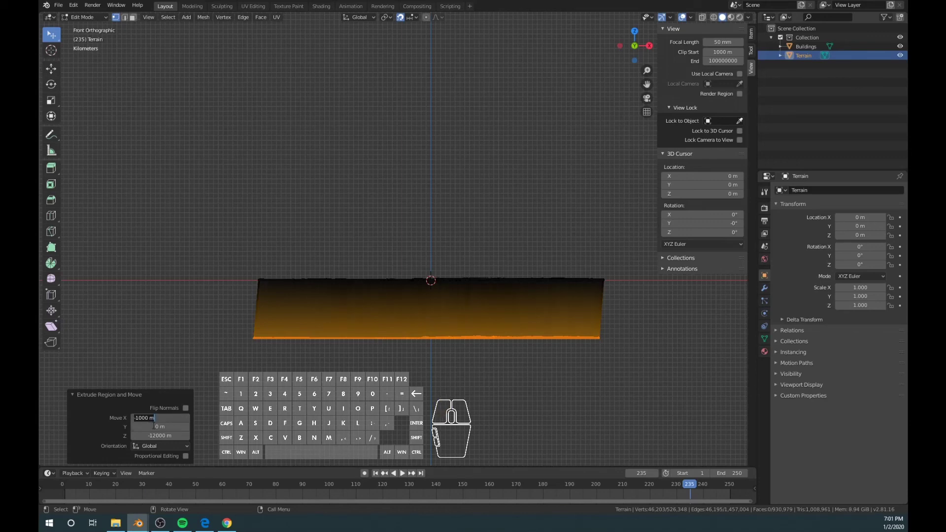
type("0")
left_click(163, 427)
key("Return")
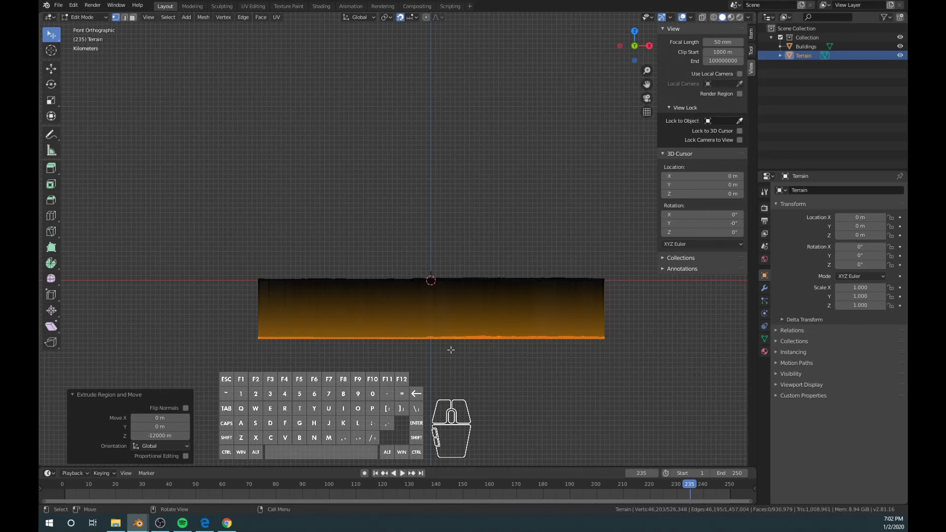
- Flatten the extruded boundary edges into one level plane by scaling them to 0 on Z
scroll(439, 361, "up", 2)
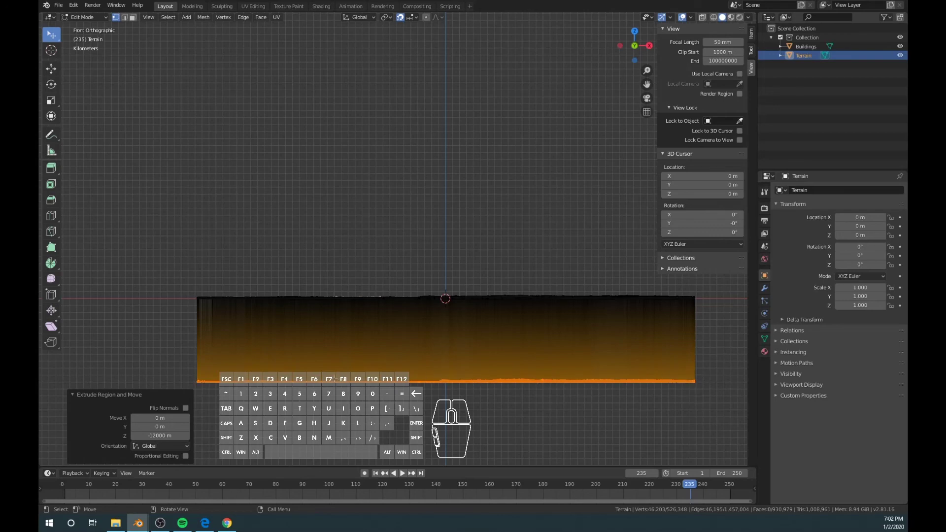
key("s")
key("Return")
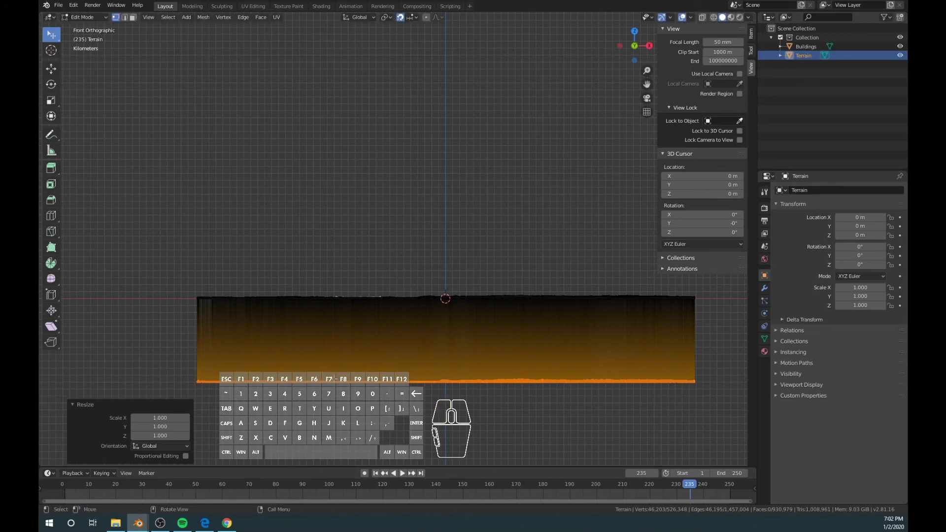
left_click(161, 435)
type("0")
key("Return")
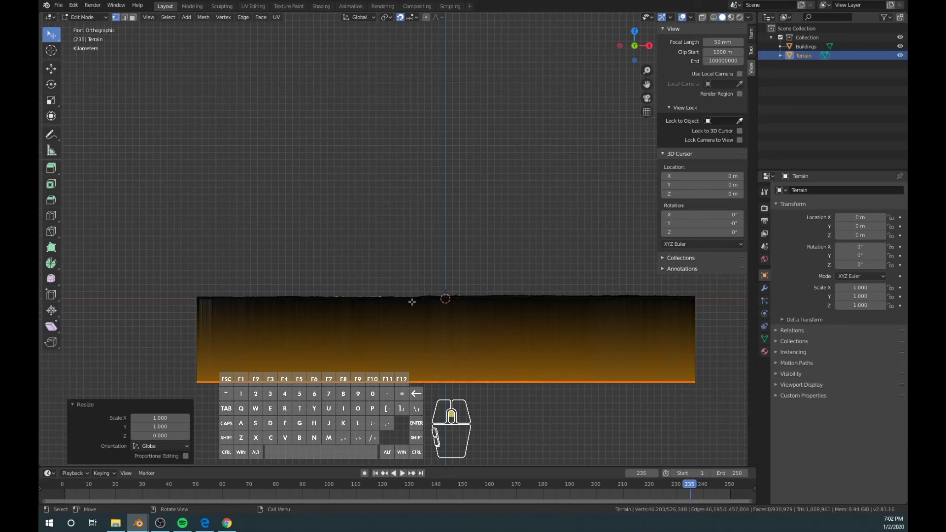
- Move the flattened boundary edges 12000 m up towards the terrain's base in front view
scroll(411, 303, "up", 2)
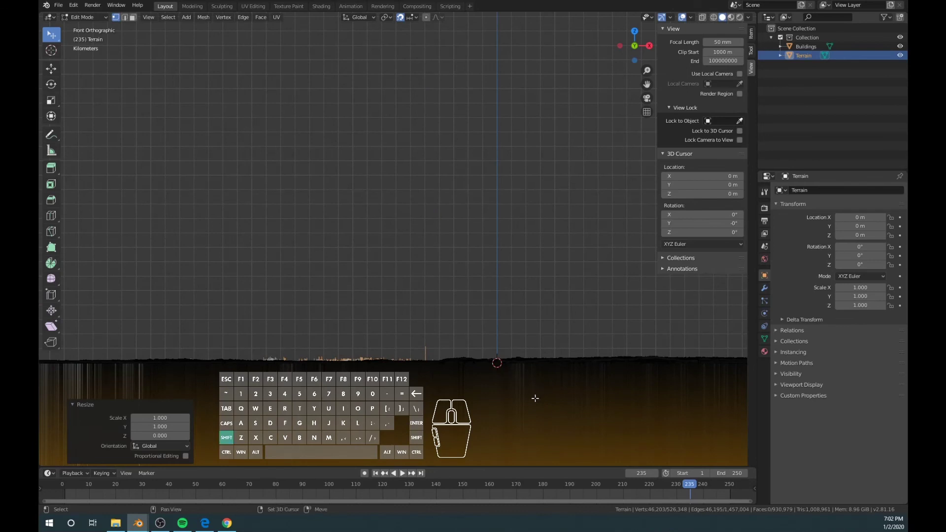
middle_click_drag(535, 396, 477, 253, "shift")
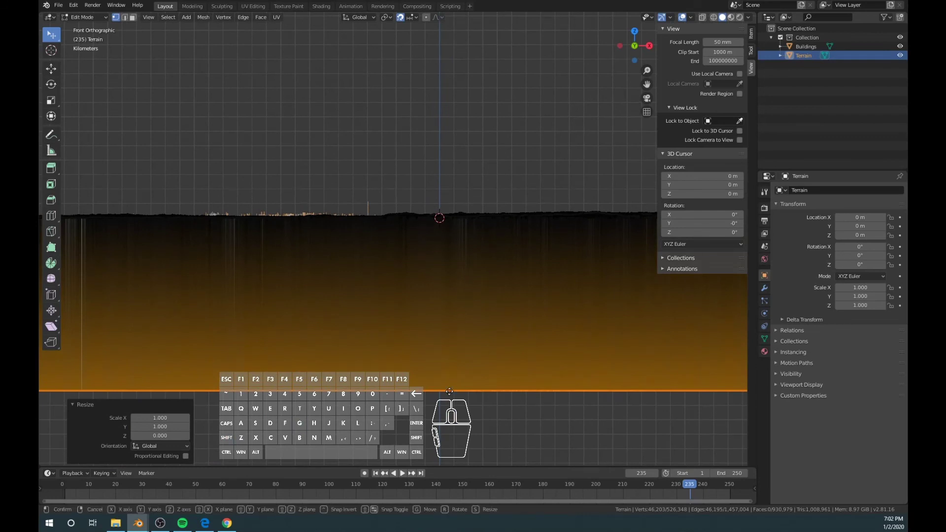
key("g")
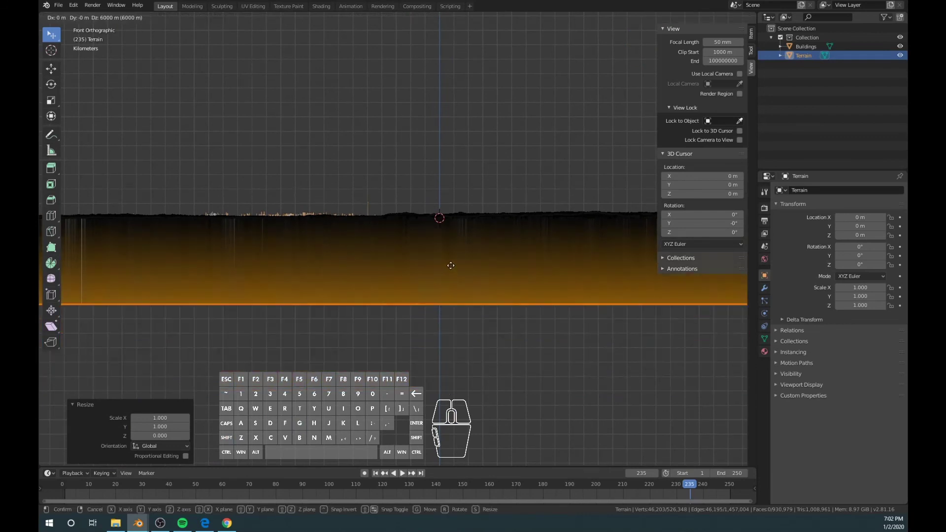
left_click(448, 218)
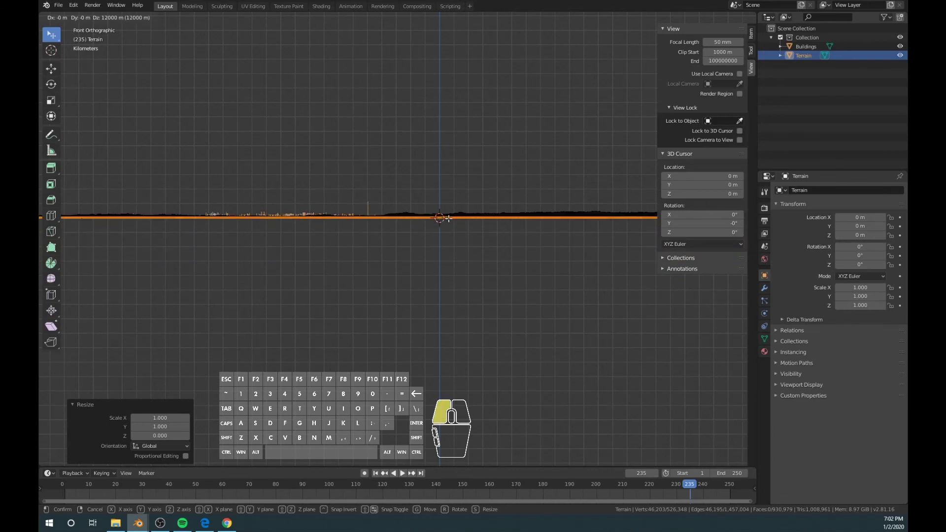
- Lower the flattened boundary edges by 19 m so they line up with the 3D cursor at the origin
scroll(488, 261, "up", 5)
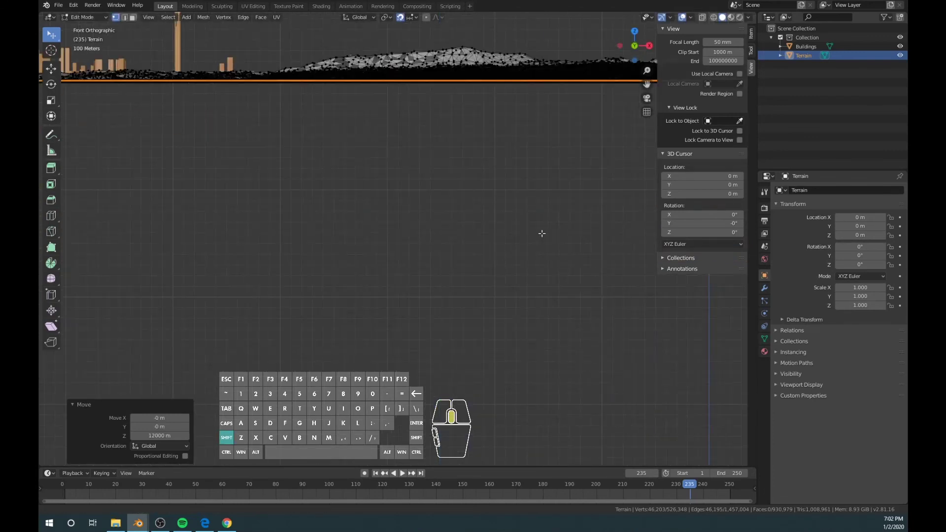
scroll(540, 232, "up", 6, "shift")
scroll(591, 266, "up", 3)
scroll(567, 276, "down", 6, "shift")
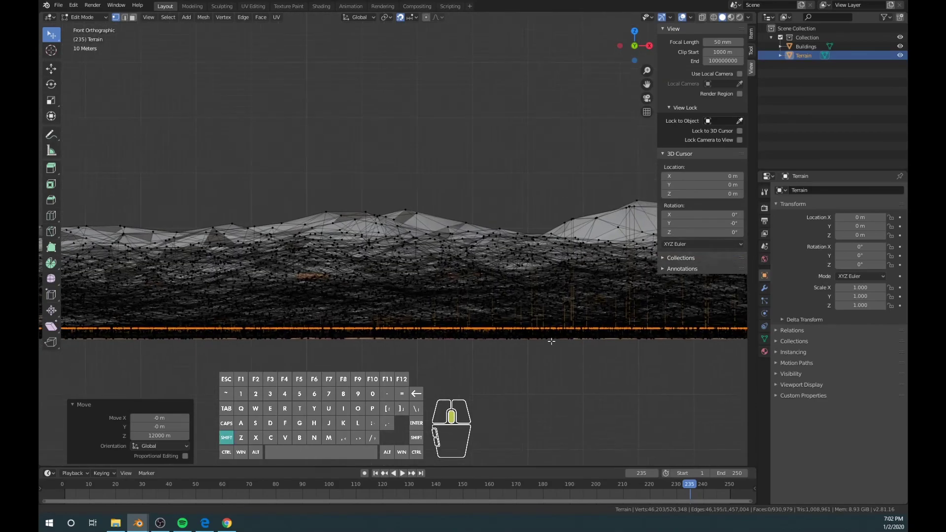
scroll(503, 274, "up", 4)
scroll(513, 276, "up", 2)
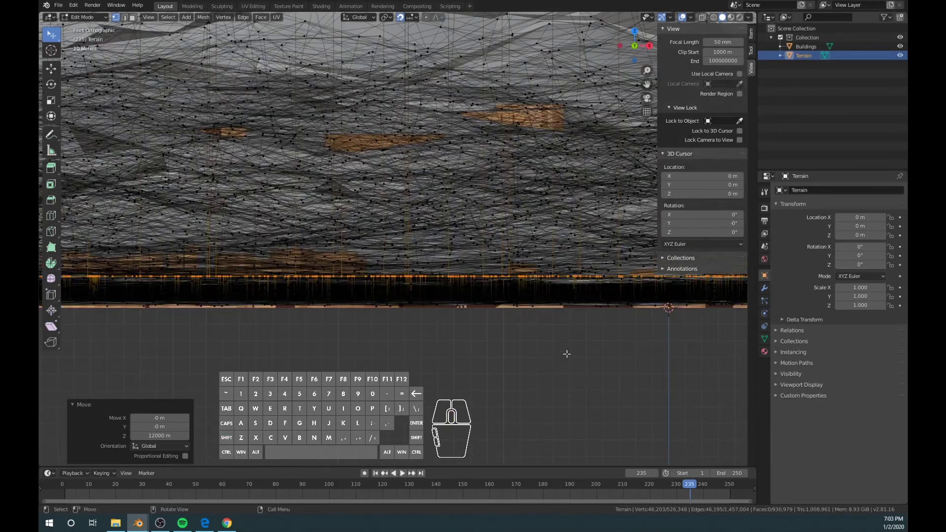
scroll(643, 346, "down", 1)
middle_click_drag(649, 360, 440, 273, "shift")
scroll(440, 273, "up", 3)
scroll(463, 302, "up", 3)
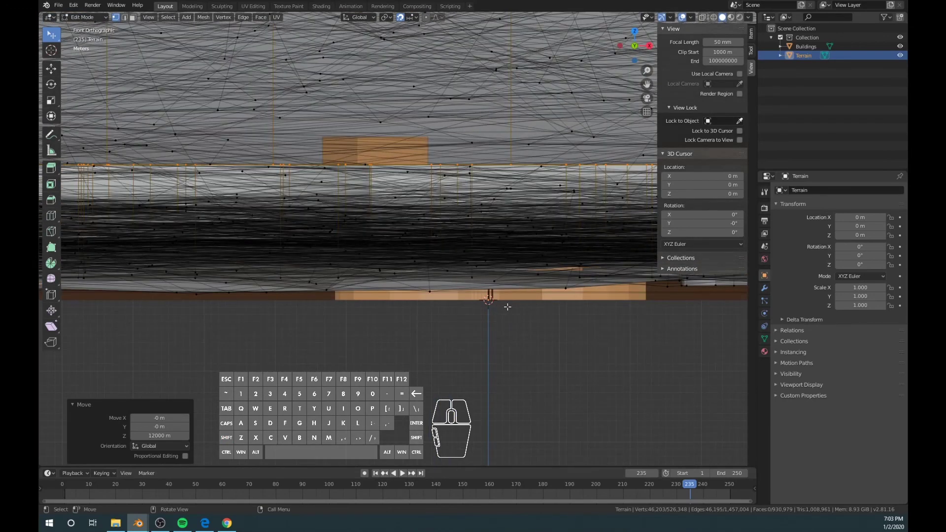
scroll(507, 306, "up", 3)
middle_click_drag(566, 345, 443, 308, "shift")
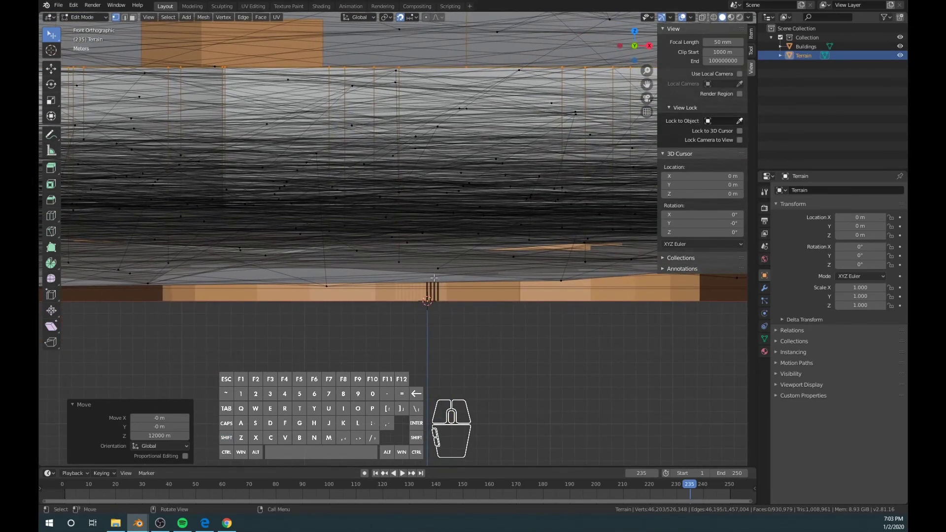
key("g")
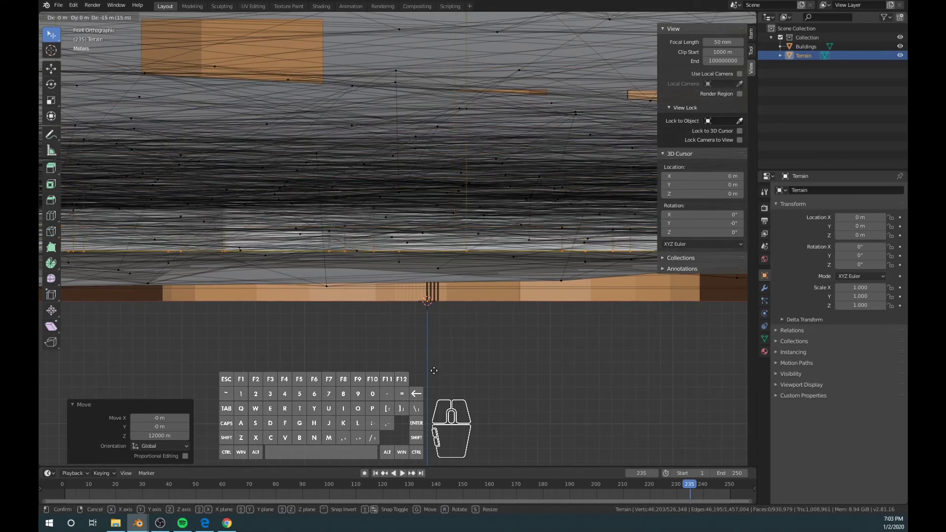
left_click(430, 403)
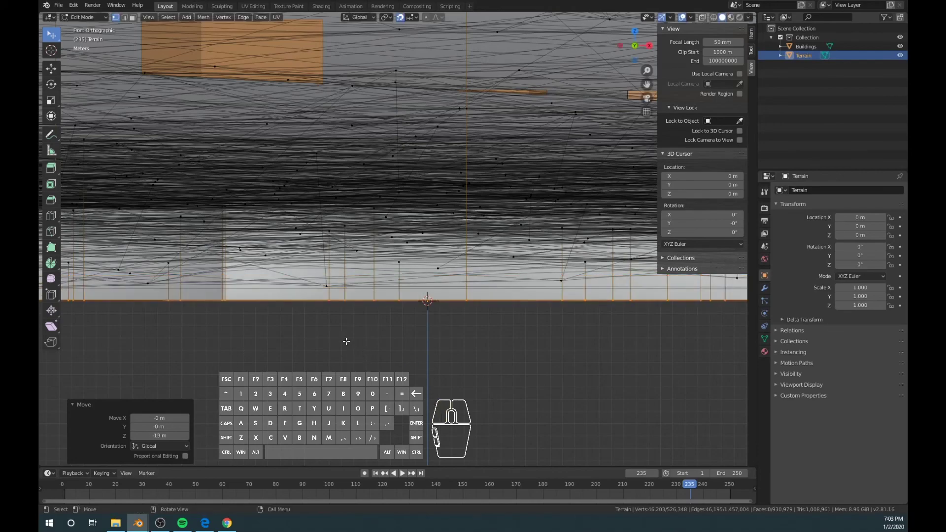
- Check the Terrain's lowered boundary along the coast and return to Object Mode
scroll(346, 341, "down", 8)
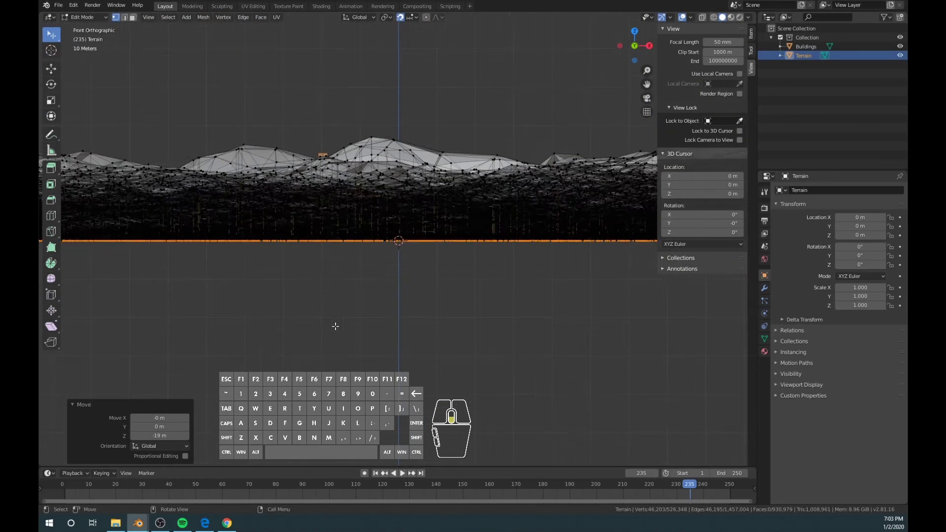
scroll(335, 326, "down", 8)
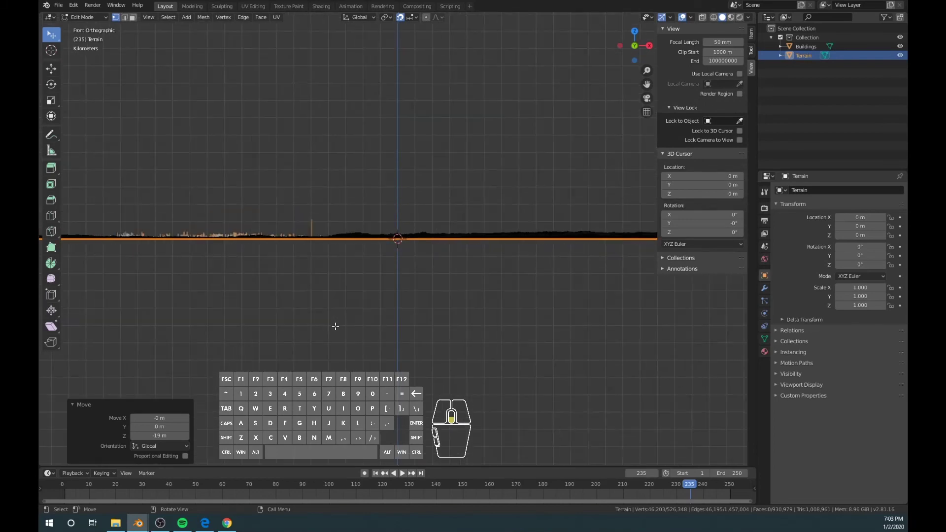
scroll(335, 326, "down", 4)
middle_click_drag(345, 283, 148, 151)
scroll(395, 321, "up", 10)
scroll(440, 293, "down", 4)
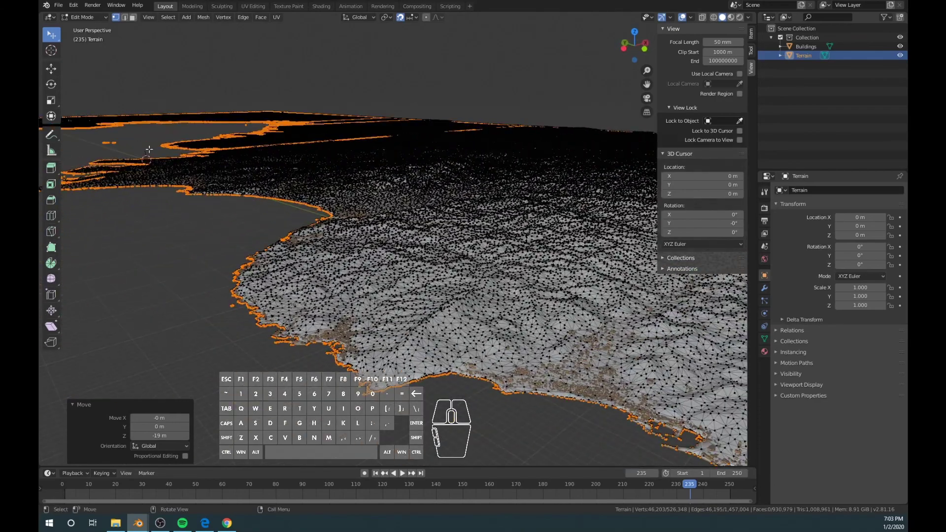
left_click(82, 18)
left_click(82, 28)
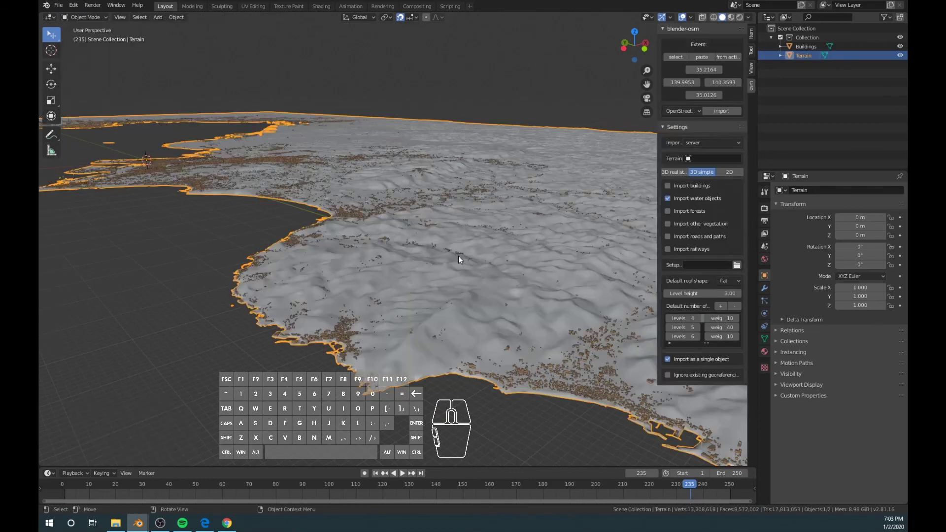
- Deselect the Terrain and examine its new coastal side walls from low and high angles
middle_click_drag(451, 344, 448, 338)
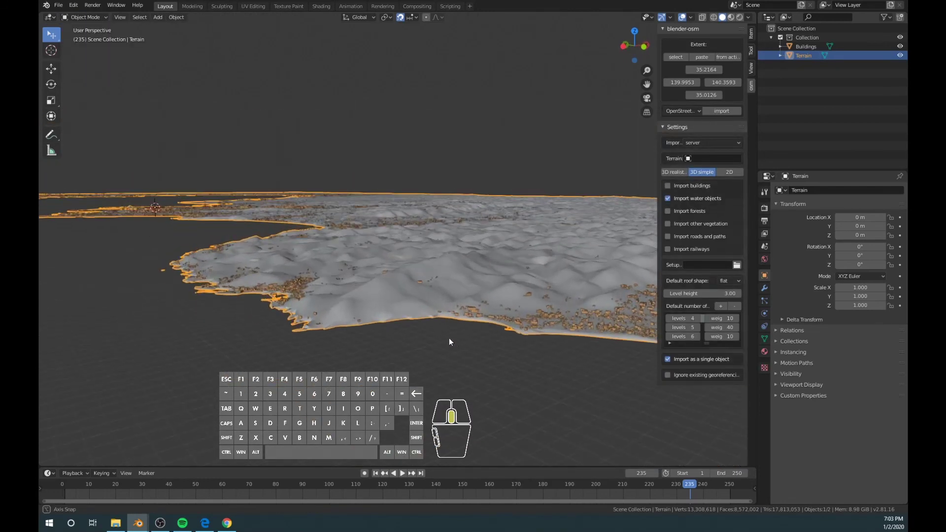
left_click(483, 393)
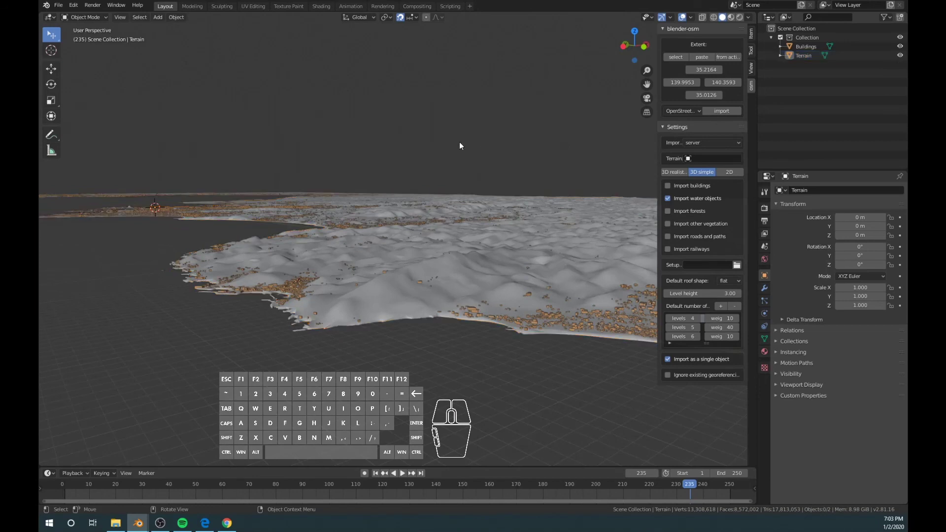
middle_click_drag(459, 143, 362, 177)
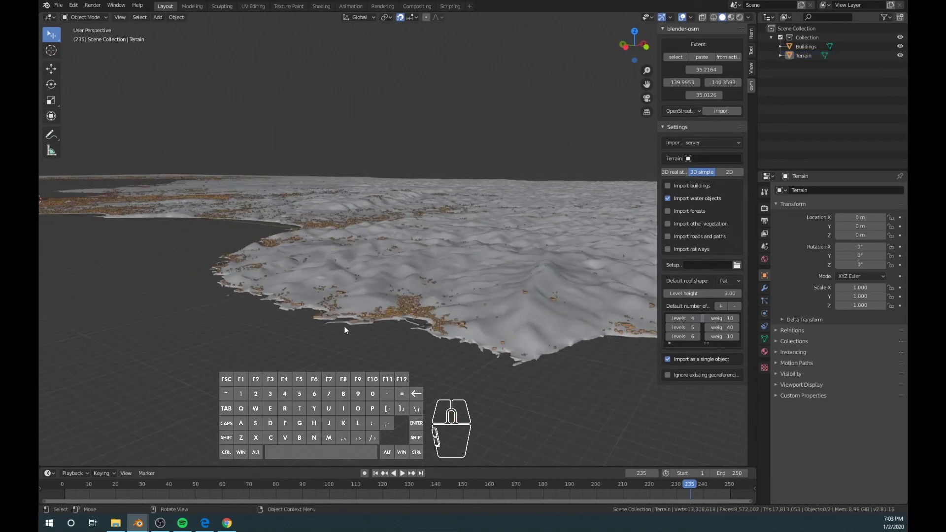
middle_click_drag(196, 282, 316, 298)
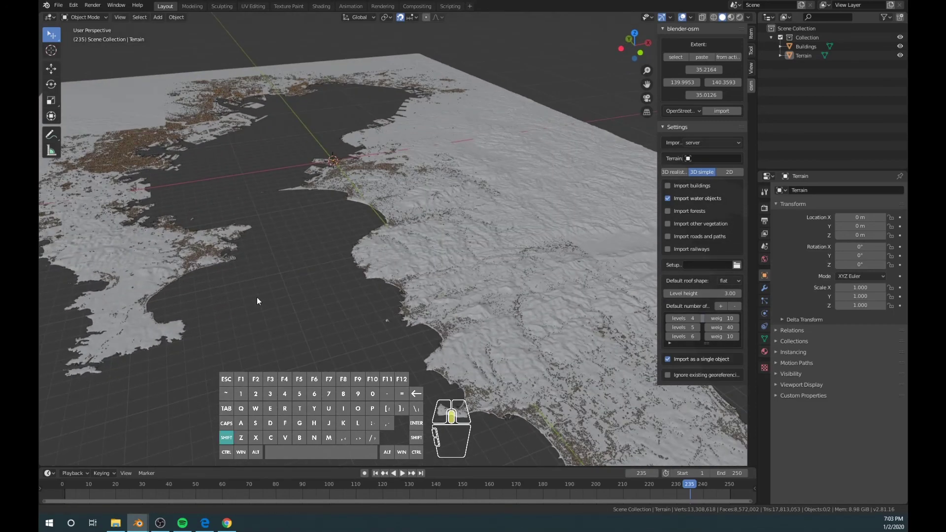